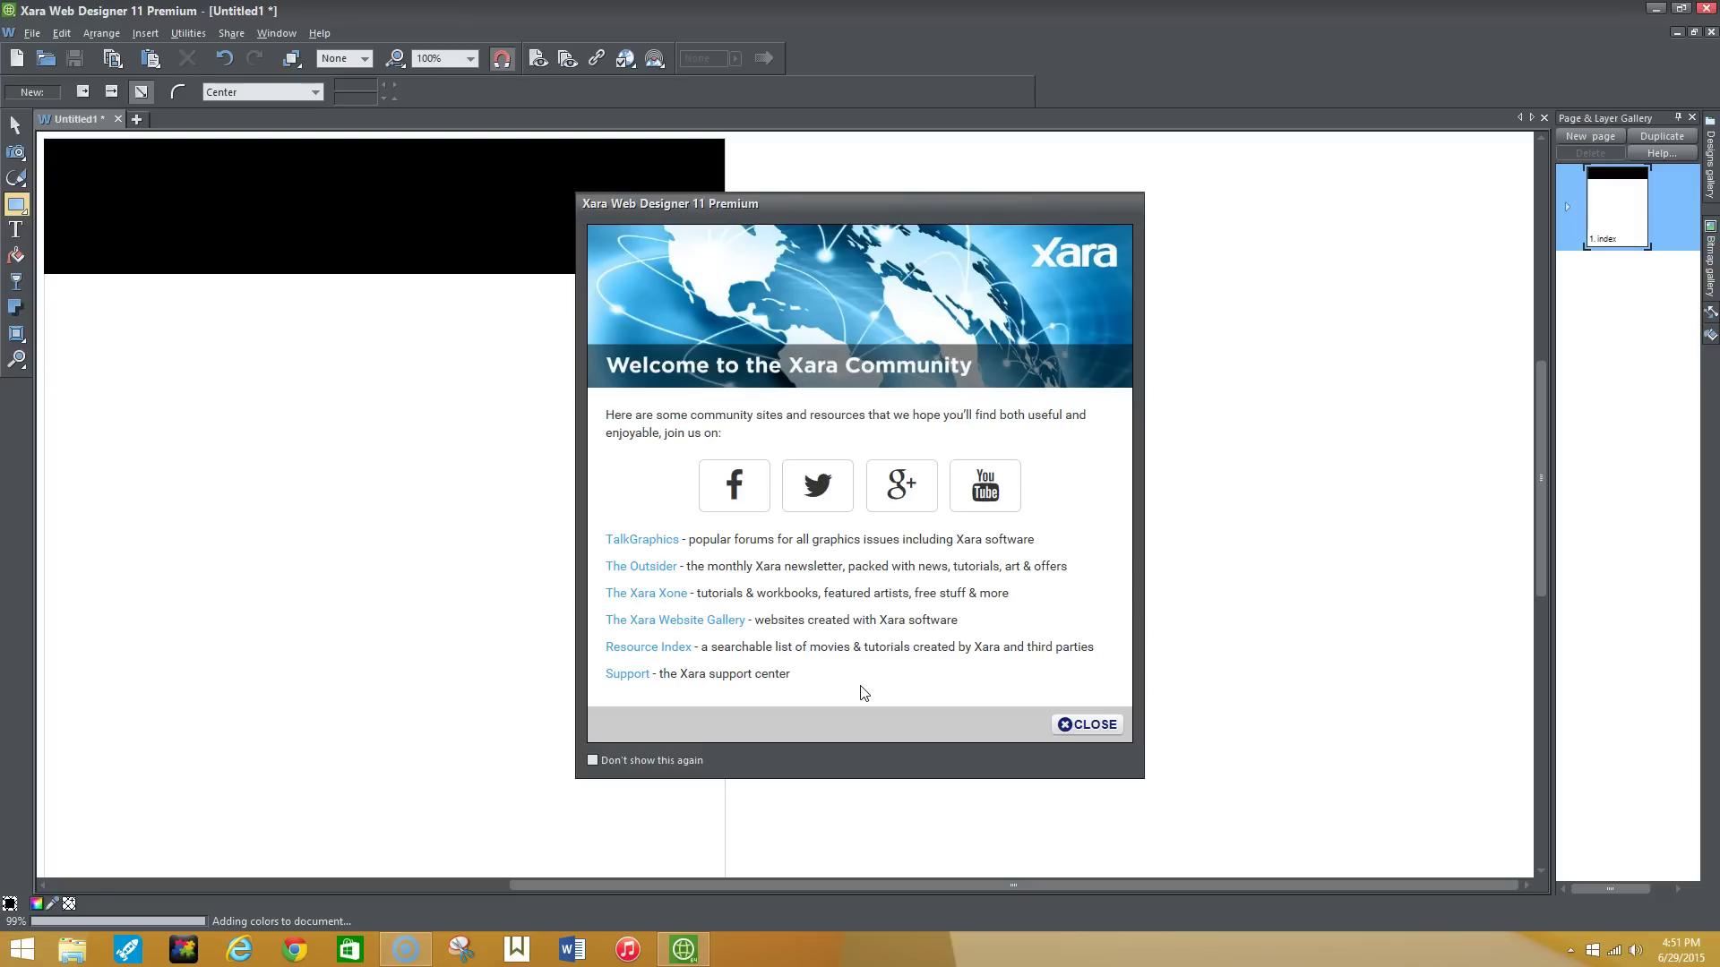
Step: Dismiss the Xara Community welcome window and the Tip of the Day
click(1094, 725)
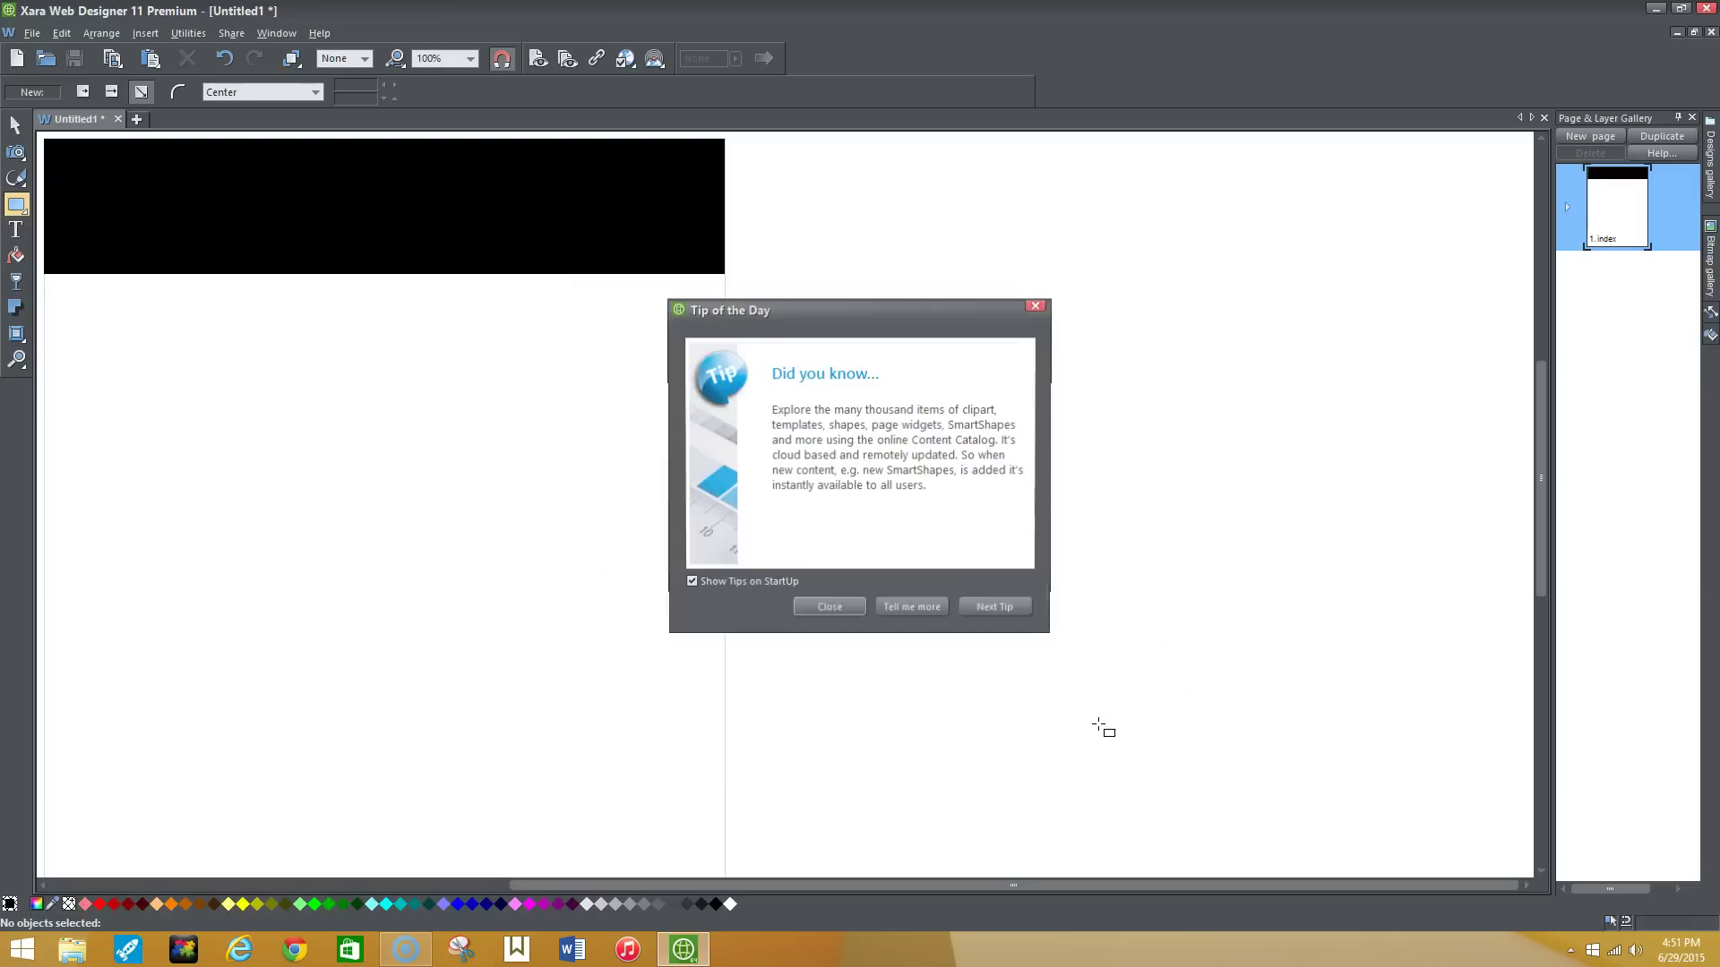
click(845, 608)
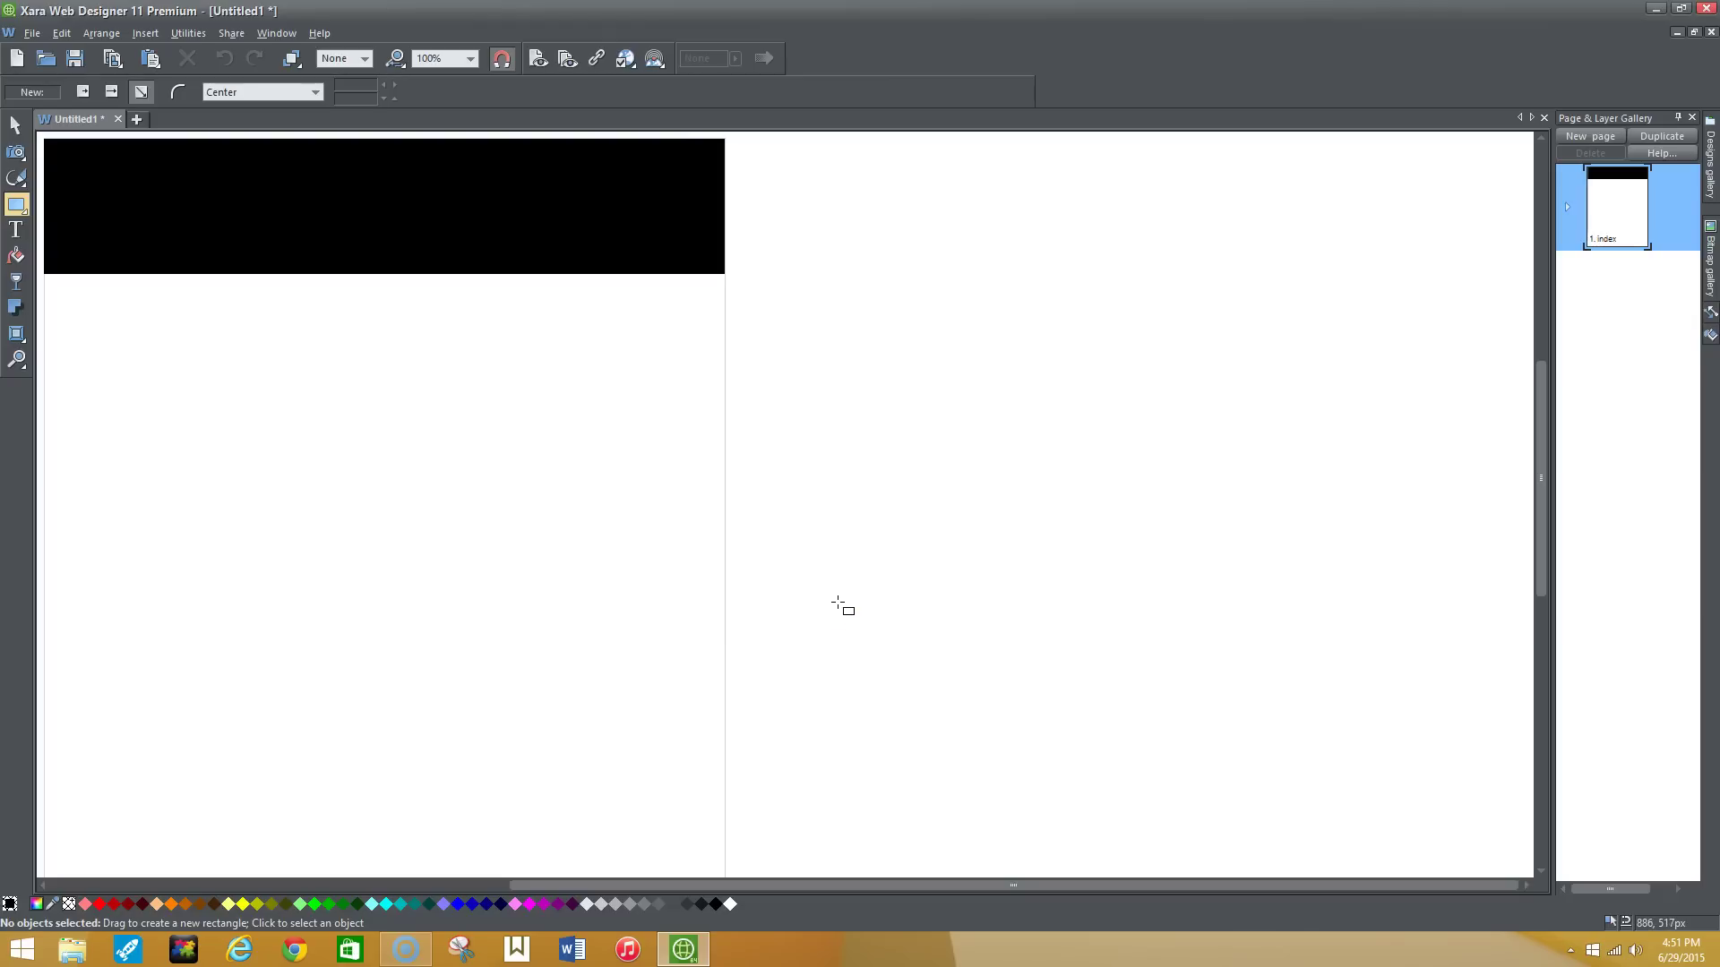
click(898, 464)
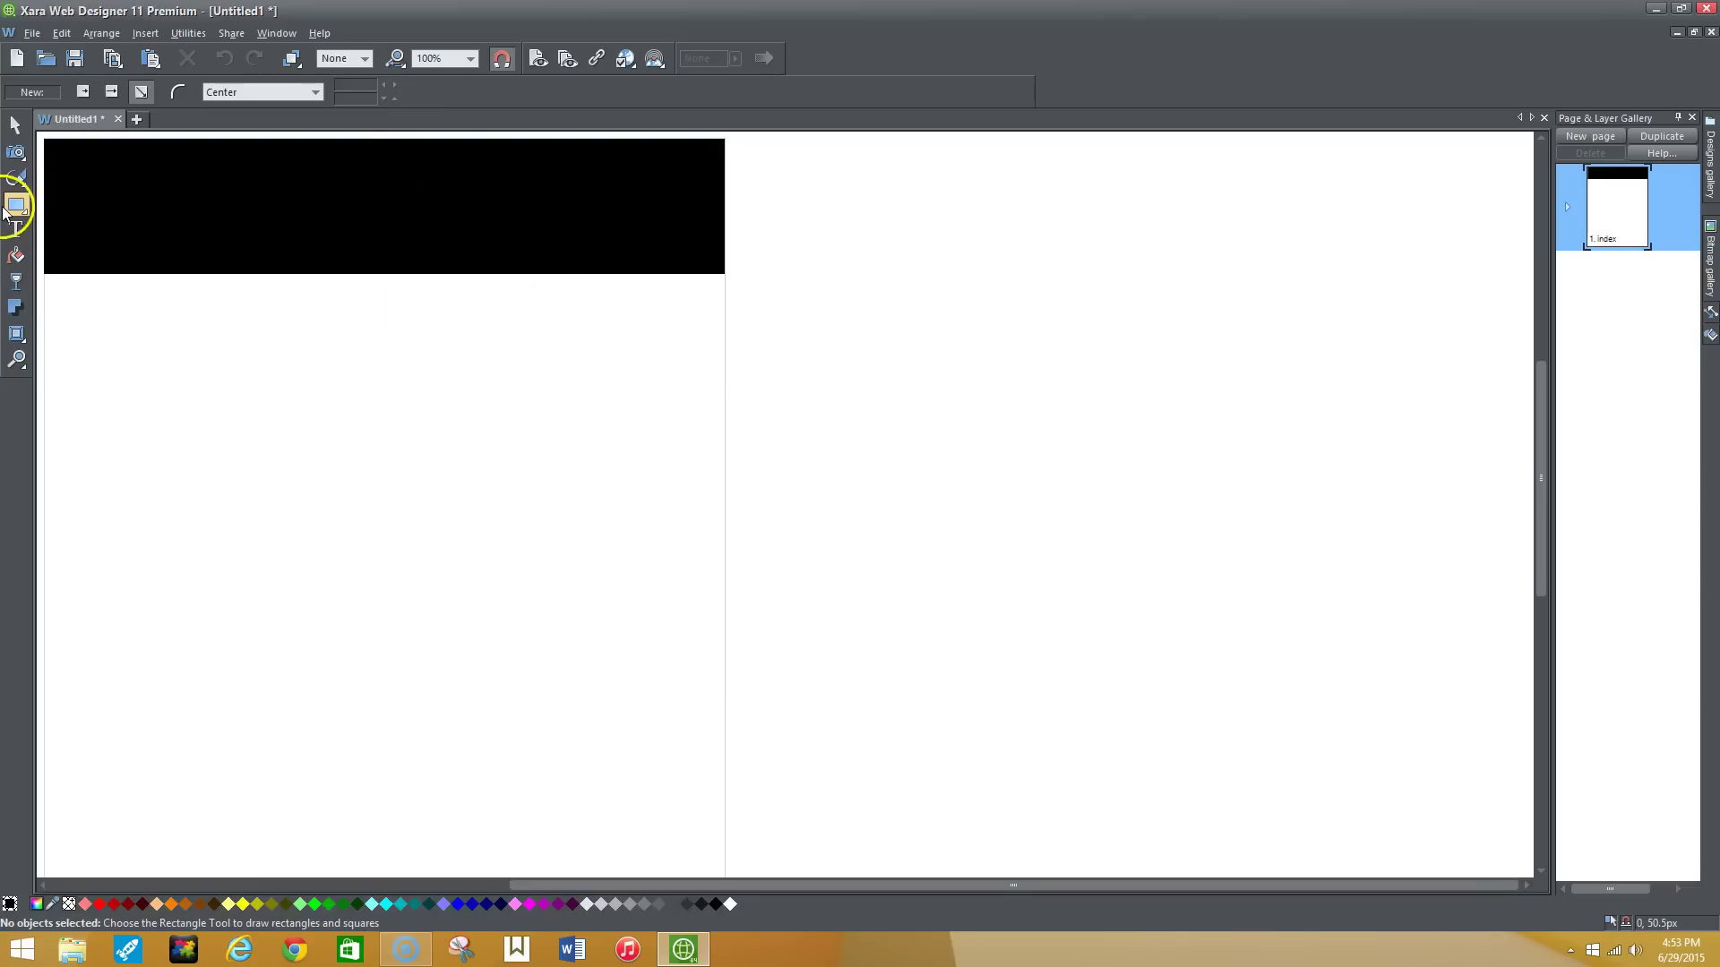
Step: Draw a rectangle about 682 by 192 px below the black header block and delete it
mouse_move(16, 202)
drag(88, 356, 698, 528)
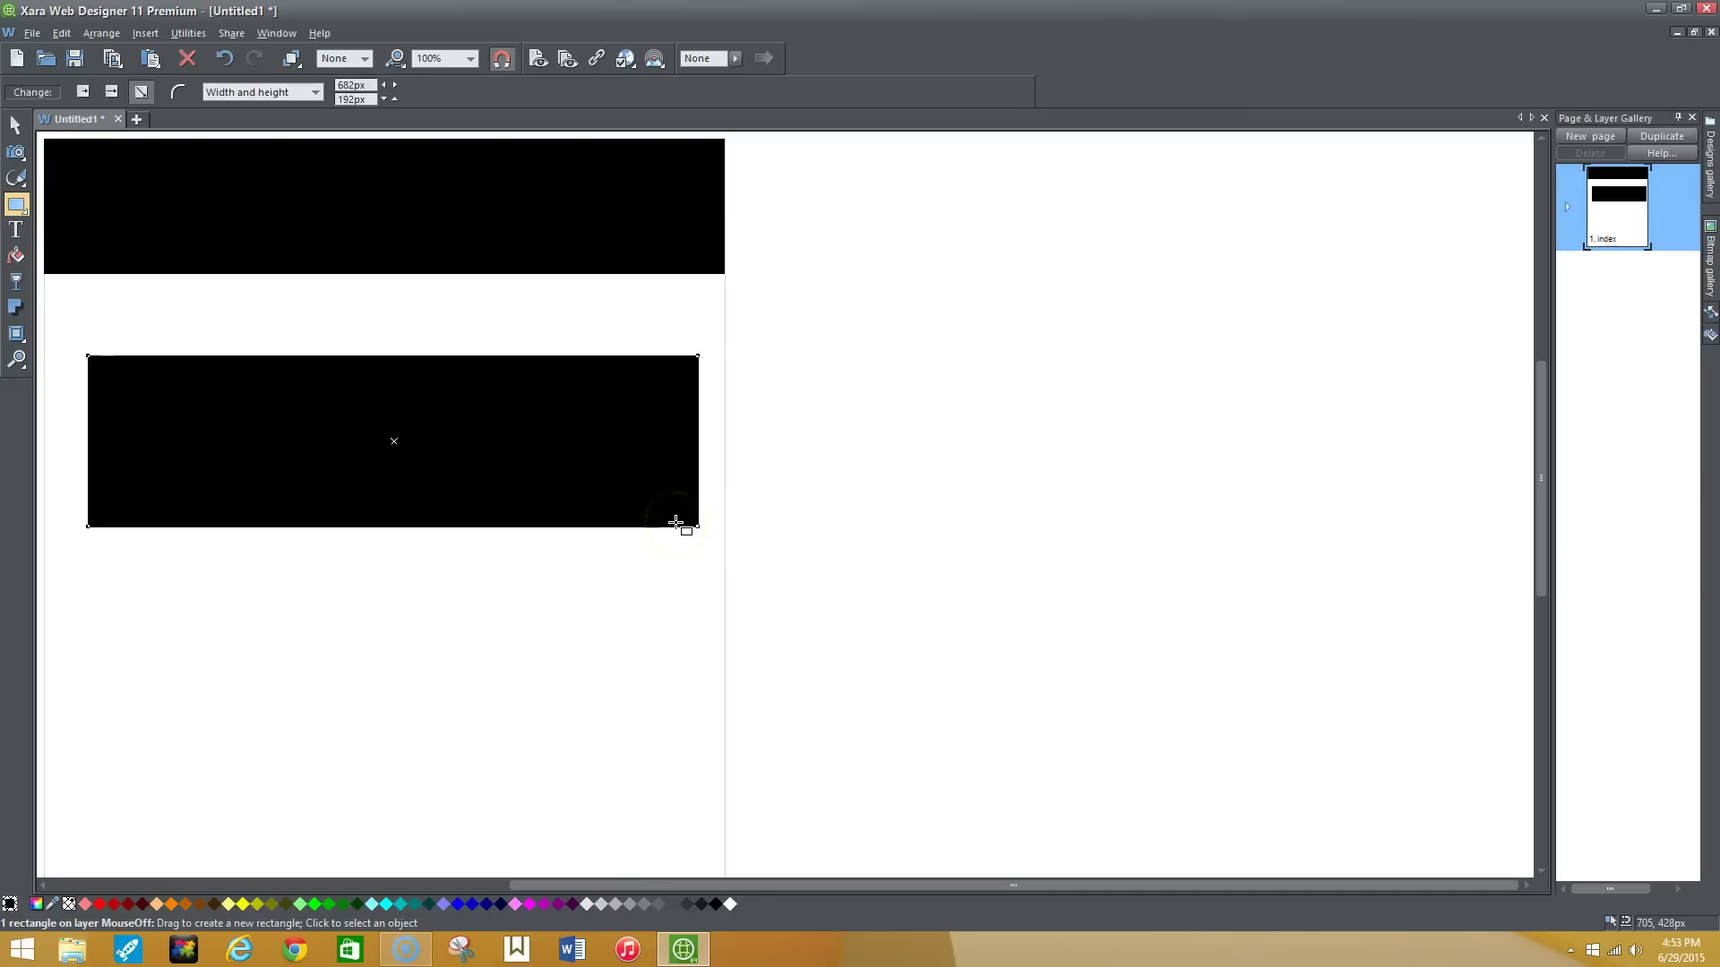
key(Delete)
click(497, 302)
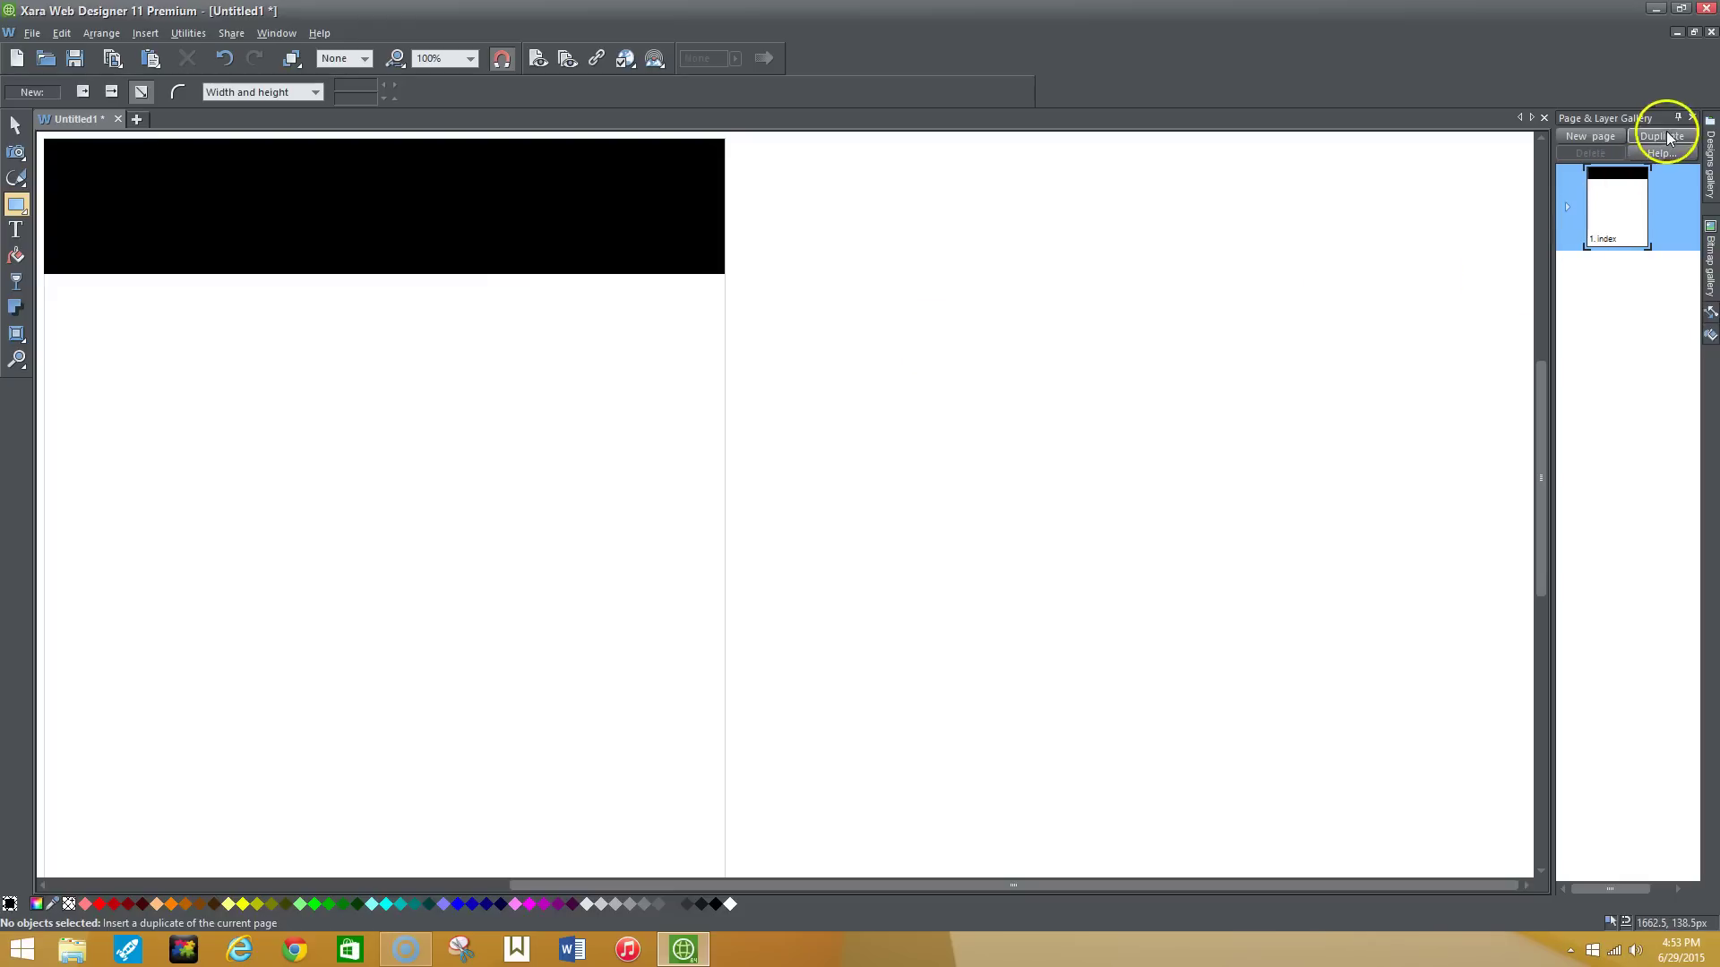
Step: Open the complete Website template of the Autored Theme from the mobile-ready general website themes in the Designs gallery
click(1708, 144)
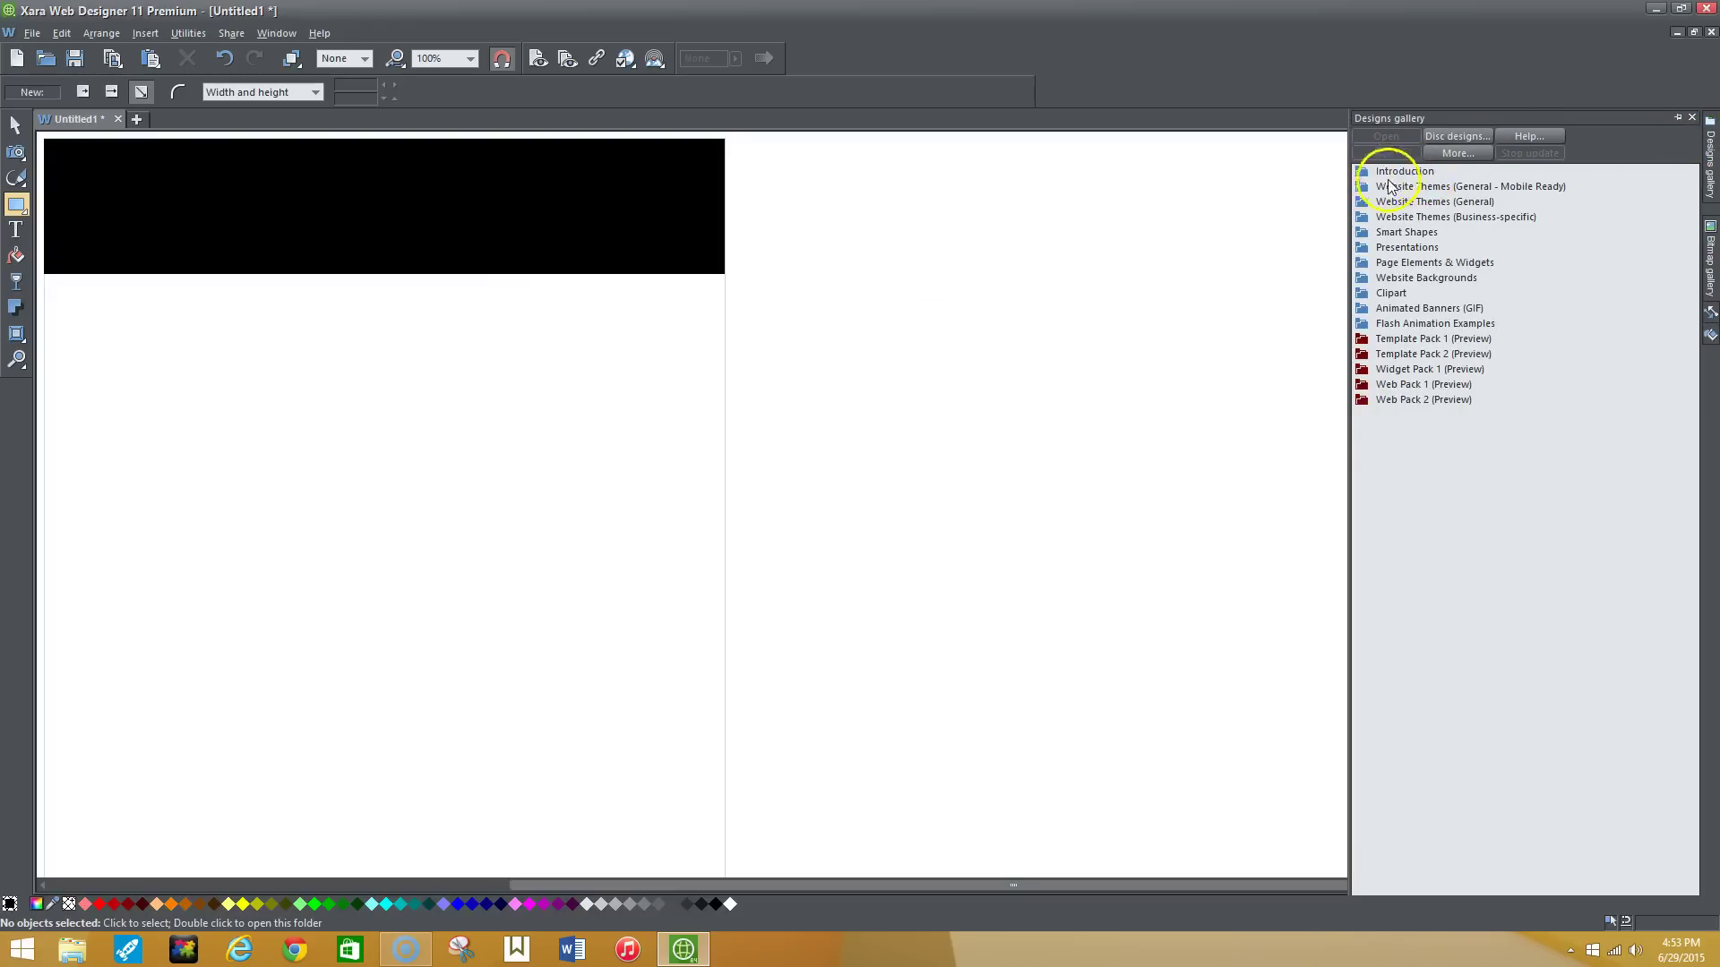
double_click(1365, 189)
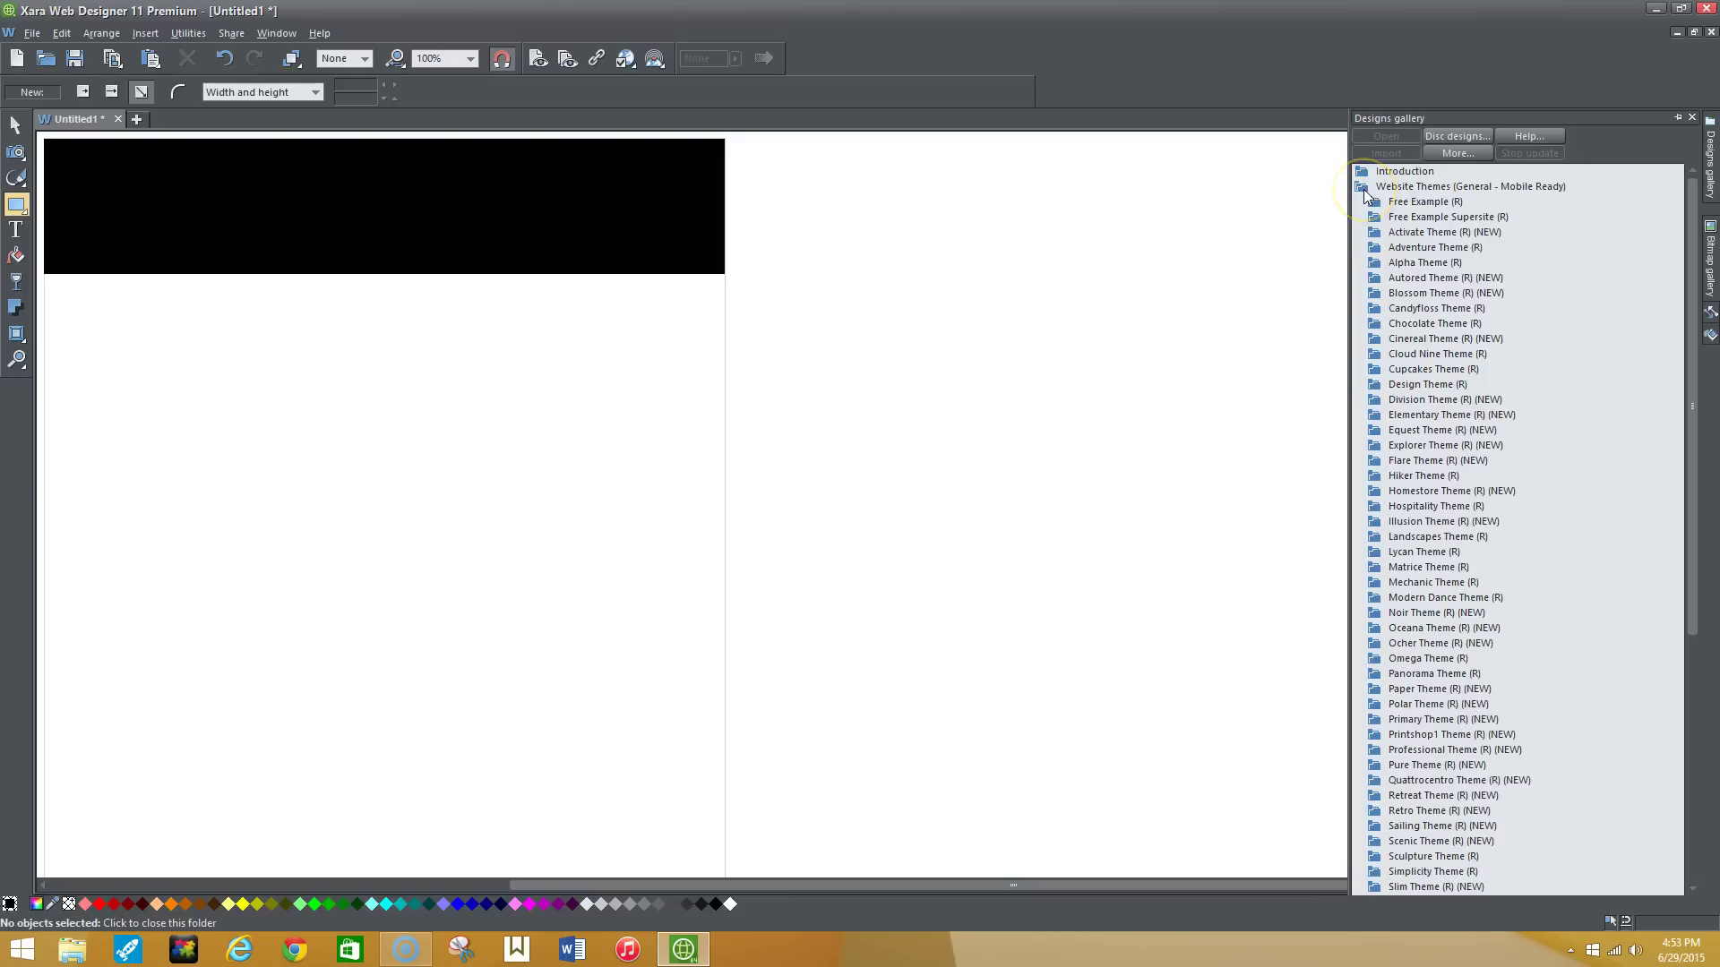
click(1394, 278)
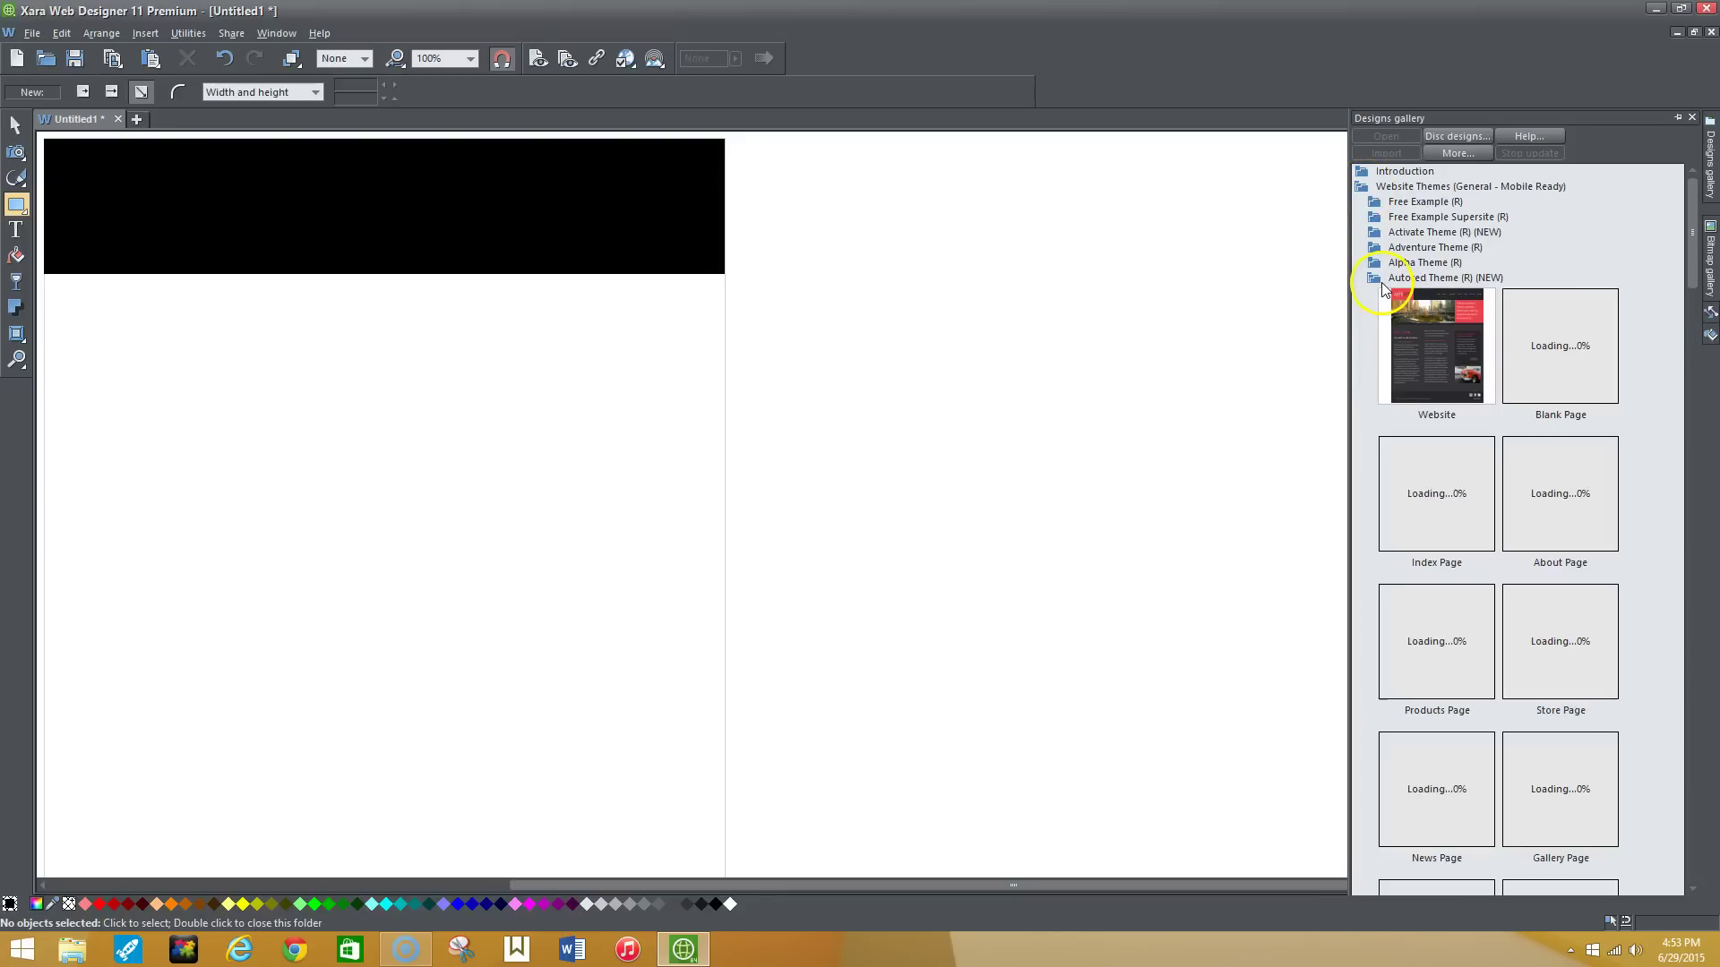
click(1442, 329)
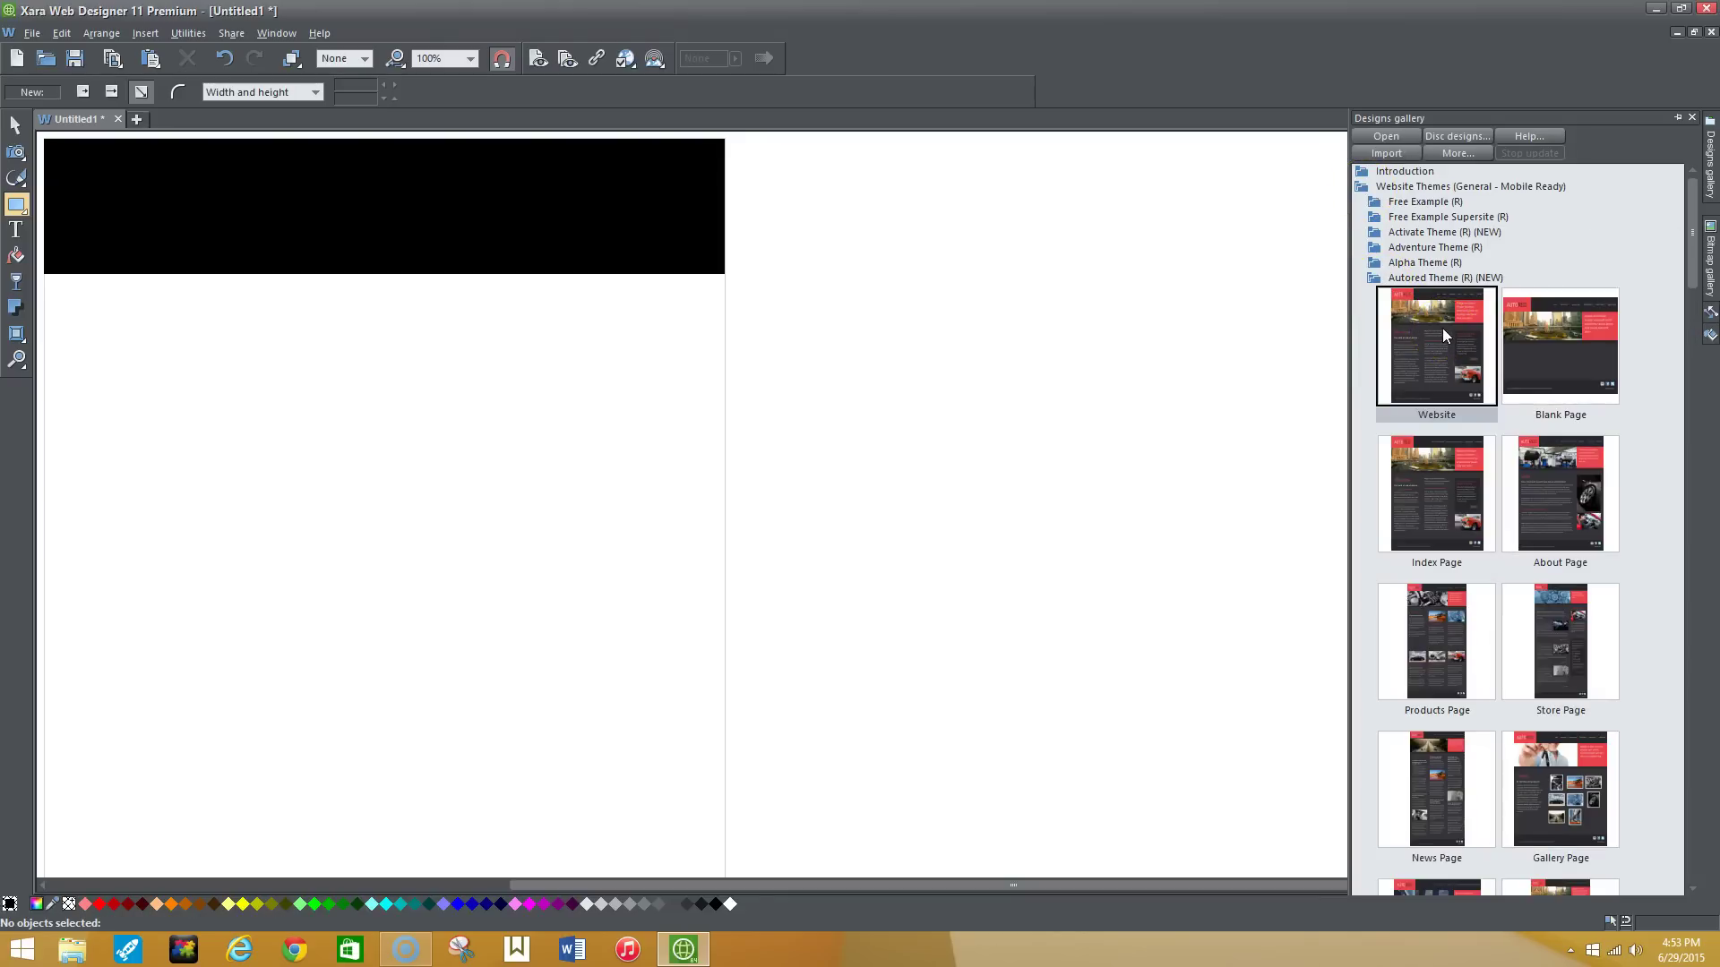
double_click(1443, 329)
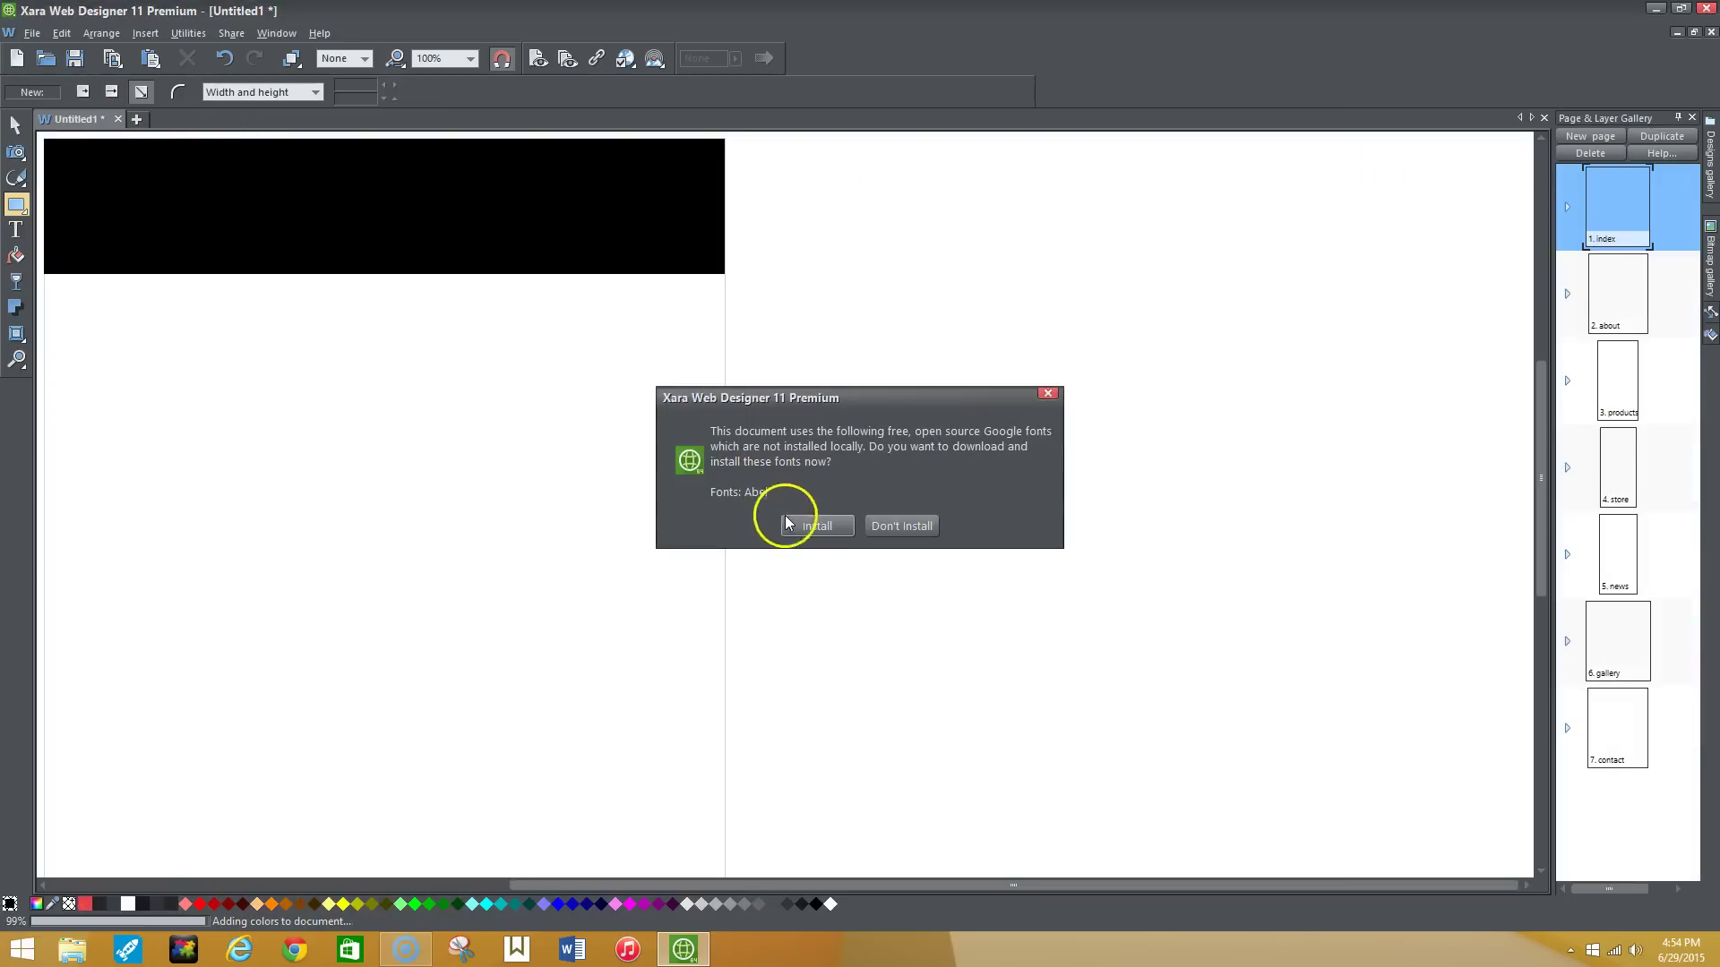
Step: Install the template's missing Google font Abel and dismiss the Responsive Web Design notice
click(800, 525)
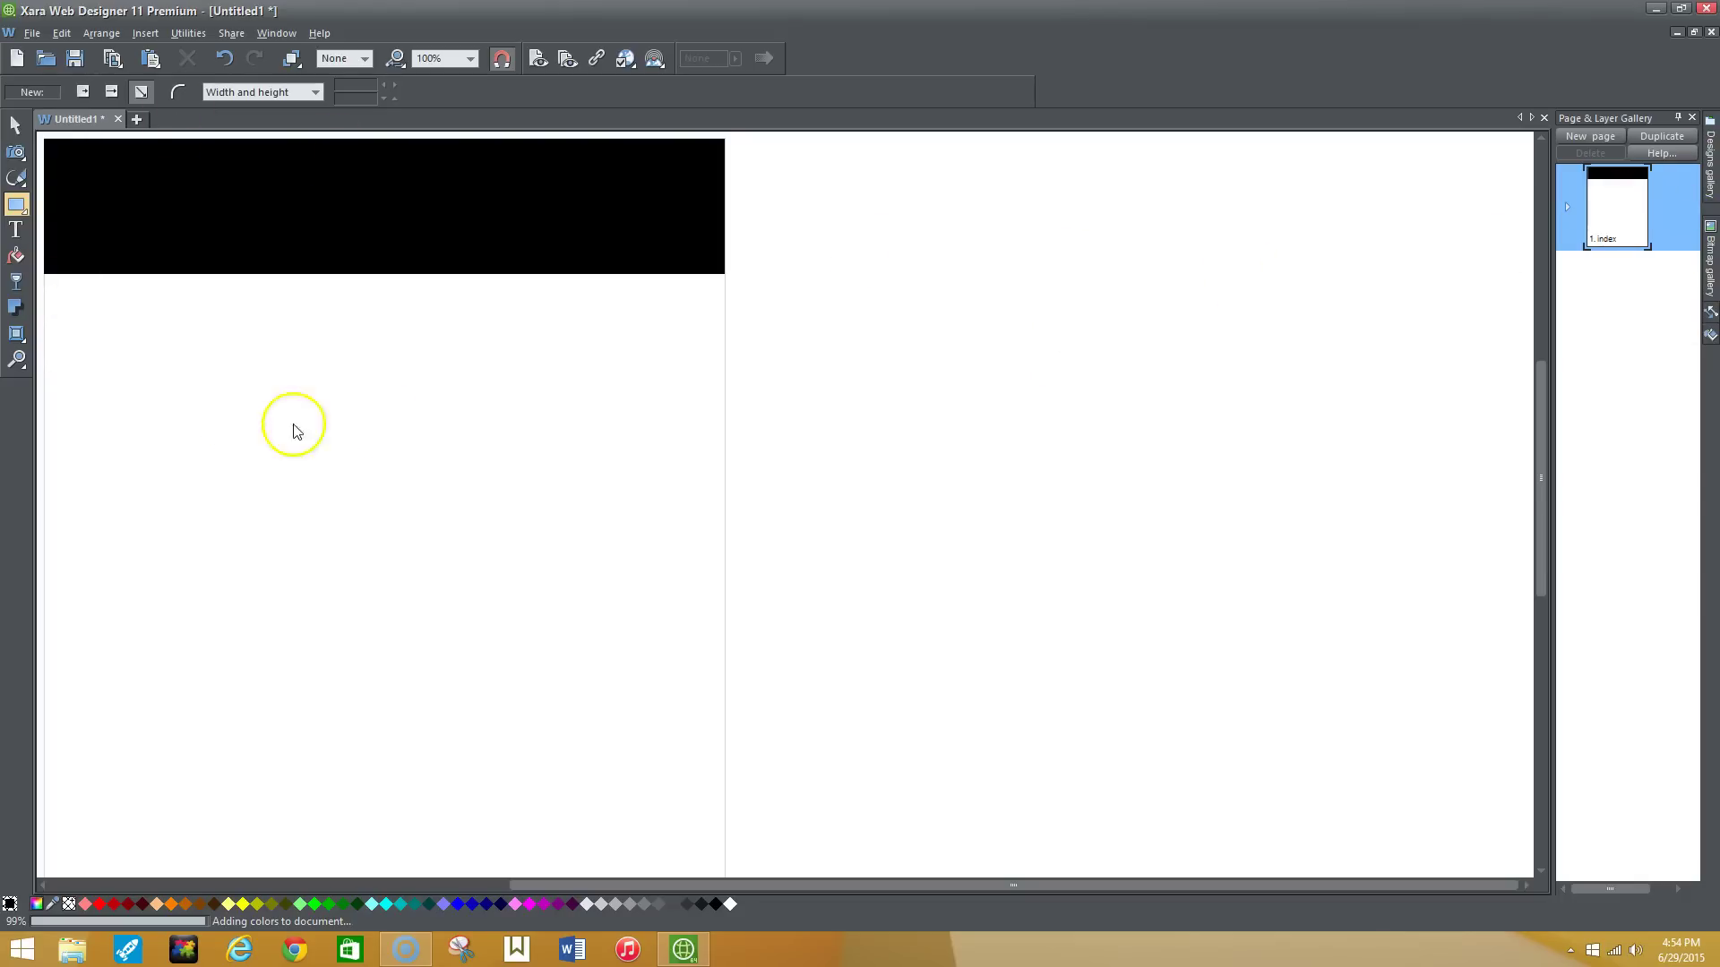
click(884, 511)
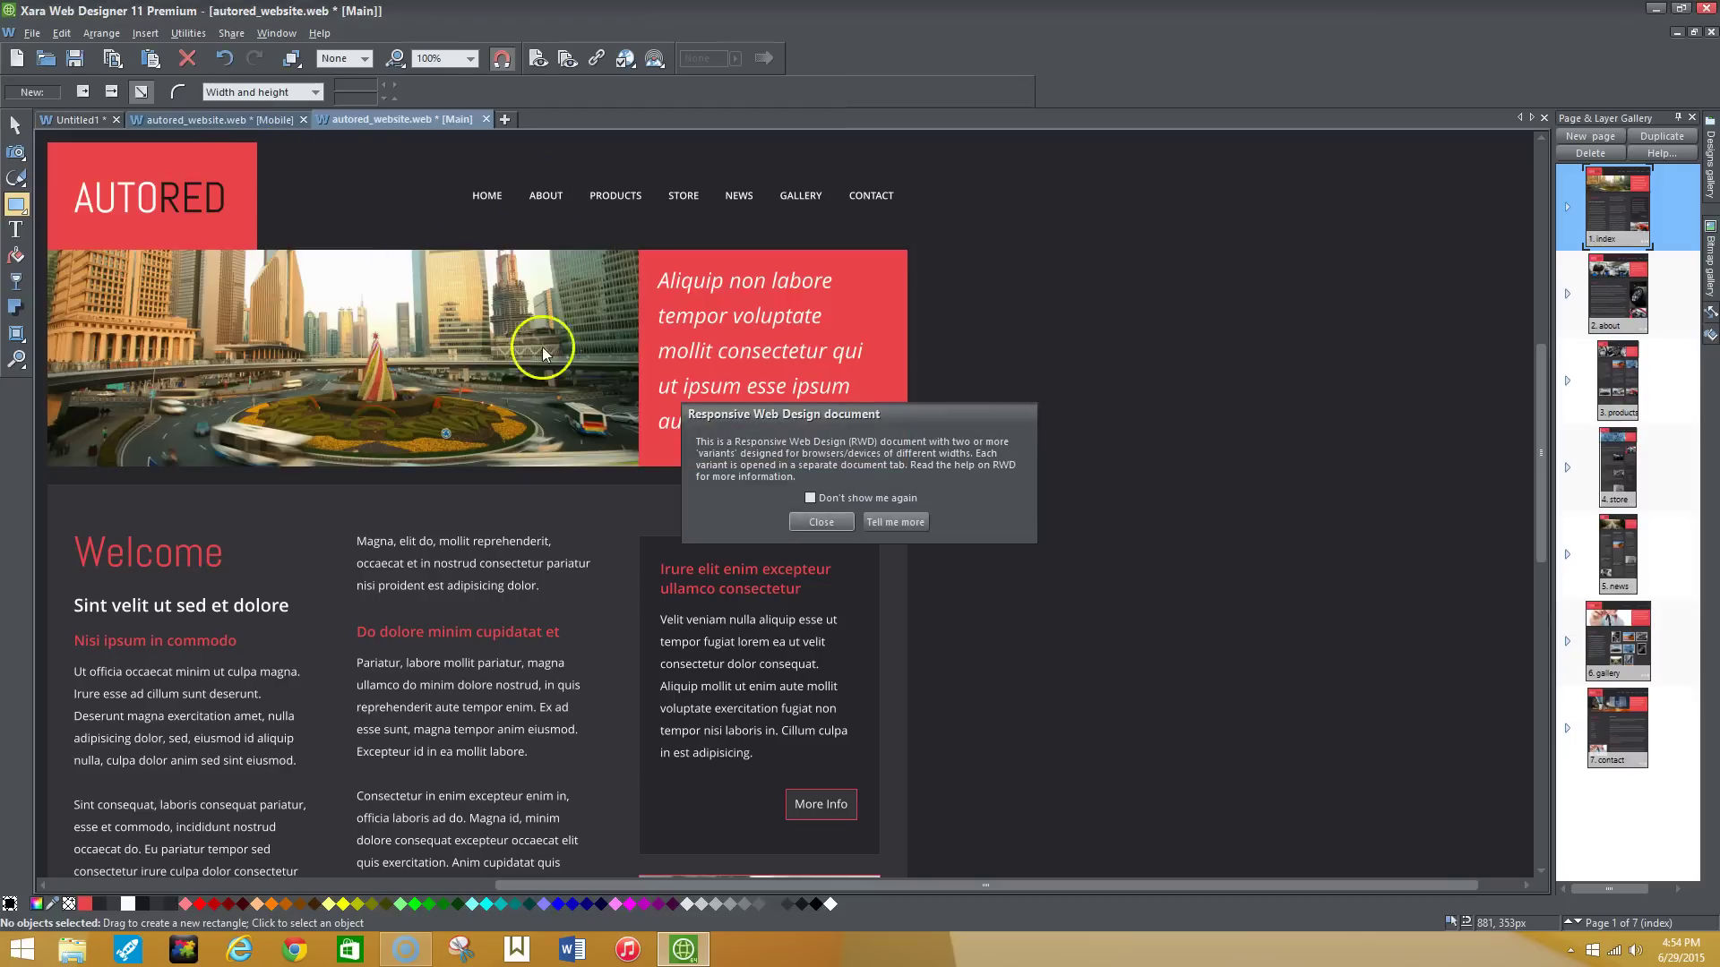
click(815, 521)
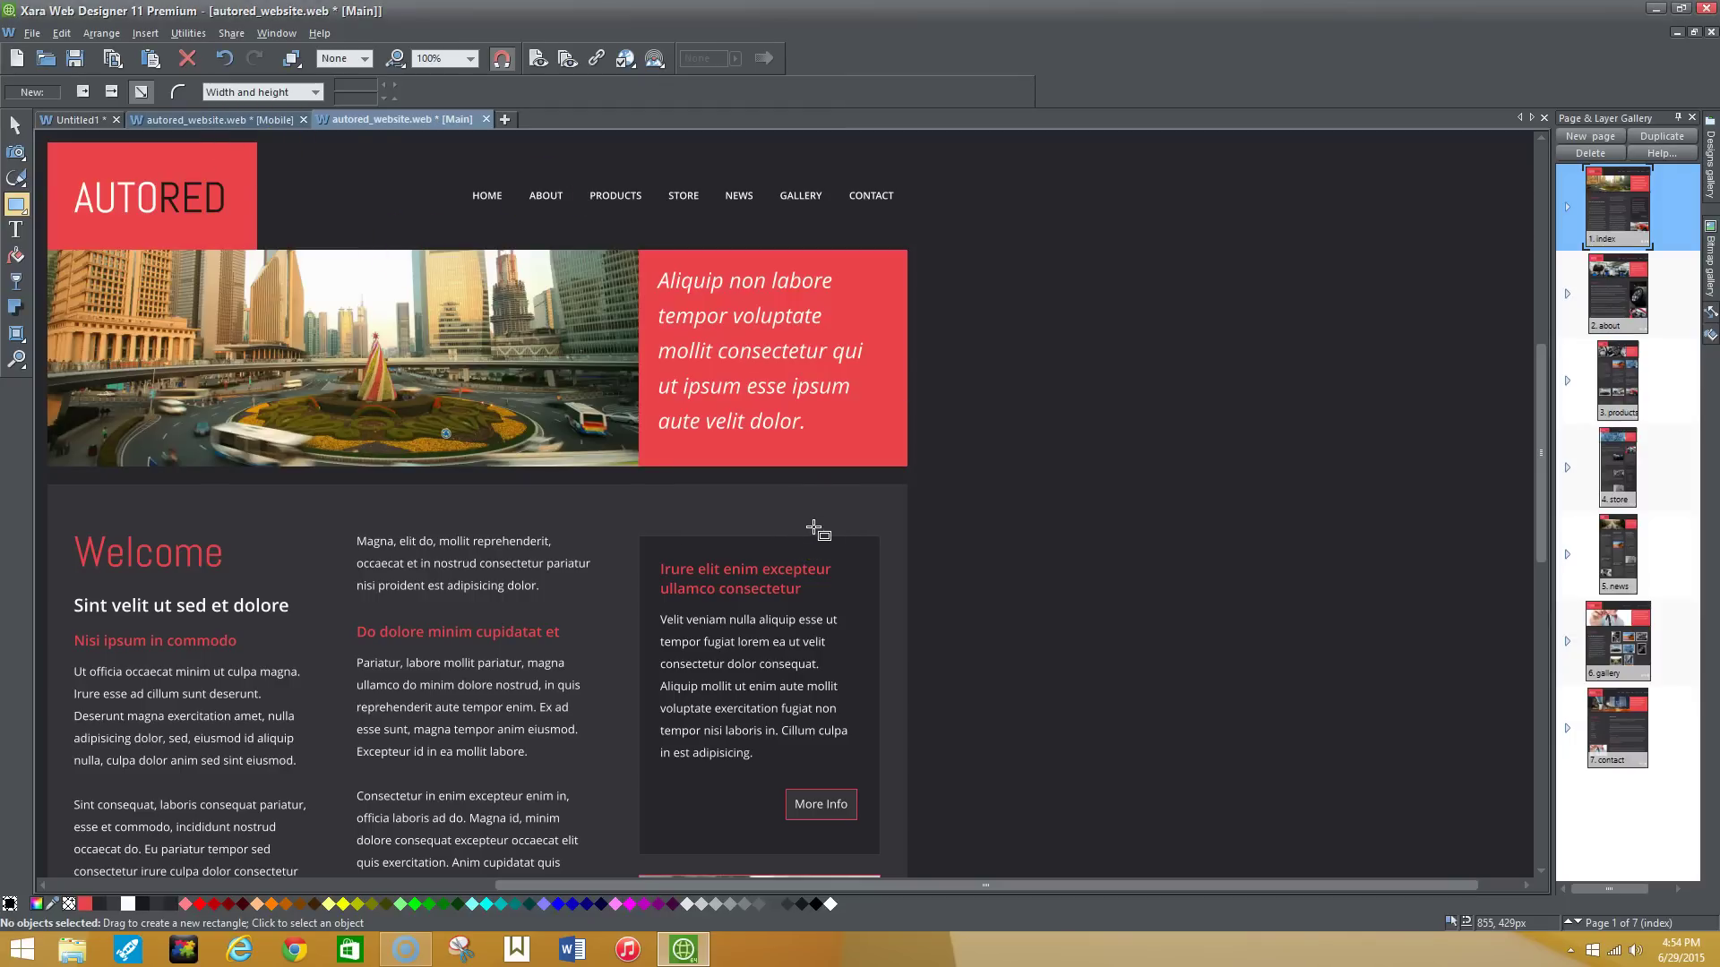
Step: Preview the Autored website in a maximized preview window, look over the home page, and close the preview
drag(1281, 882, 981, 858)
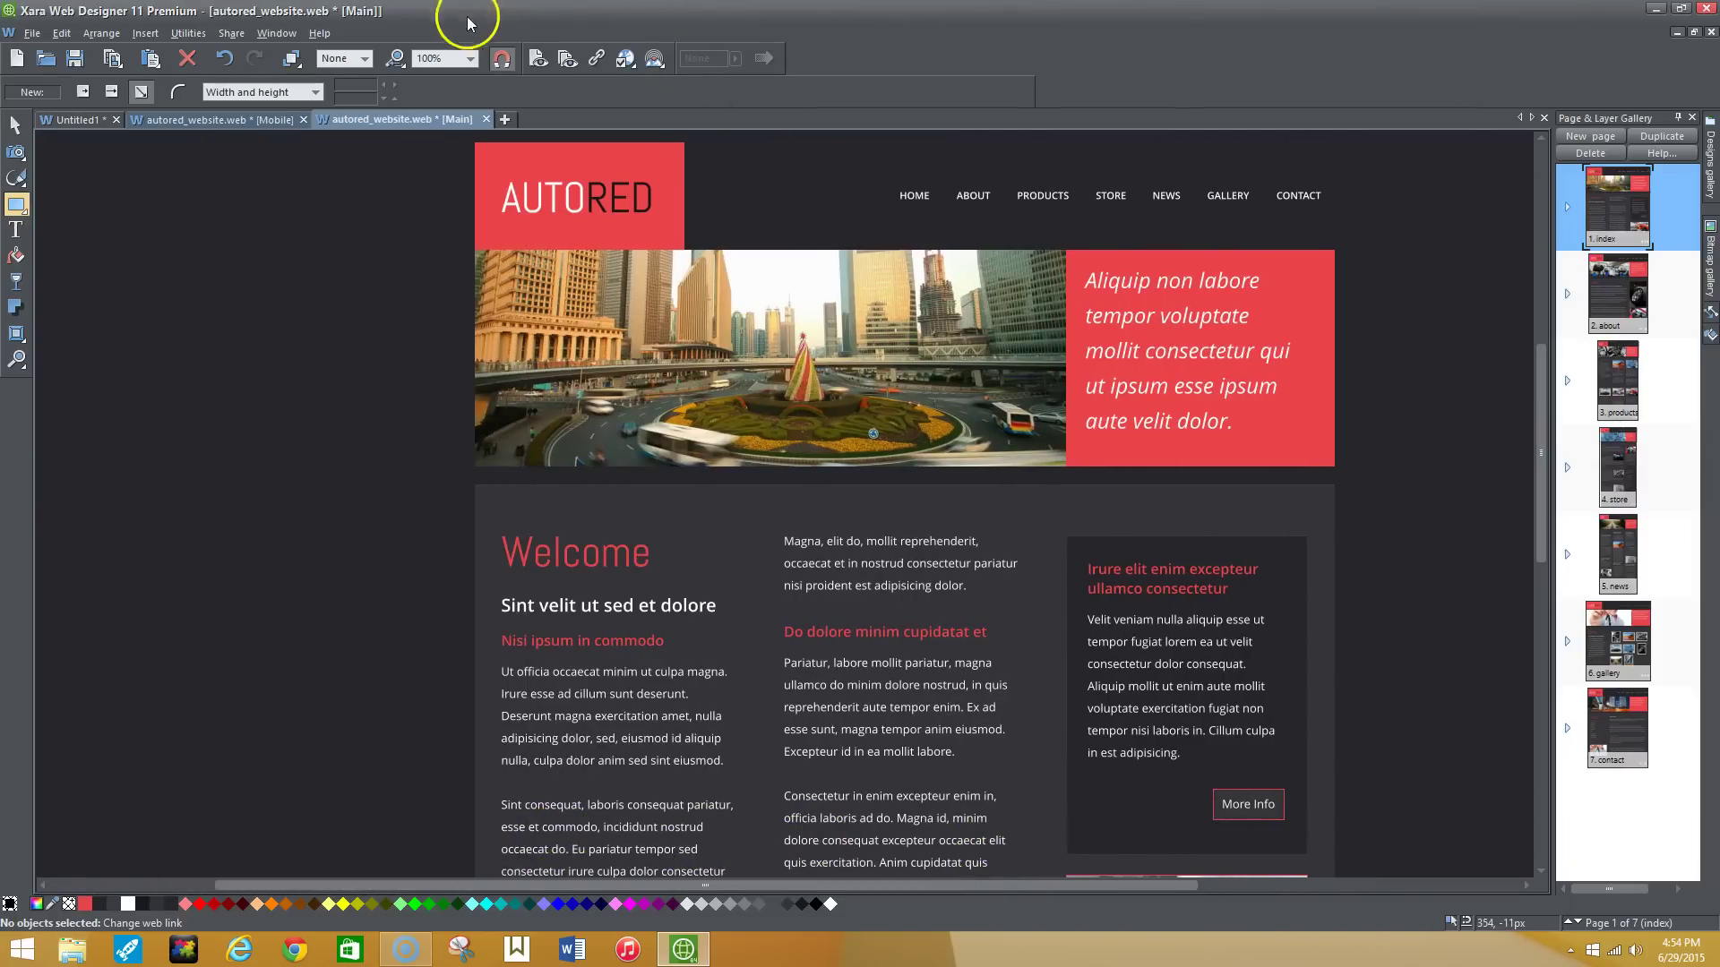
click(541, 56)
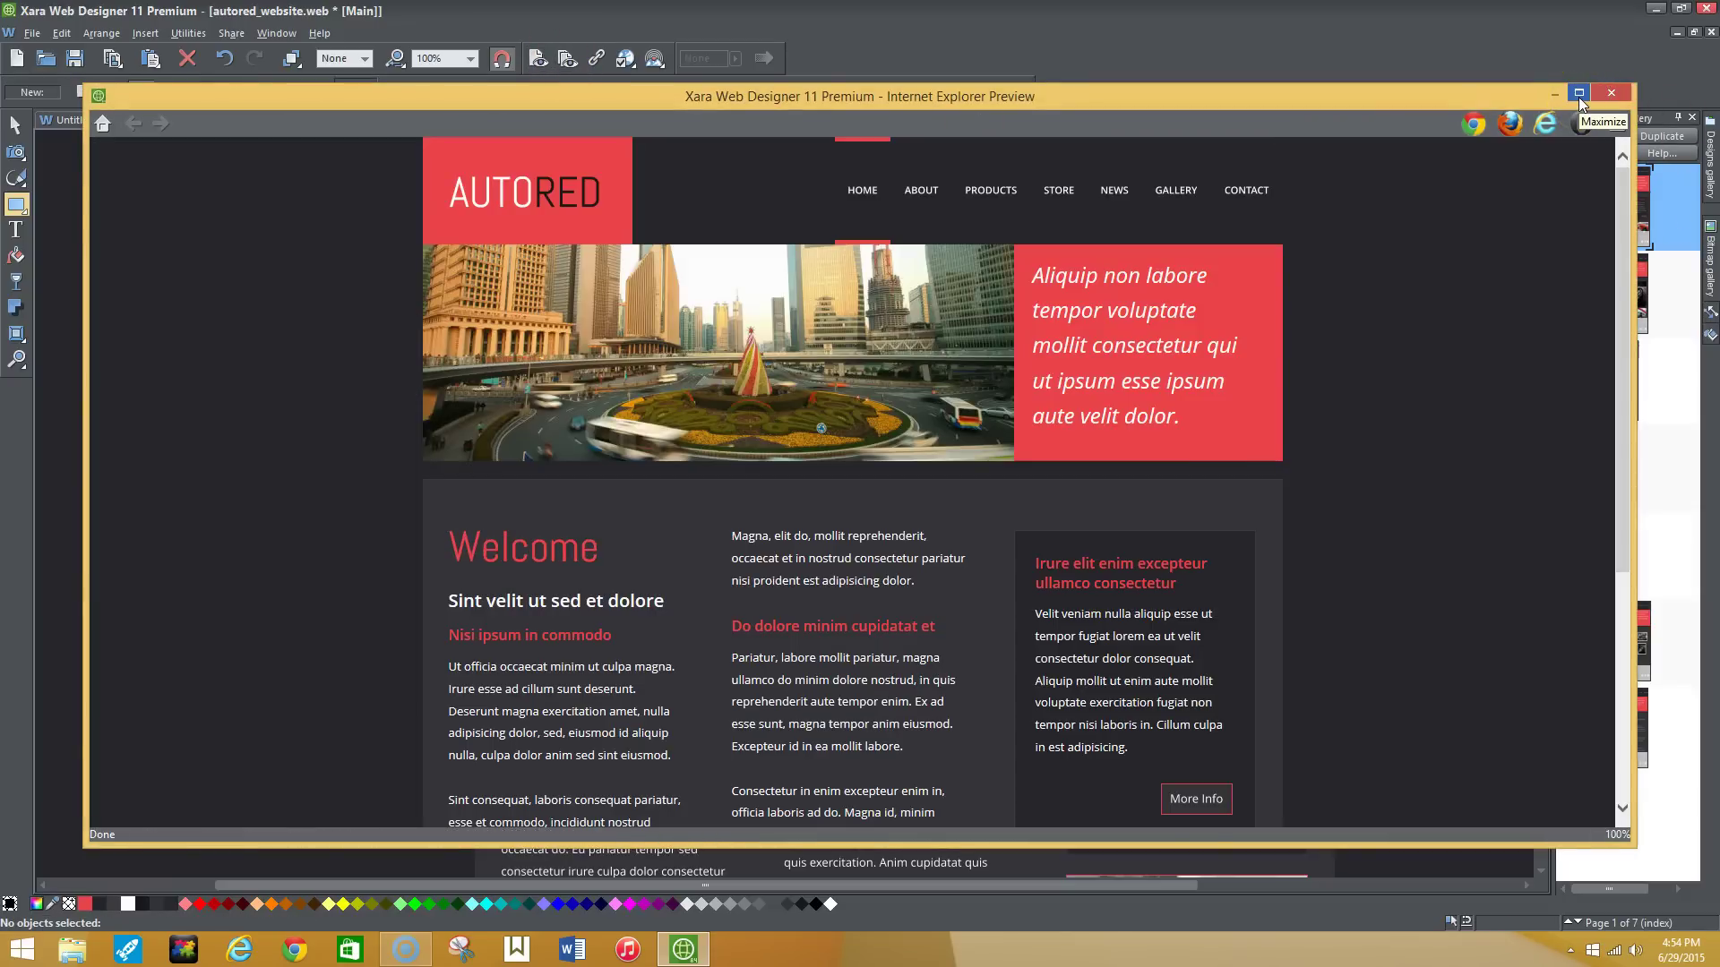
click(1579, 93)
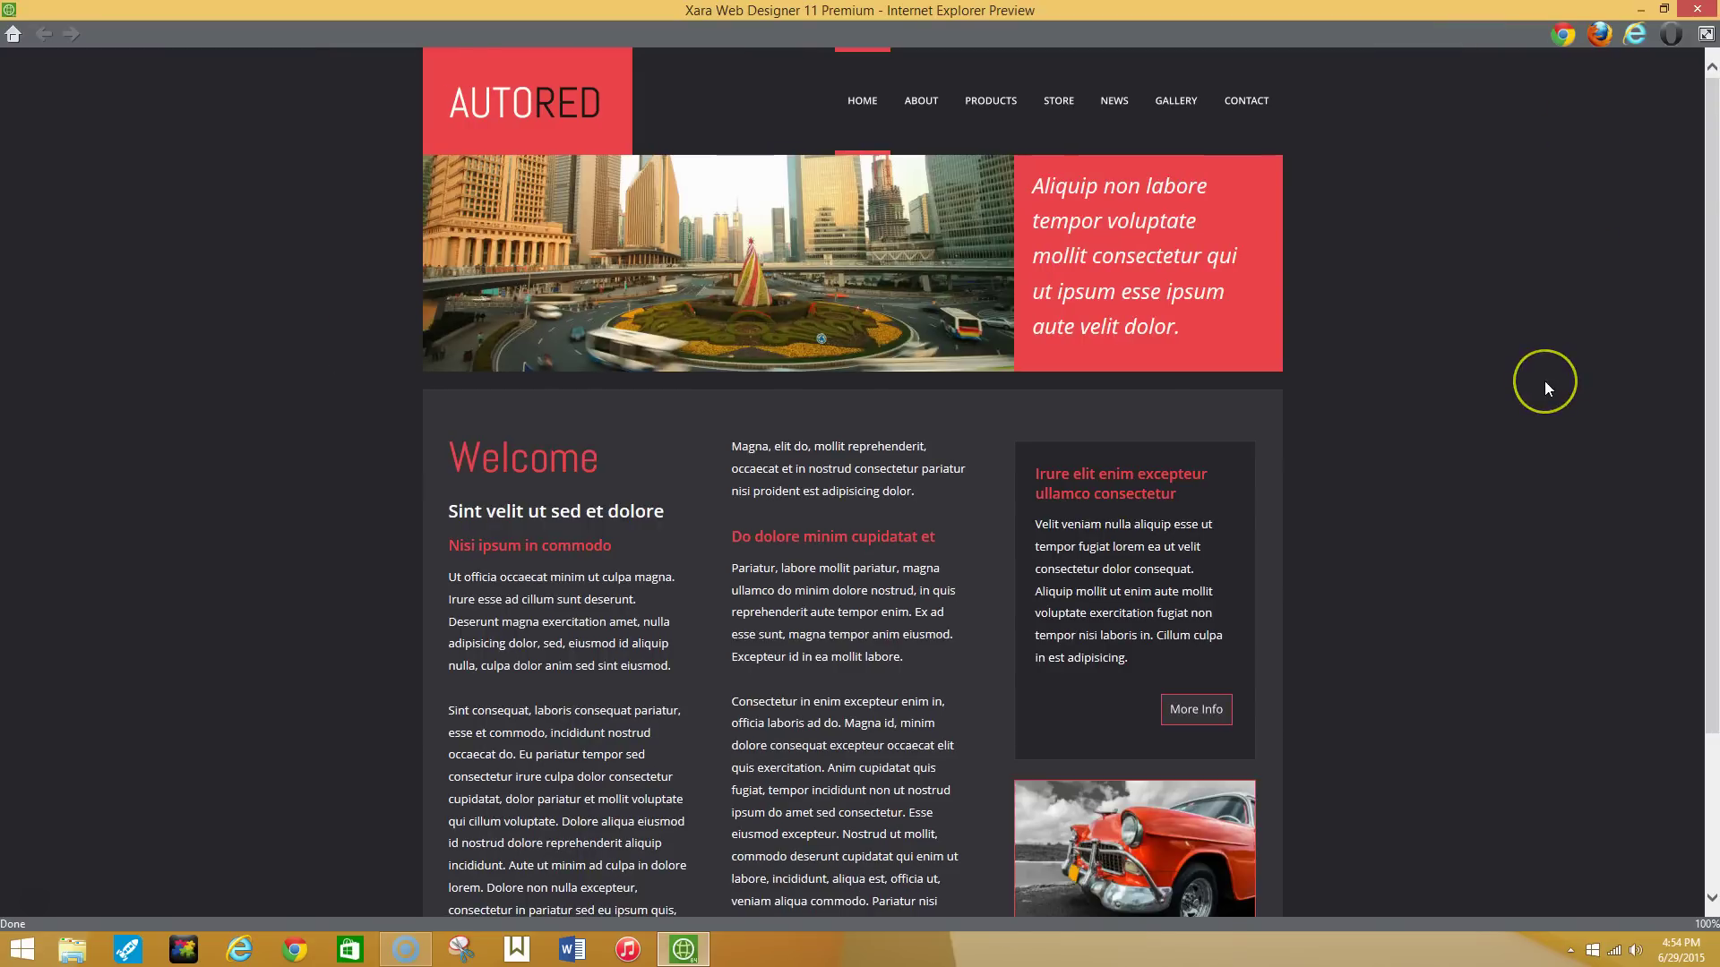
scroll(1545, 382, down, 3)
scroll(1545, 383, up, 3)
scroll(1546, 383, down, 3)
scroll(1625, 62, up, 3)
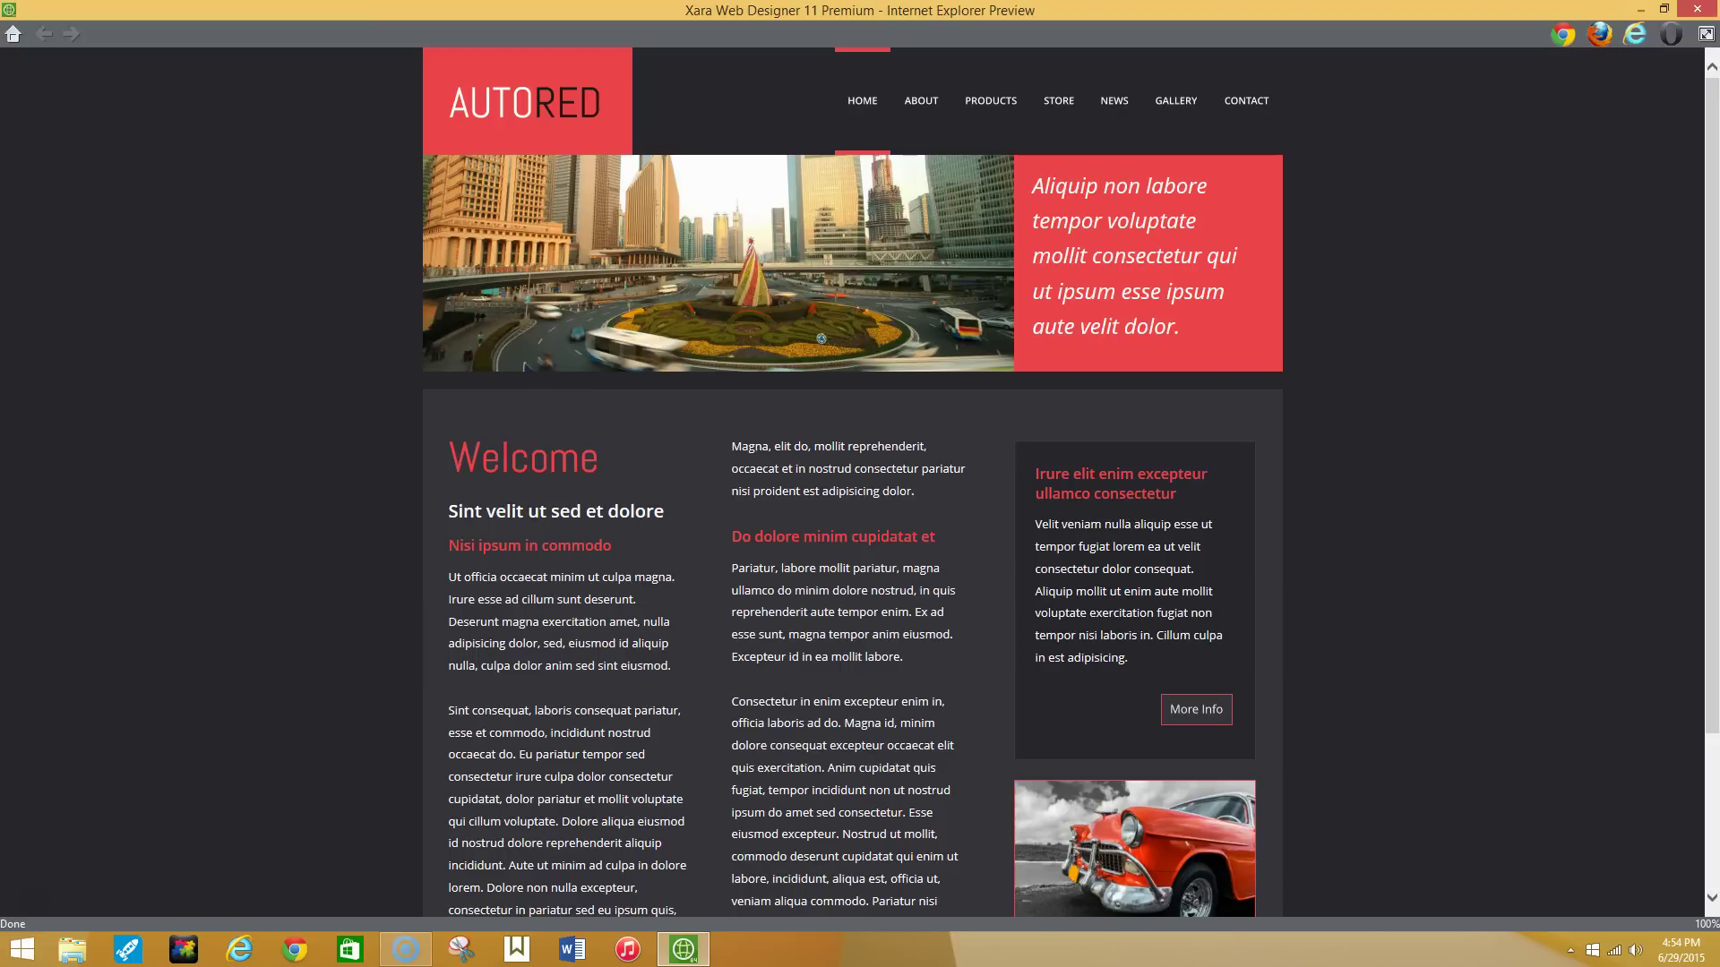
click(1692, 11)
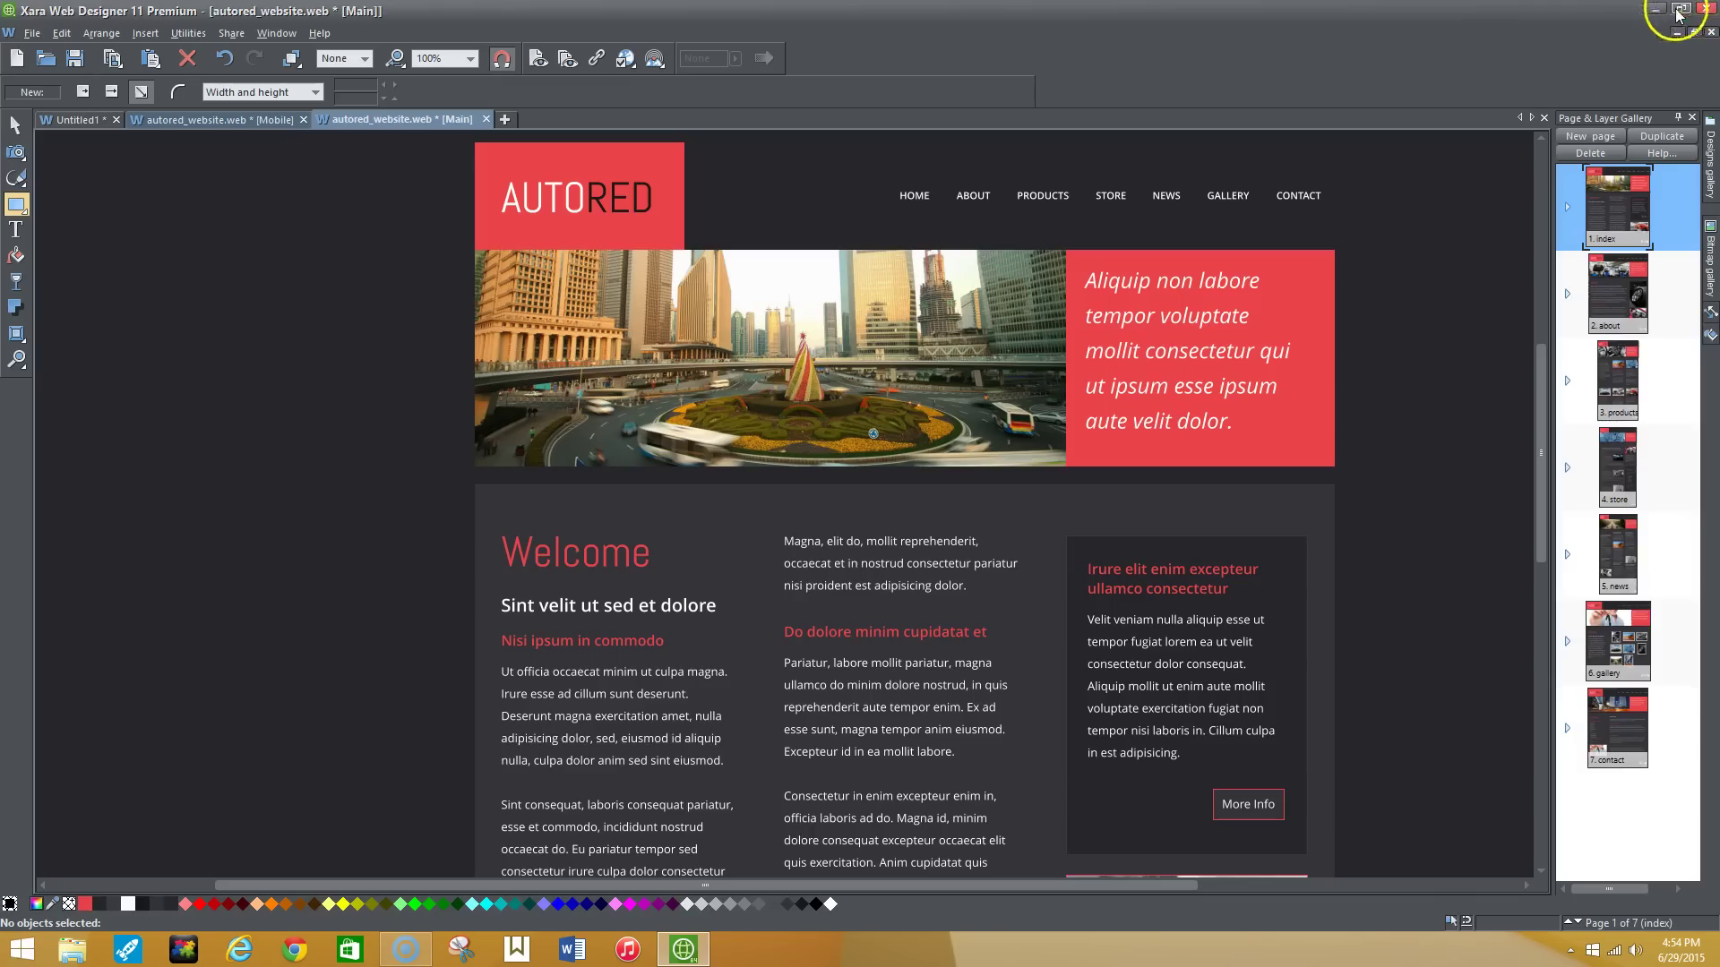
Step: Page through the template's about, products, store and news pages
click(1632, 315)
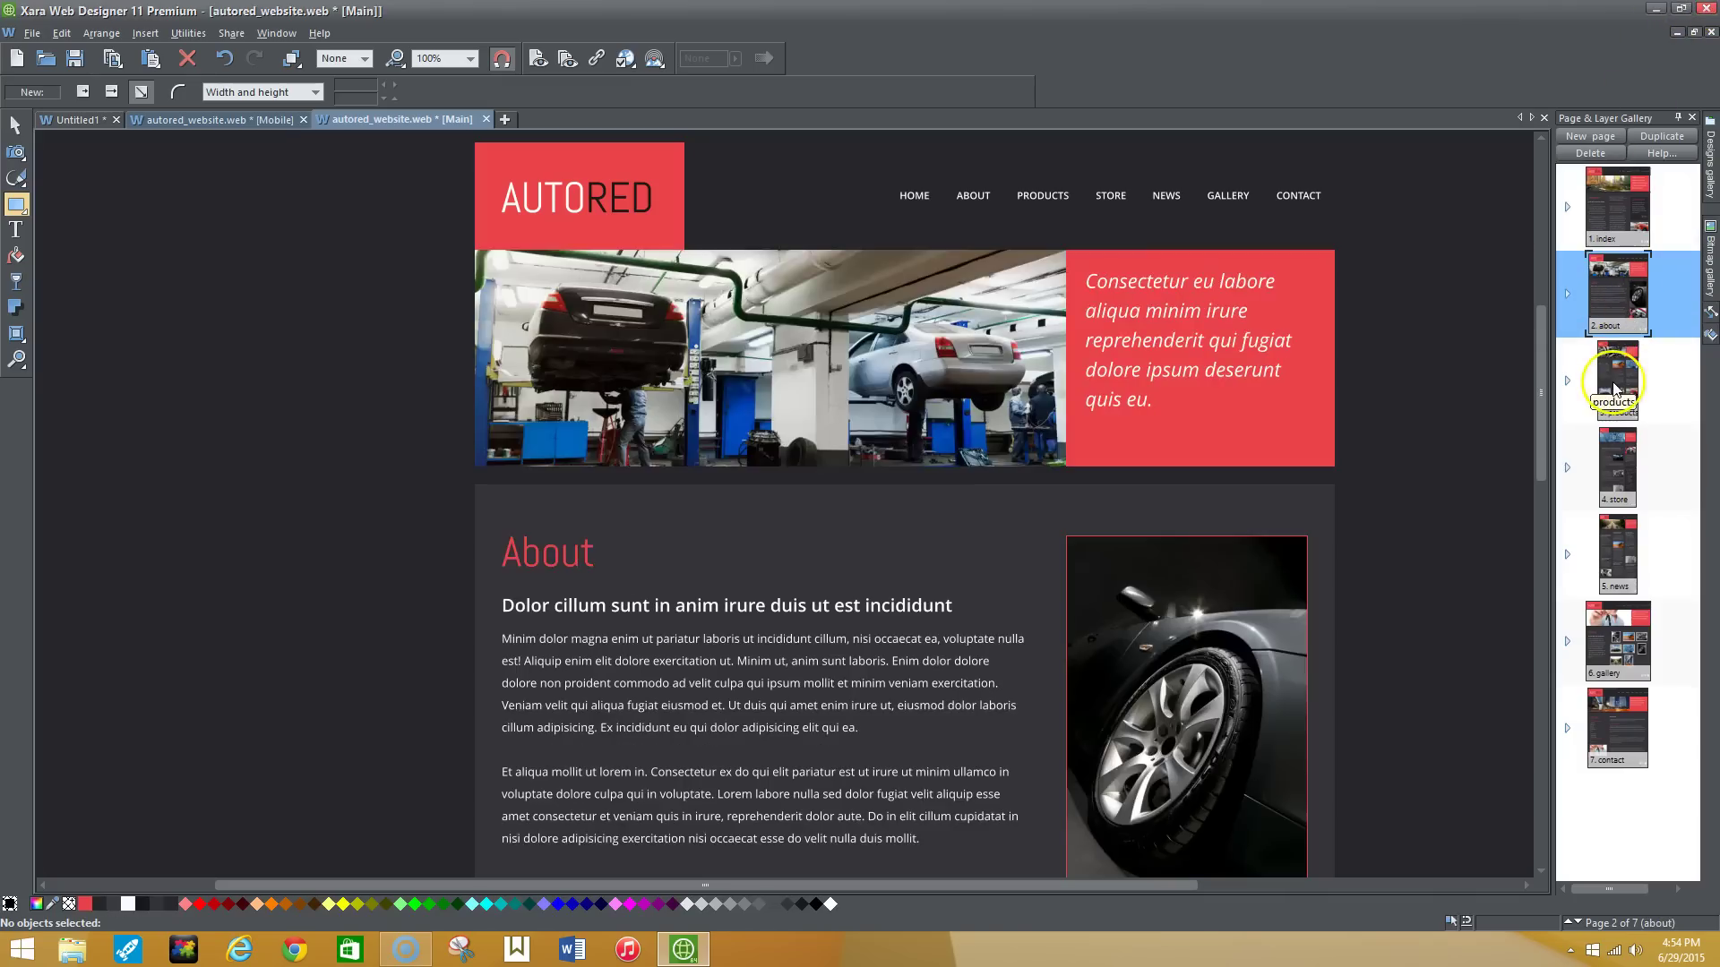
click(1610, 372)
click(1607, 506)
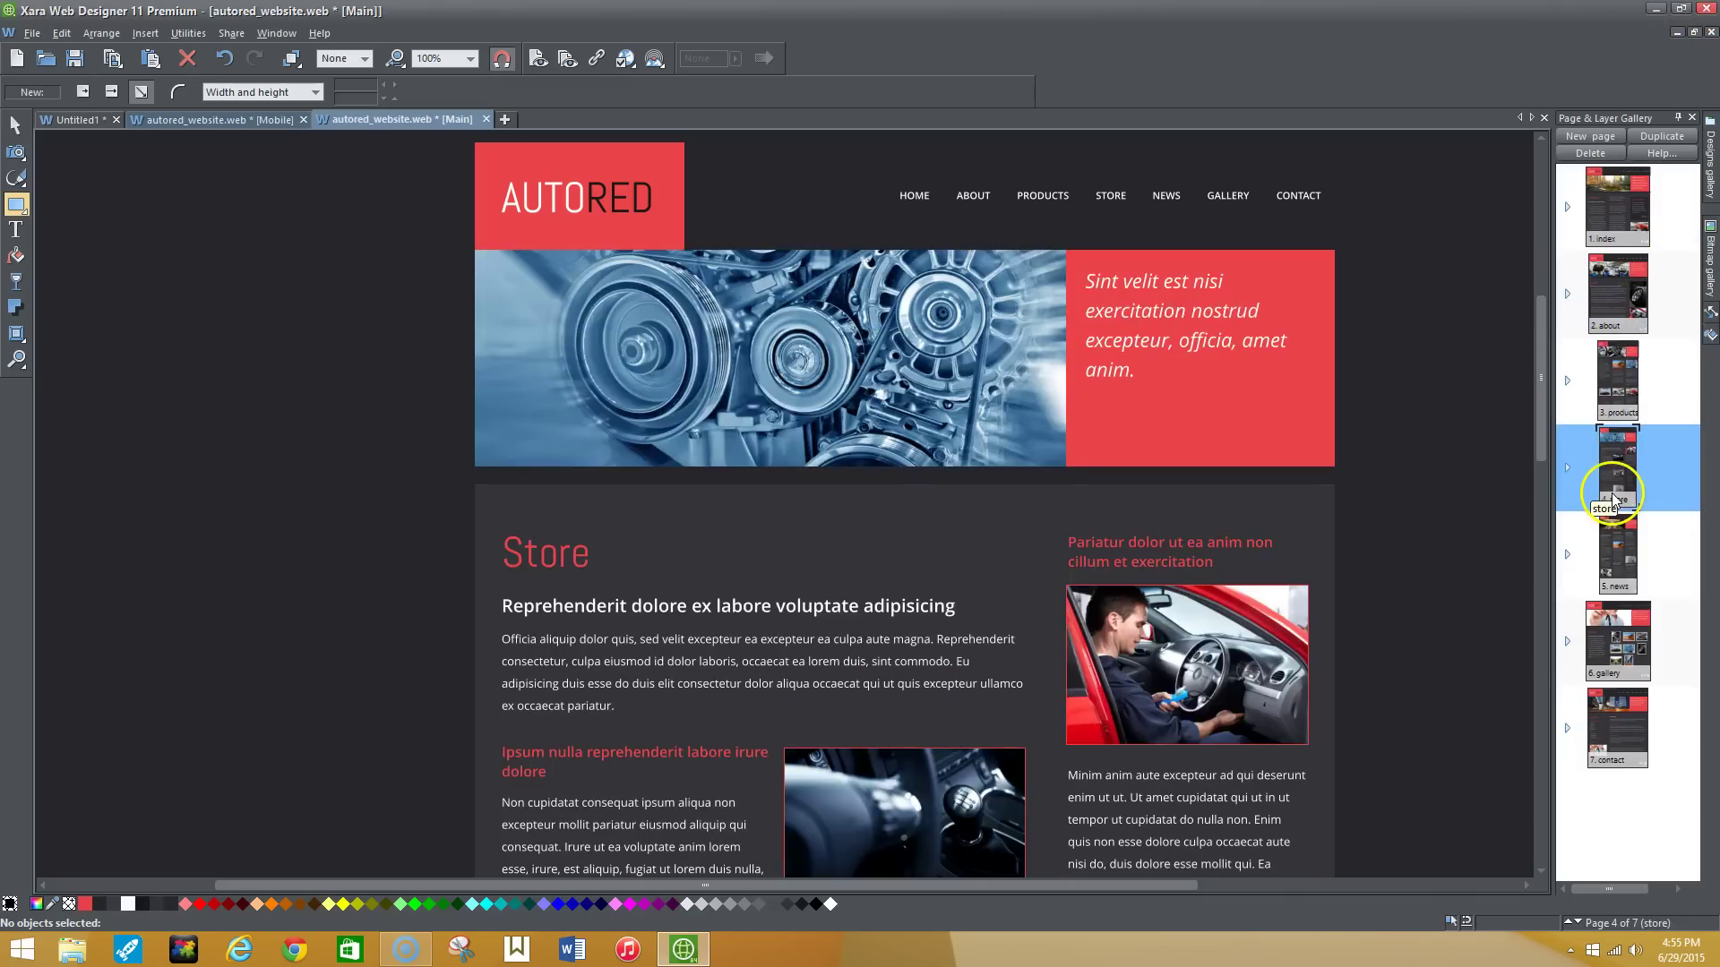
click(1621, 542)
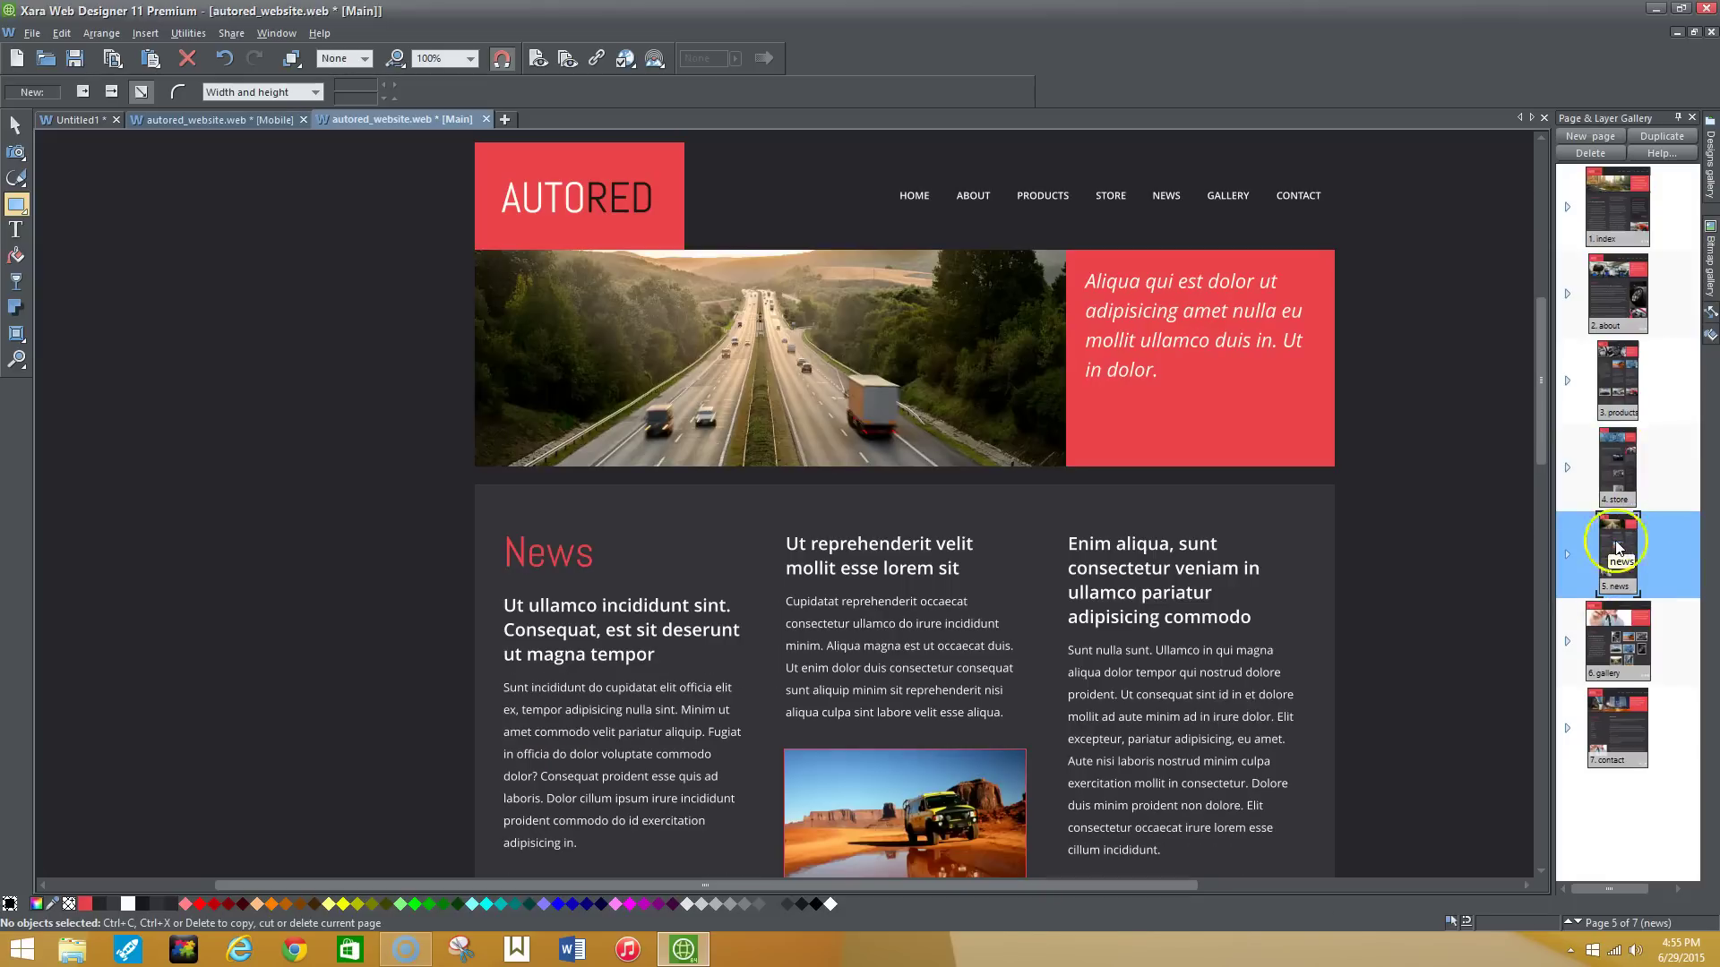
Step: Examine the lower part of the news page and return to the index page
drag(1535, 373, 1517, 604)
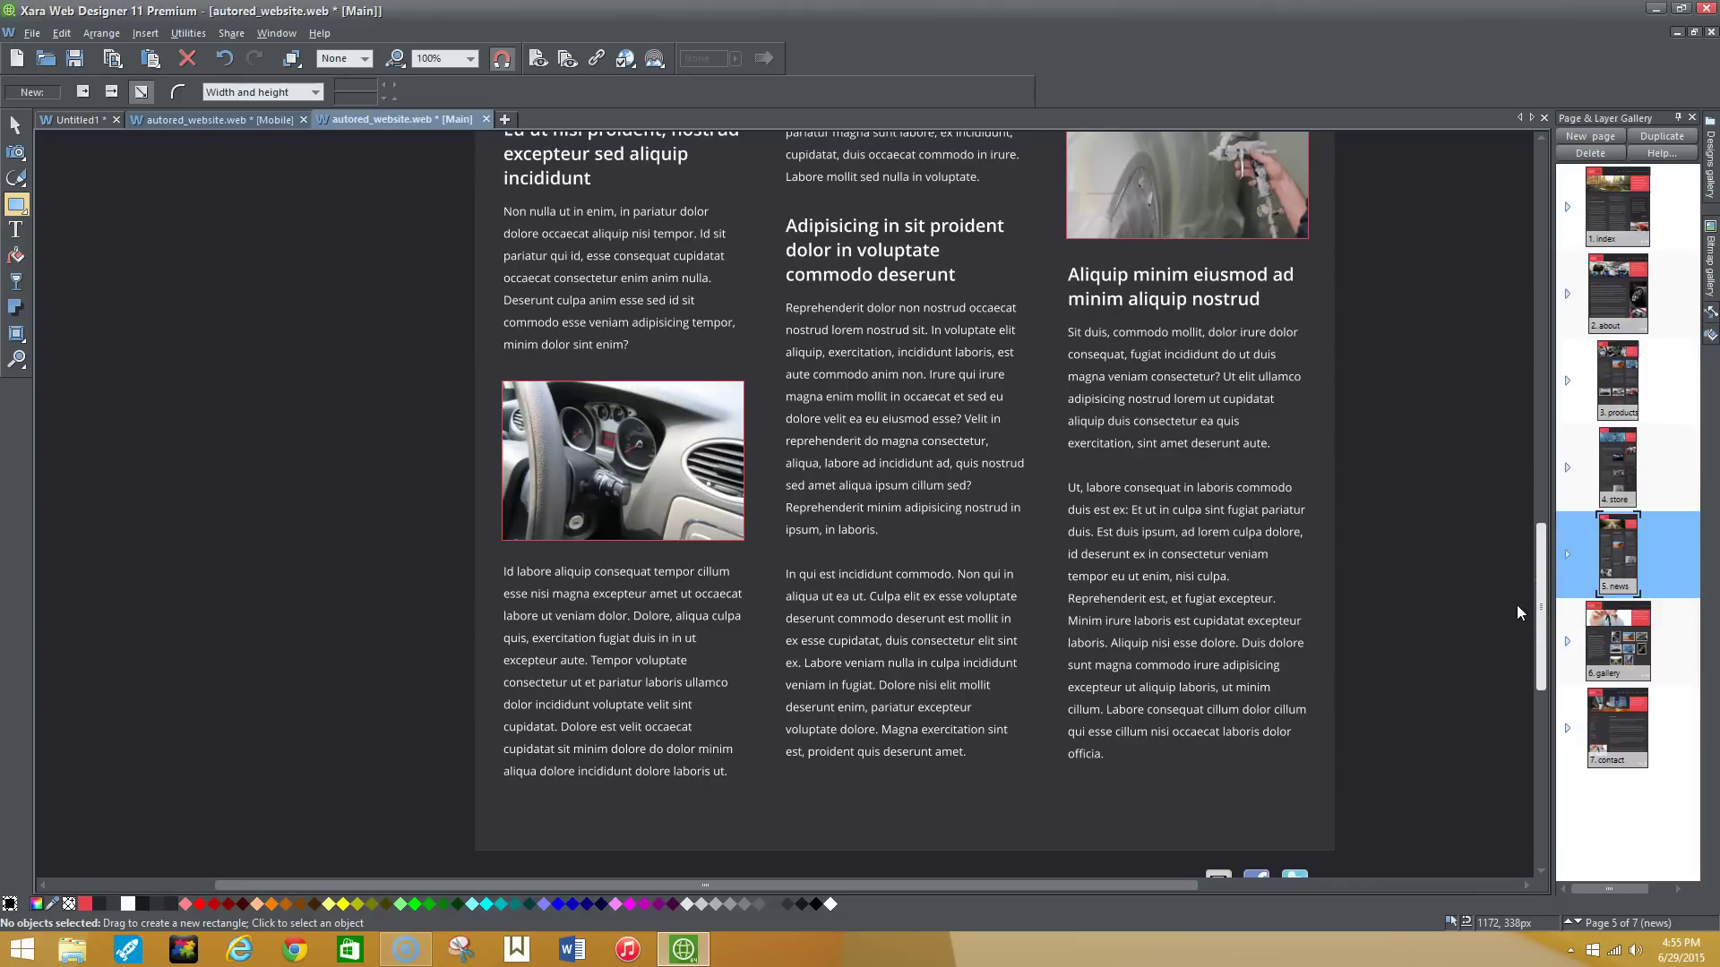
drag(1517, 604, 1517, 604)
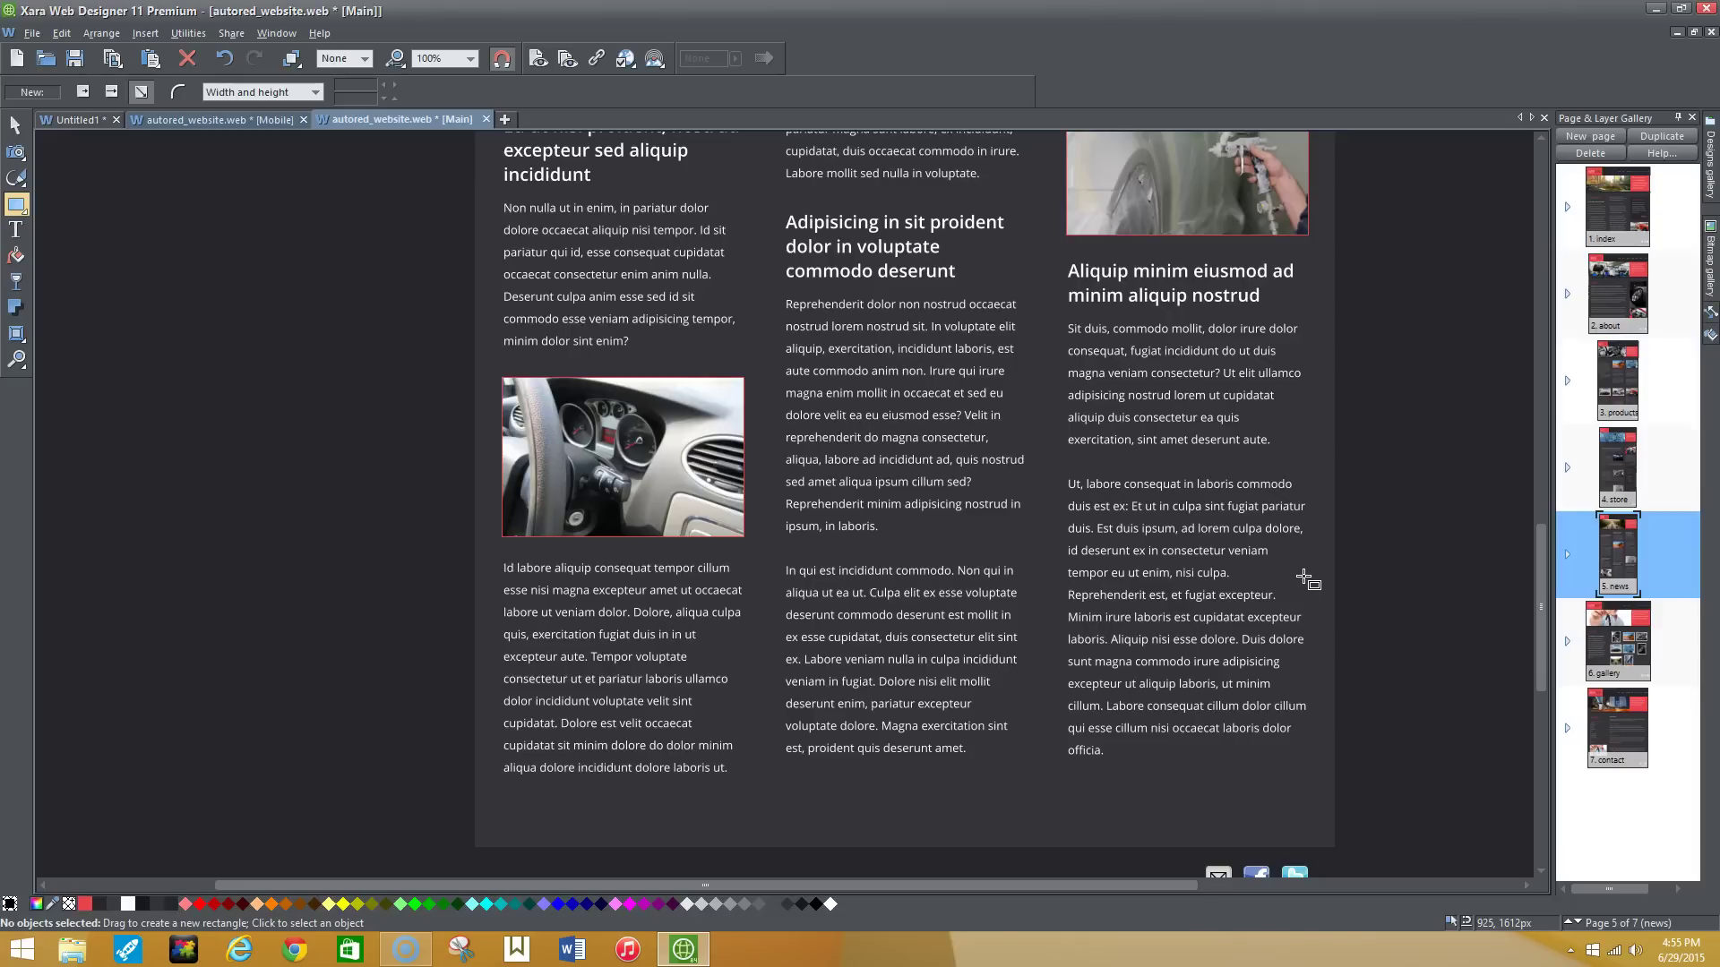
drag(1304, 578, 1203, 398)
scroll(1221, 591, up, 10)
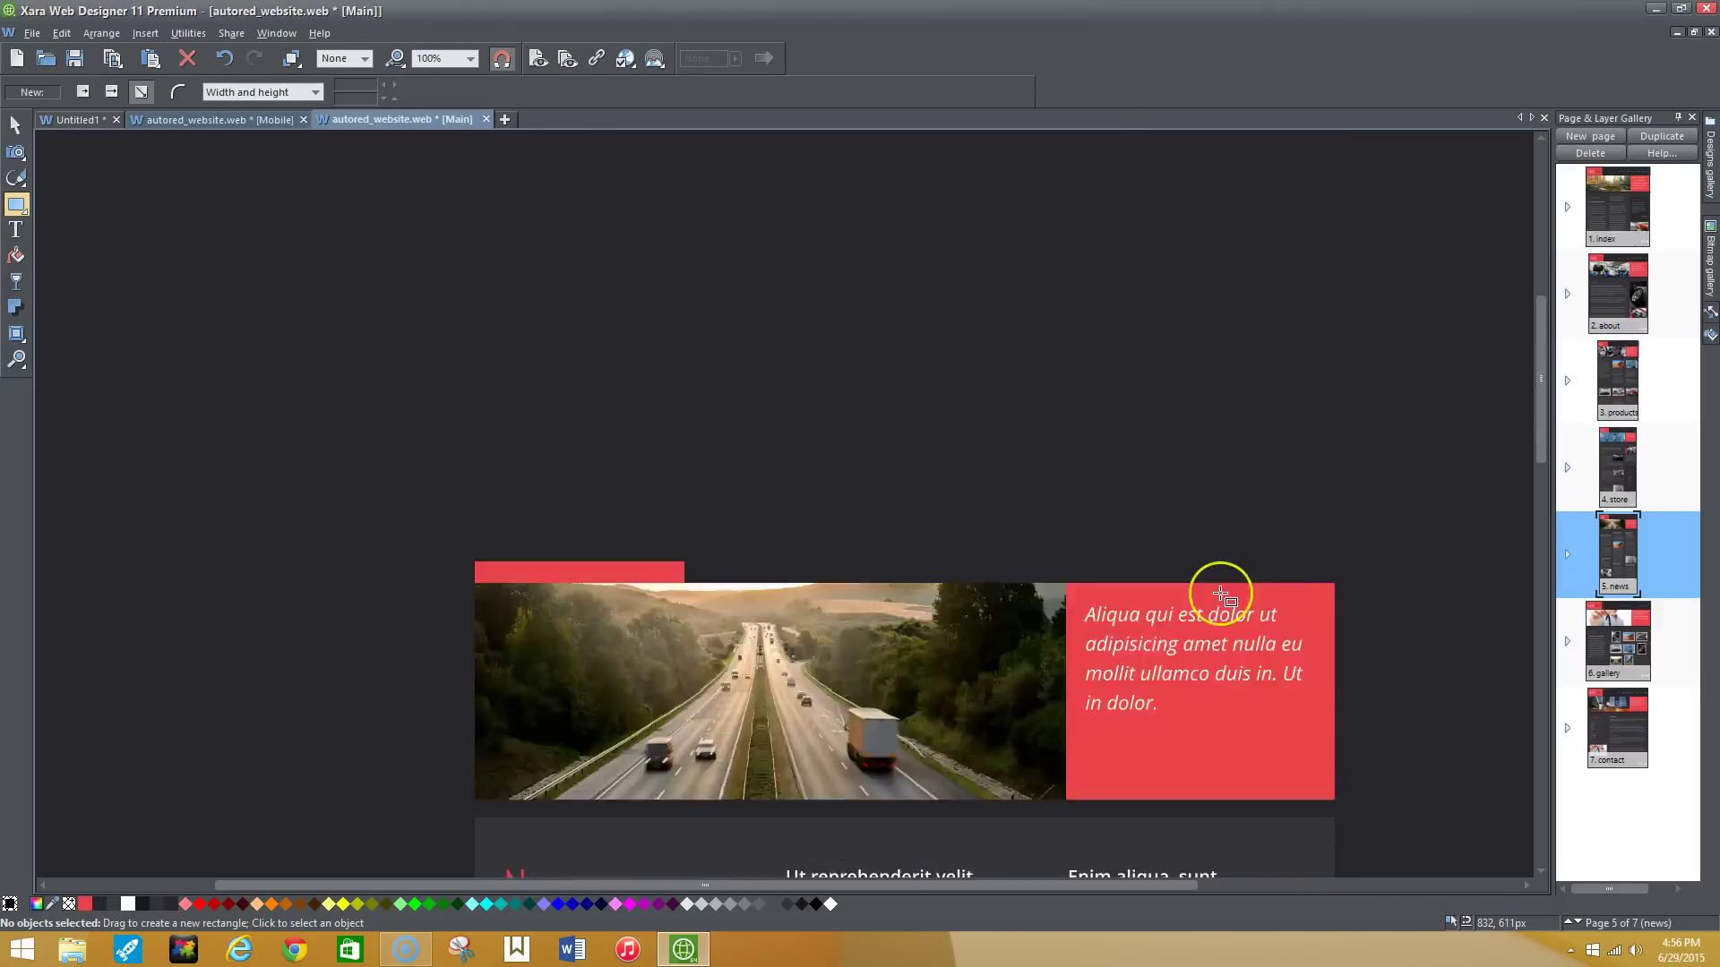
scroll(1220, 591, up, 5)
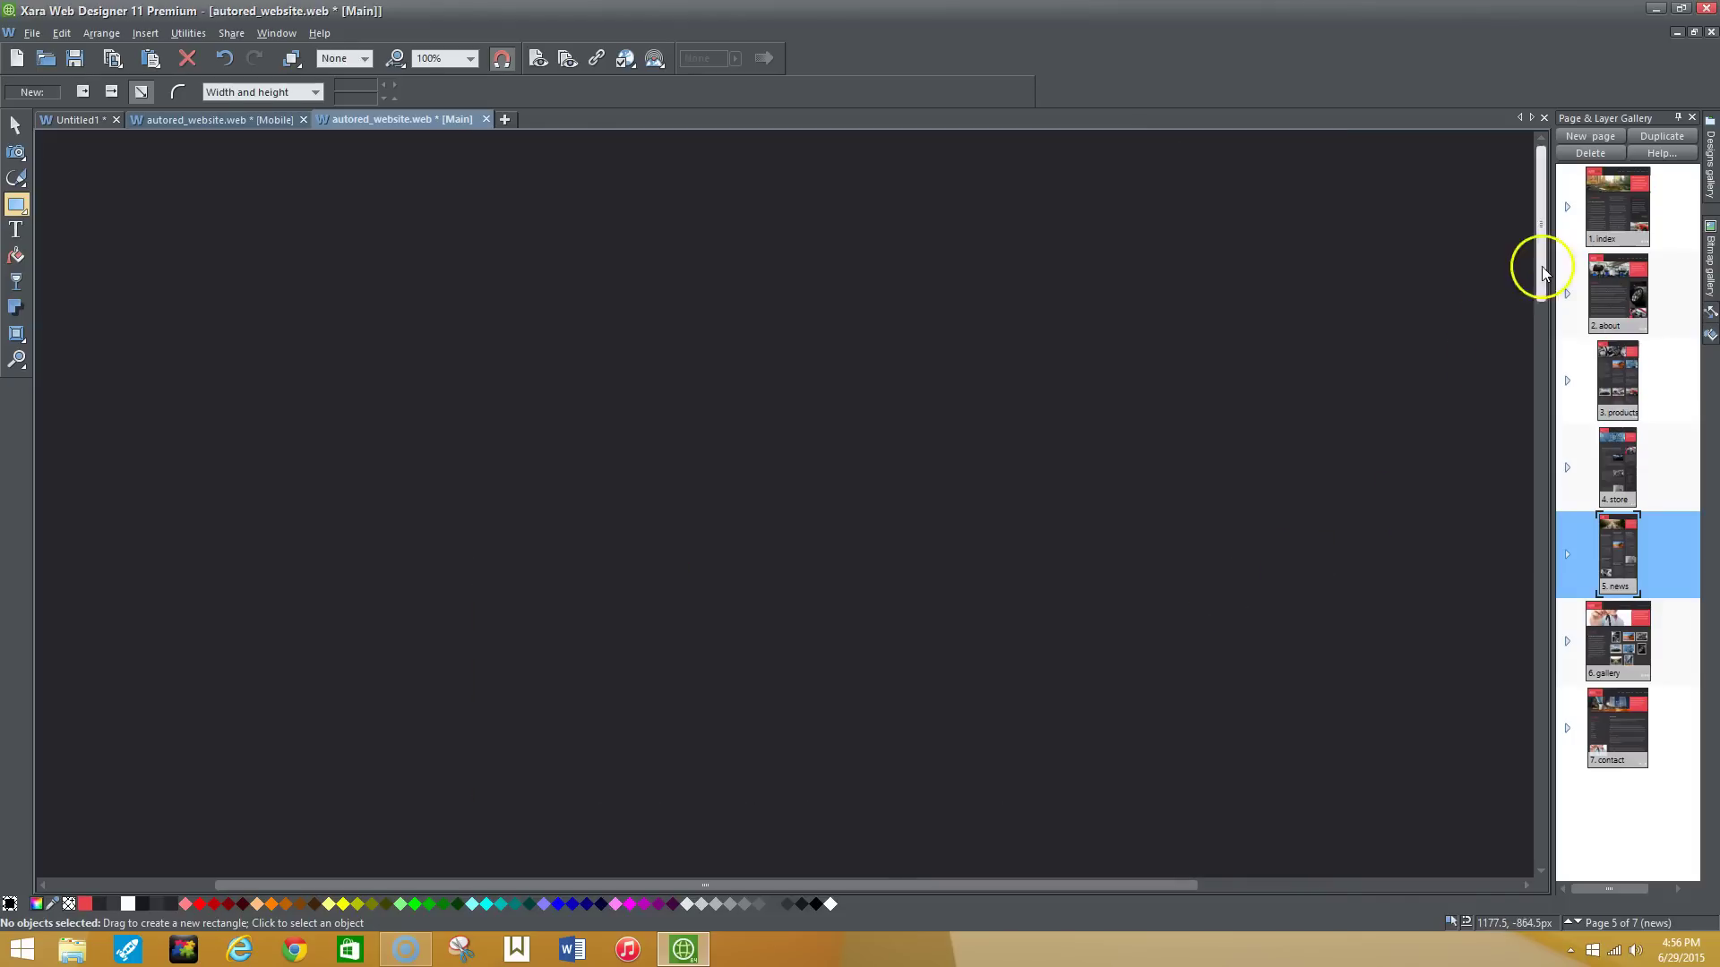
click(1605, 211)
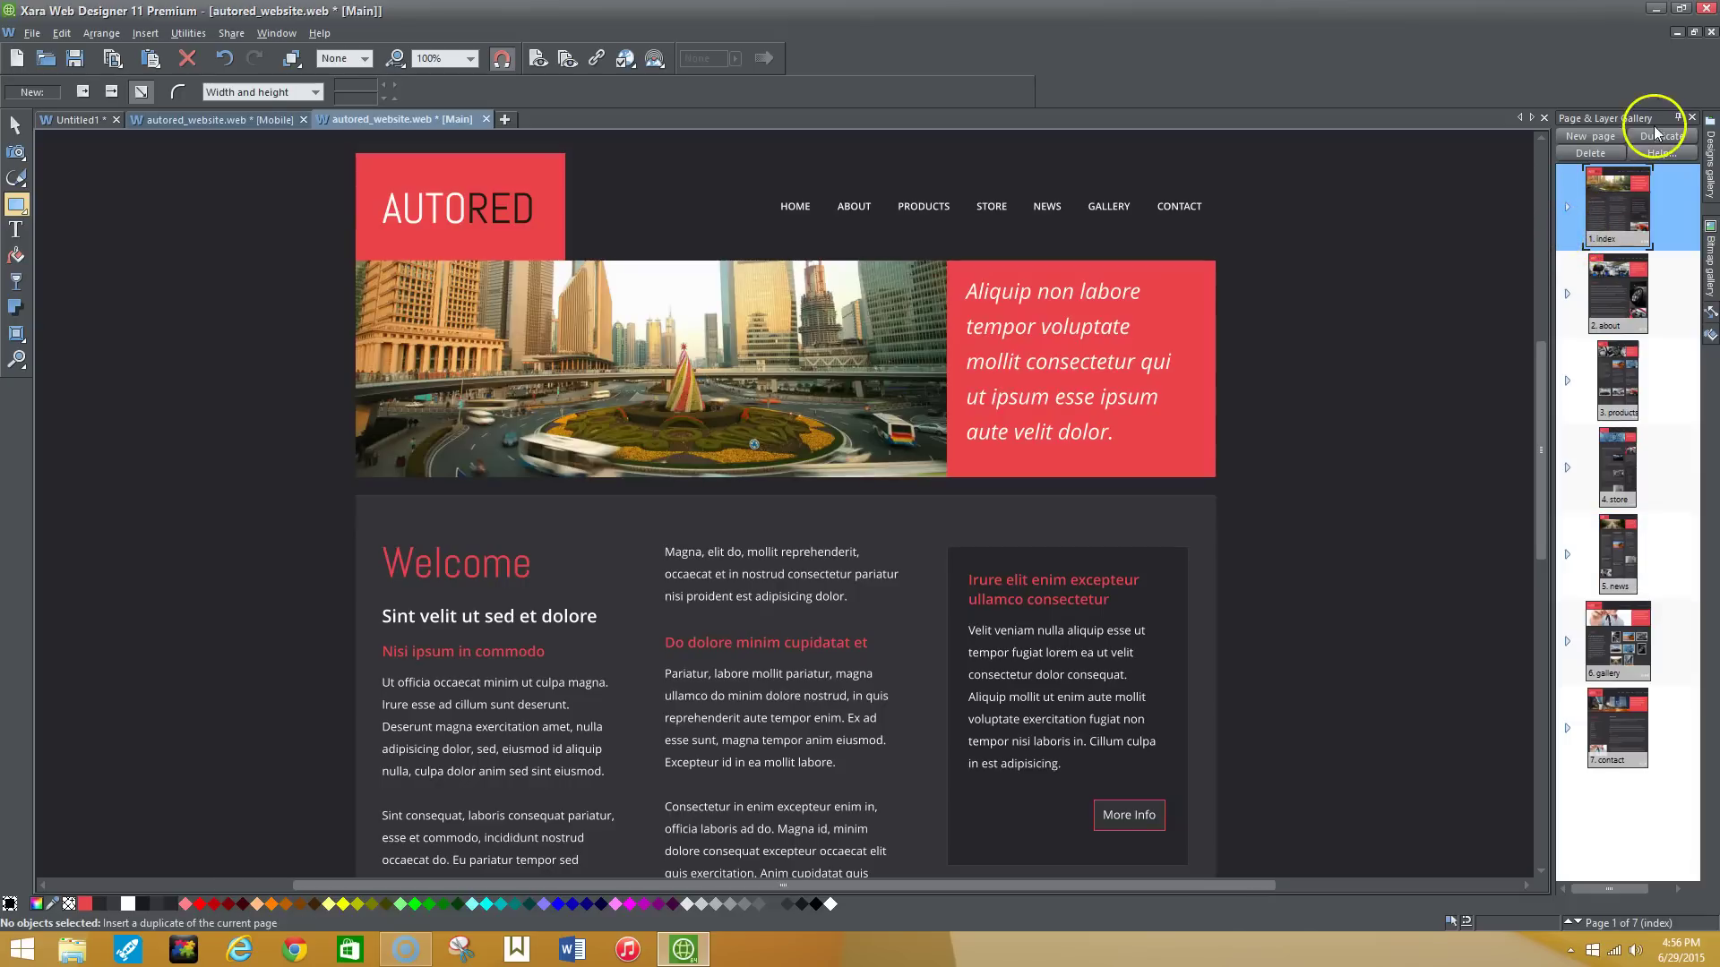
Step: Collapse the Autored Theme and the mobile-ready website themes folders in the Designs gallery
click(1710, 159)
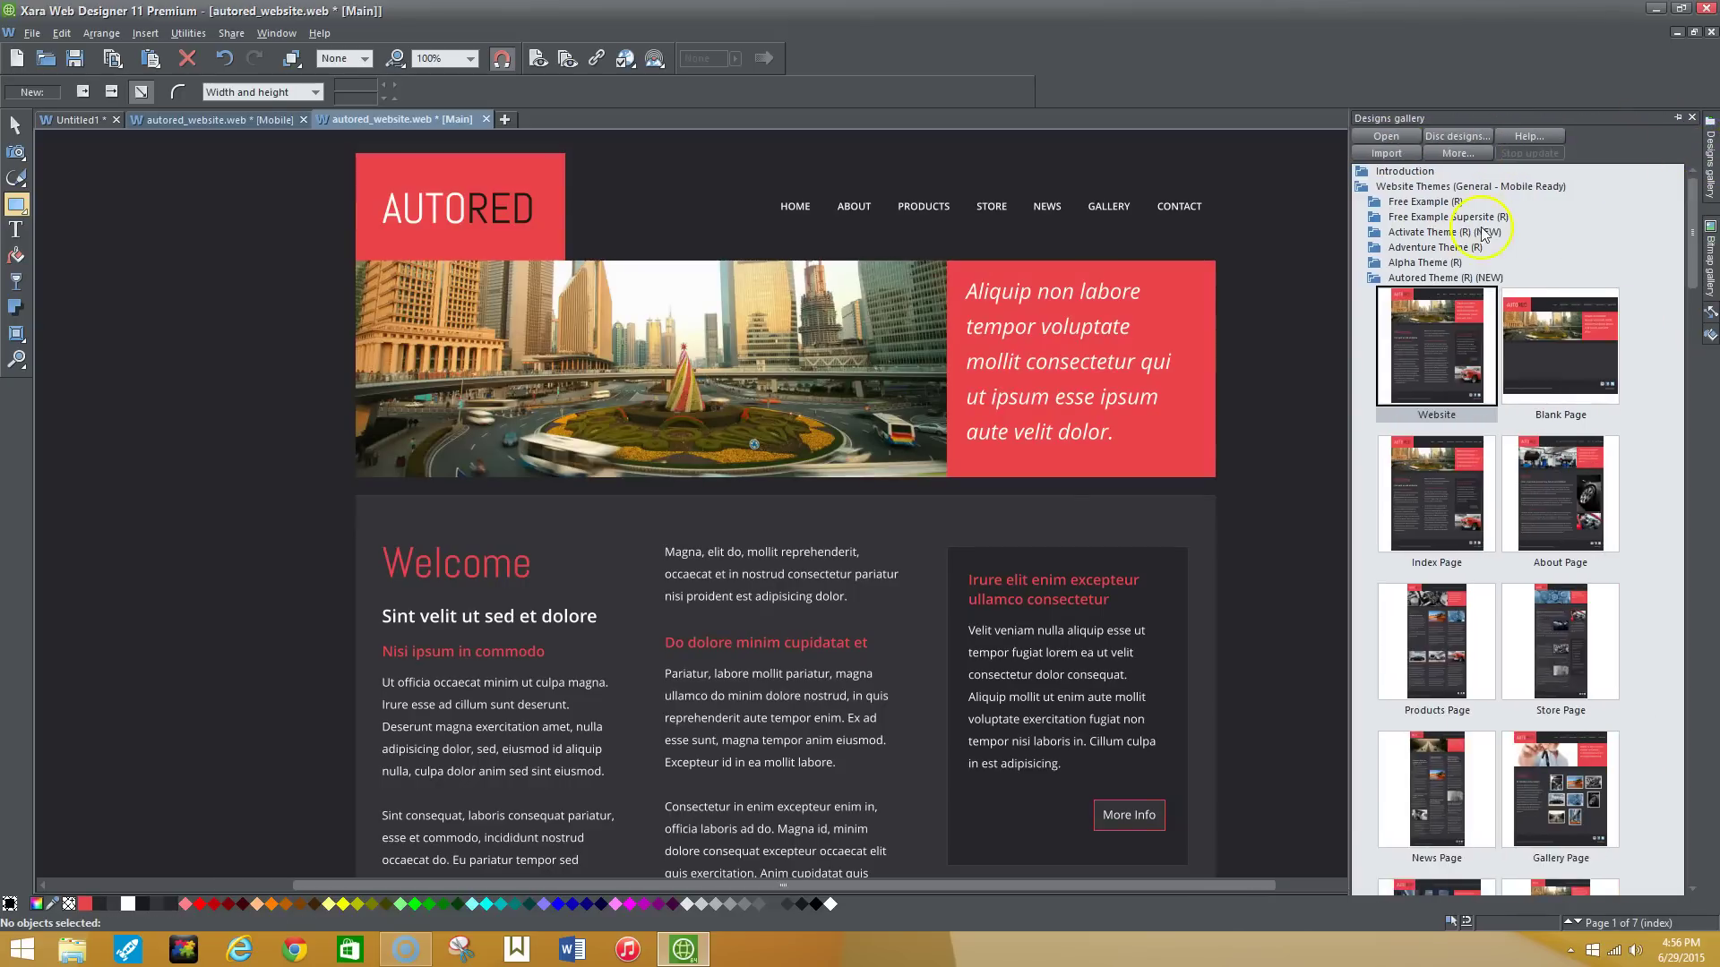
double_click(1374, 278)
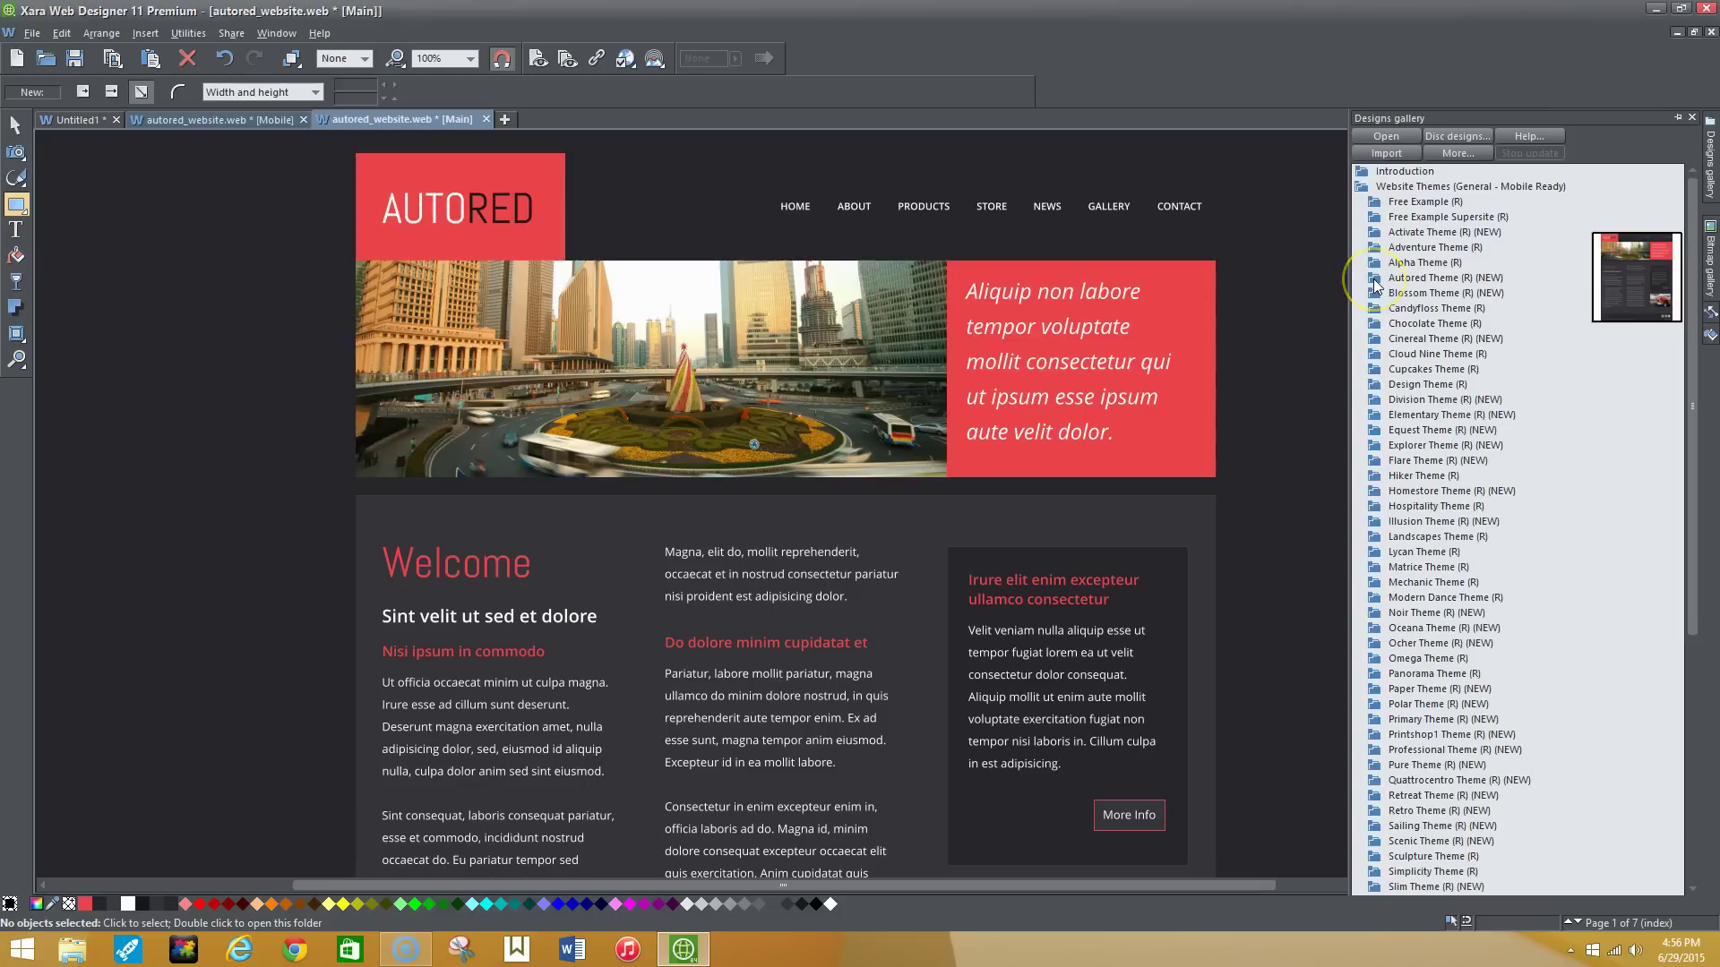
click(1376, 222)
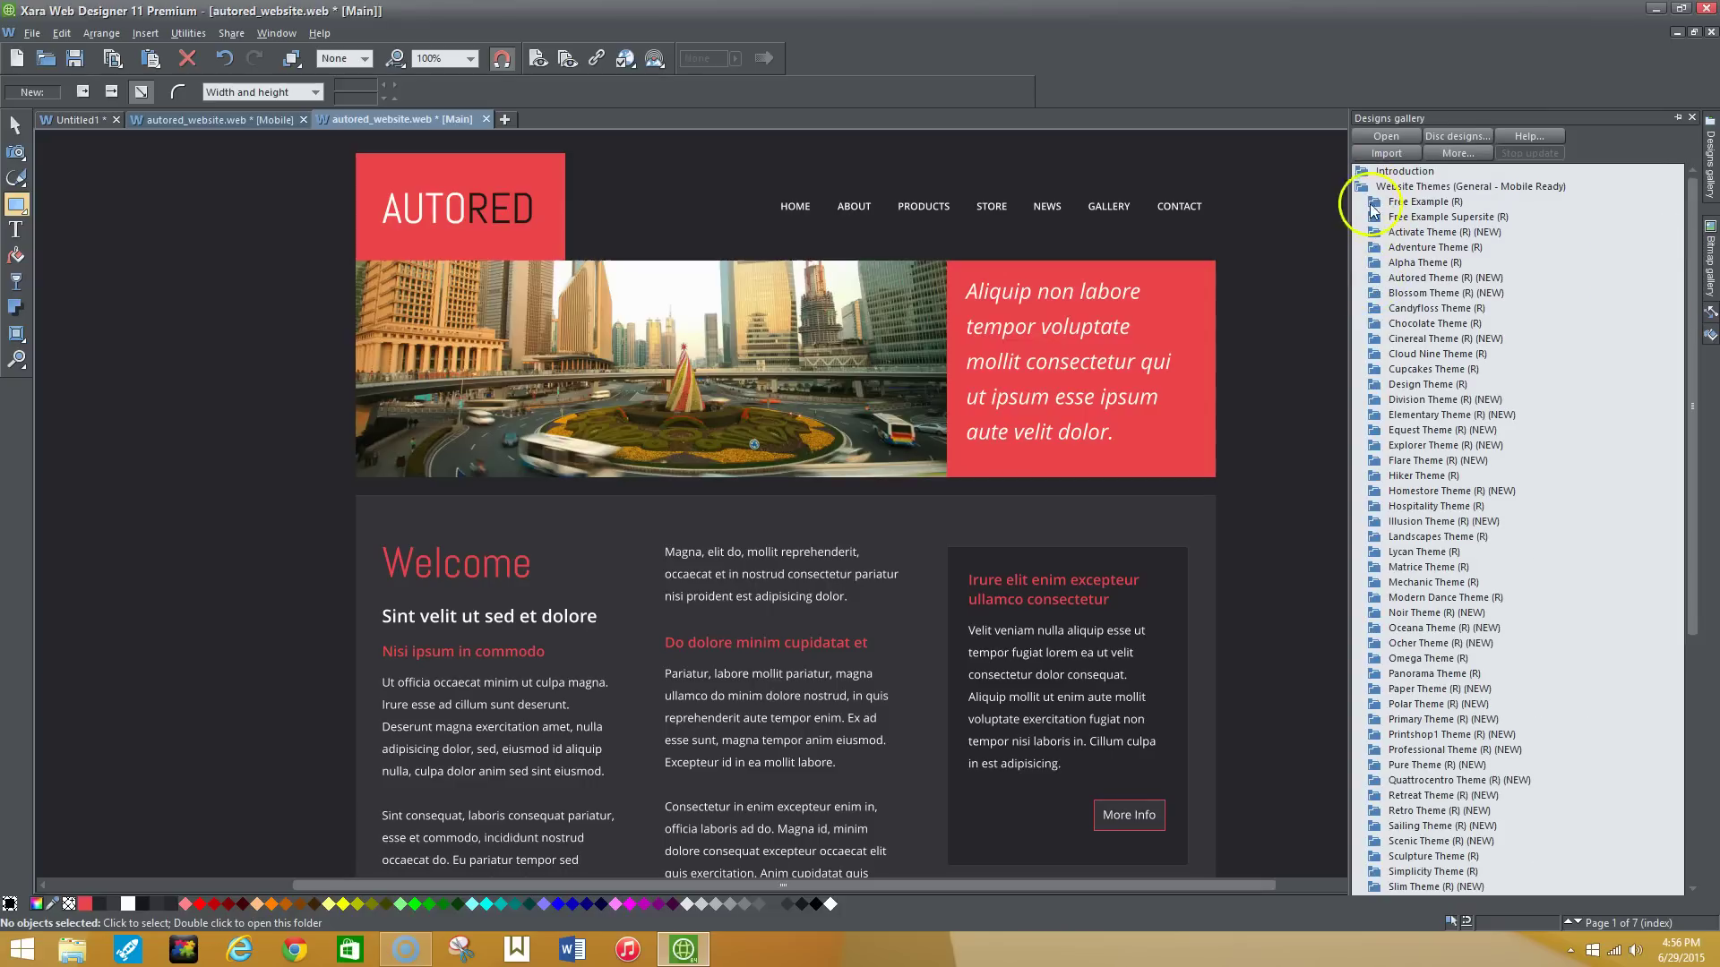
click(1361, 188)
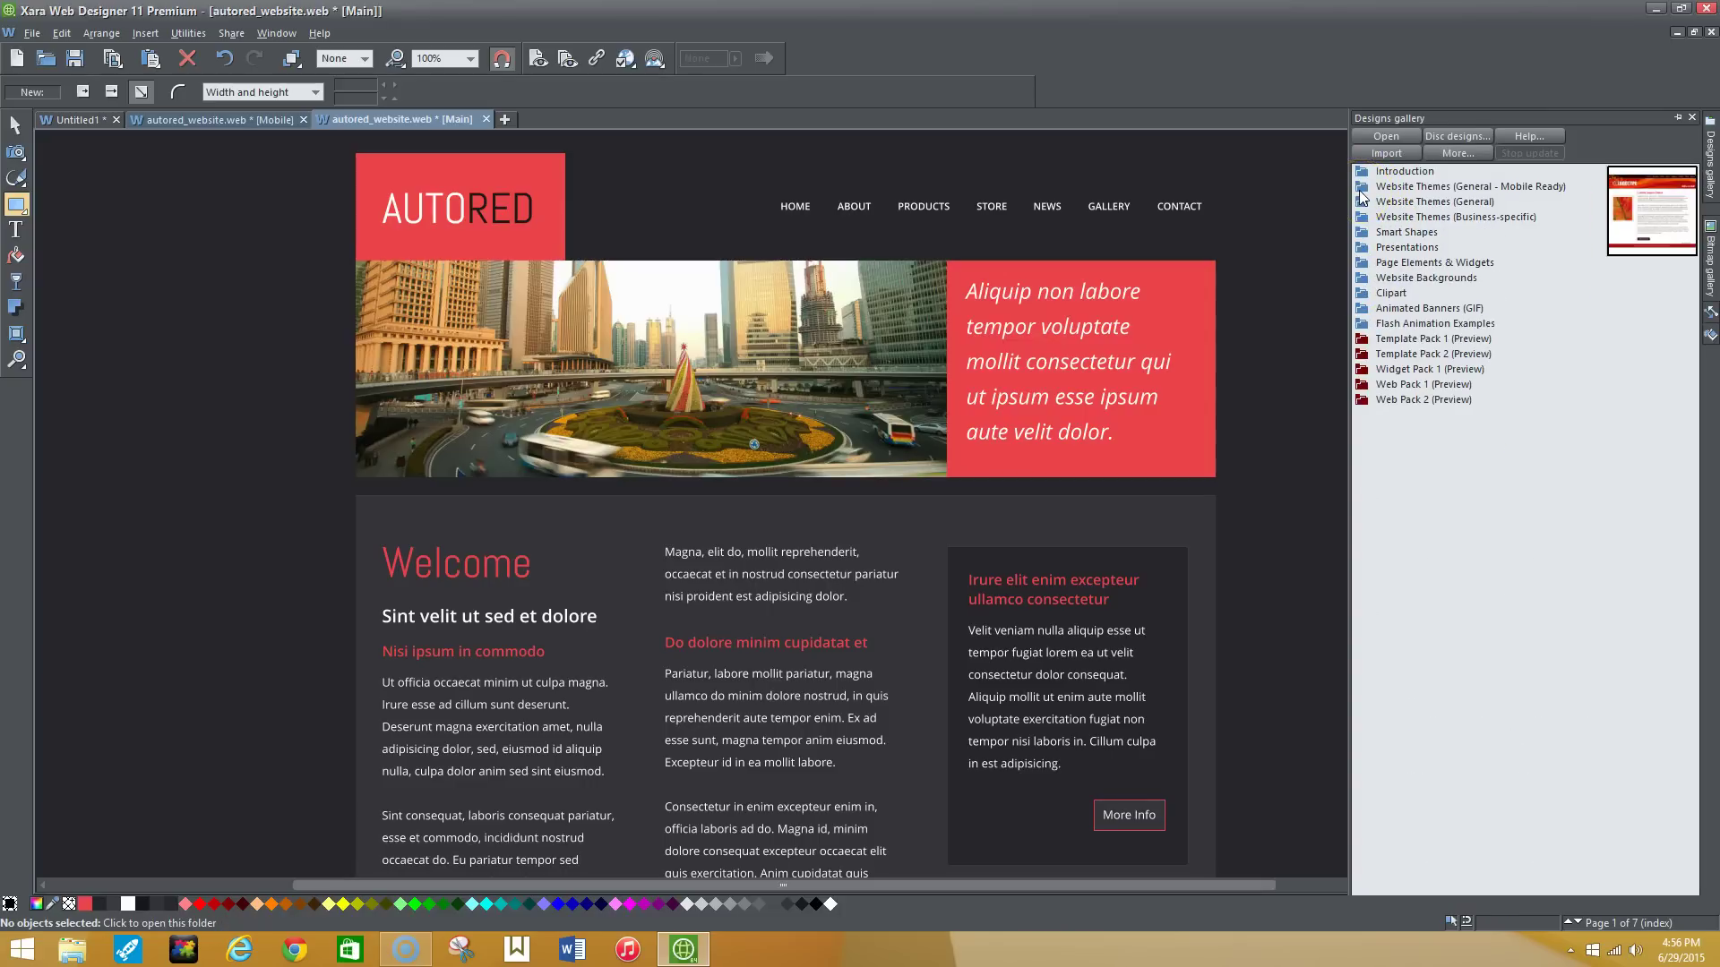
Step: Browse the Template Pack 1 and Widget Pack 1 preview folders, collapse them, and bring the Designs gallery back up
click(1361, 339)
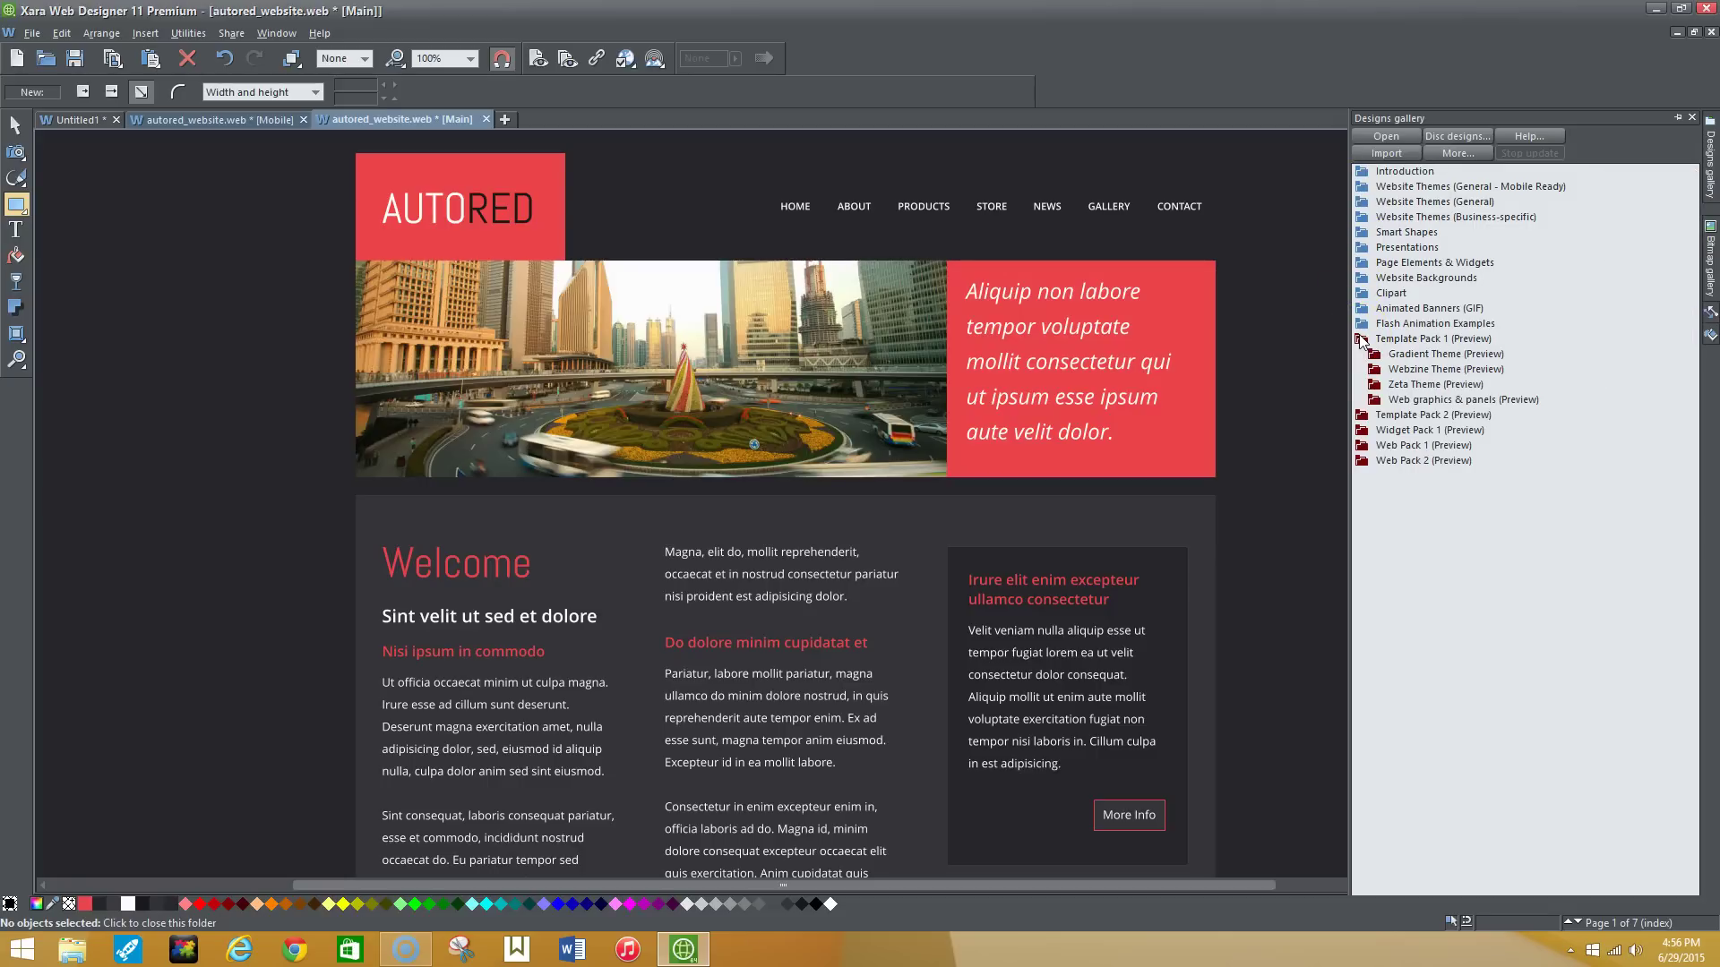
click(1364, 432)
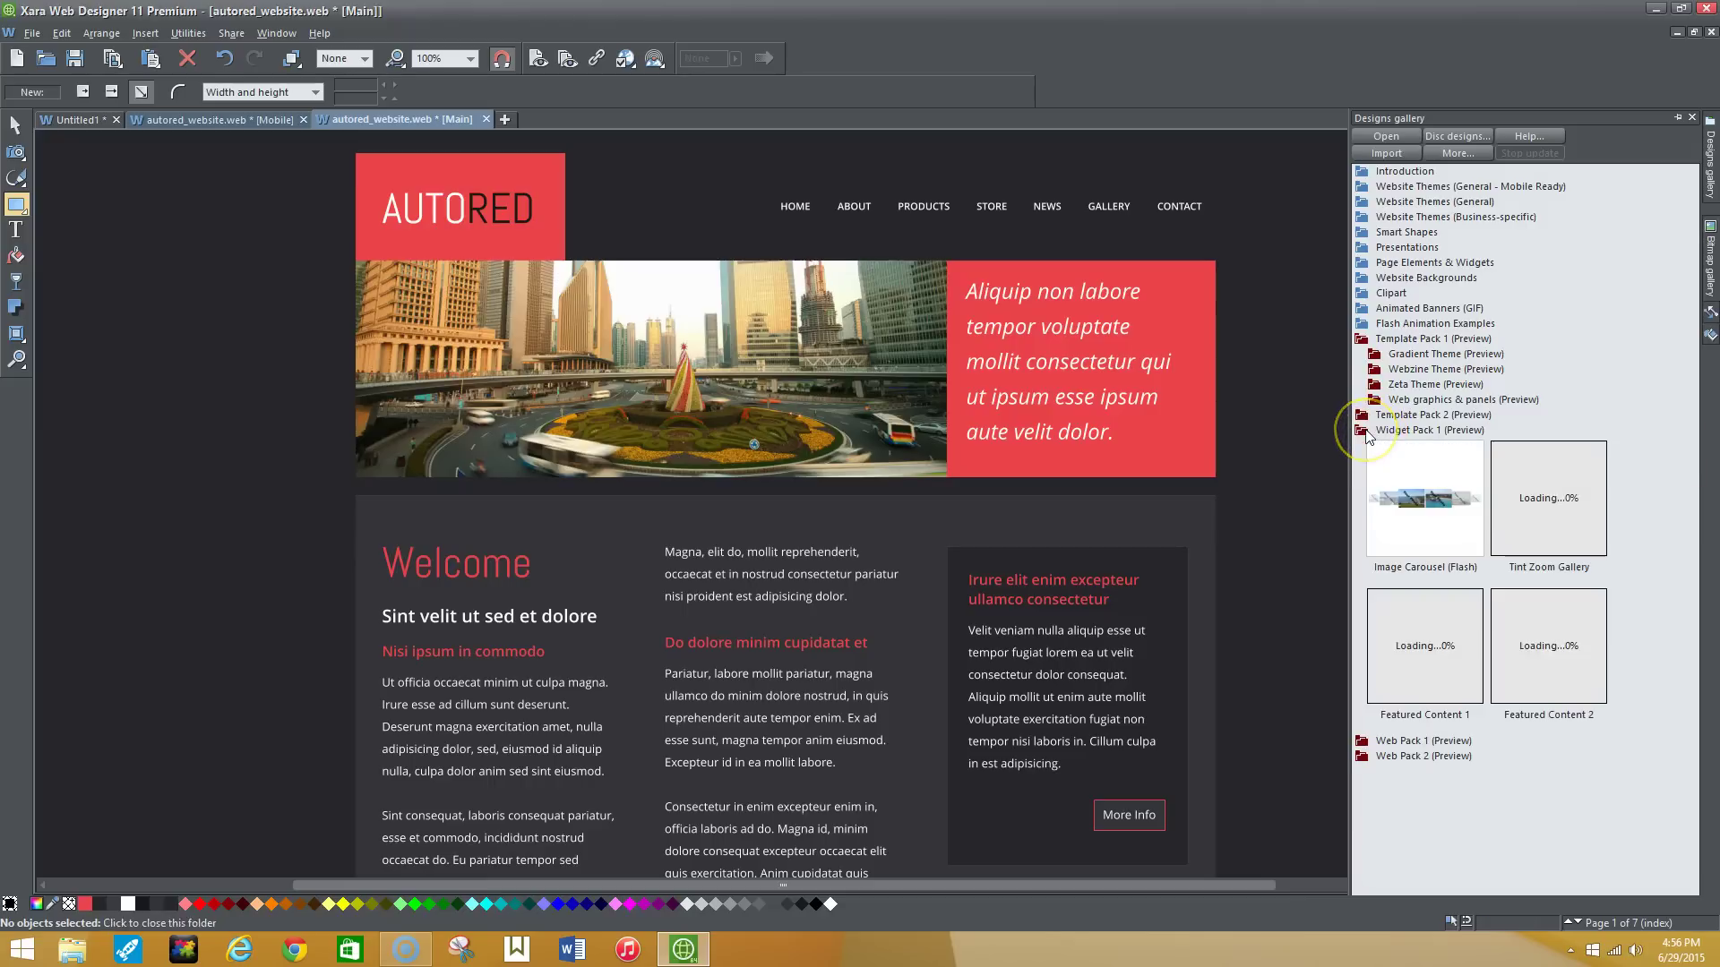
click(1366, 433)
click(1372, 341)
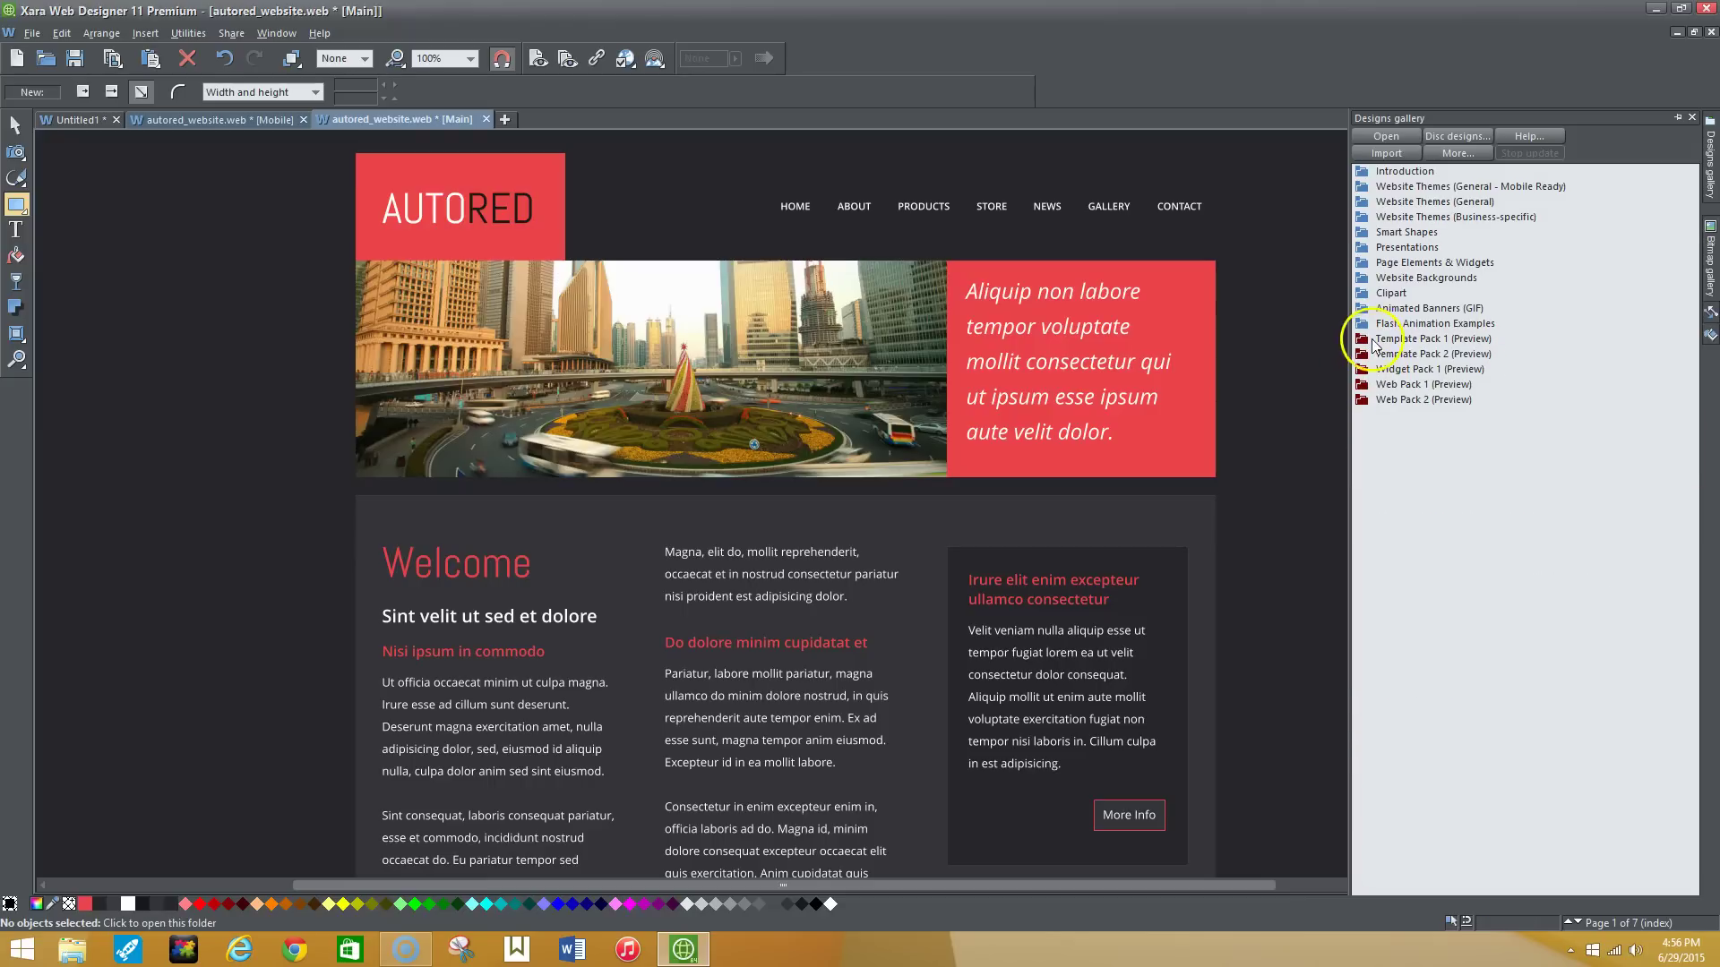
key(F10)
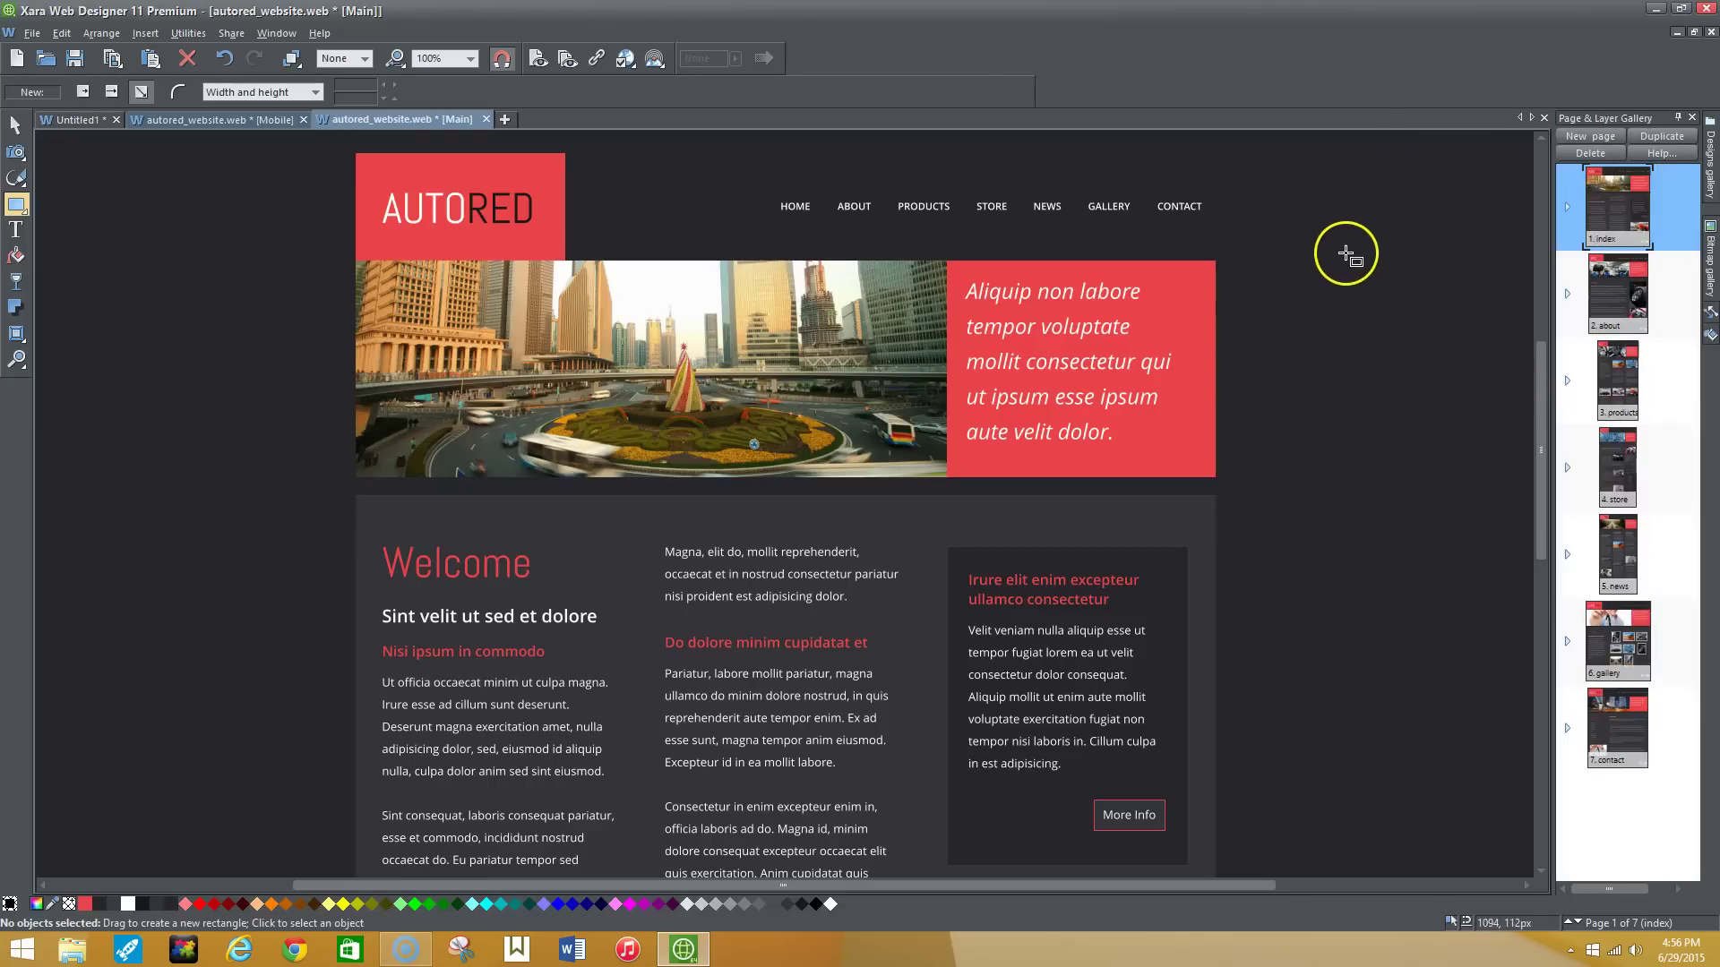
click(1710, 170)
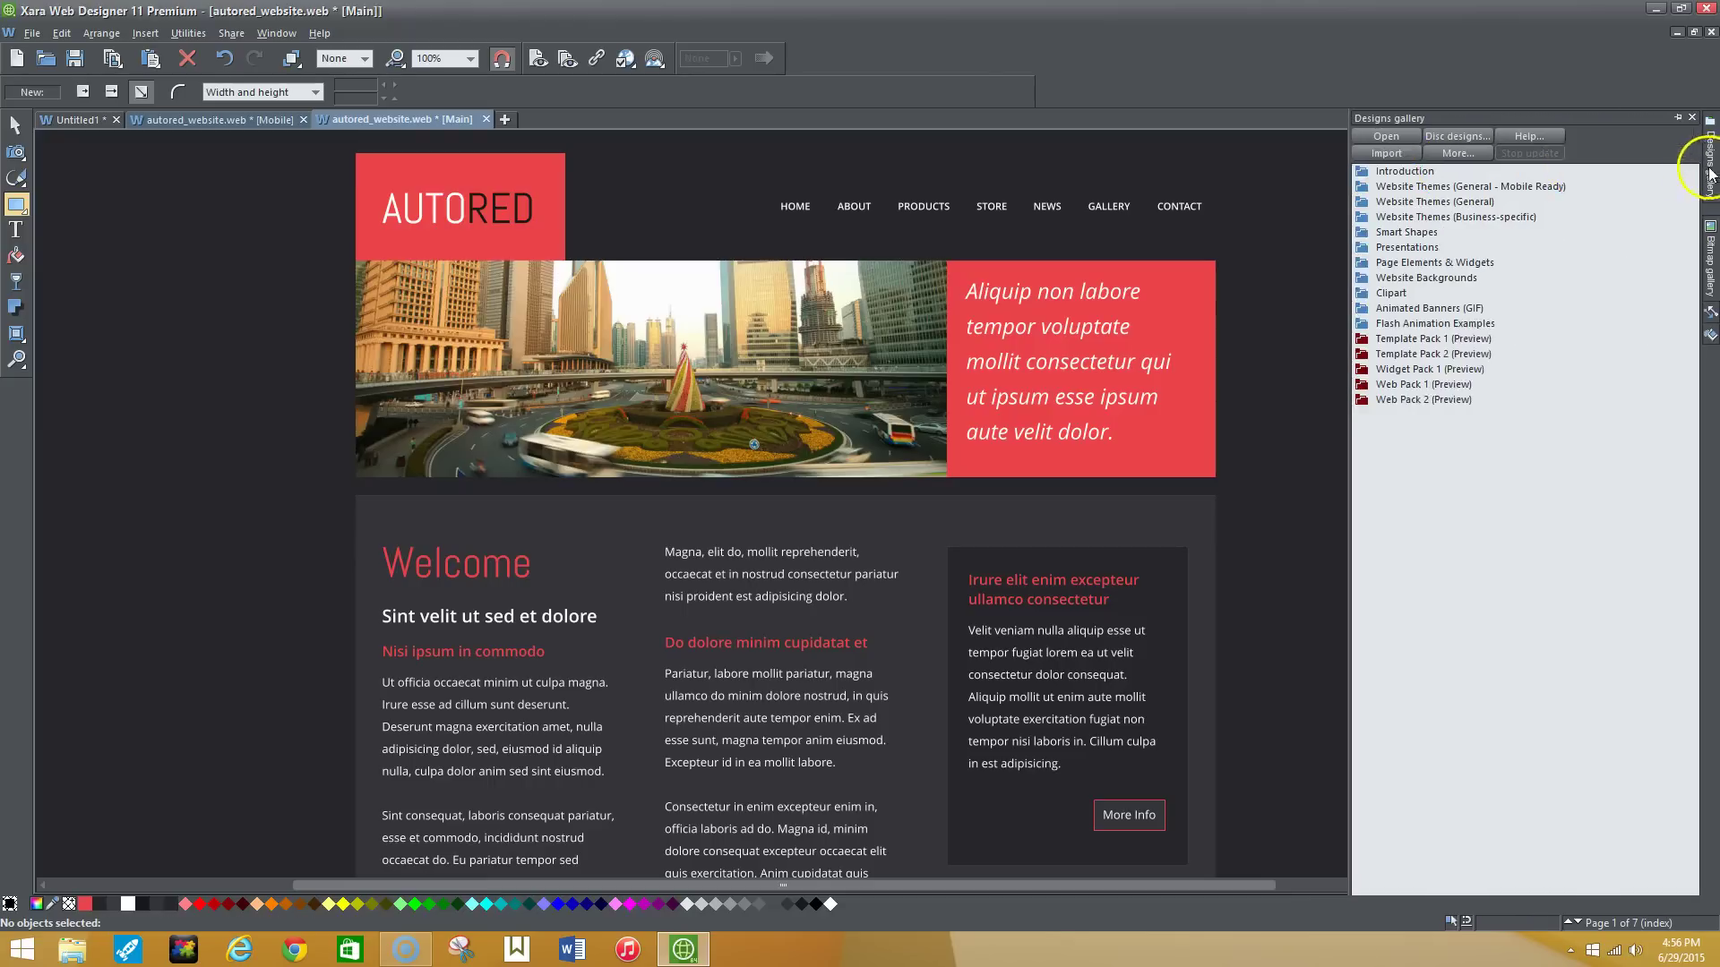
Step: Browse the business-specific website themes and the Accountancy 1 preview designs in the Designs gallery, and collapse the folders
click(1366, 224)
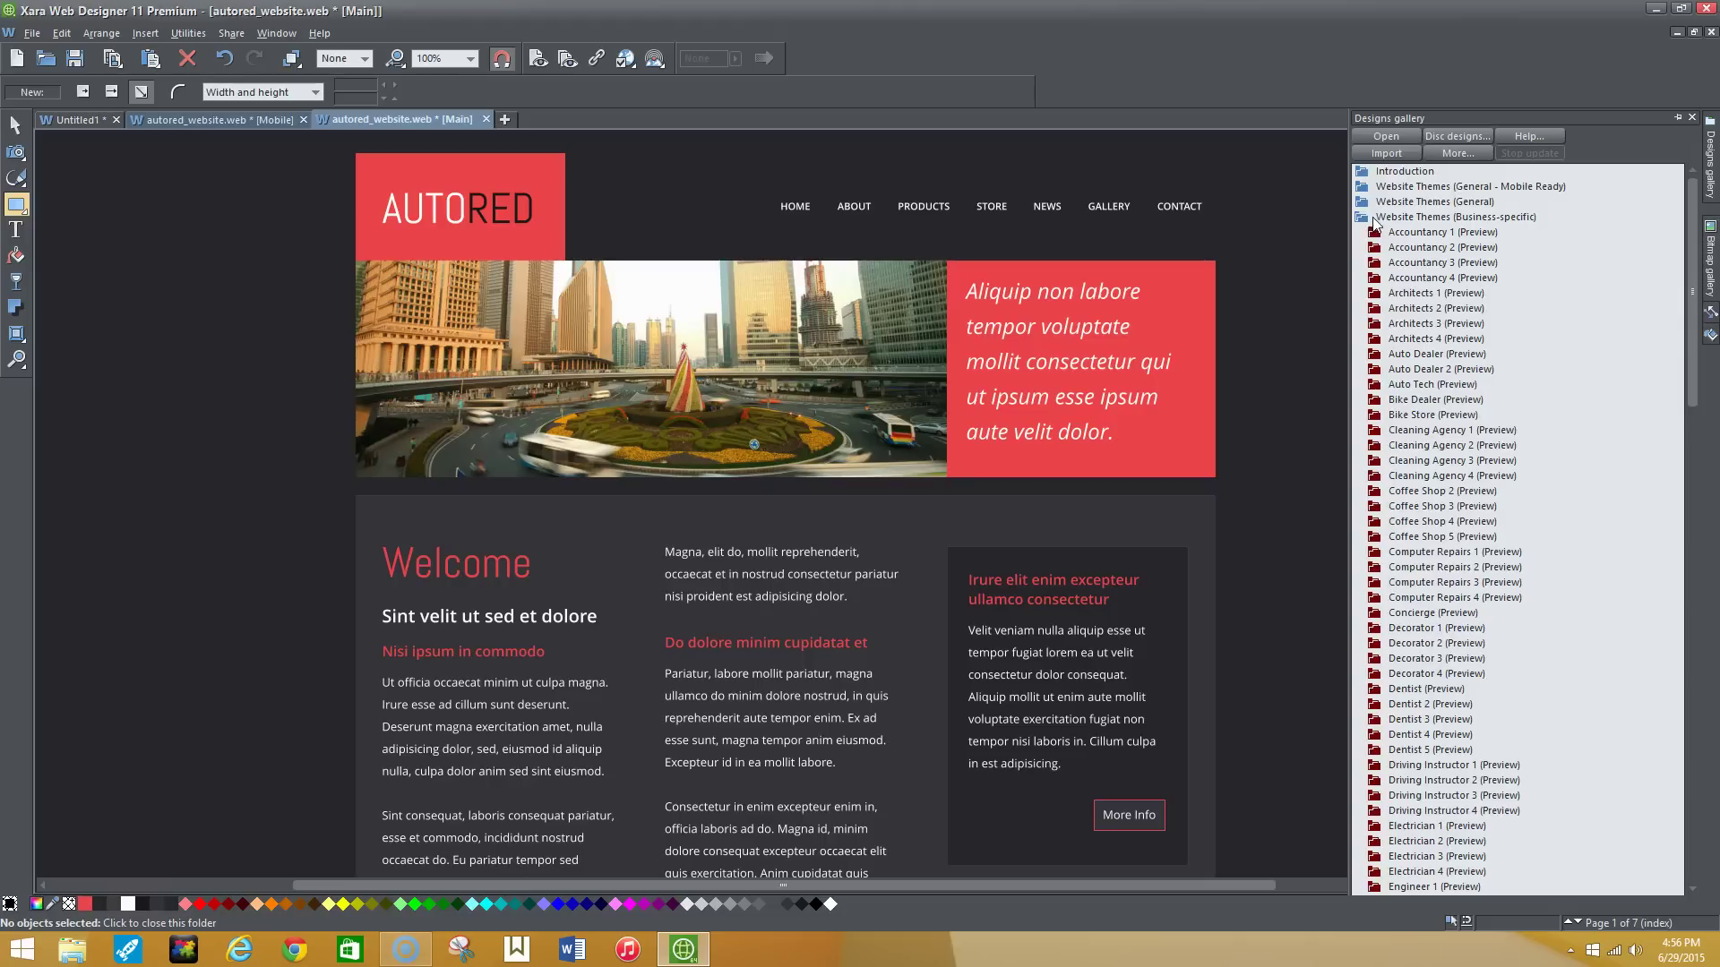
click(1370, 233)
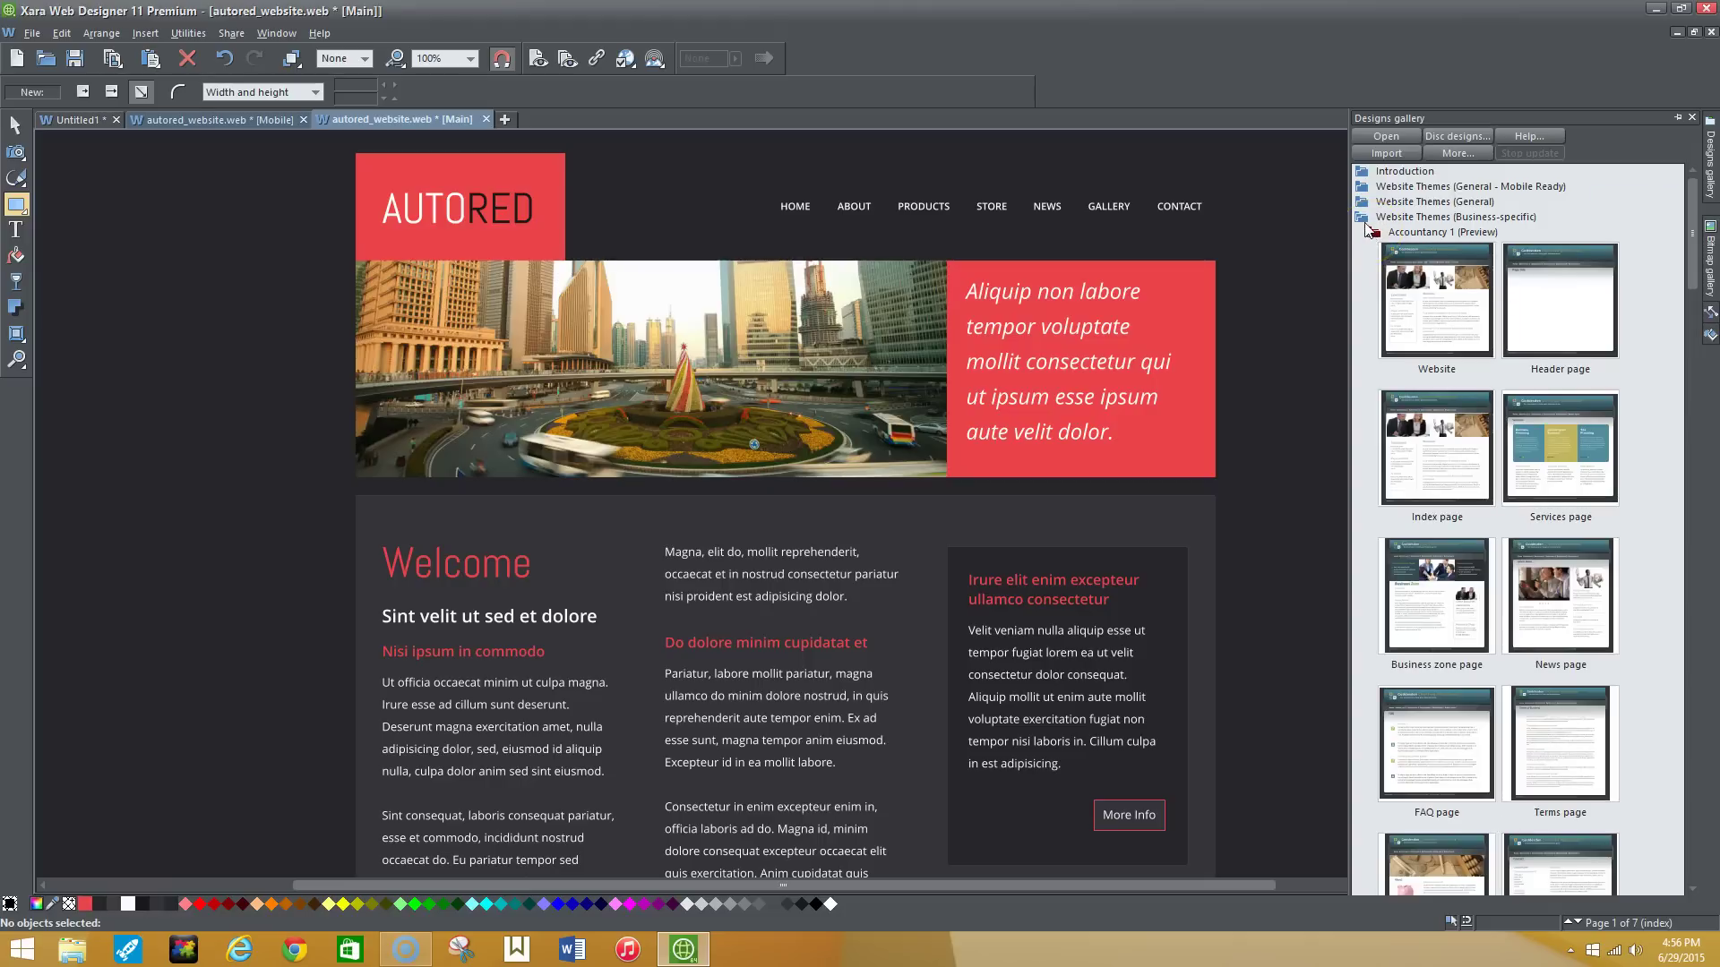
click(1368, 233)
Step: Expand the Smart Shapes folder and look through its Arrows and Shapes designs
click(1363, 234)
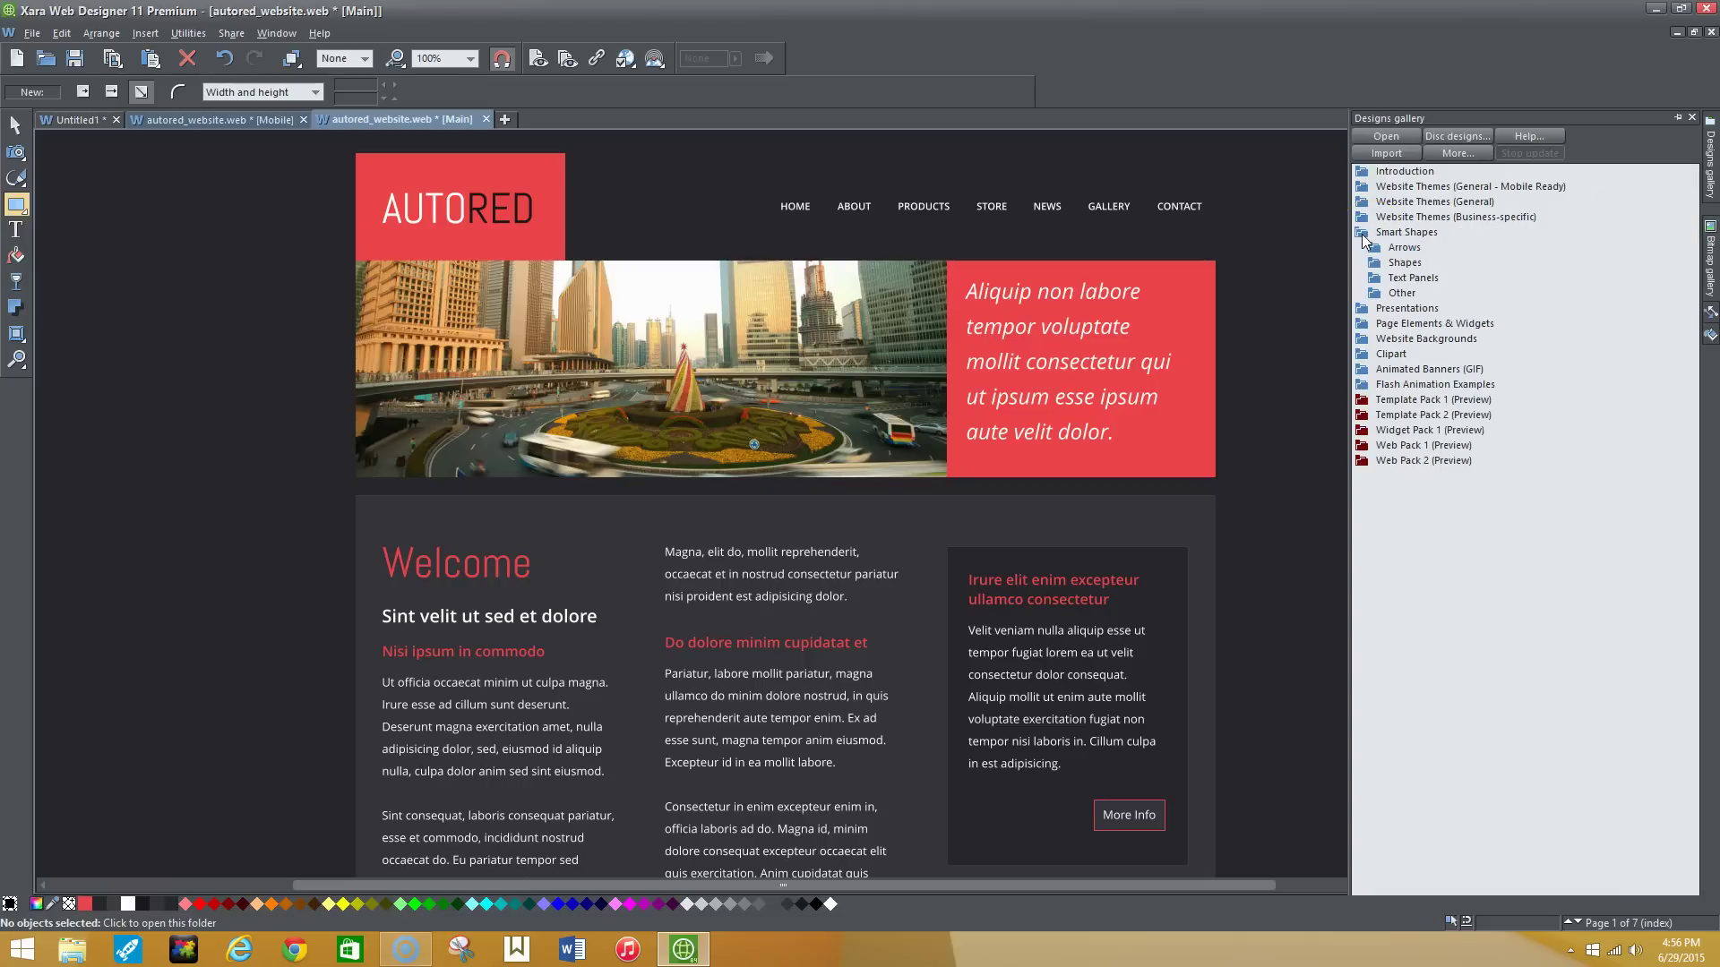
mouse_move(1371, 247)
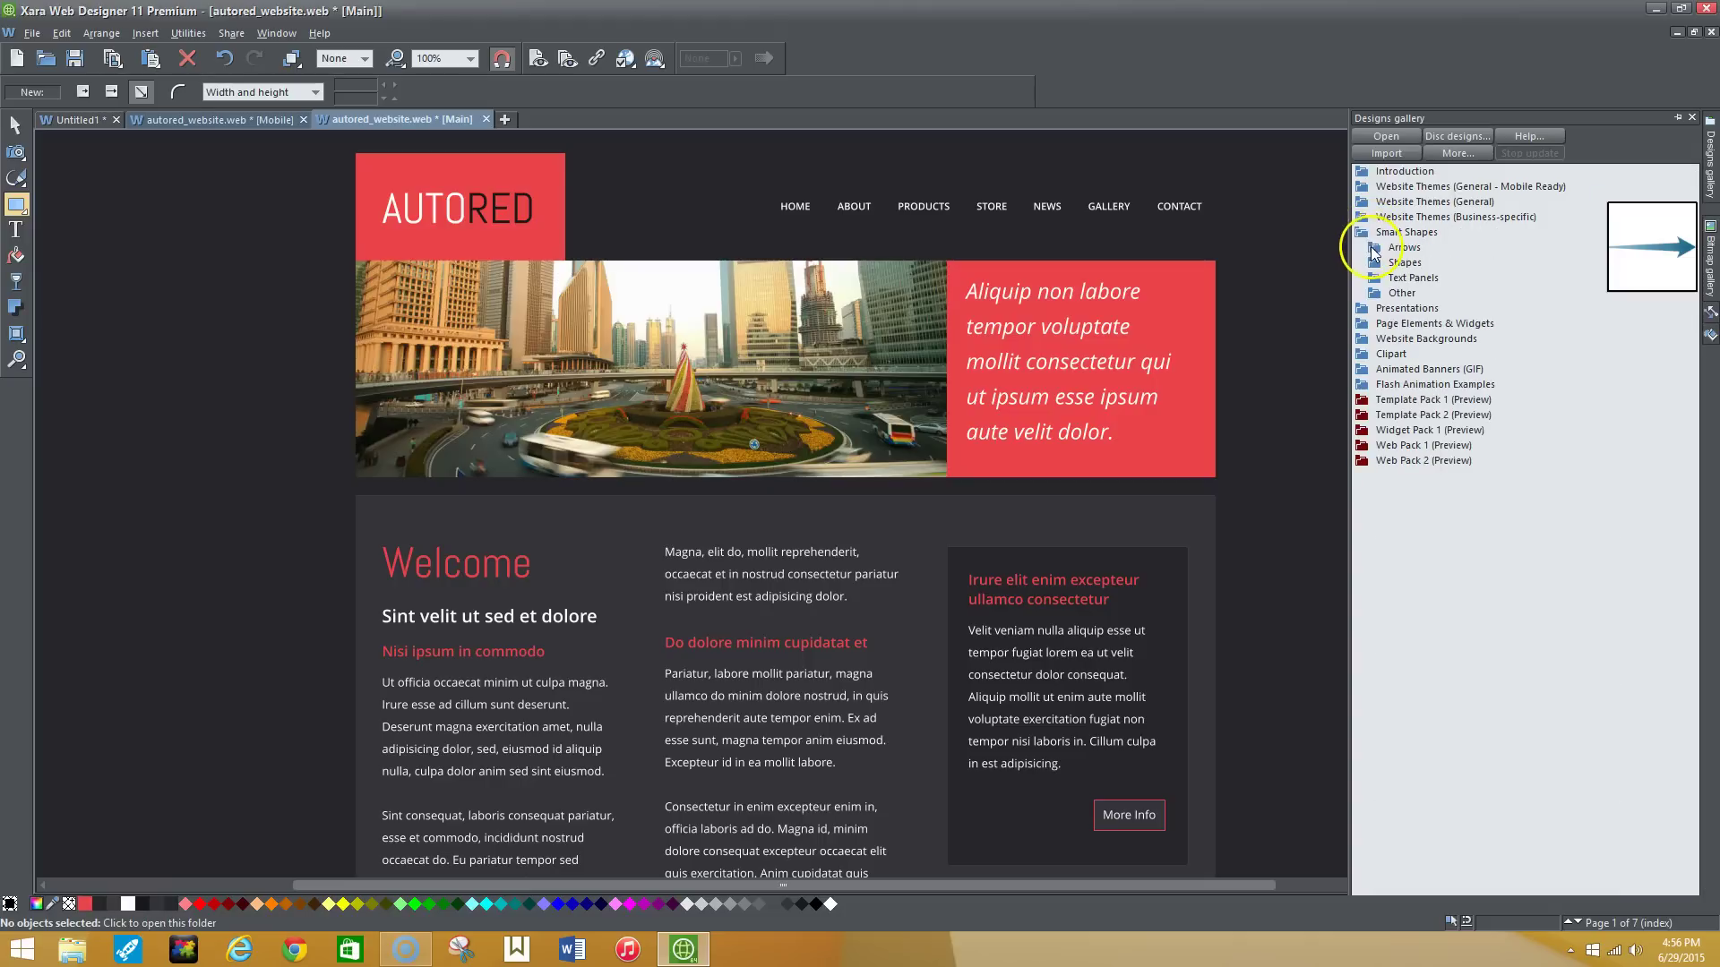
click(1371, 248)
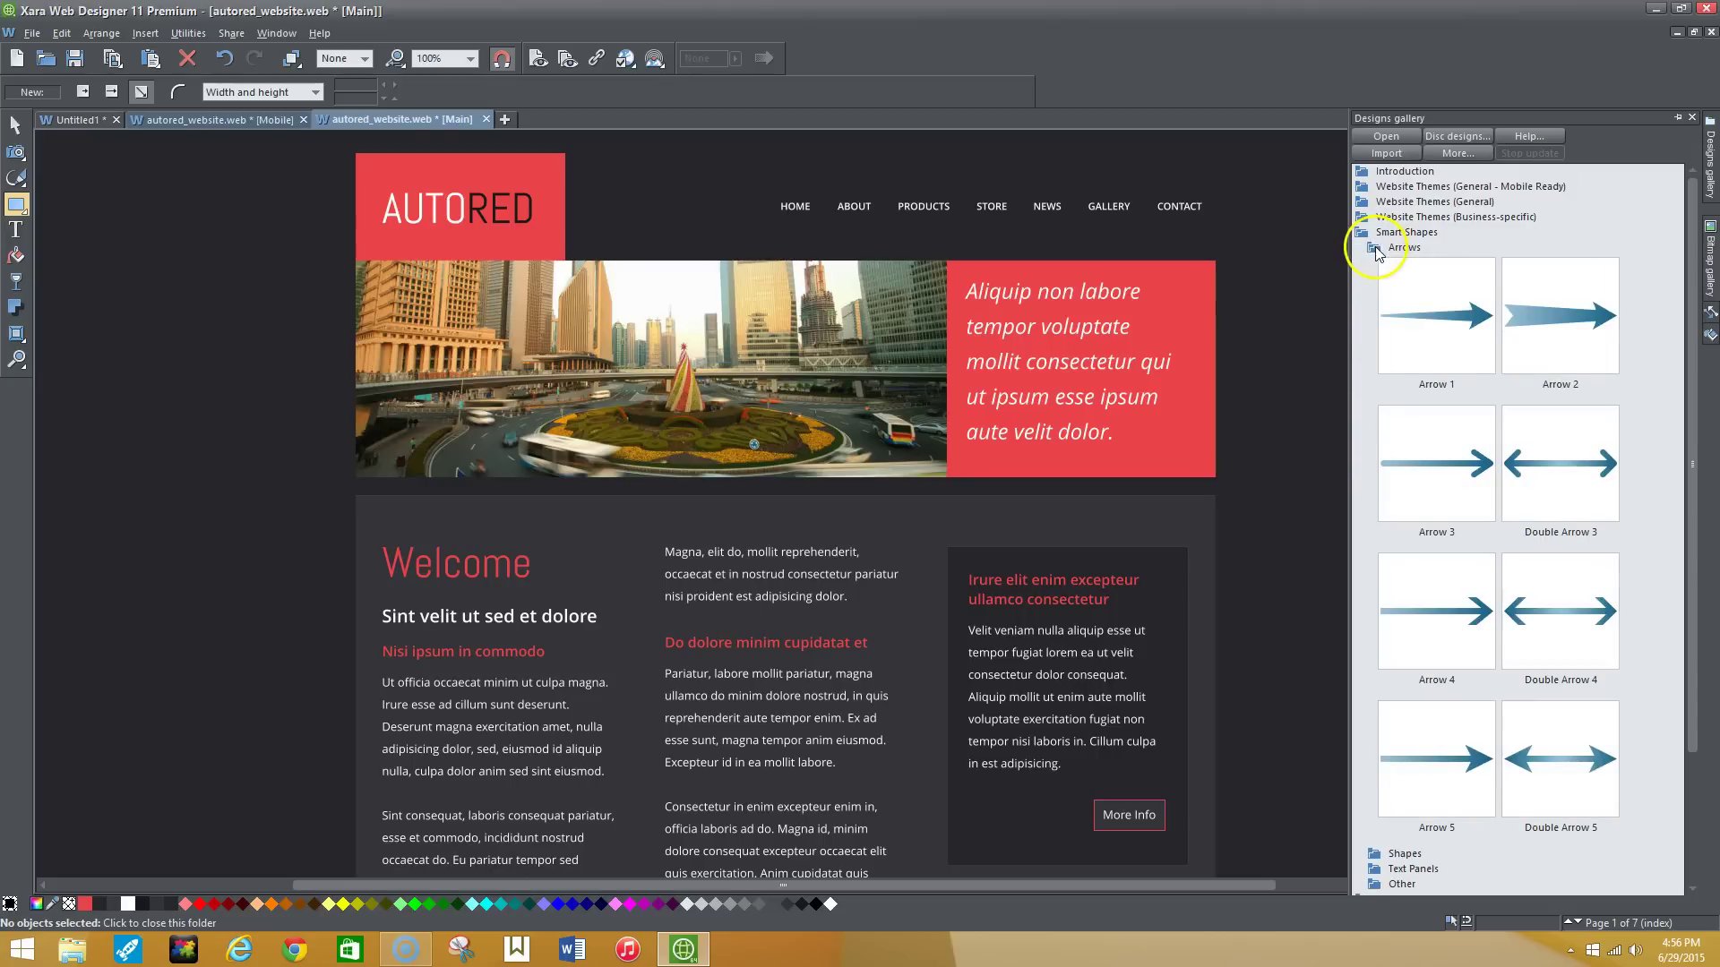
click(1368, 247)
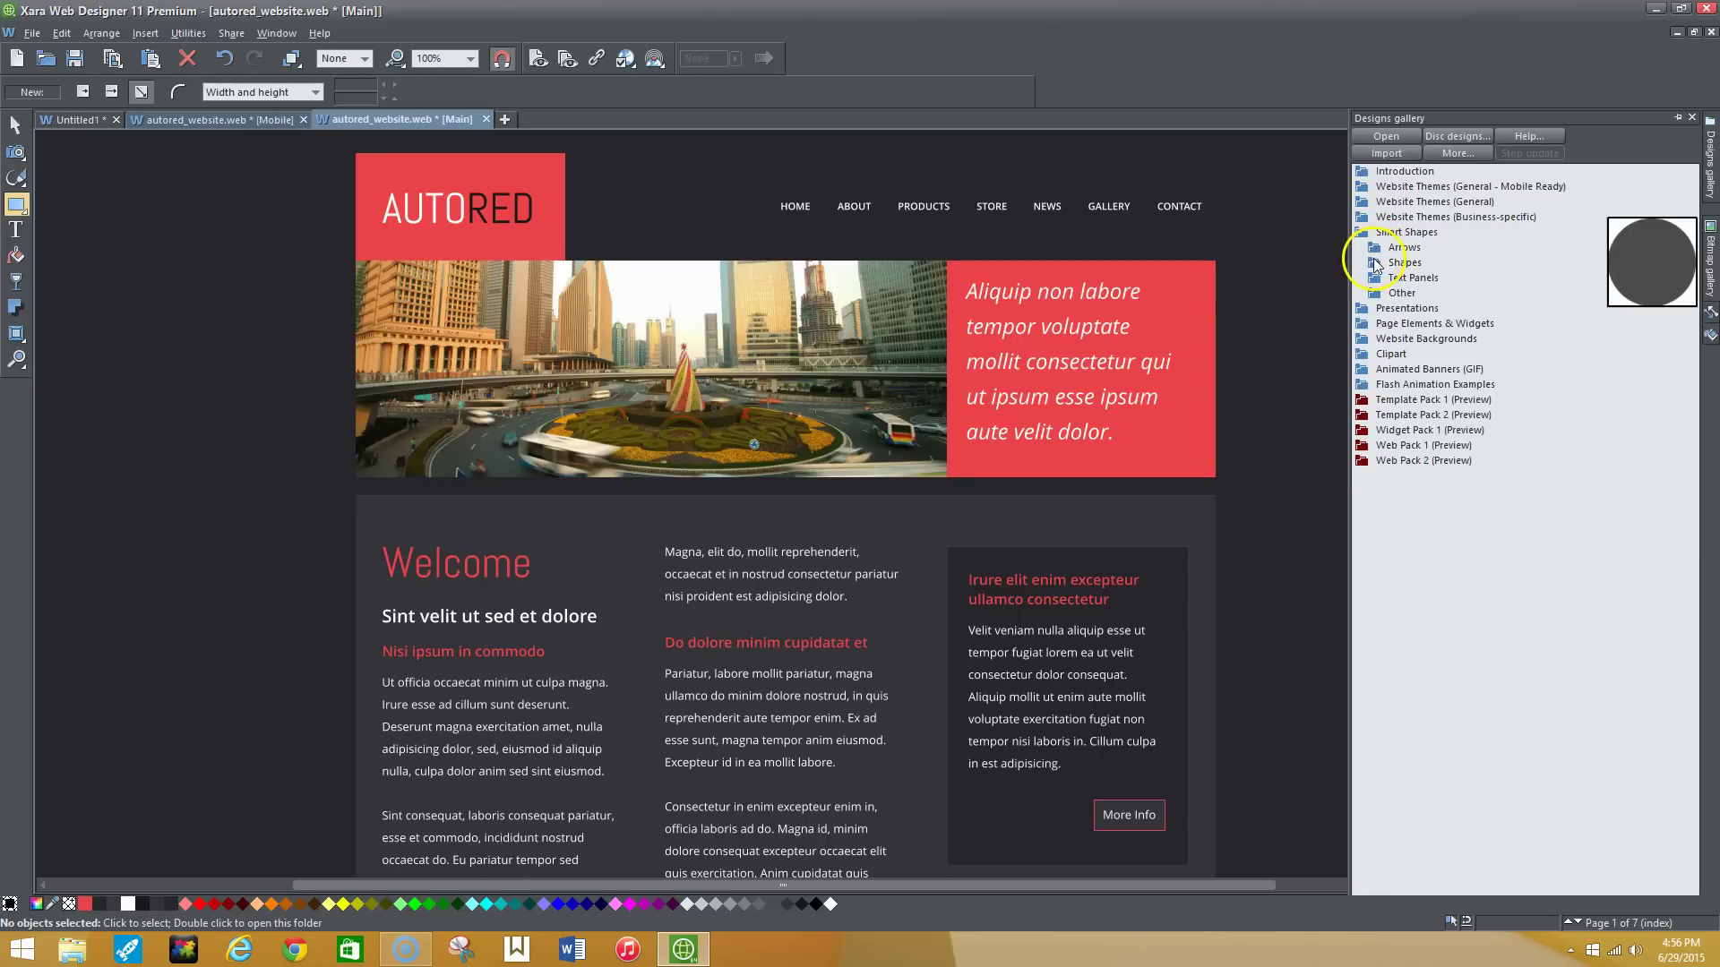
click(1377, 265)
click(1377, 269)
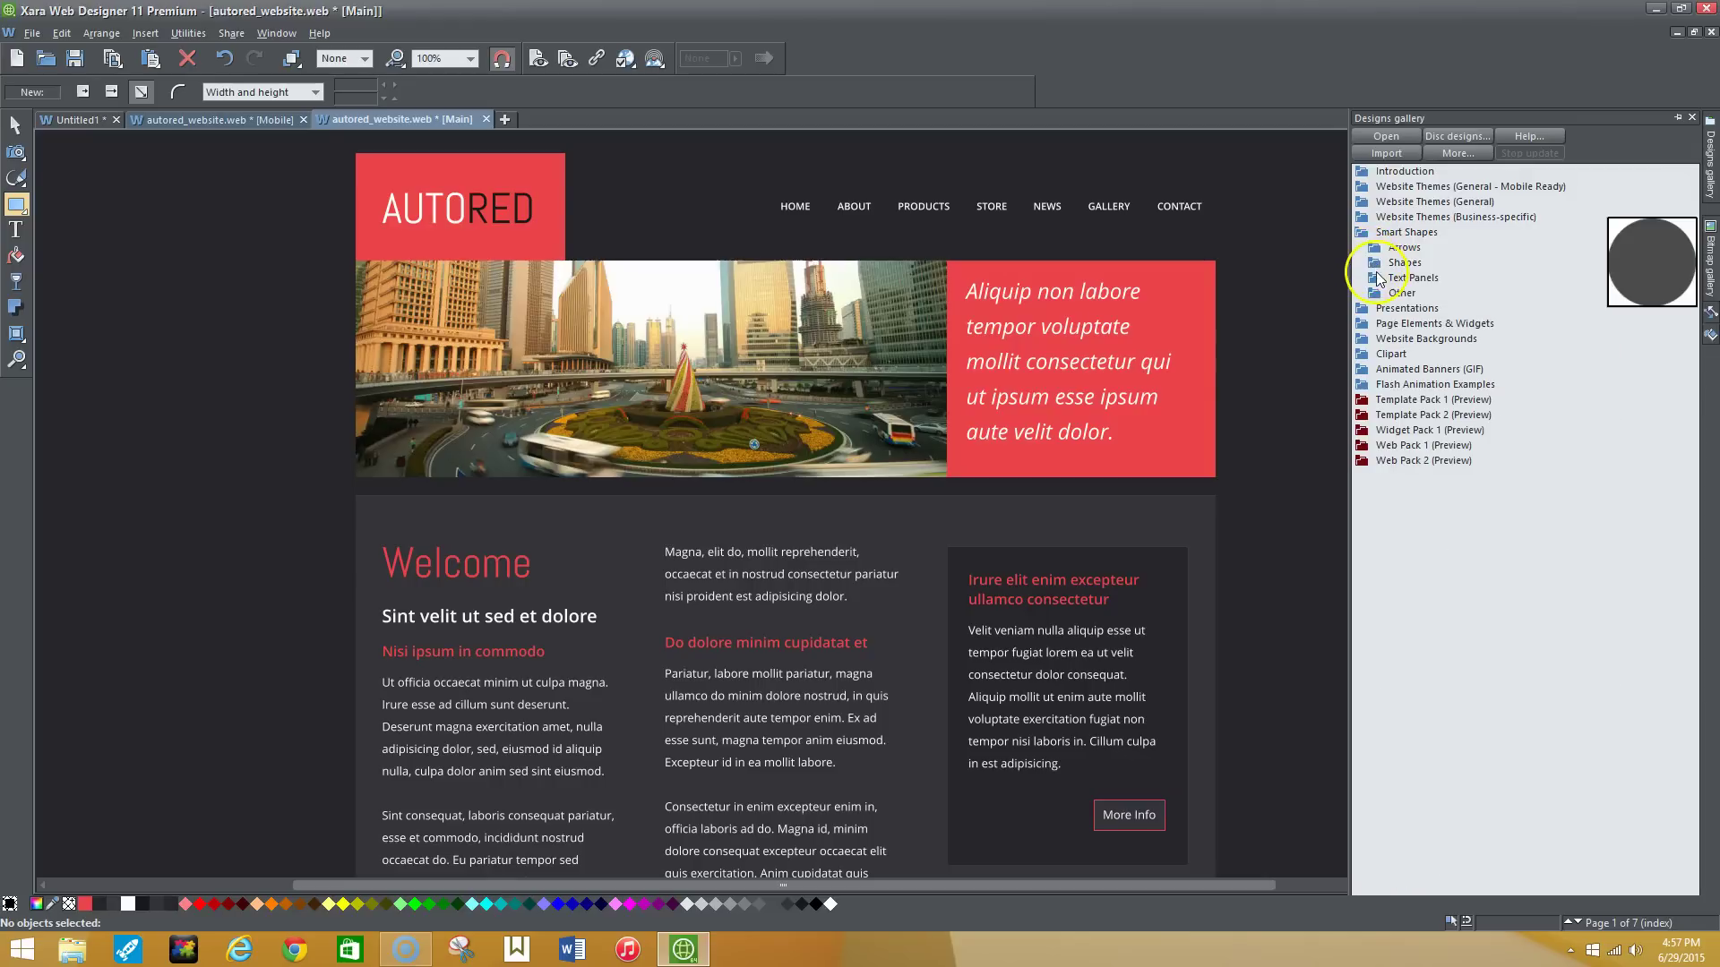
Step: Browse the Text Panels designs and the stickers in the Other folder of Smart Shapes, and collapse both subfolders
click(1377, 279)
click(1376, 279)
click(1373, 296)
click(1373, 296)
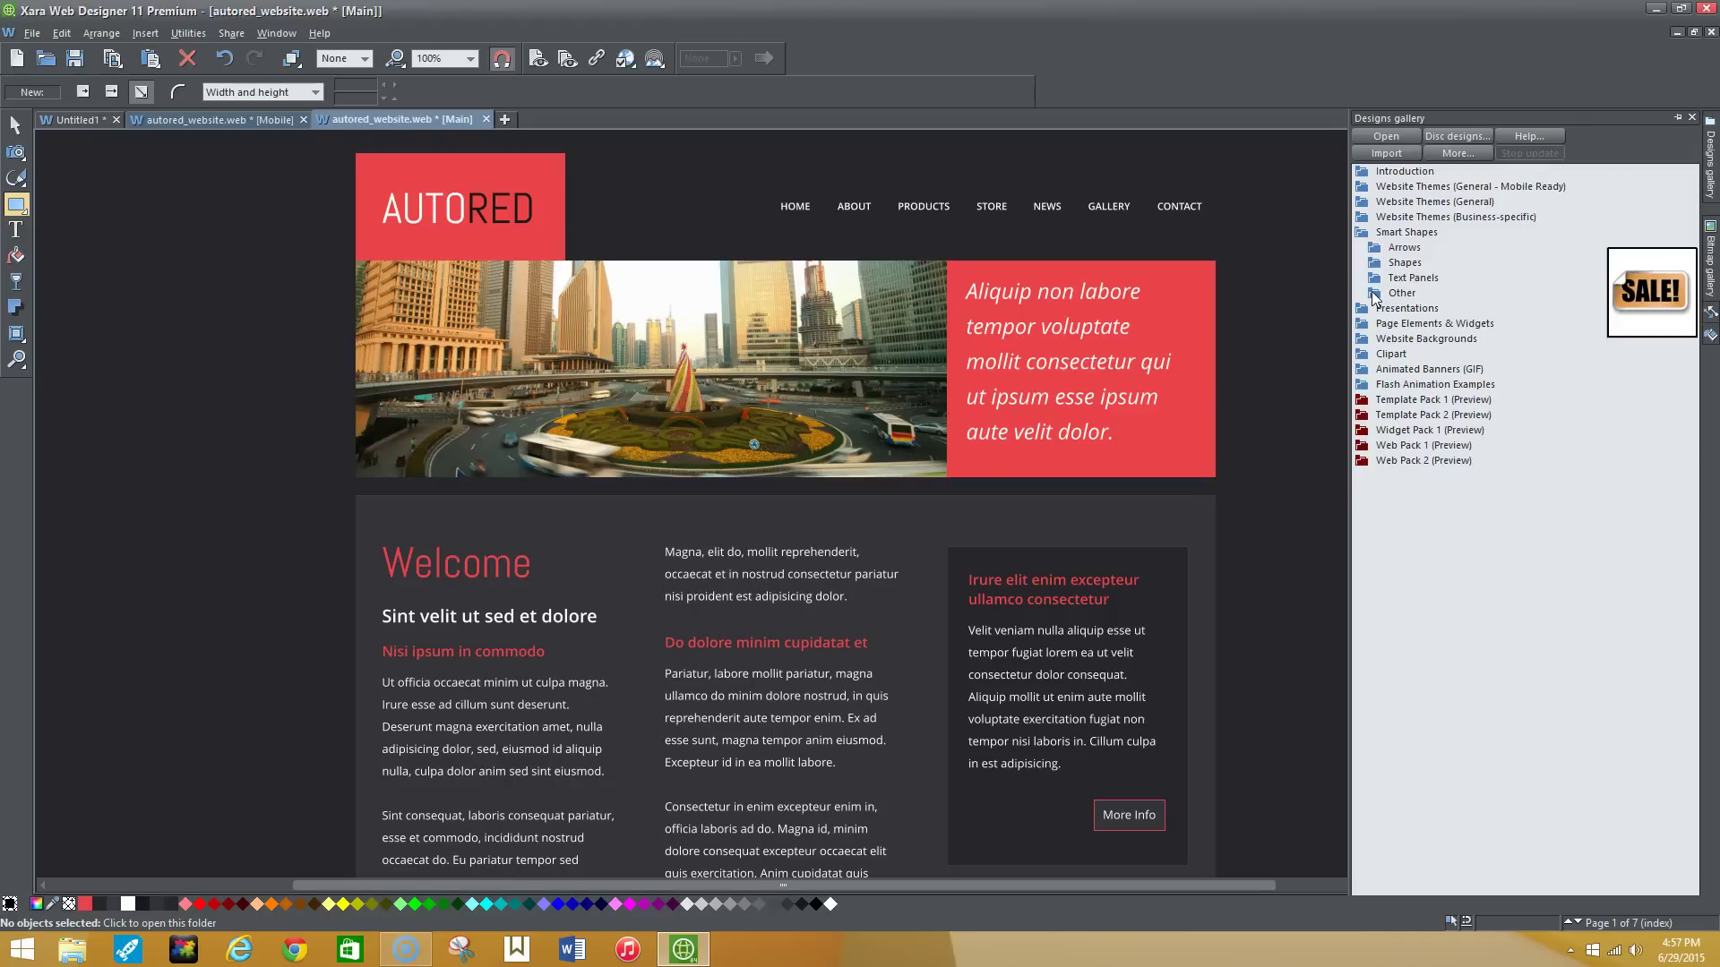
click(1379, 300)
double_click(1374, 278)
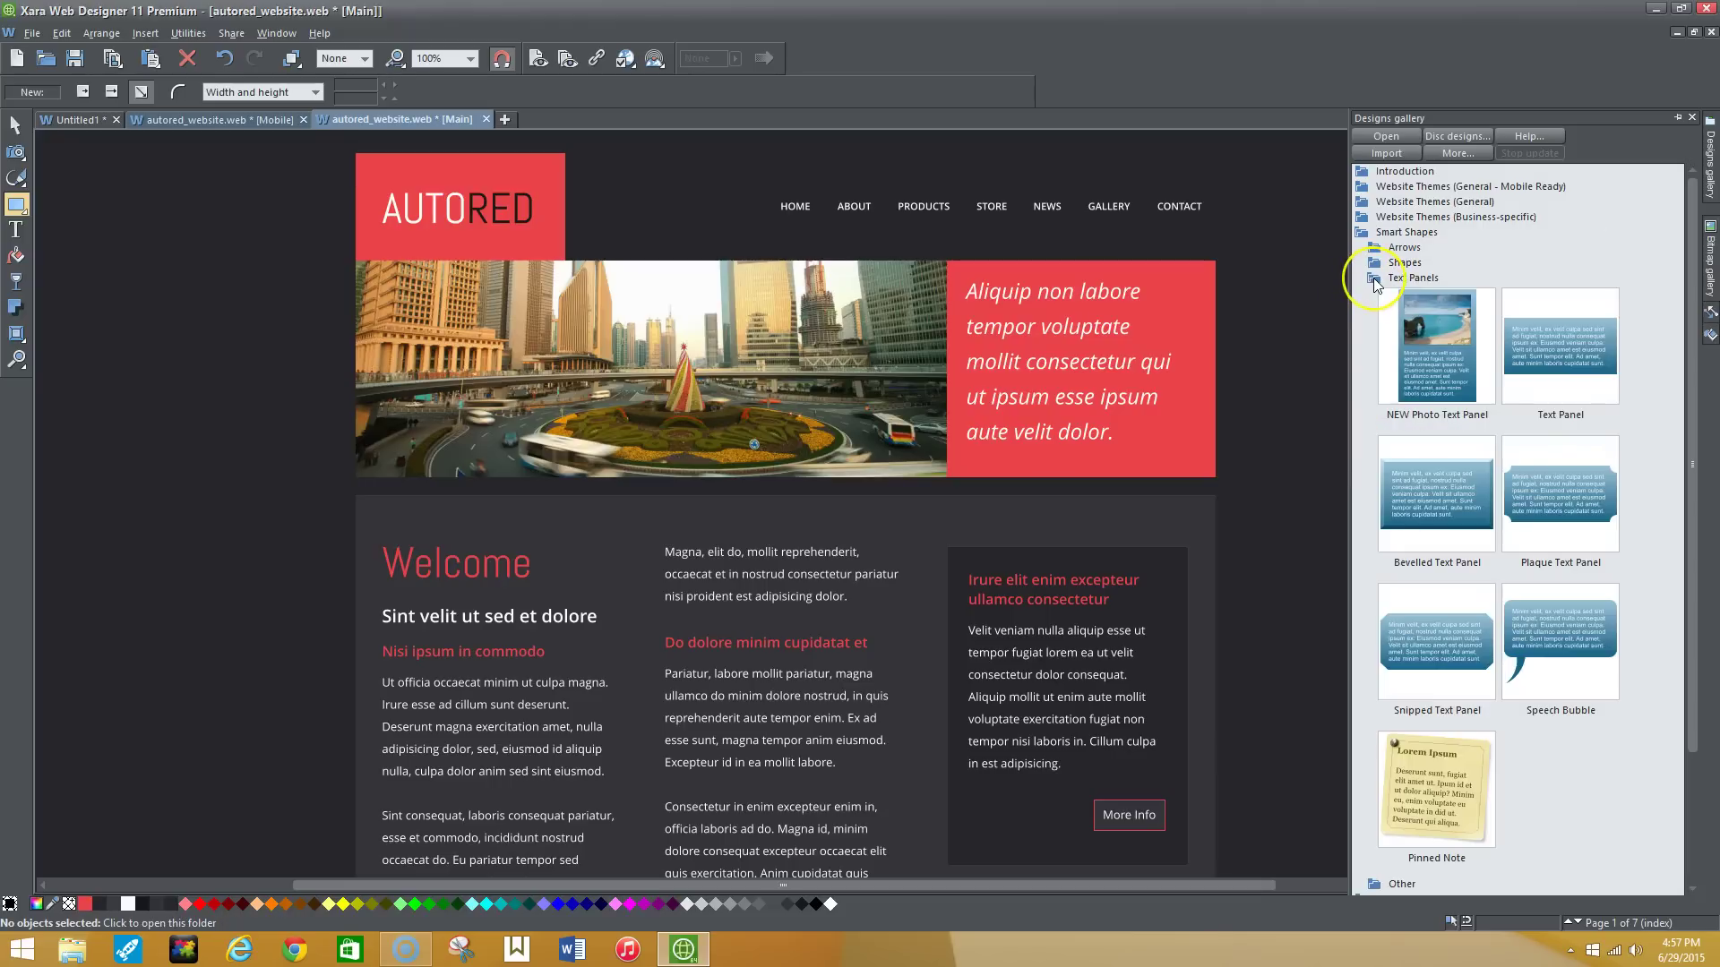
double_click(1376, 279)
double_click(1376, 294)
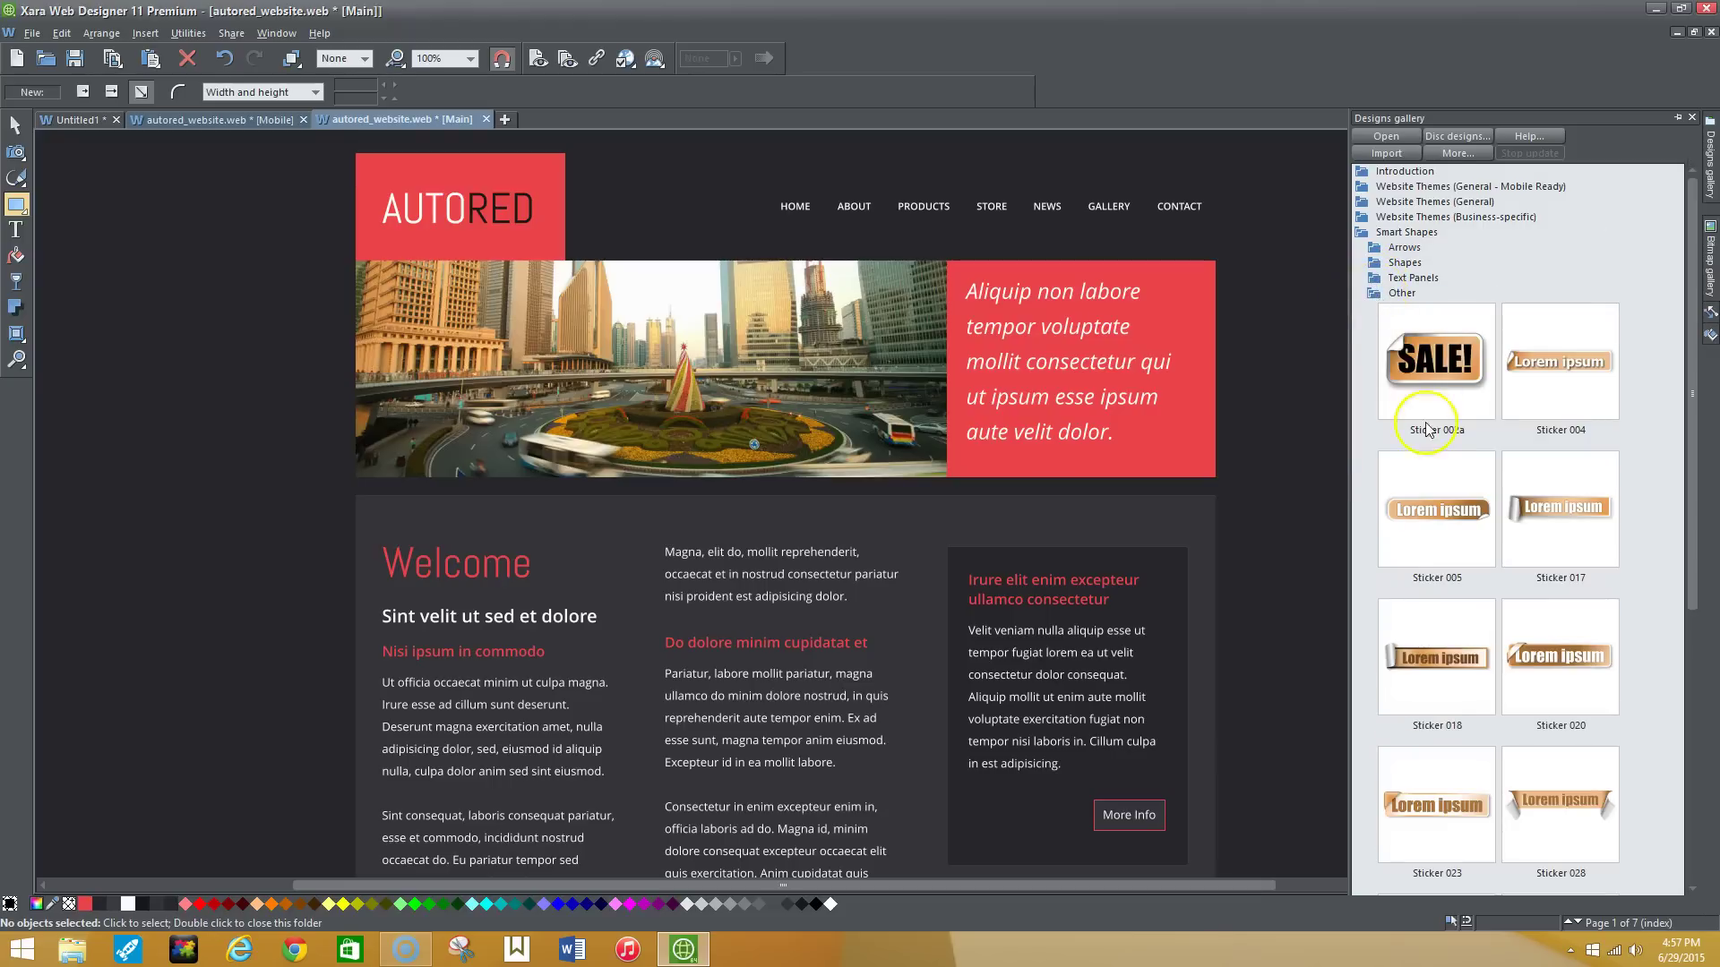
scroll(1430, 437, down, 5)
scroll(1430, 448, up, 5)
double_click(1378, 297)
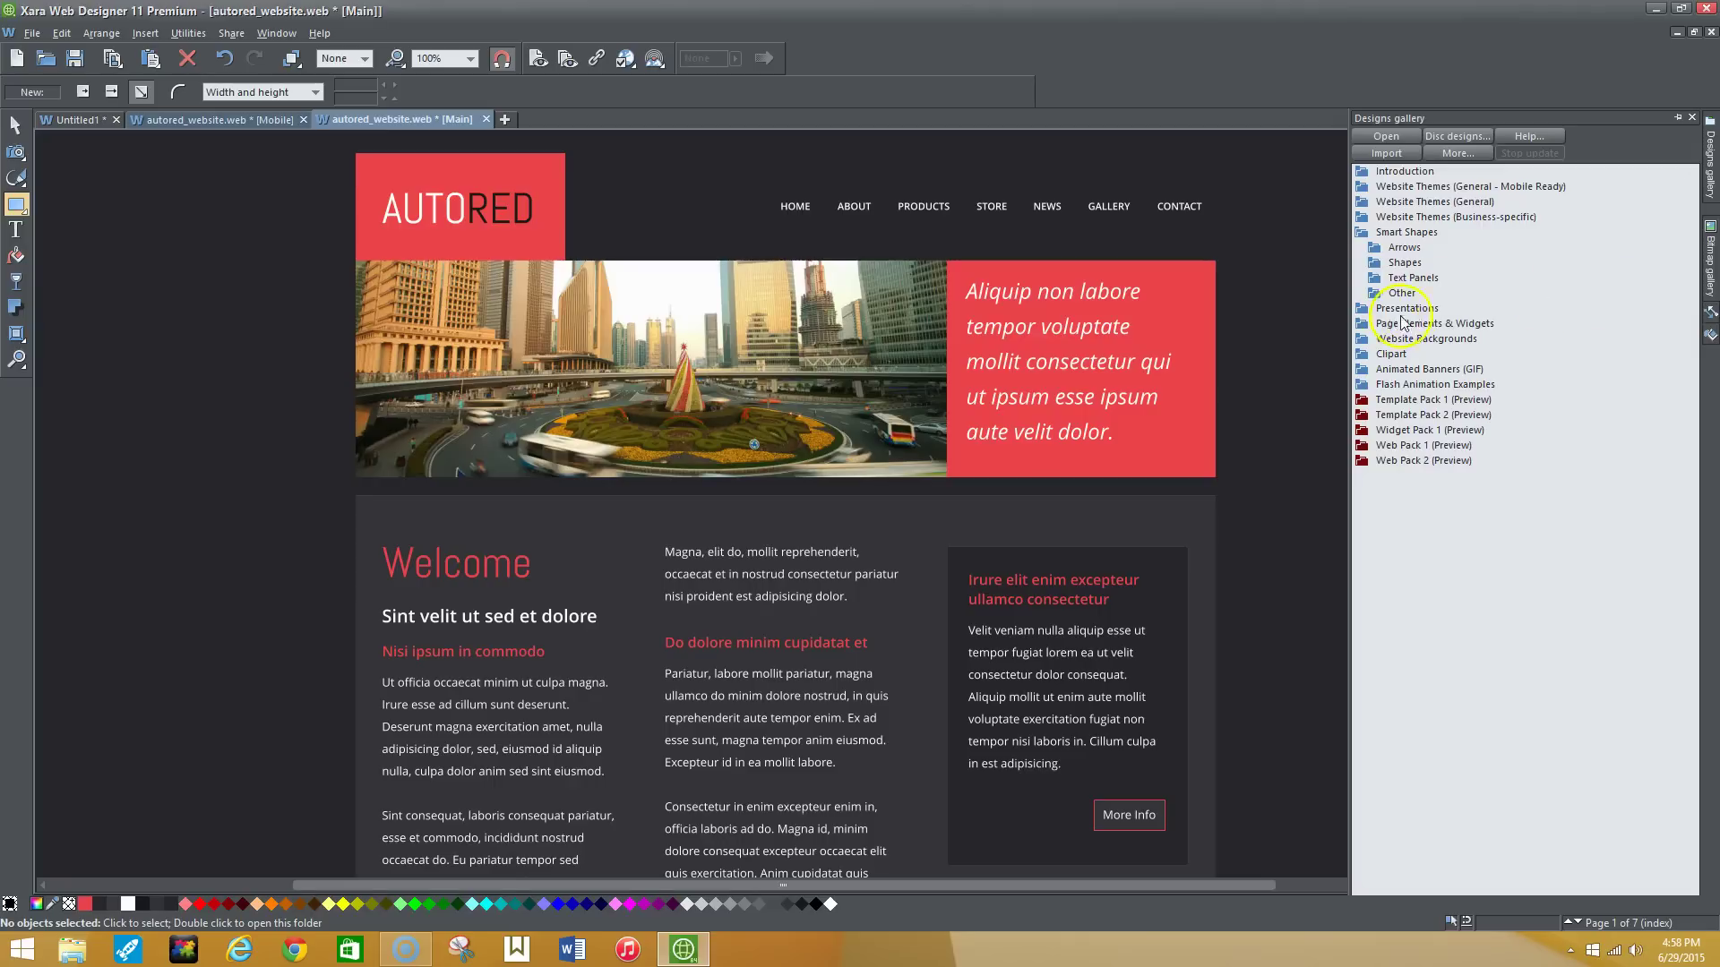
Step: Expand the Presentations folder and look through the Photo Transitions components and the Global Theme, collapsing each after viewing
double_click(1363, 309)
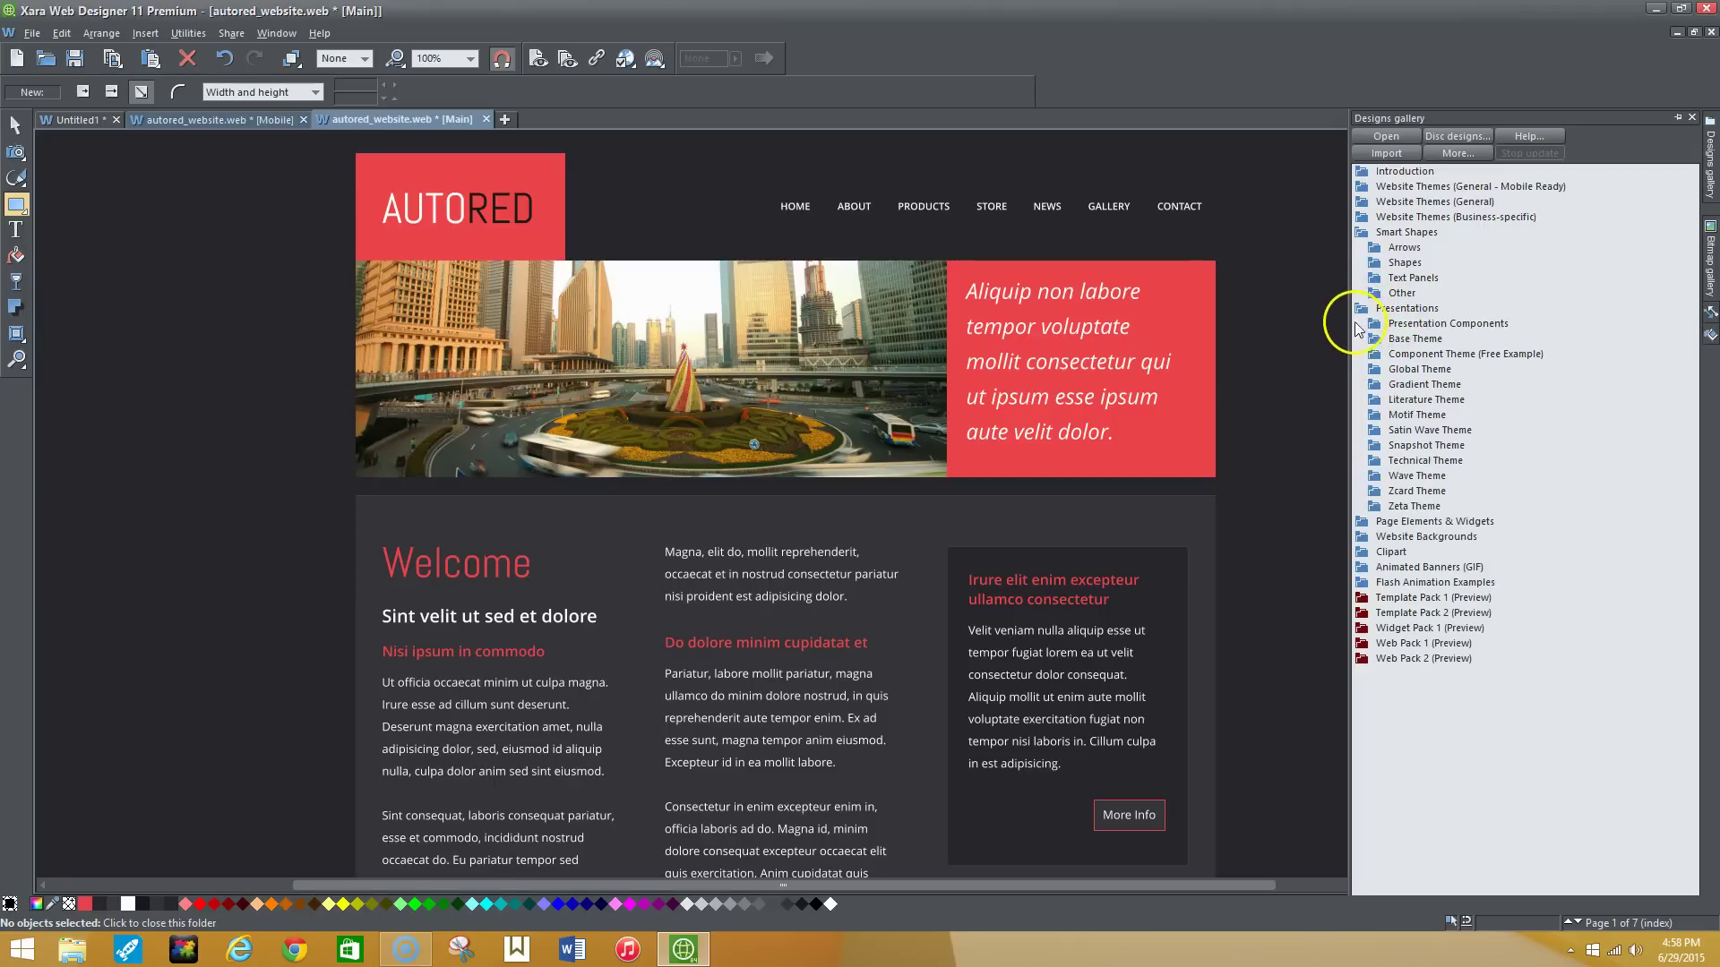
double_click(1370, 326)
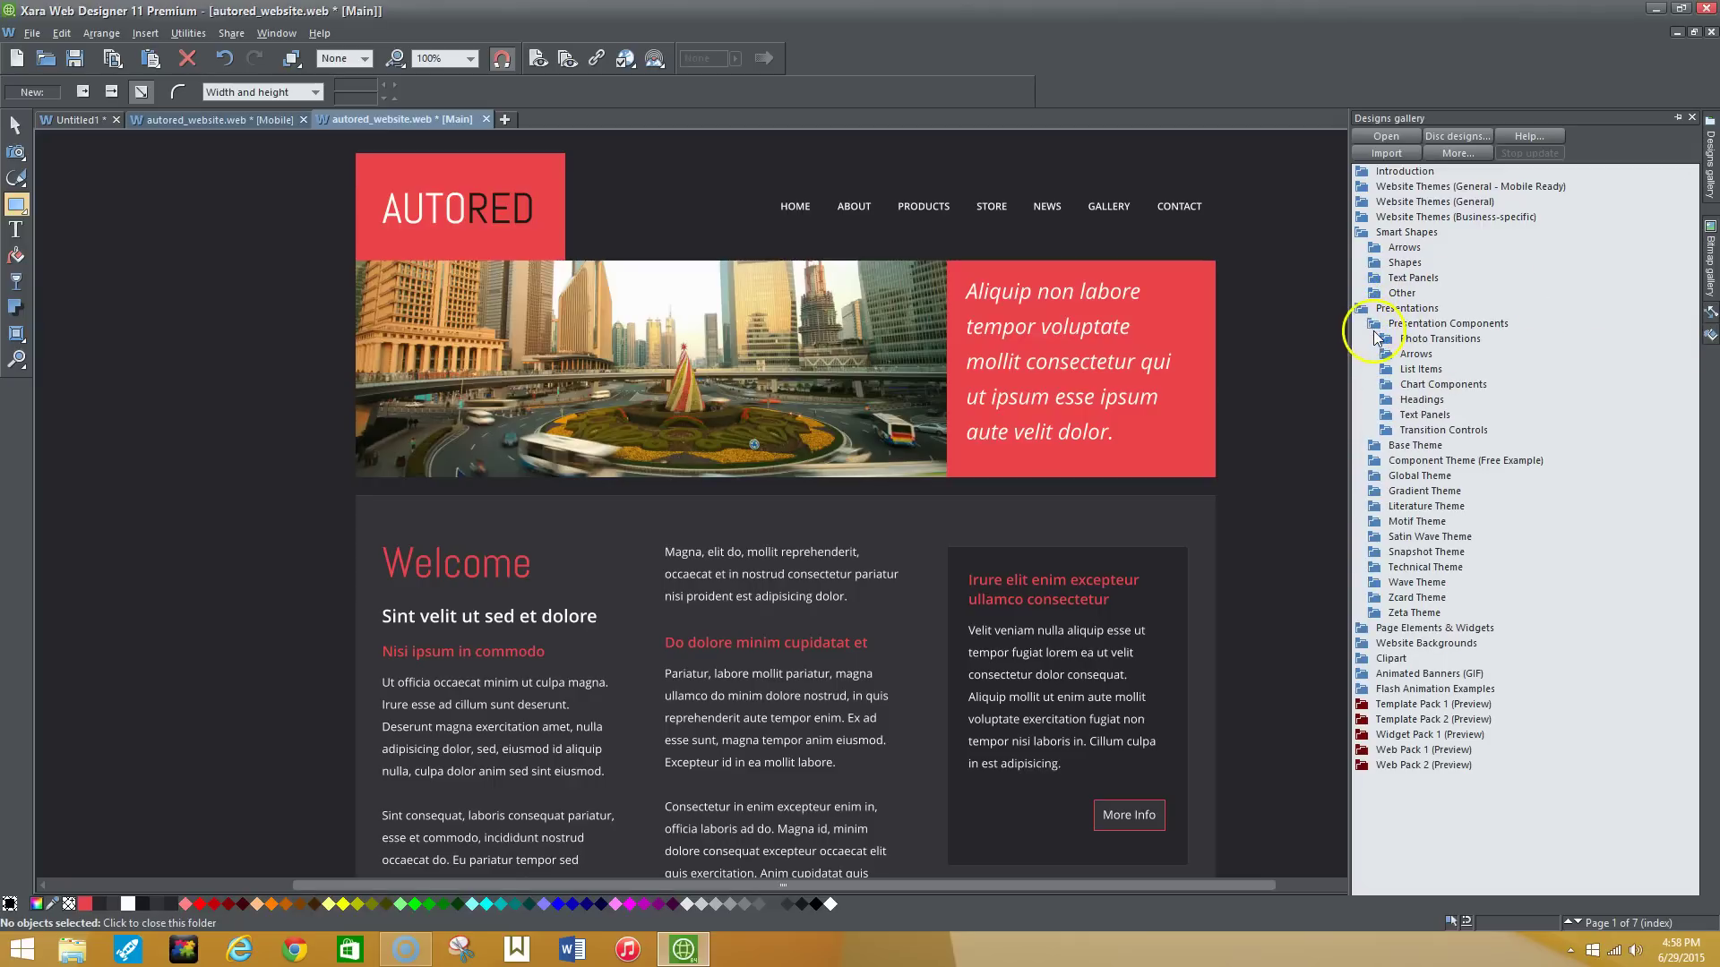
click(1383, 342)
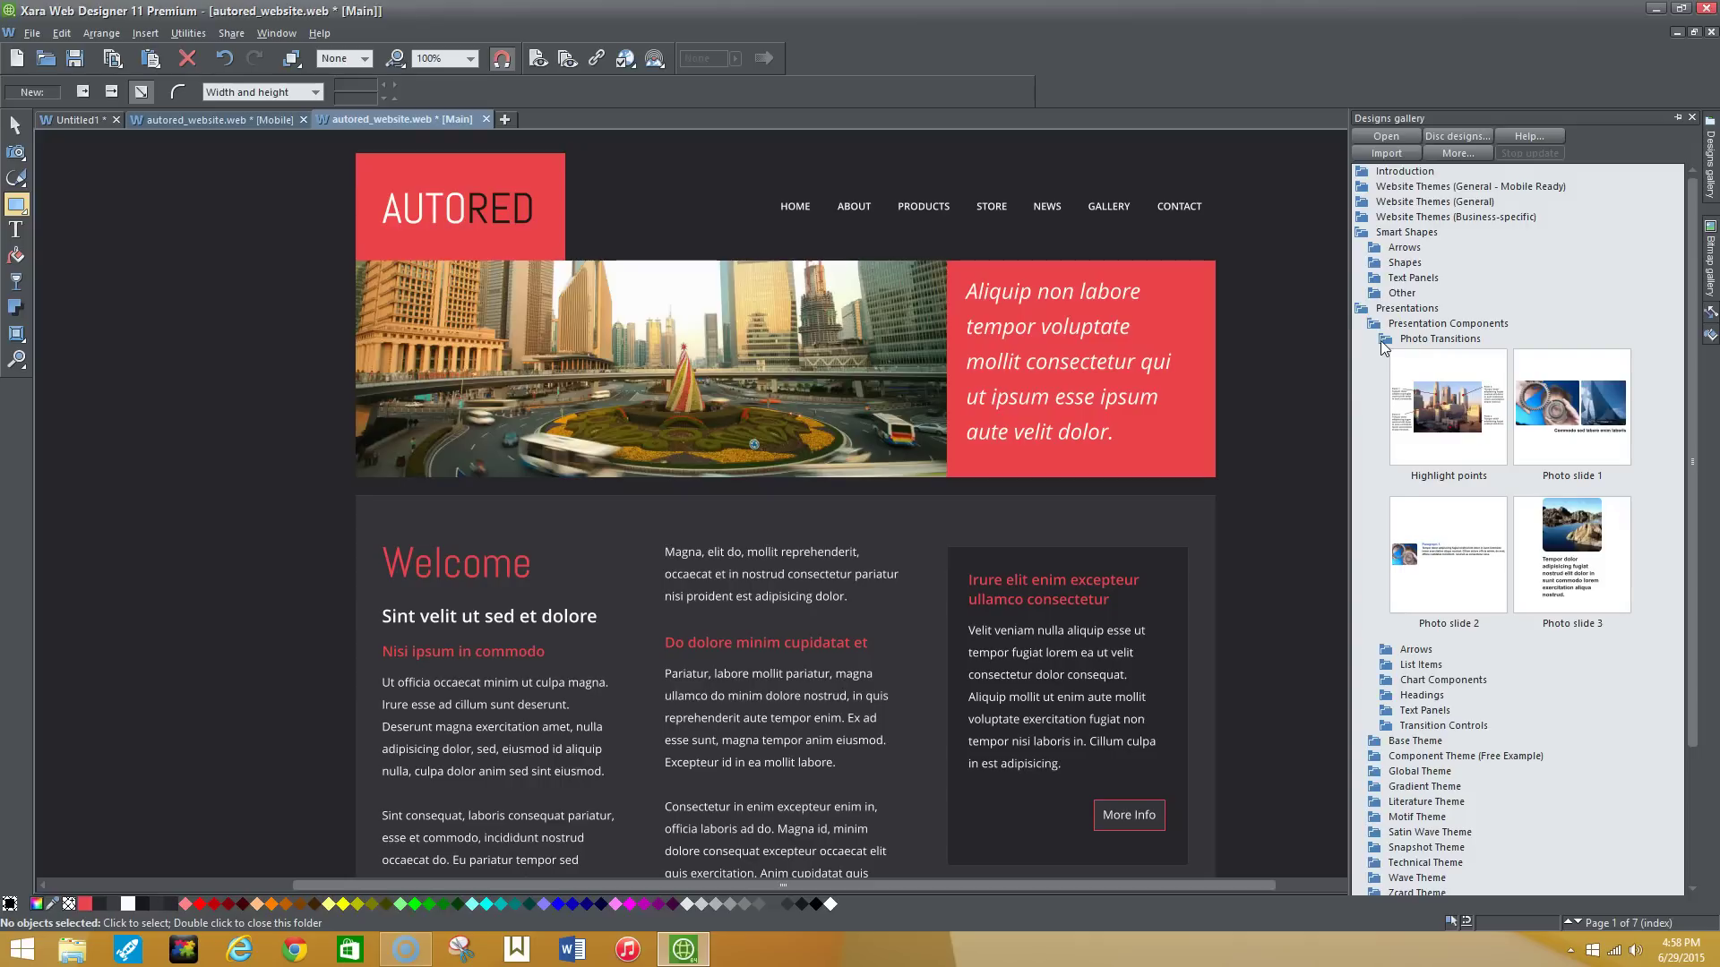
double_click(1379, 340)
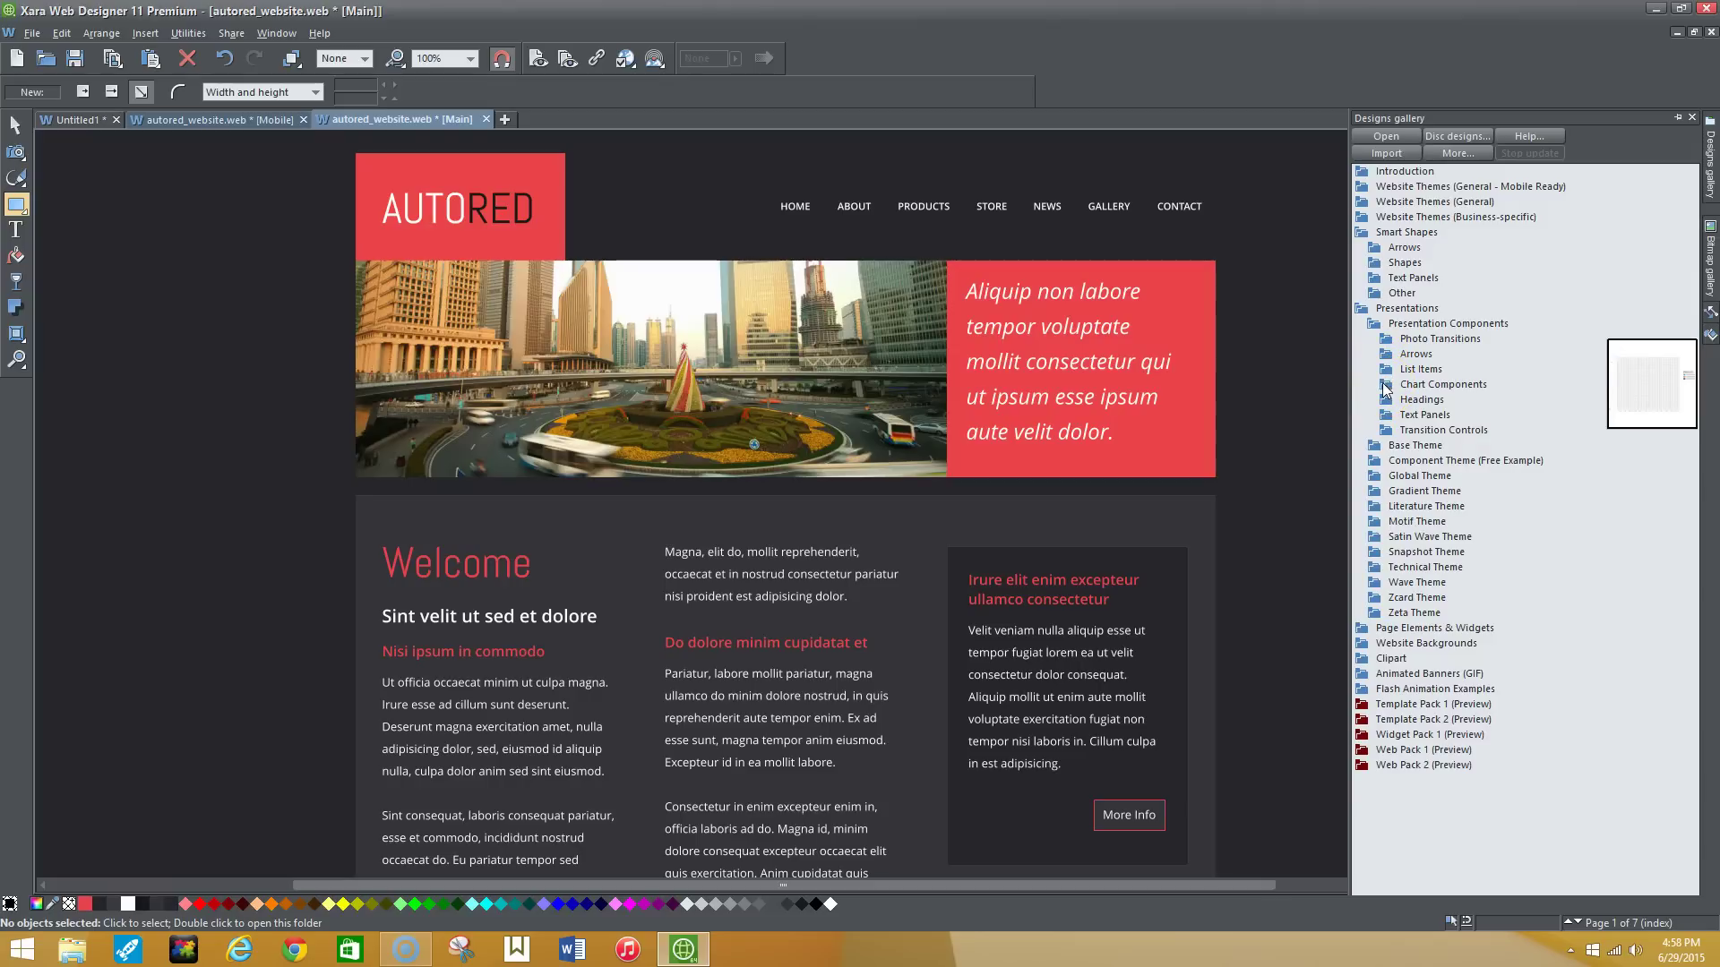
double_click(1379, 326)
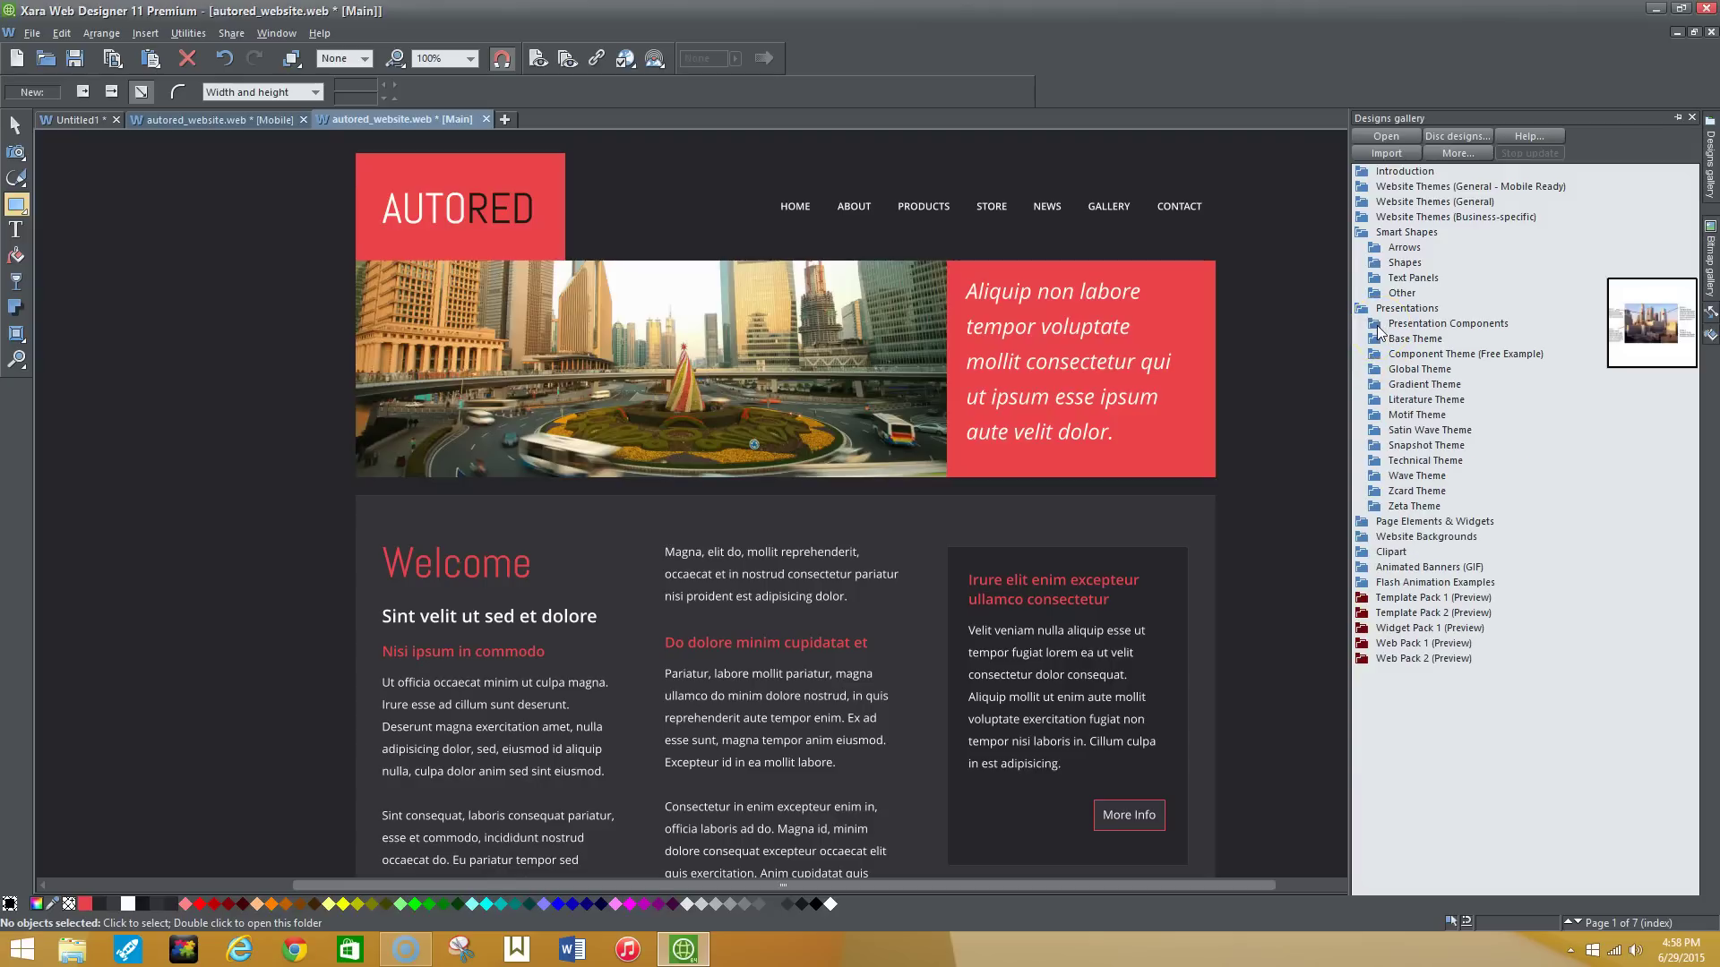
double_click(1376, 371)
double_click(1376, 373)
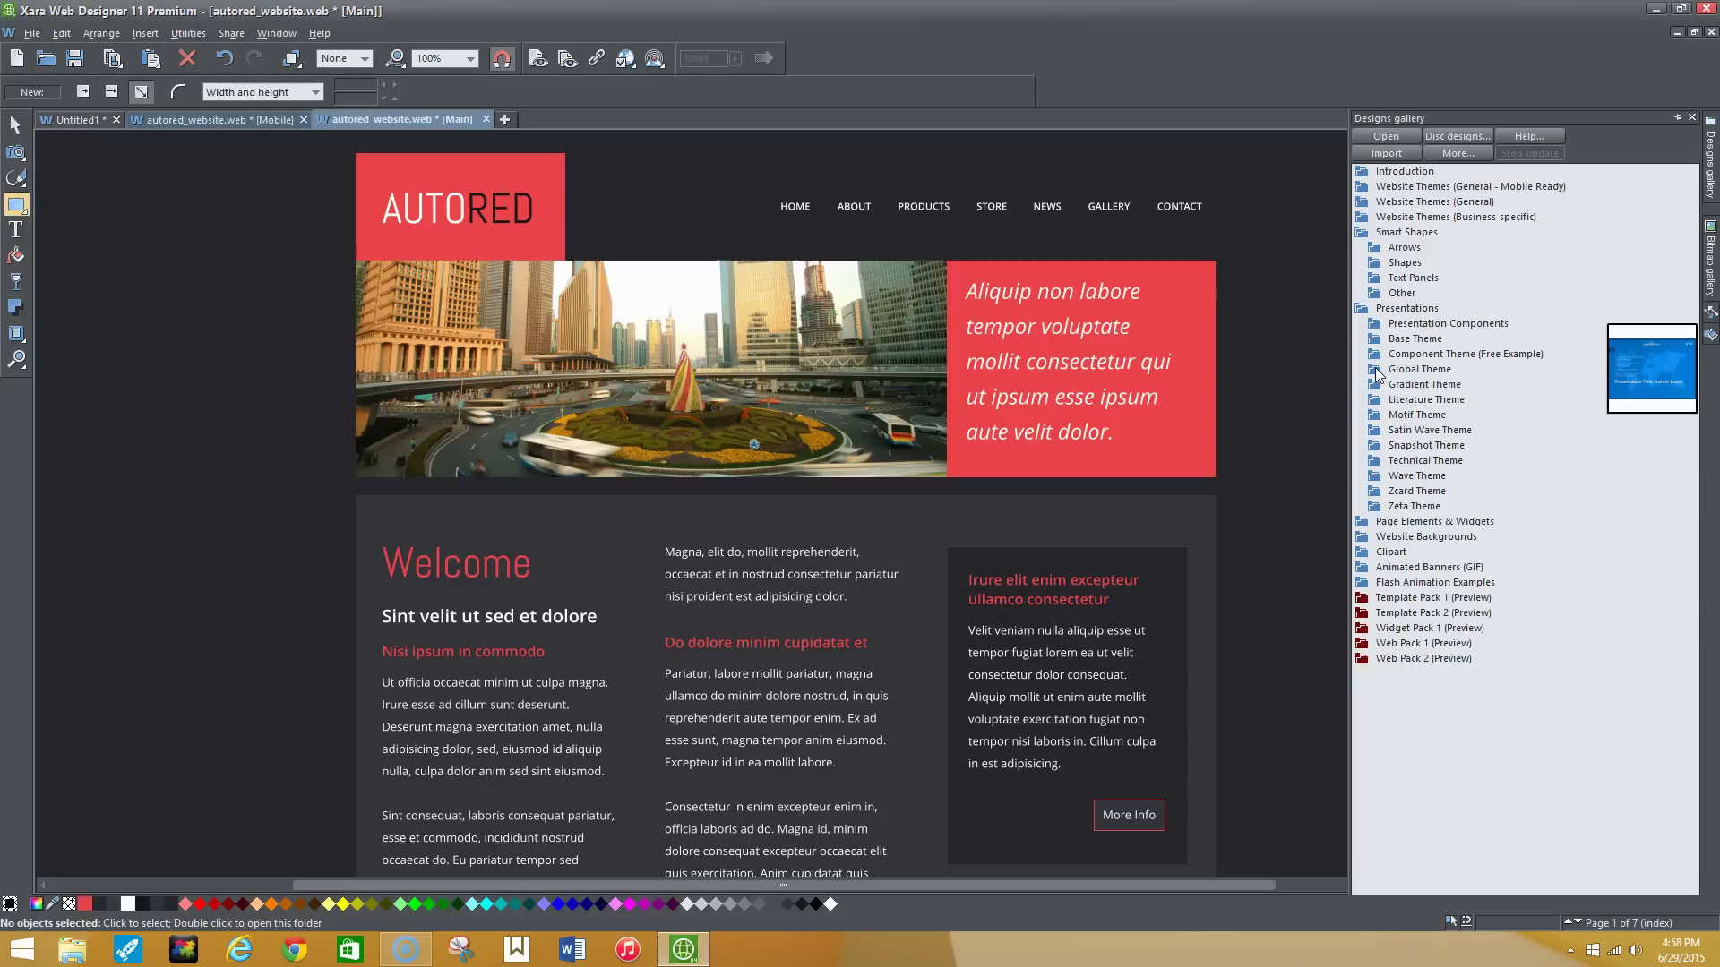
Step: Expand the Page Elements & Widgets folder, view its Free Trial Samples, and collapse the samples
click(1360, 524)
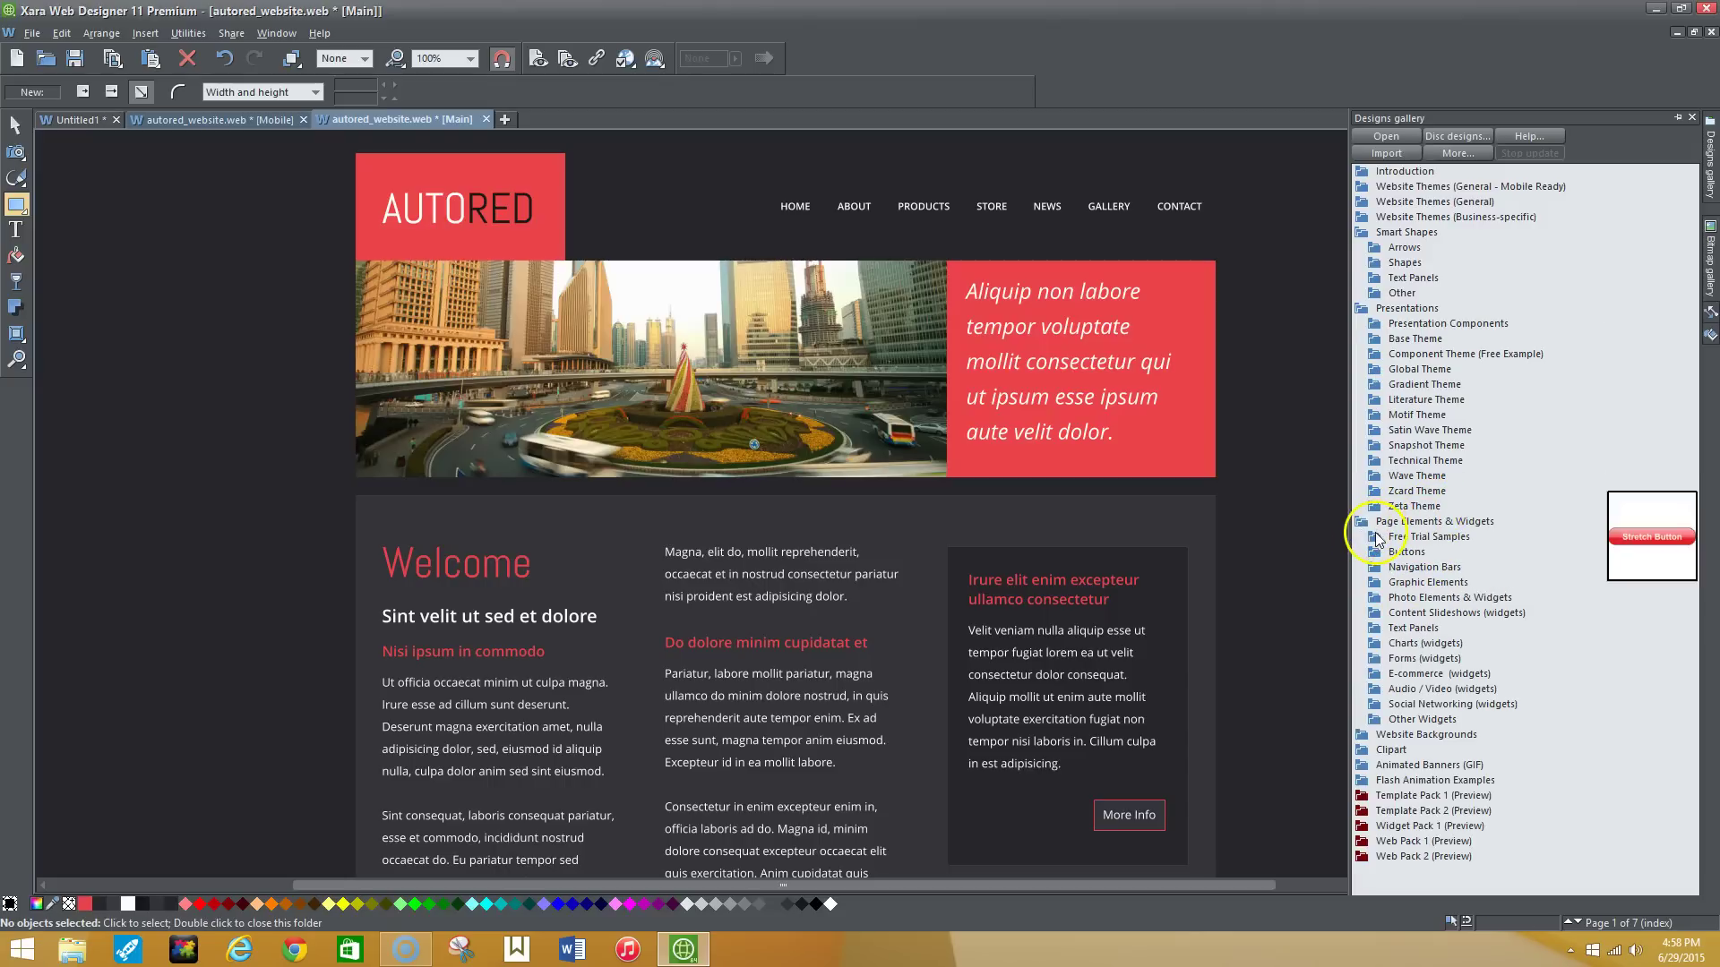
click(1376, 540)
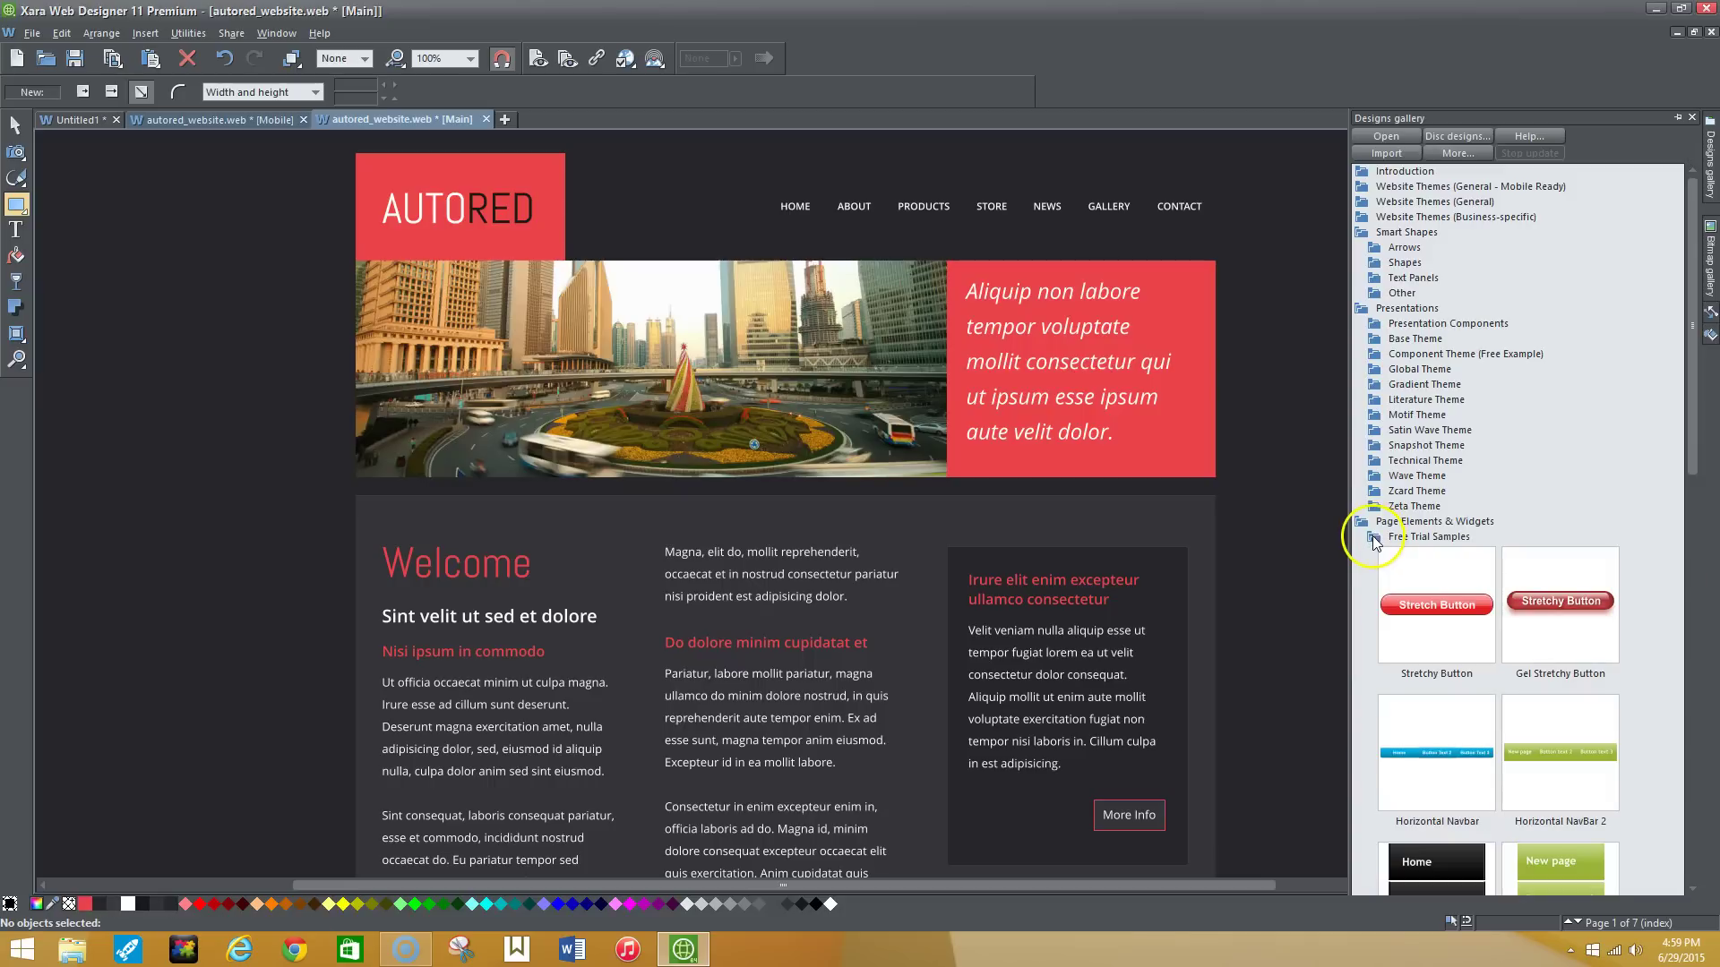
click(1377, 542)
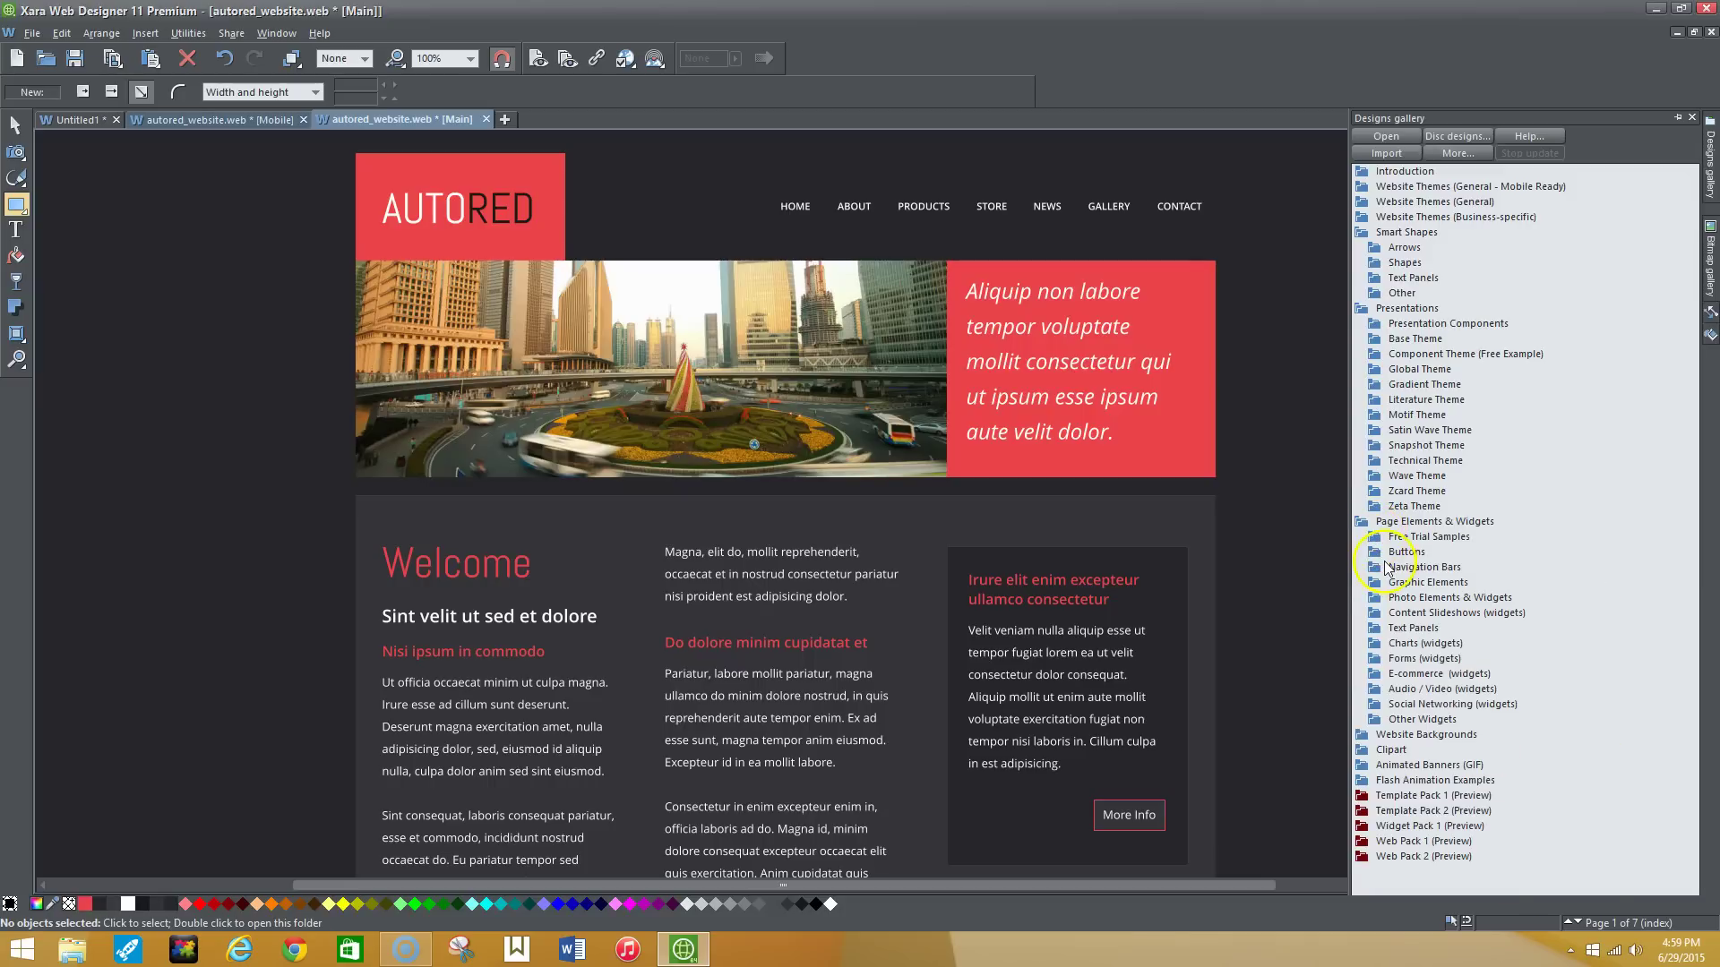
Step: Insert the Gel button from the Buttons designs just above the dark text box on the index page, matching the document's colors and styles
click(1385, 555)
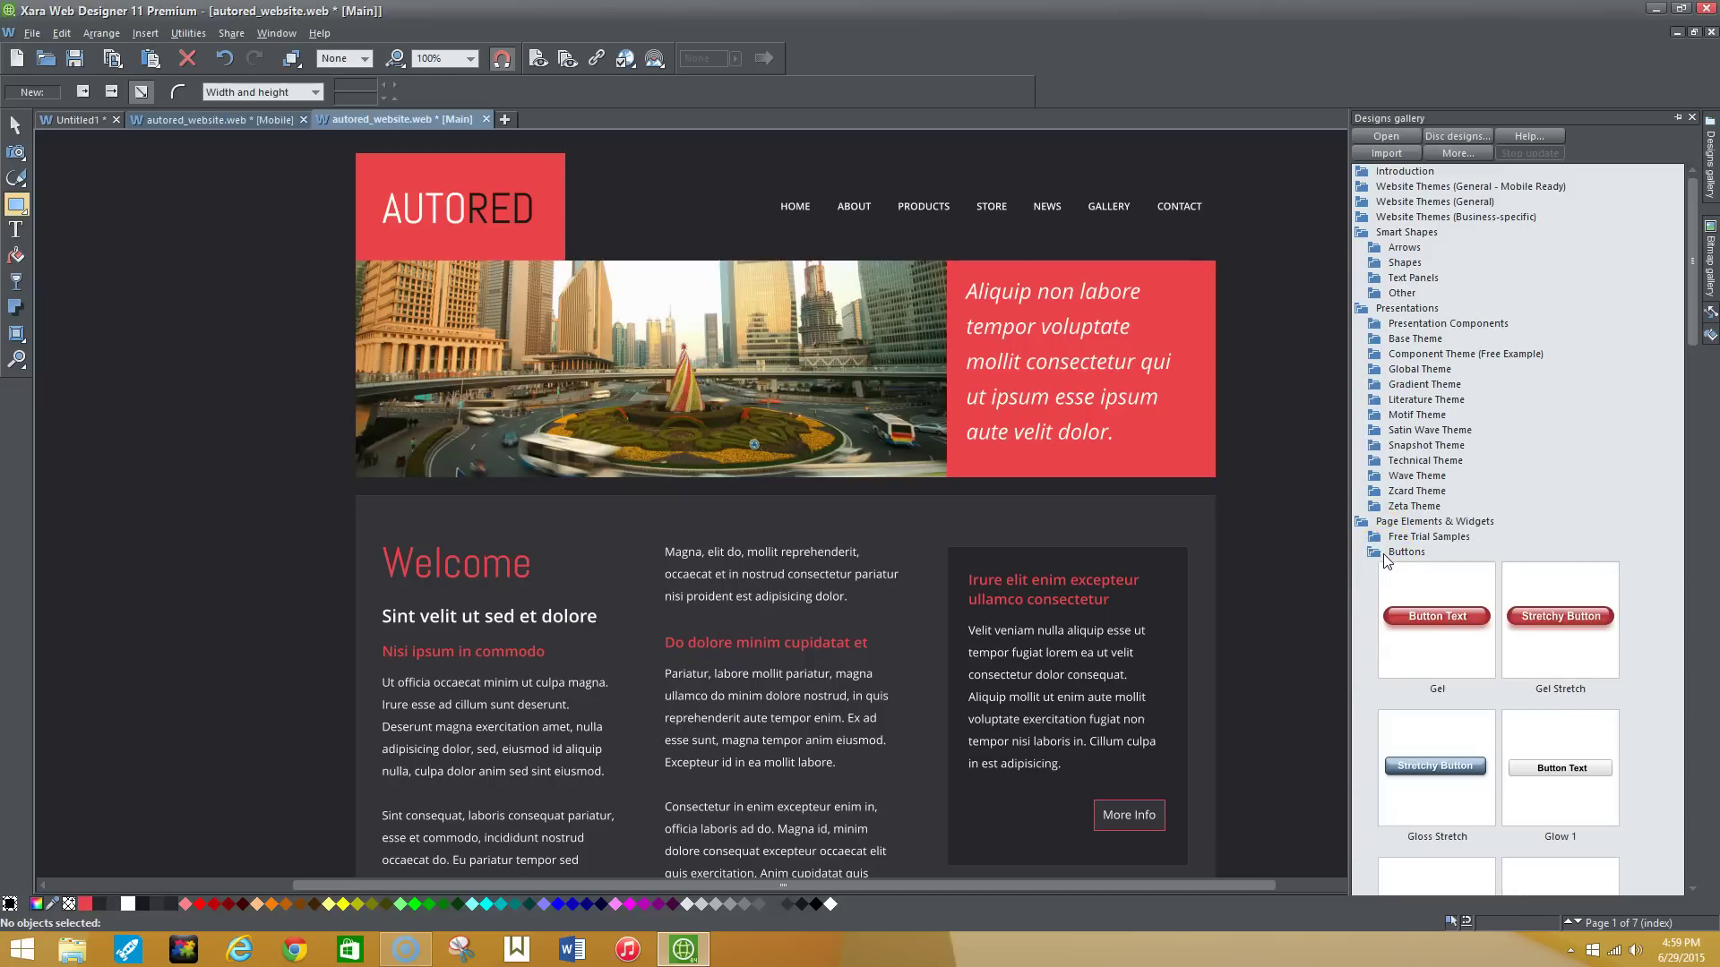
click(1377, 560)
drag(1426, 610, 937, 543)
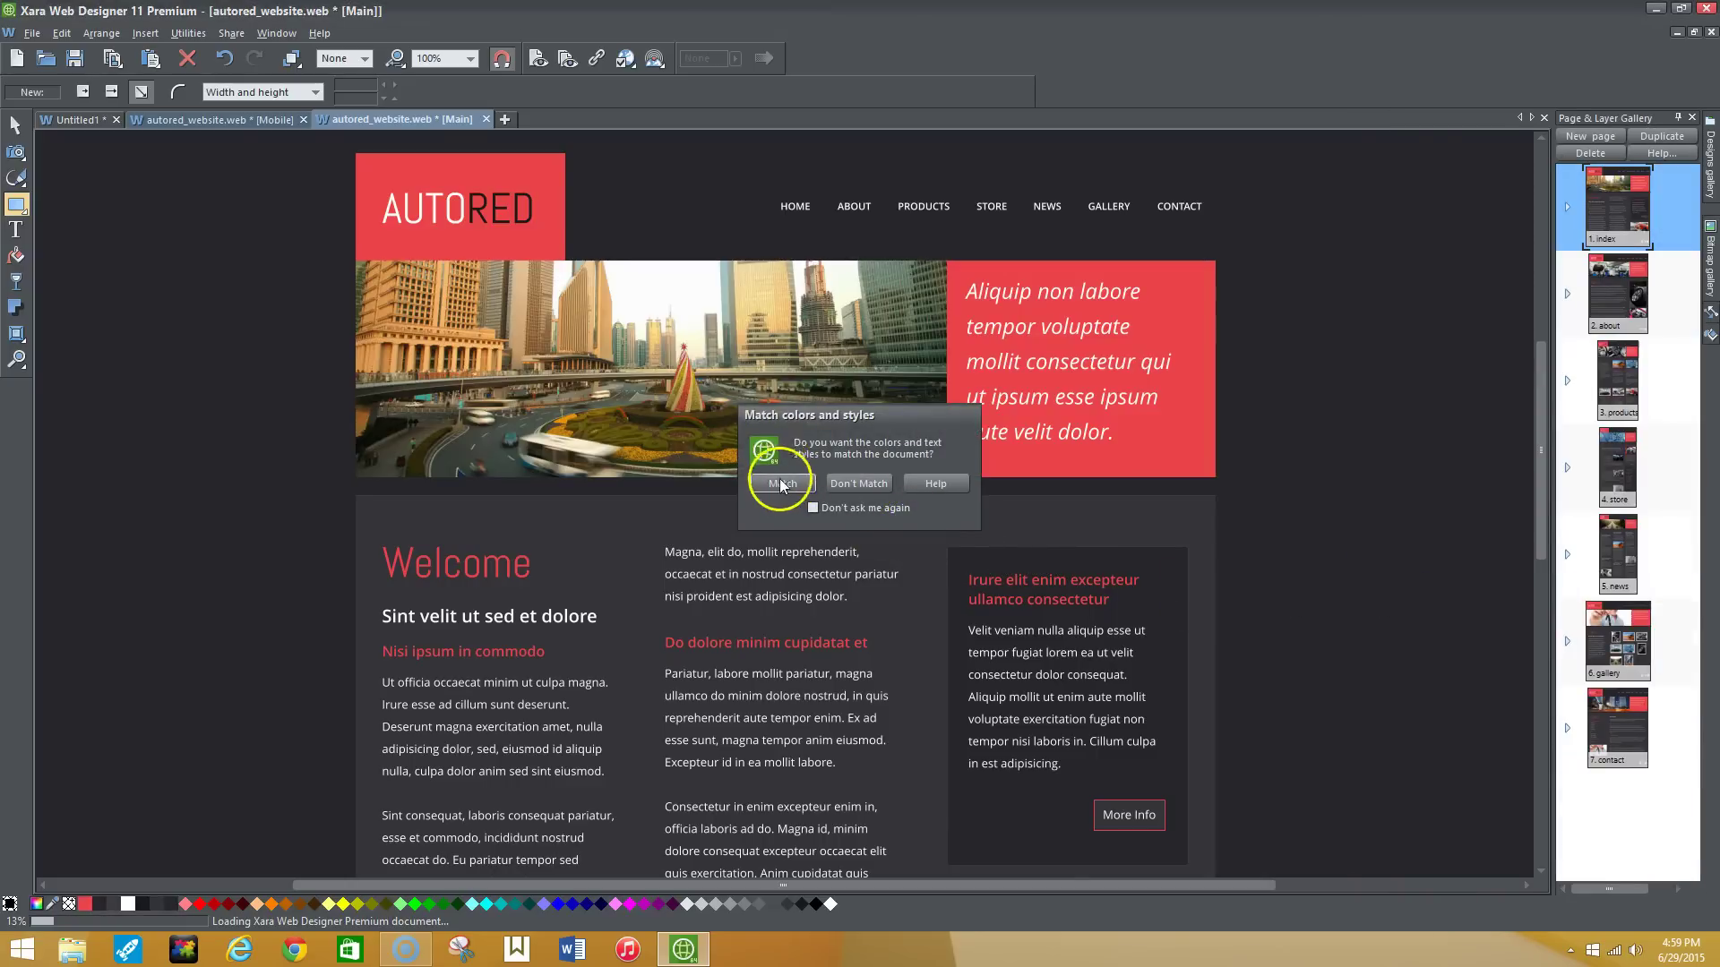
click(781, 484)
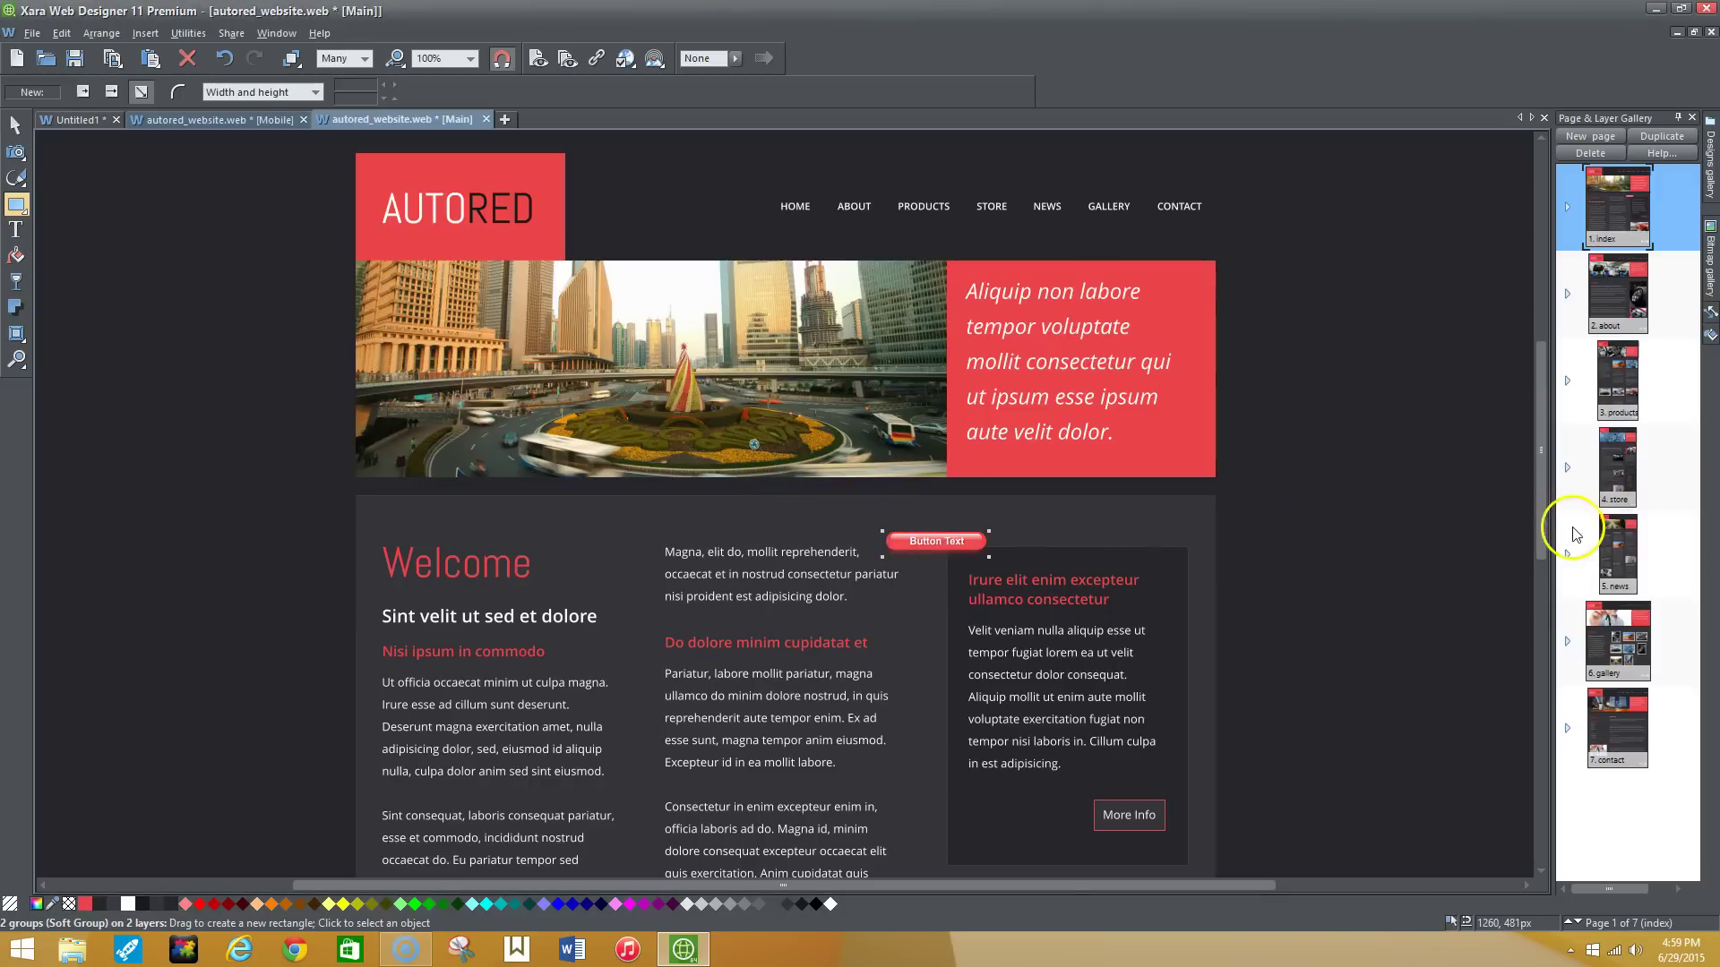
Step: Bring the Designs gallery back up, collapse the Buttons folder, and look through the Navigation Bars designs
click(1710, 165)
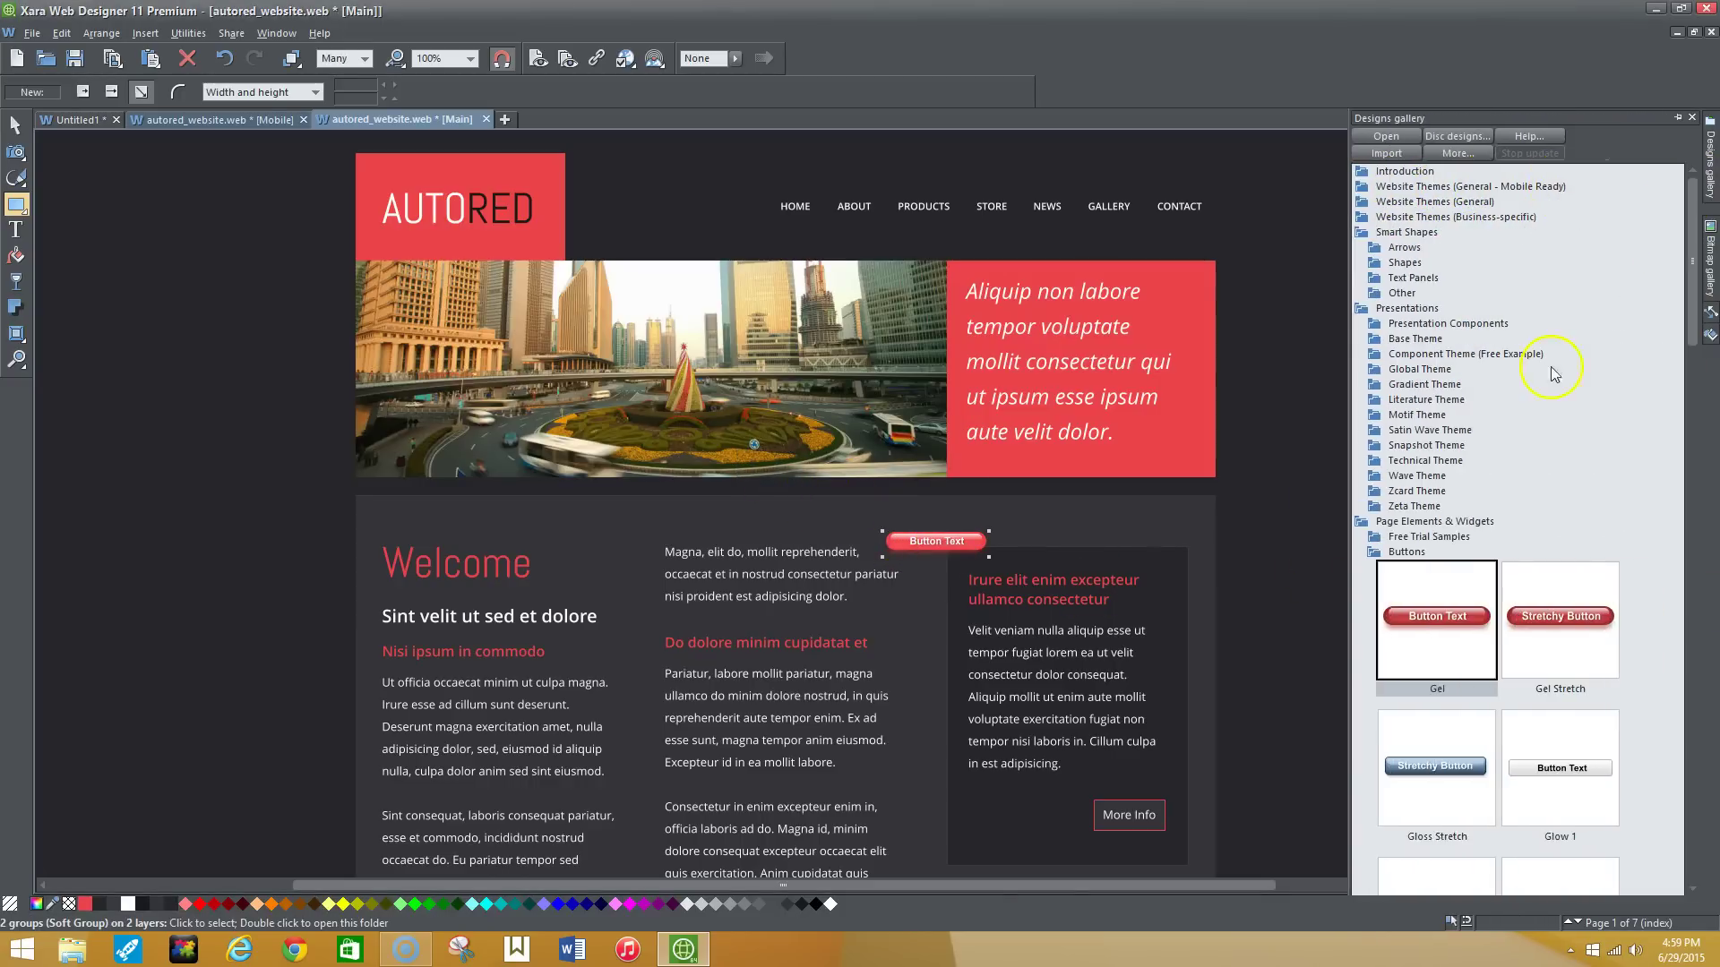
click(1374, 552)
click(1374, 568)
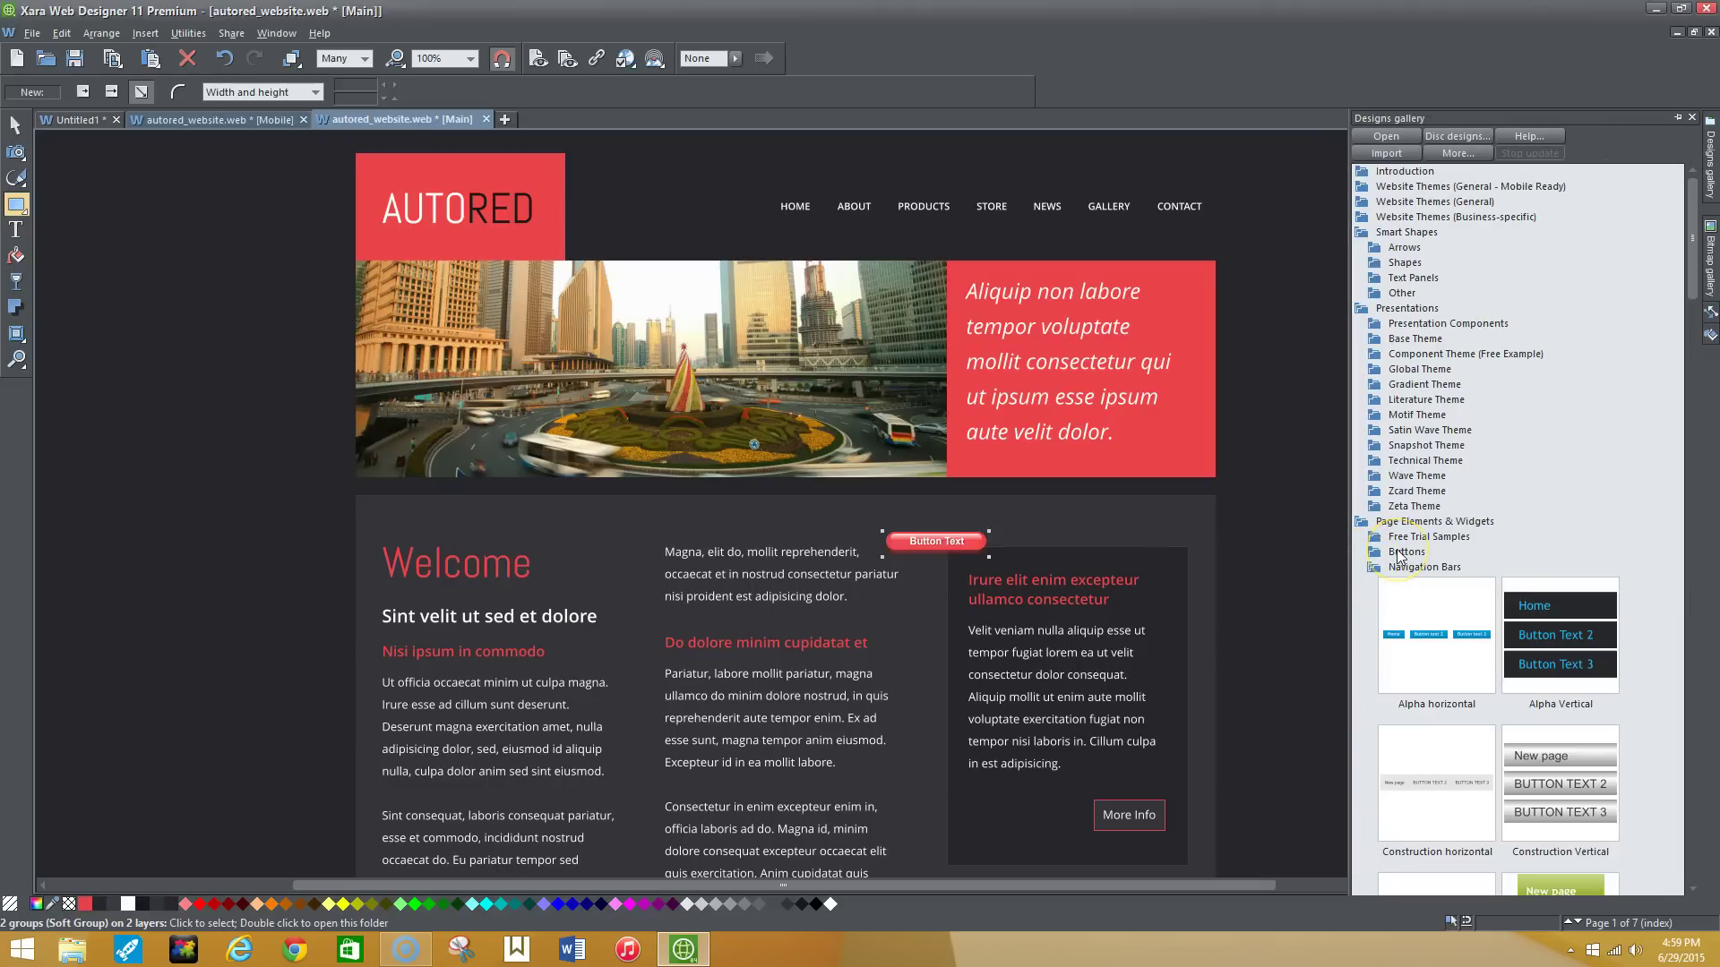
scroll(1473, 618, down, 3)
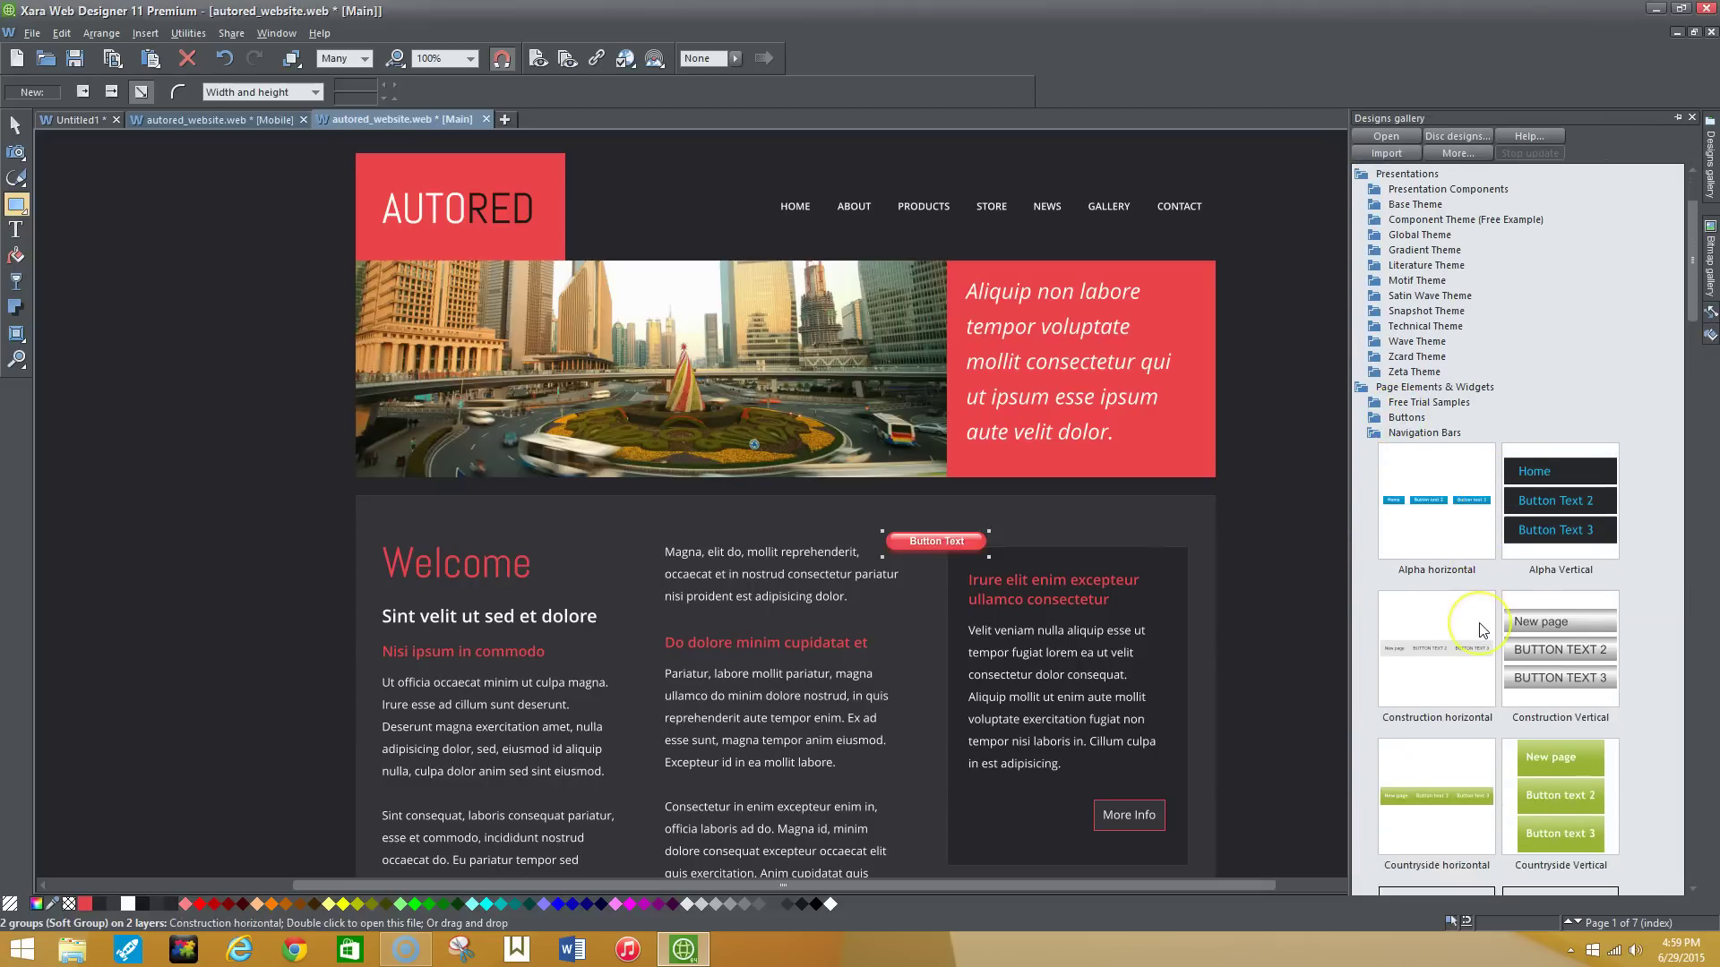
scroll(1479, 630, down, 3)
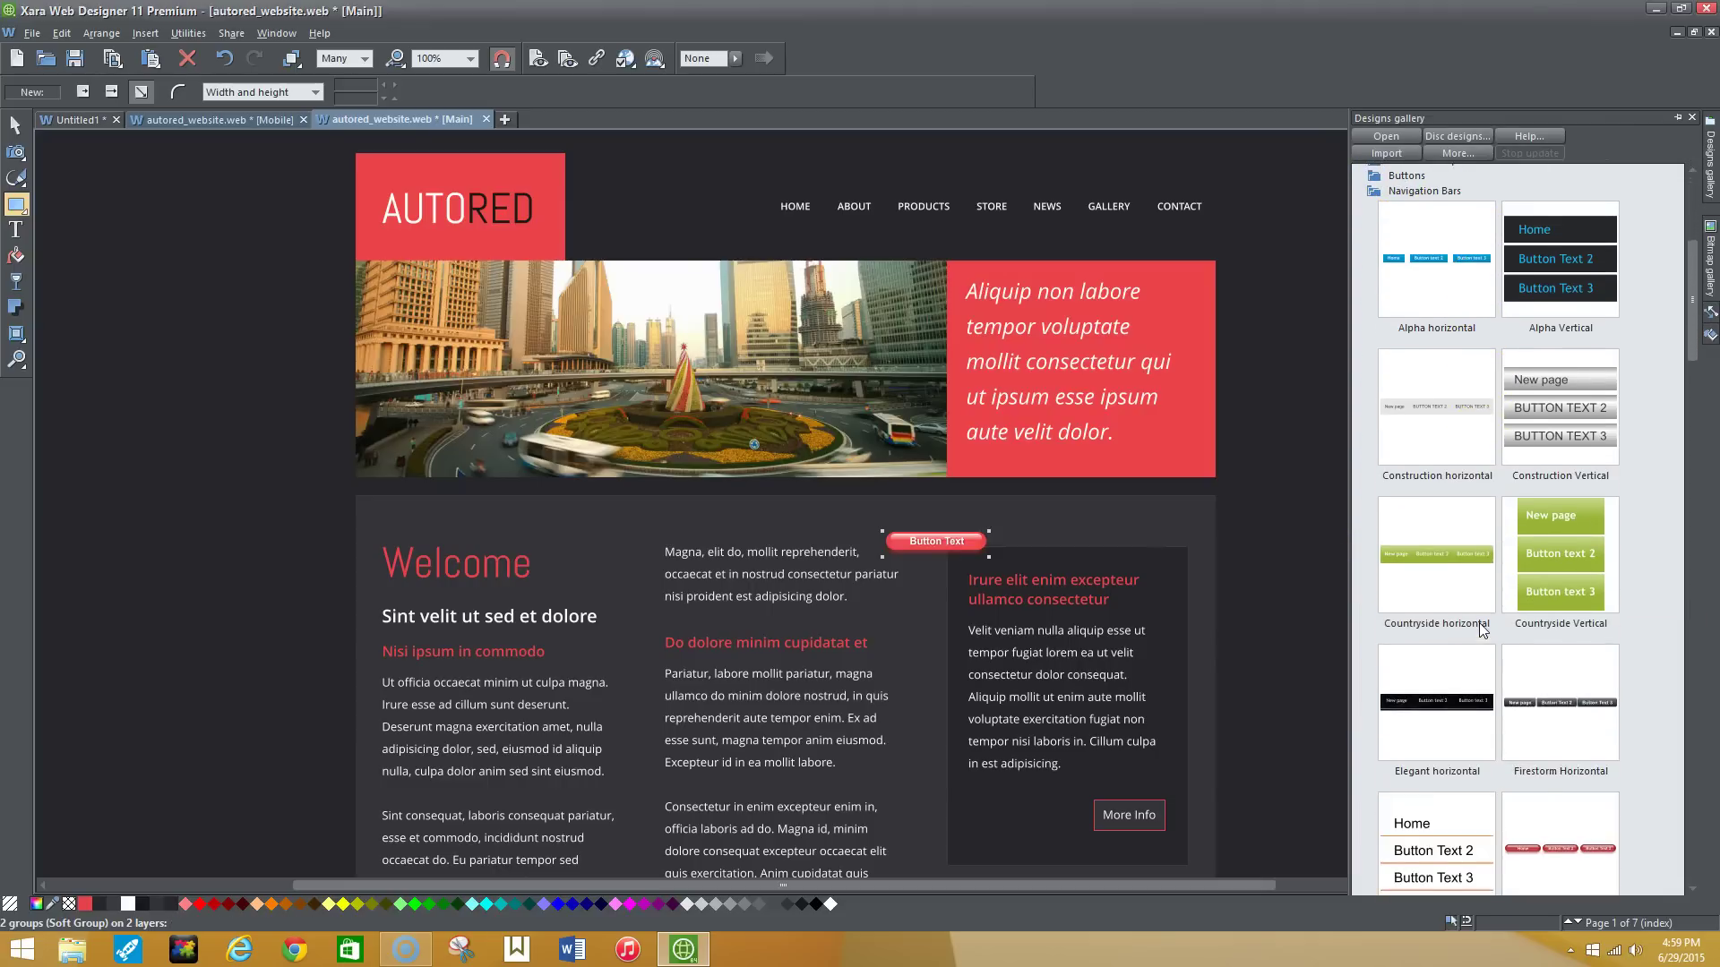
scroll(1529, 553, up, 3)
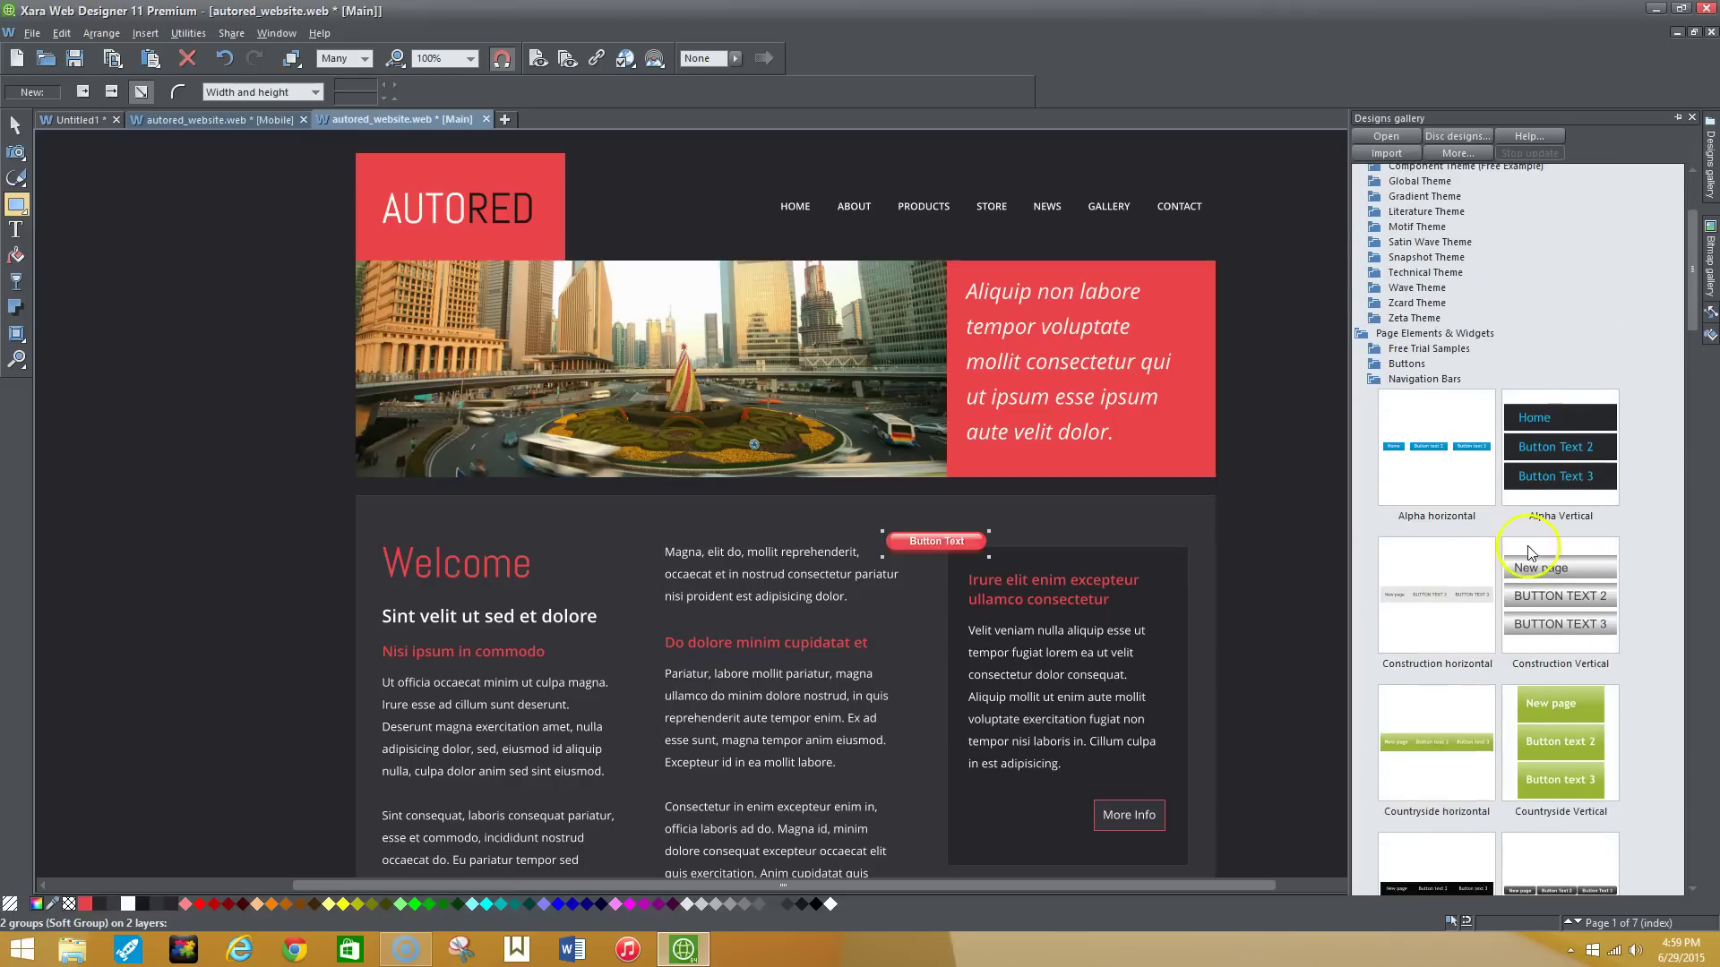
click(1370, 380)
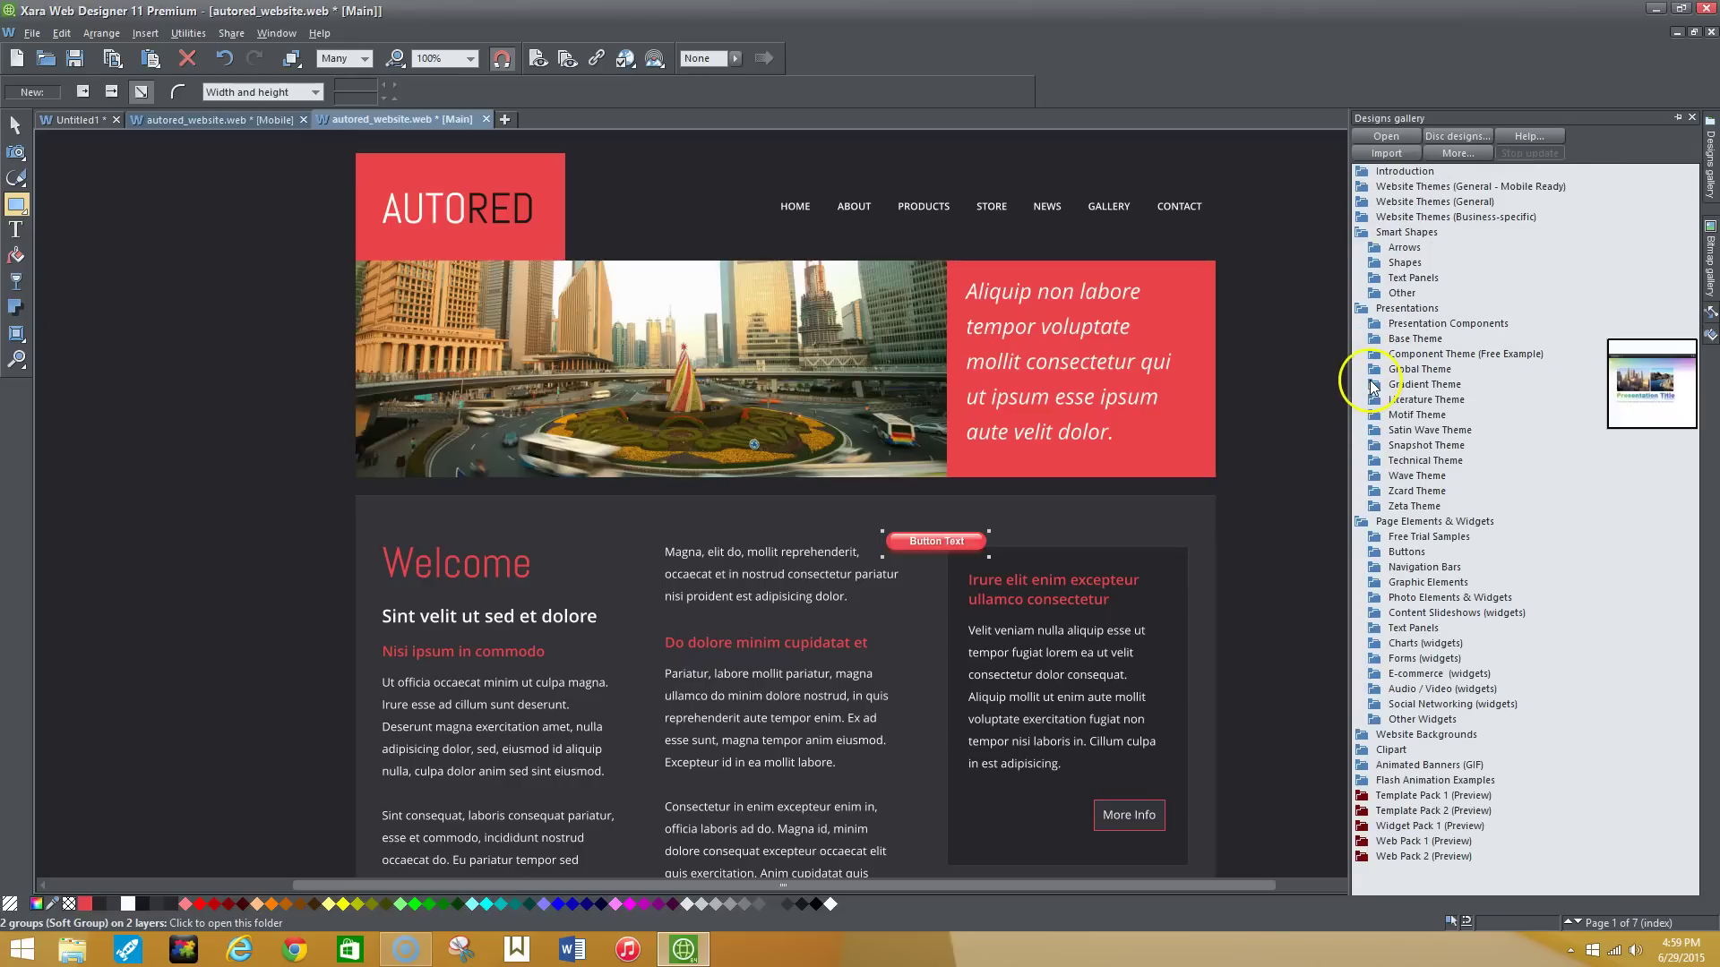
Step: Expand the Photo Elements & Widgets folder and look through its photo slideshow and gallery widgets
click(1373, 599)
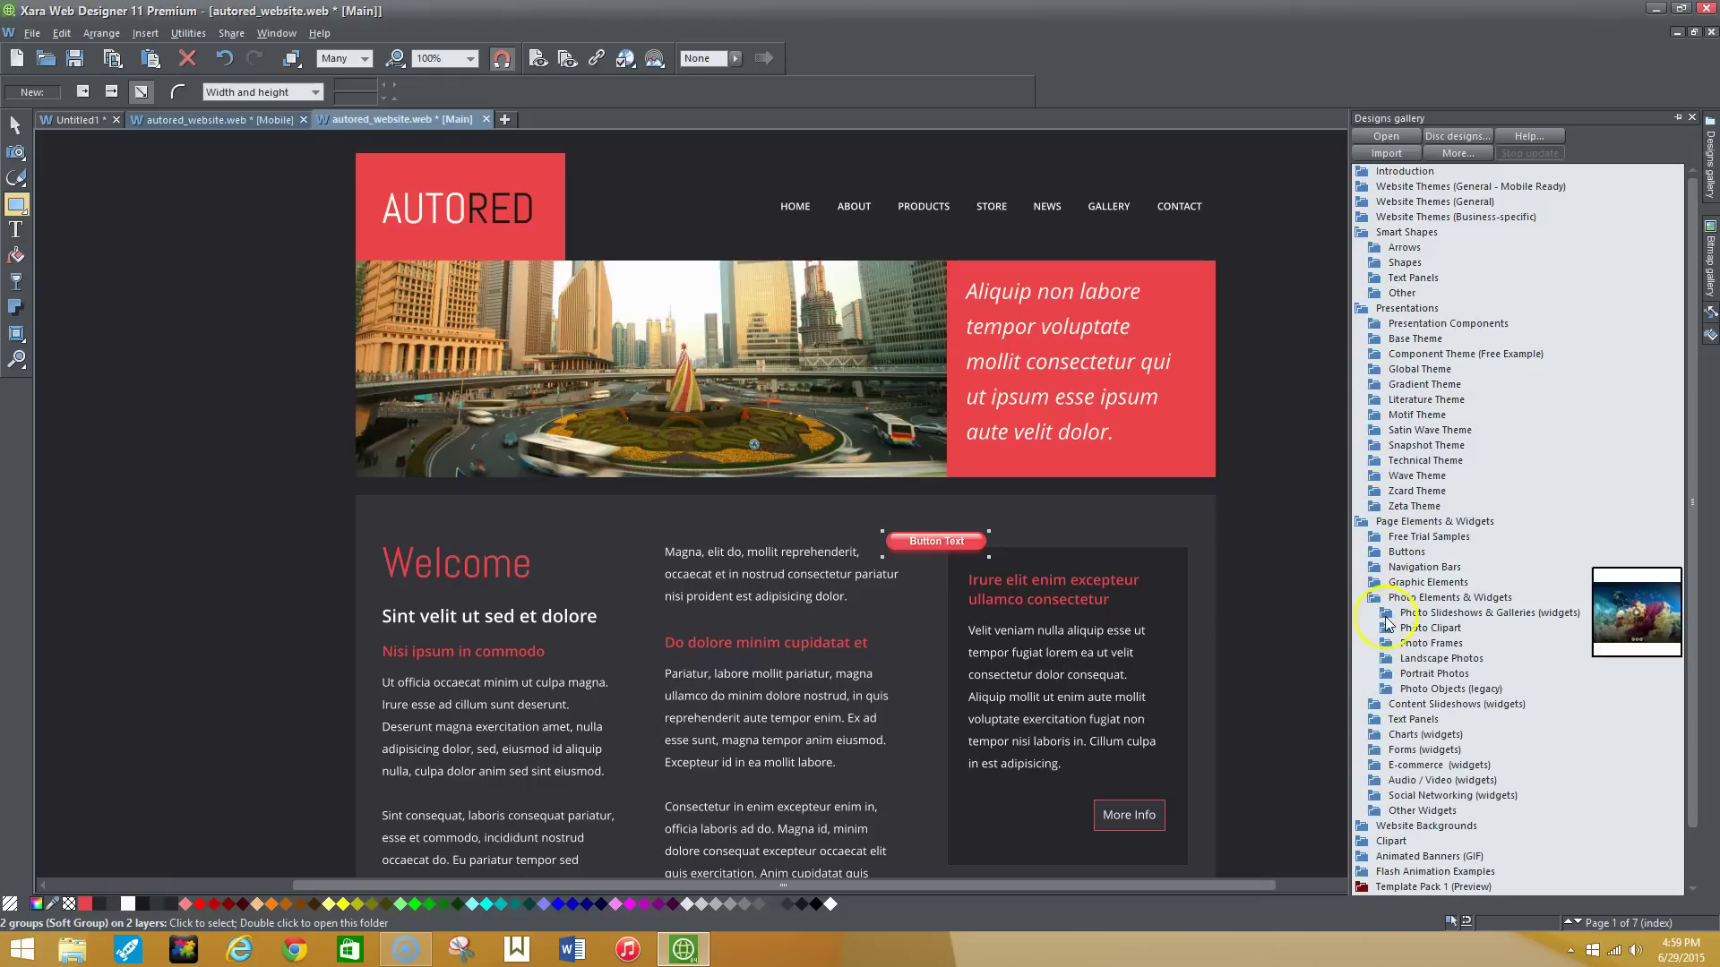
click(1386, 618)
scroll(1392, 627, down, 2)
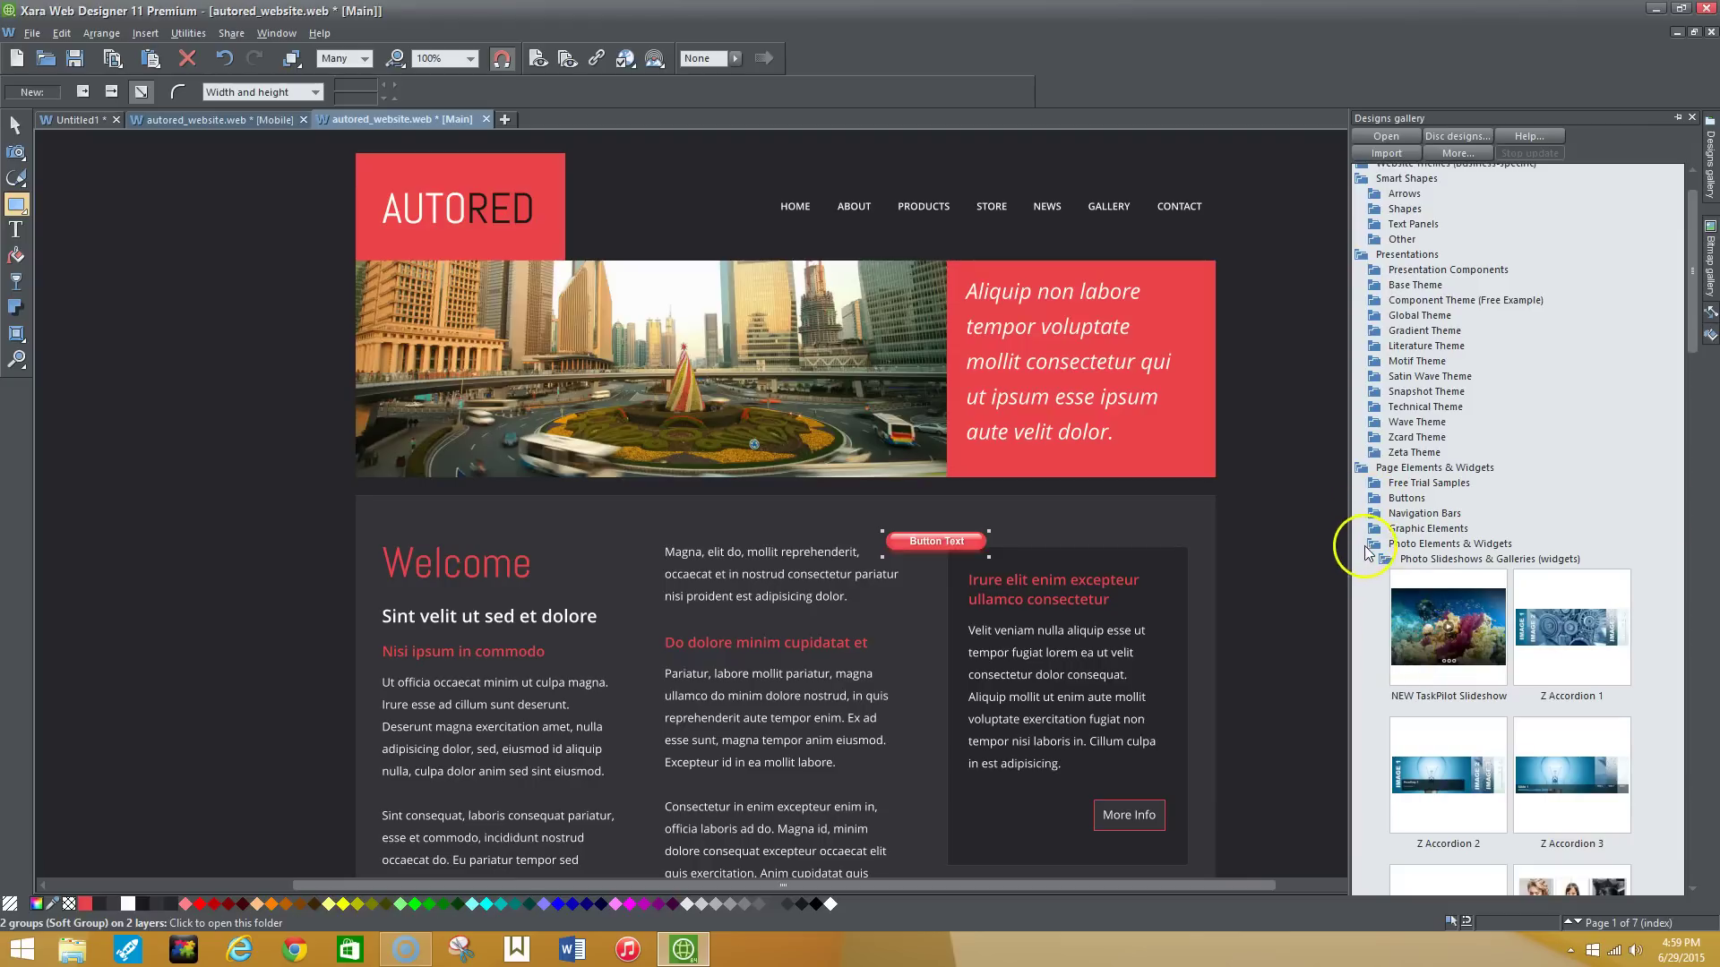
double_click(1383, 562)
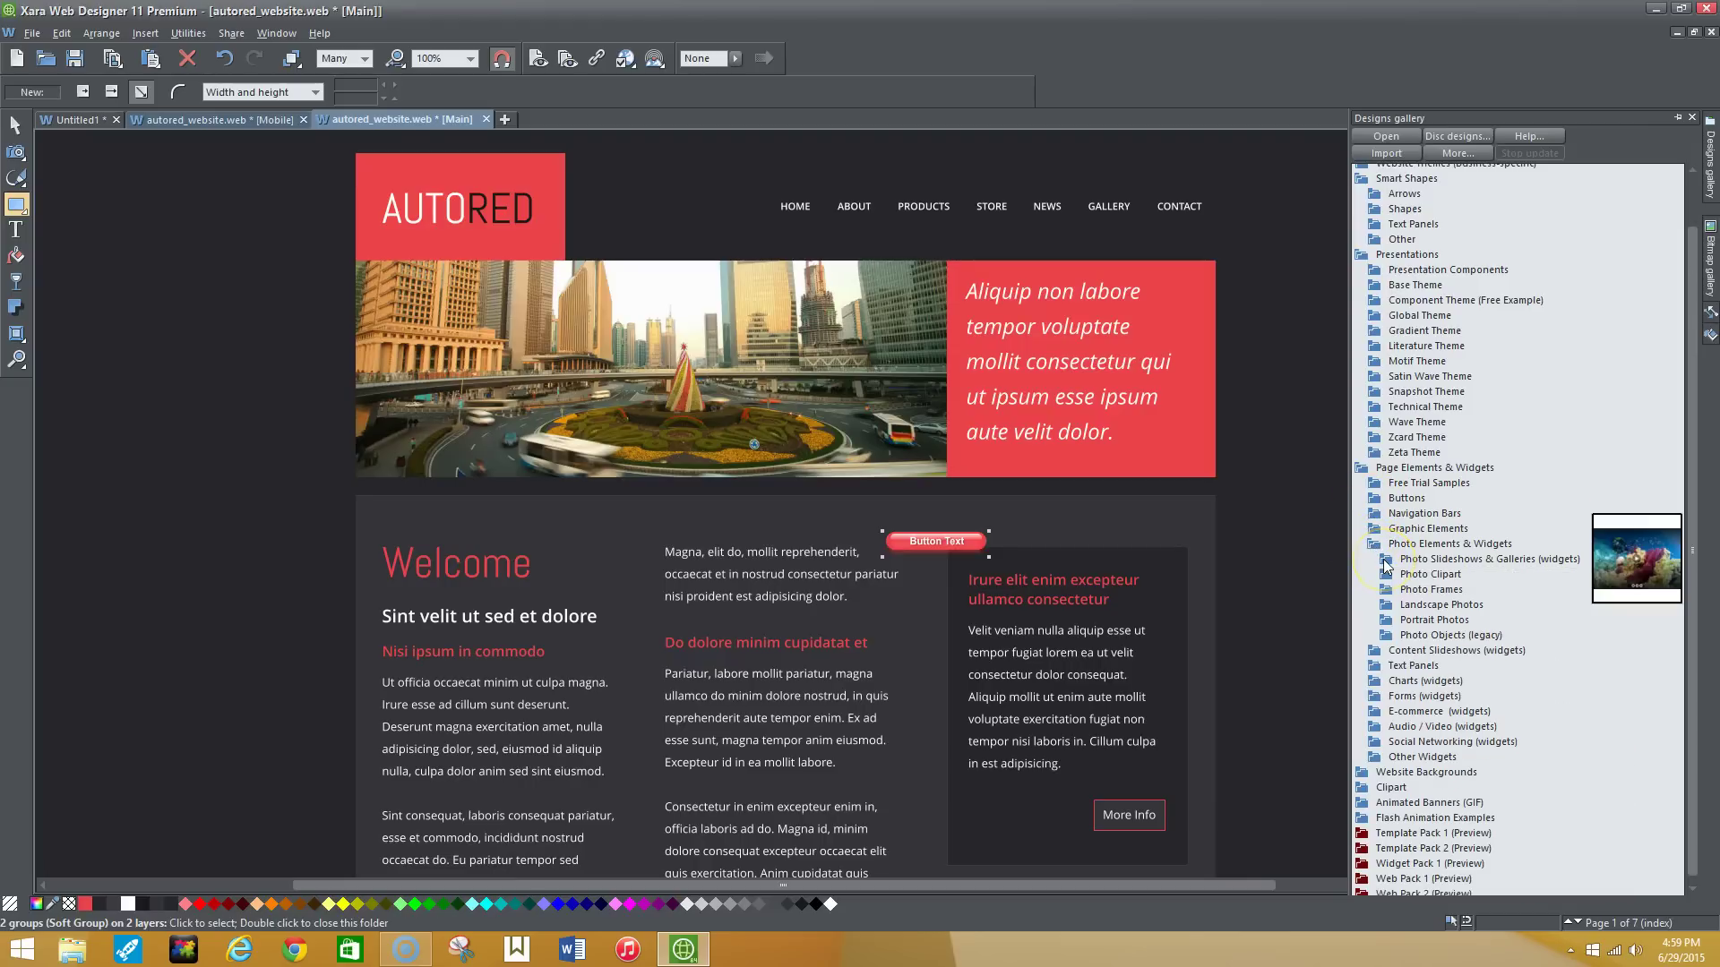
Step: Open the Photo Clipart folder and look through its images
click(1386, 592)
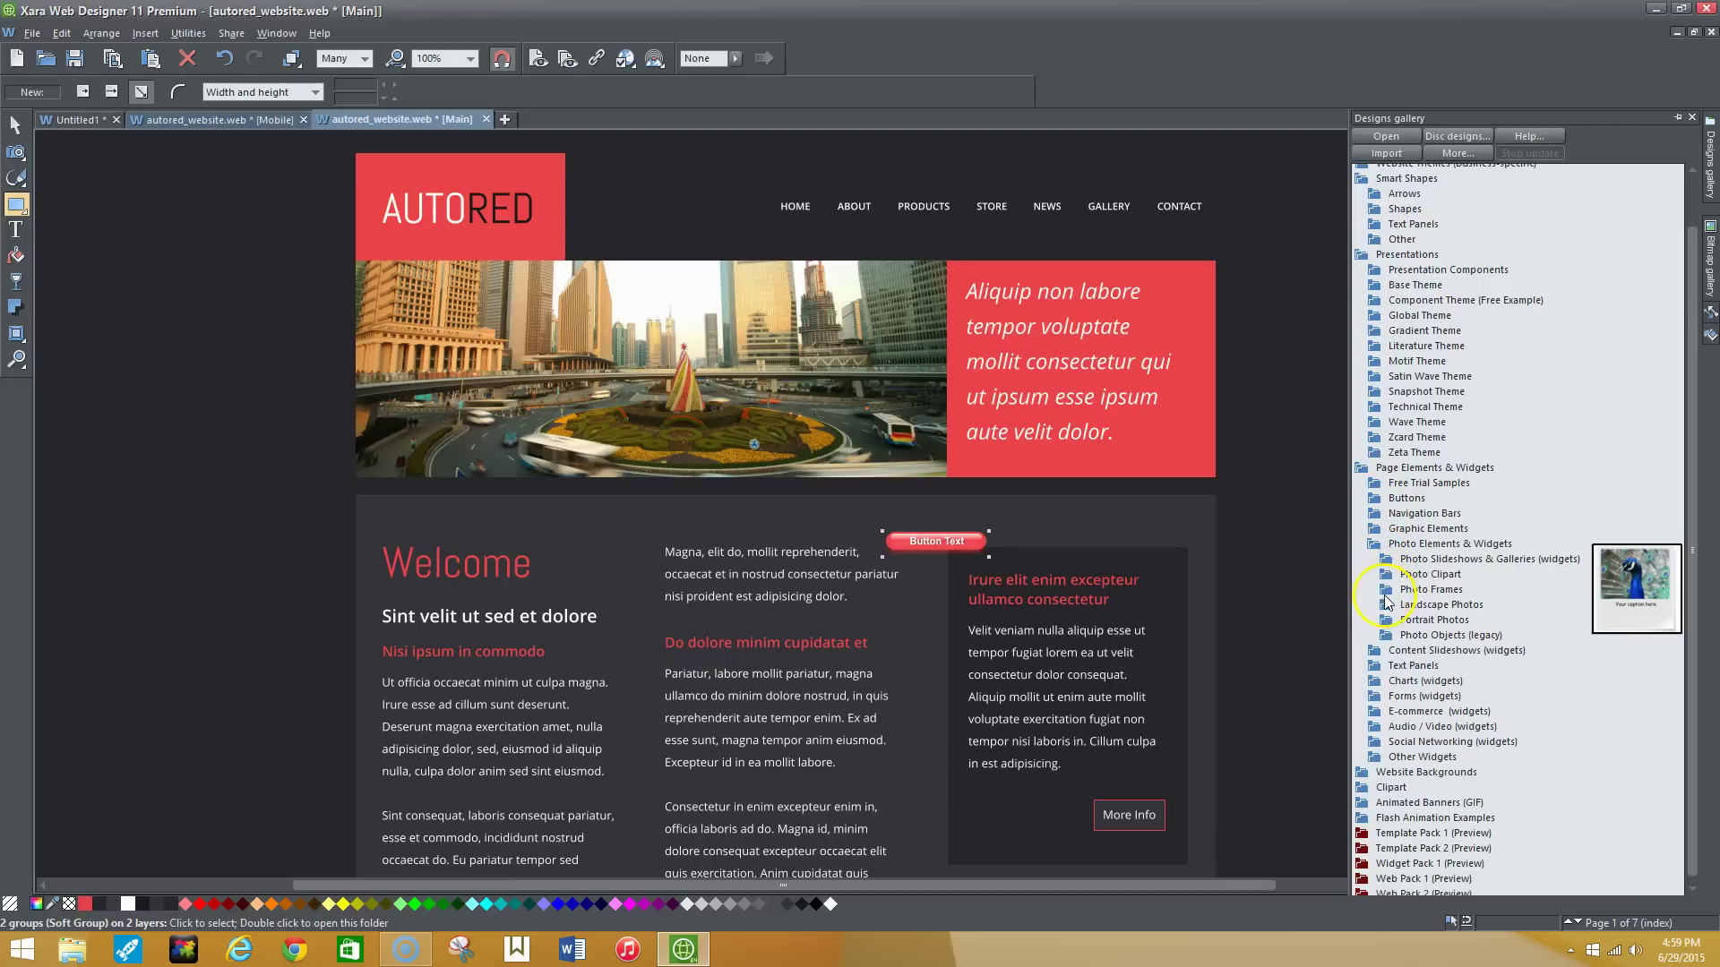
double_click(1386, 584)
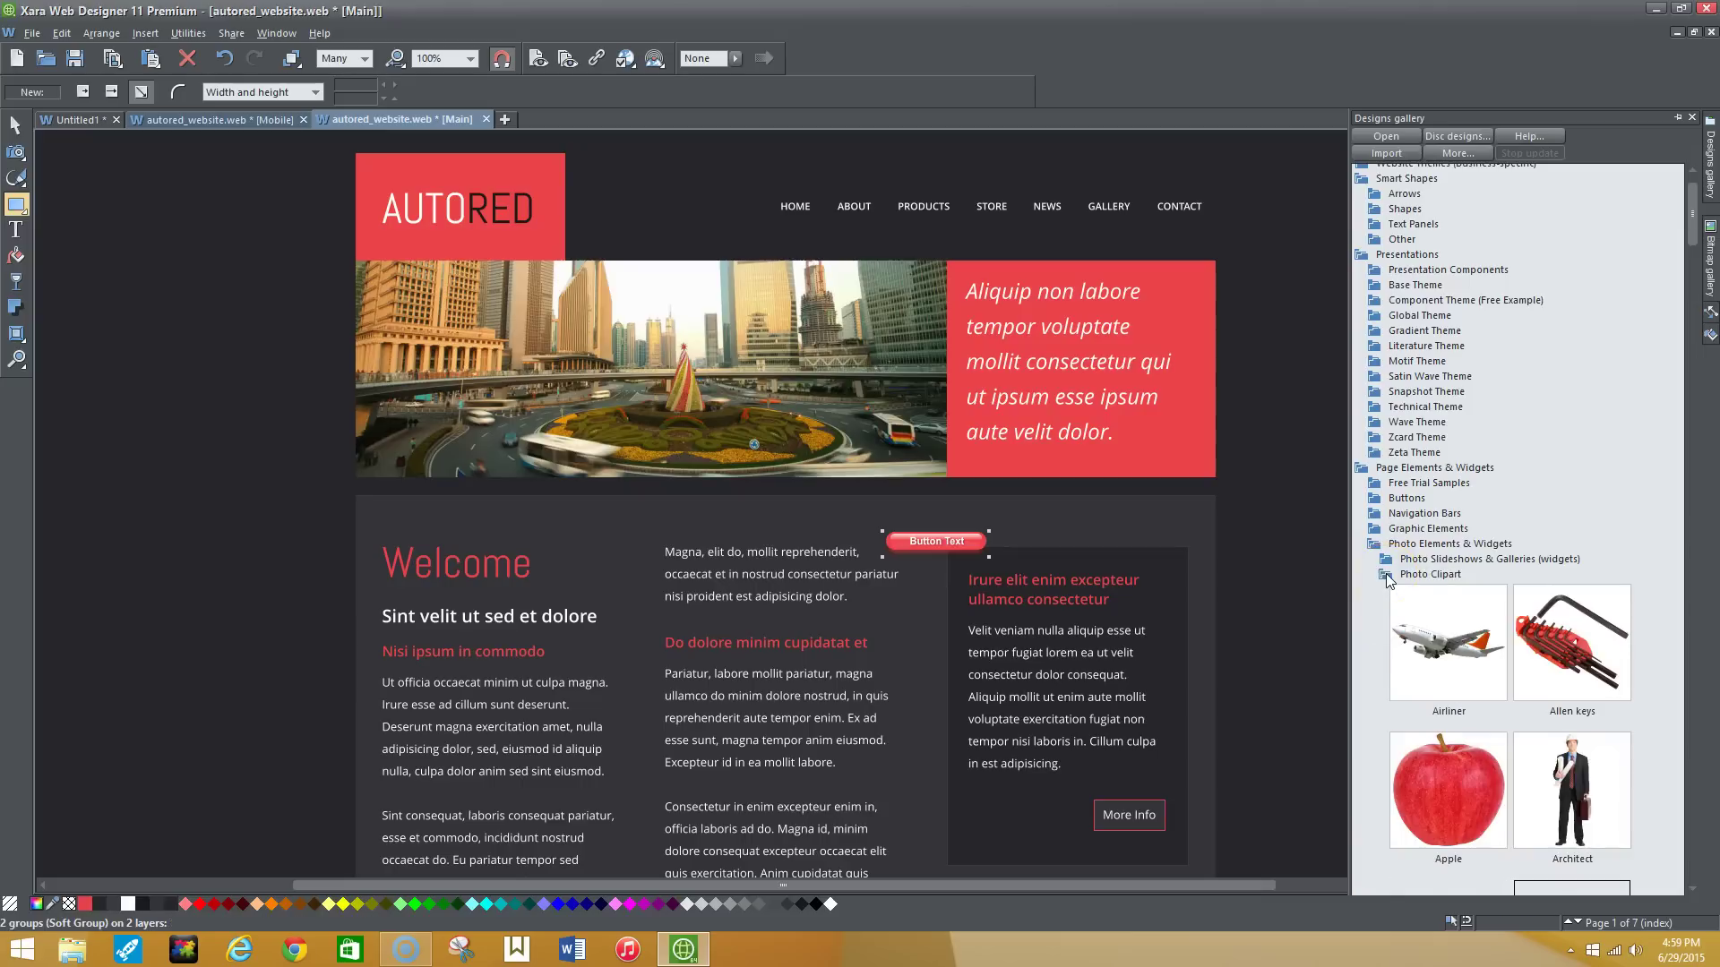
scroll(1456, 663, down, 2)
scroll(1453, 648, down, 1)
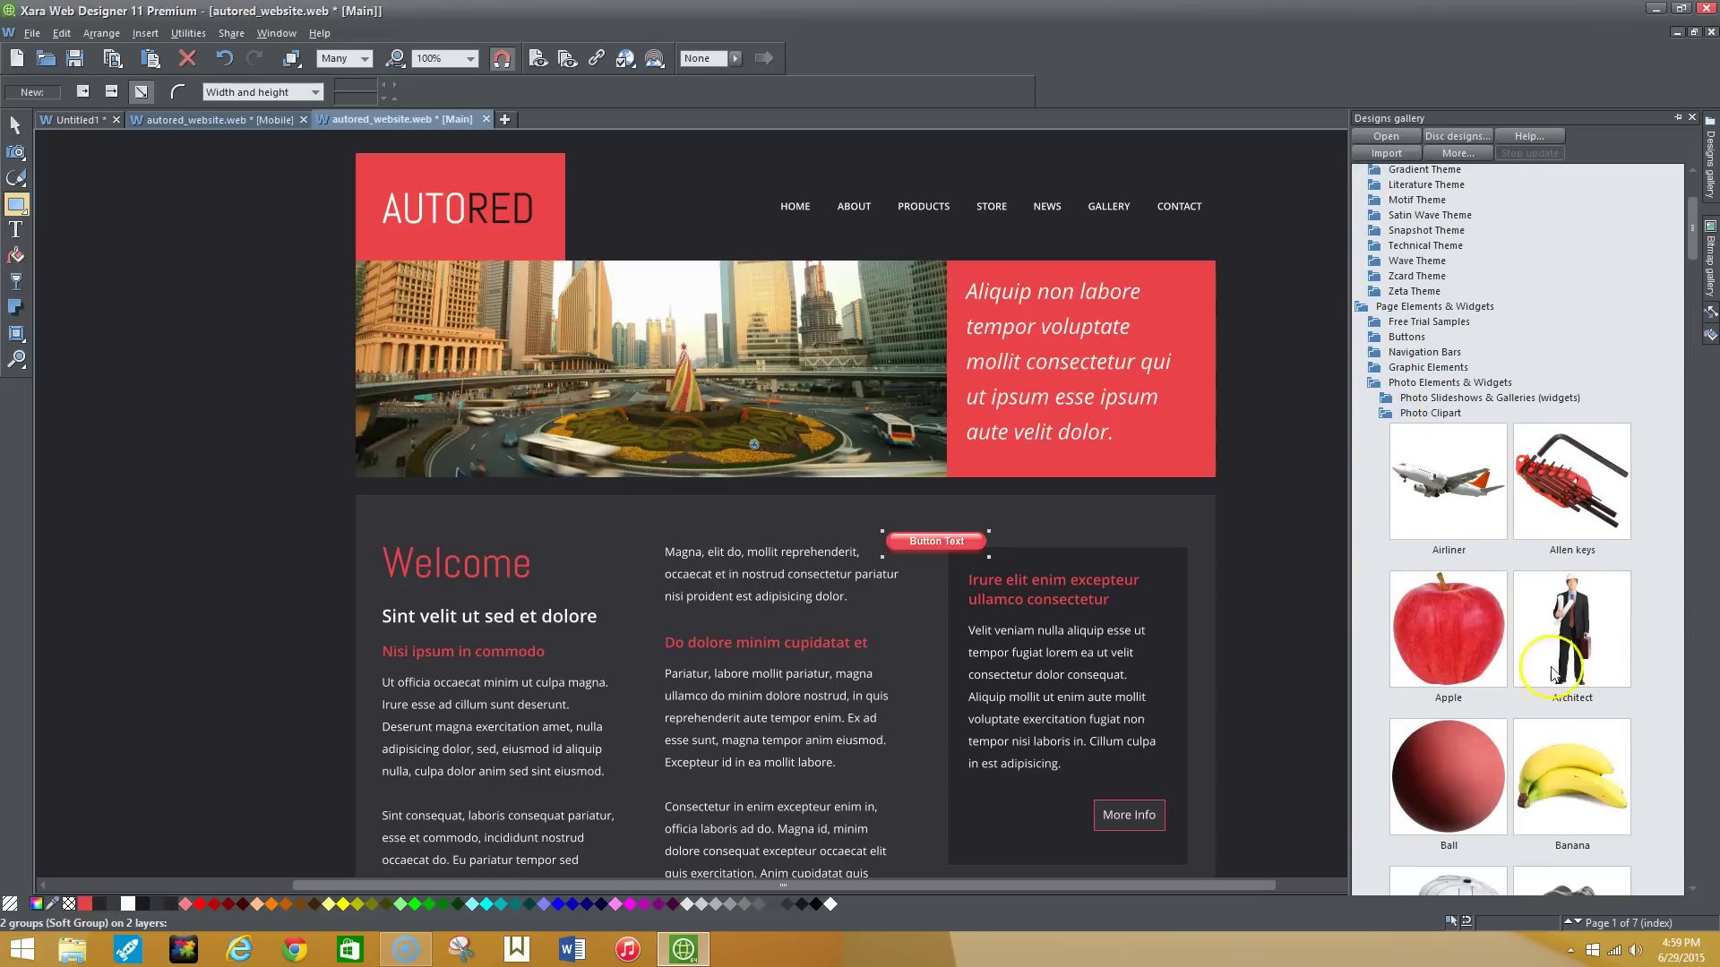
Step: Insert the Apple image from the Photo Clipart designs over the Welcome text on the index page
drag(1458, 622, 571, 548)
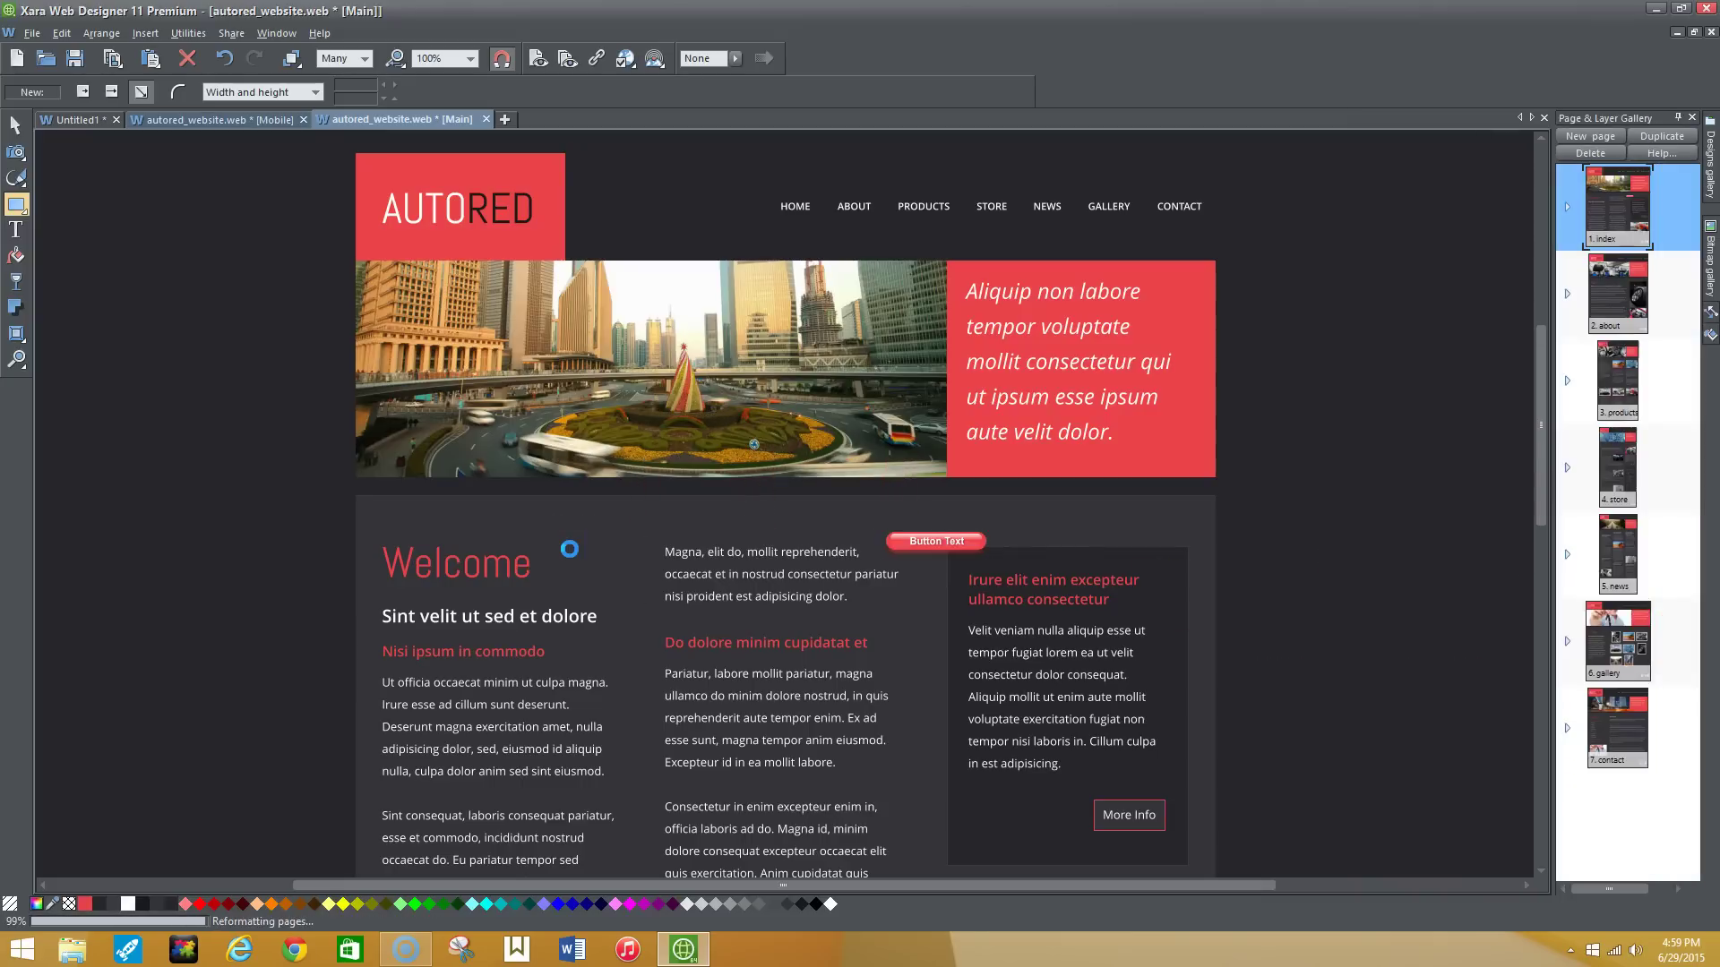
double_click(583, 573)
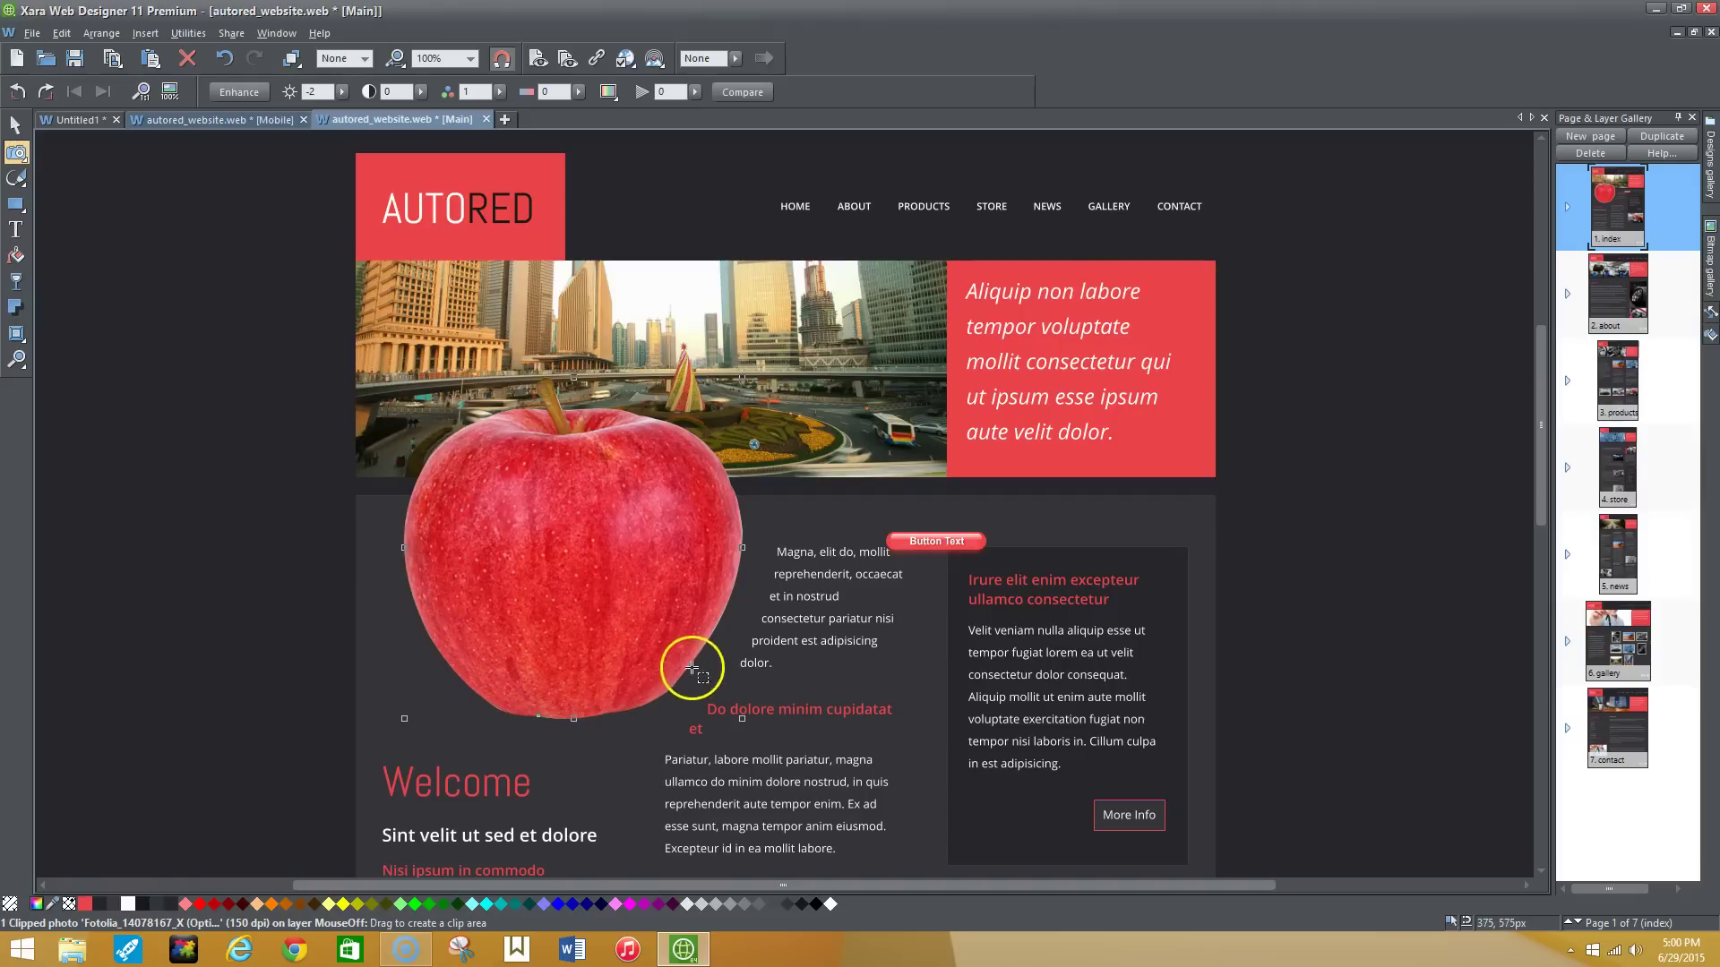
click(1709, 174)
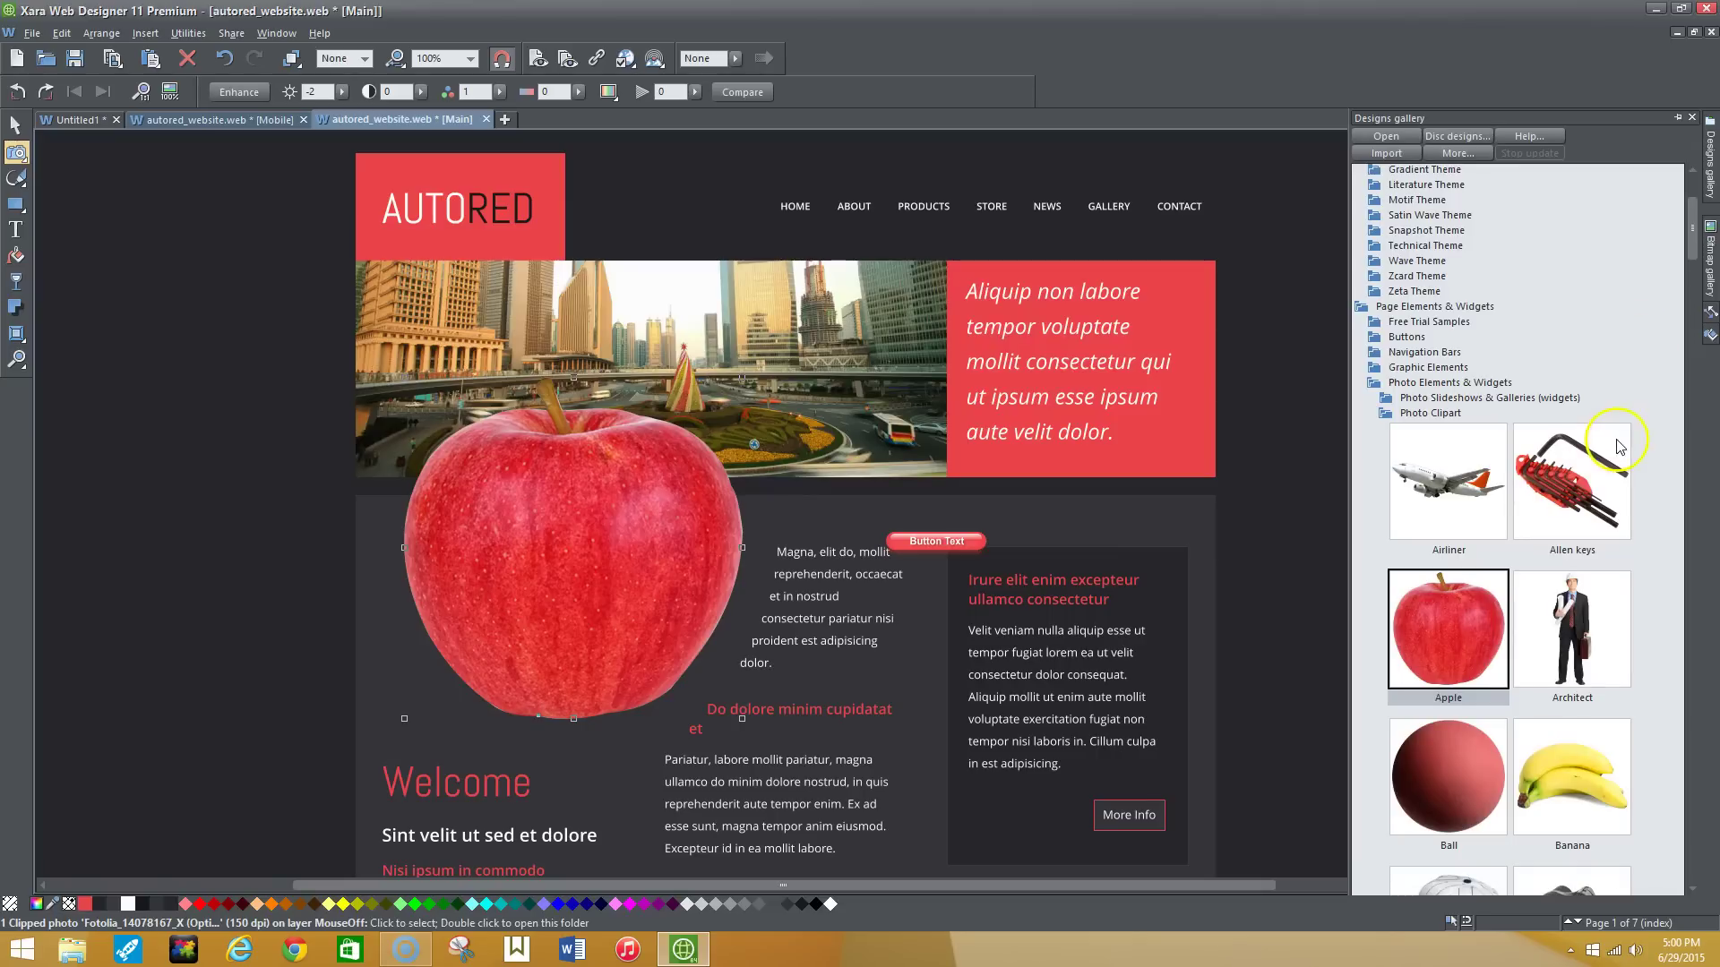
scroll(1612, 447, down, 3)
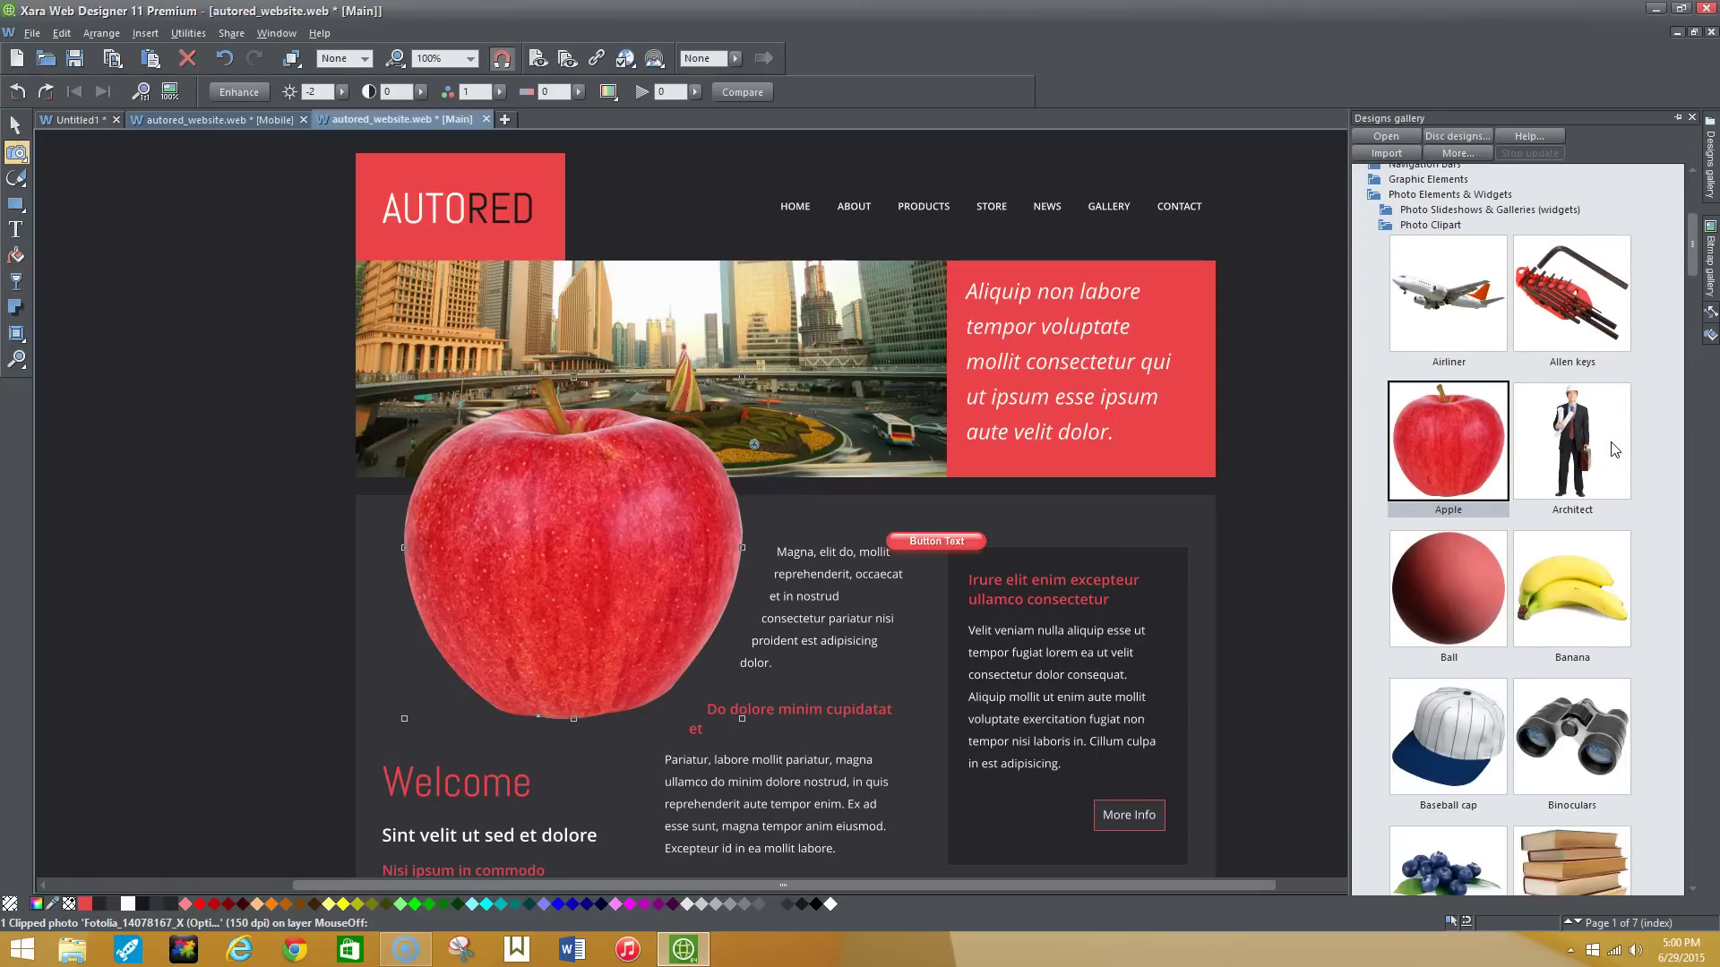
click(1404, 403)
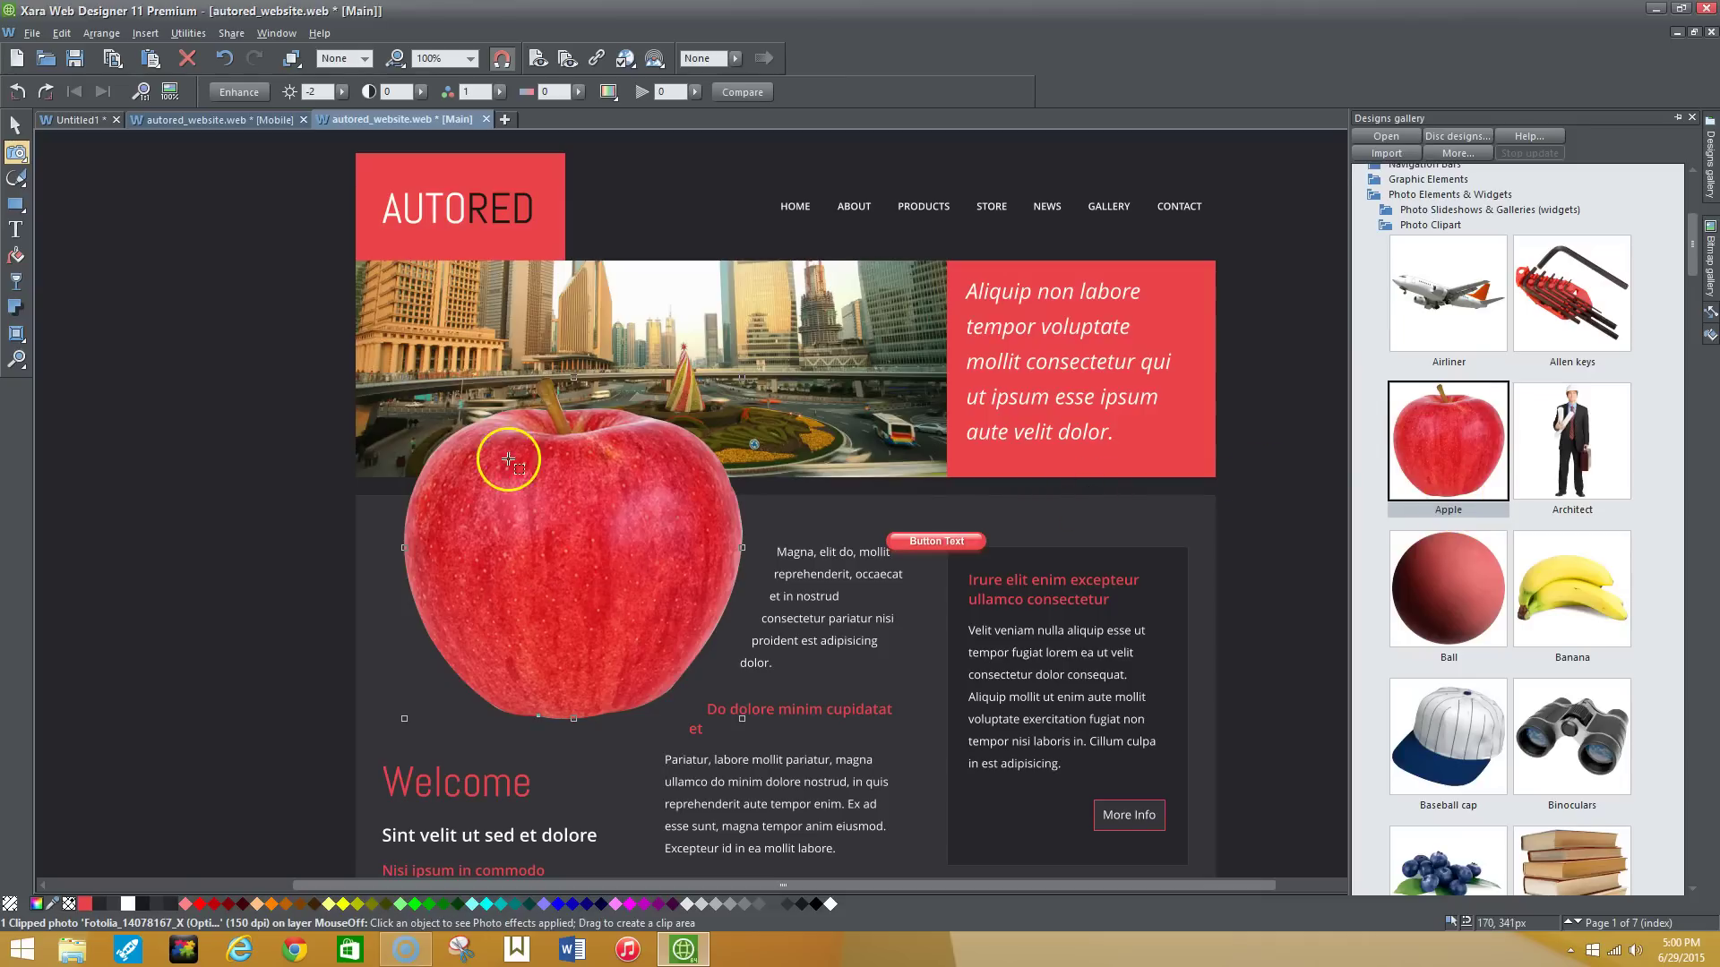
Step: Move the apple down into the dark content area and shrink it proportionally to about 181 by 183 px
click(15, 126)
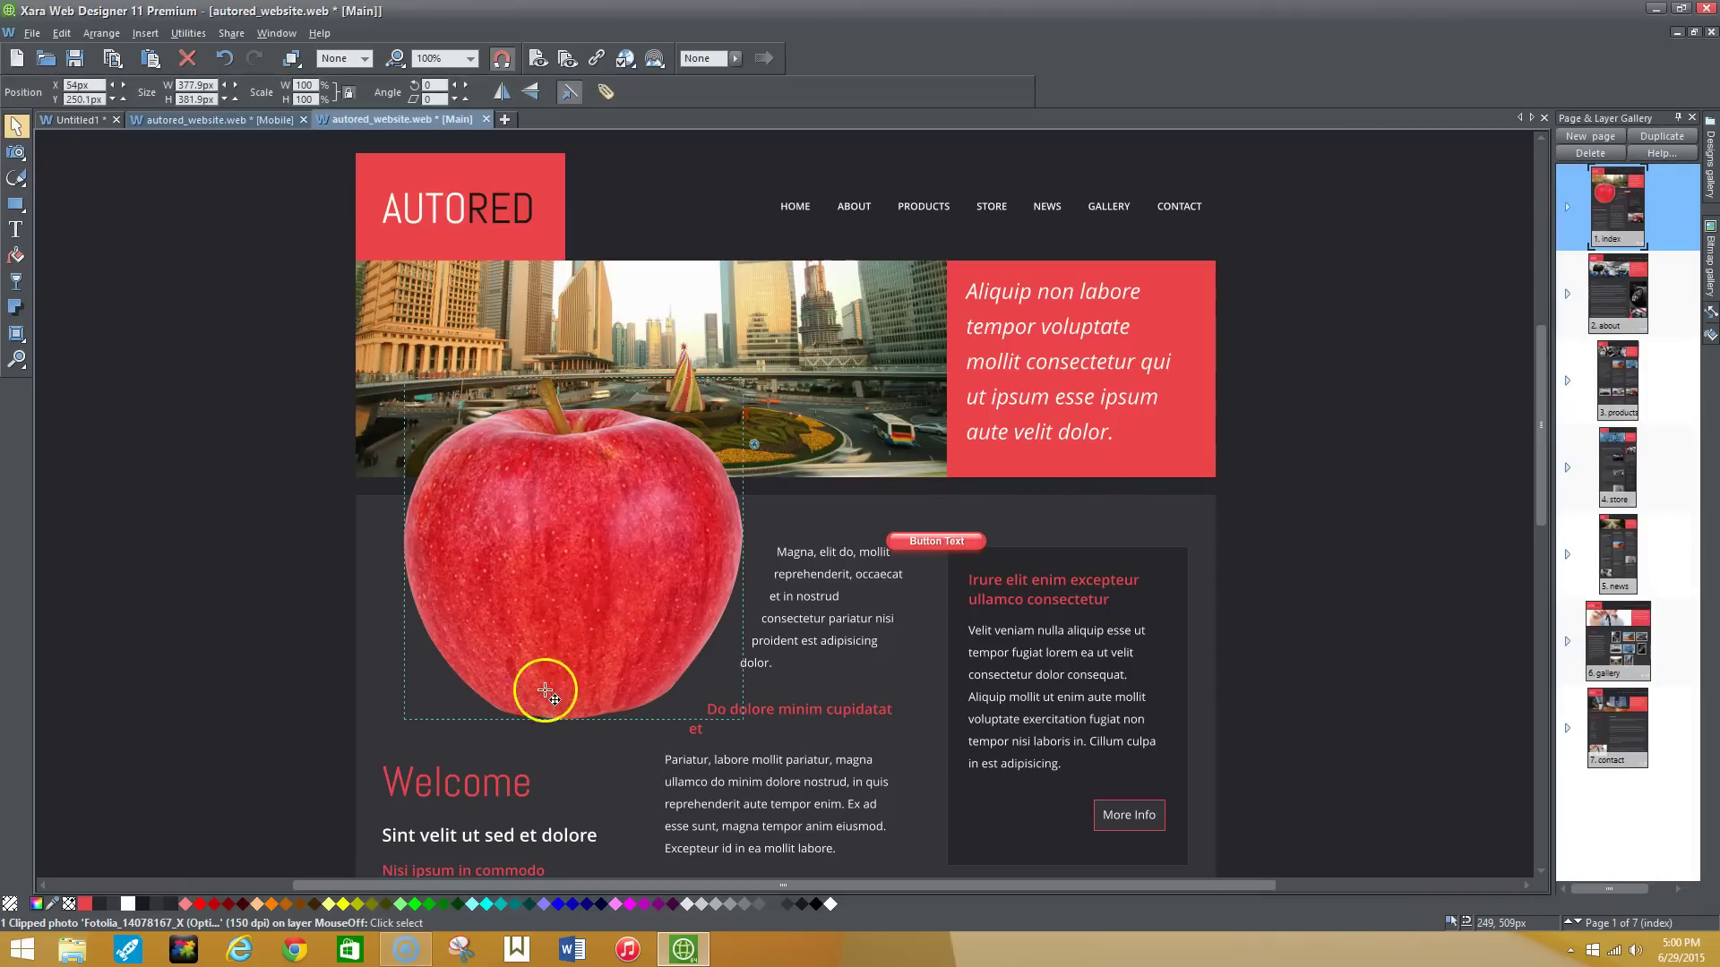
drag(494, 433, 451, 536)
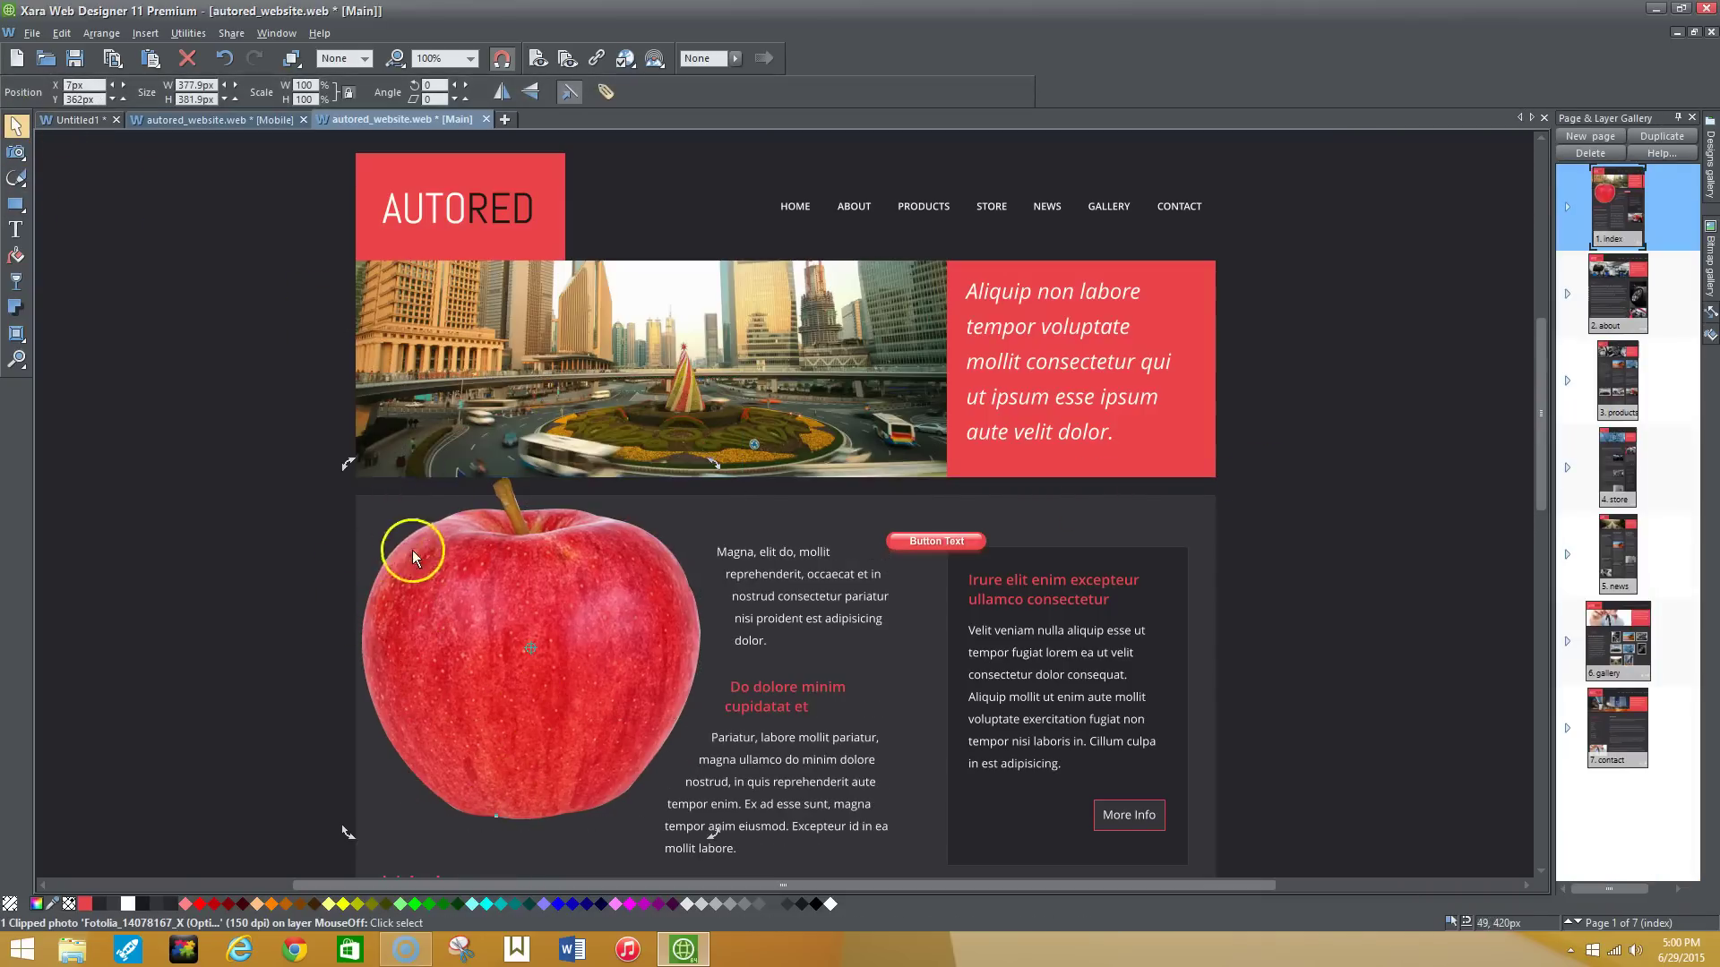
drag(346, 462, 618, 669)
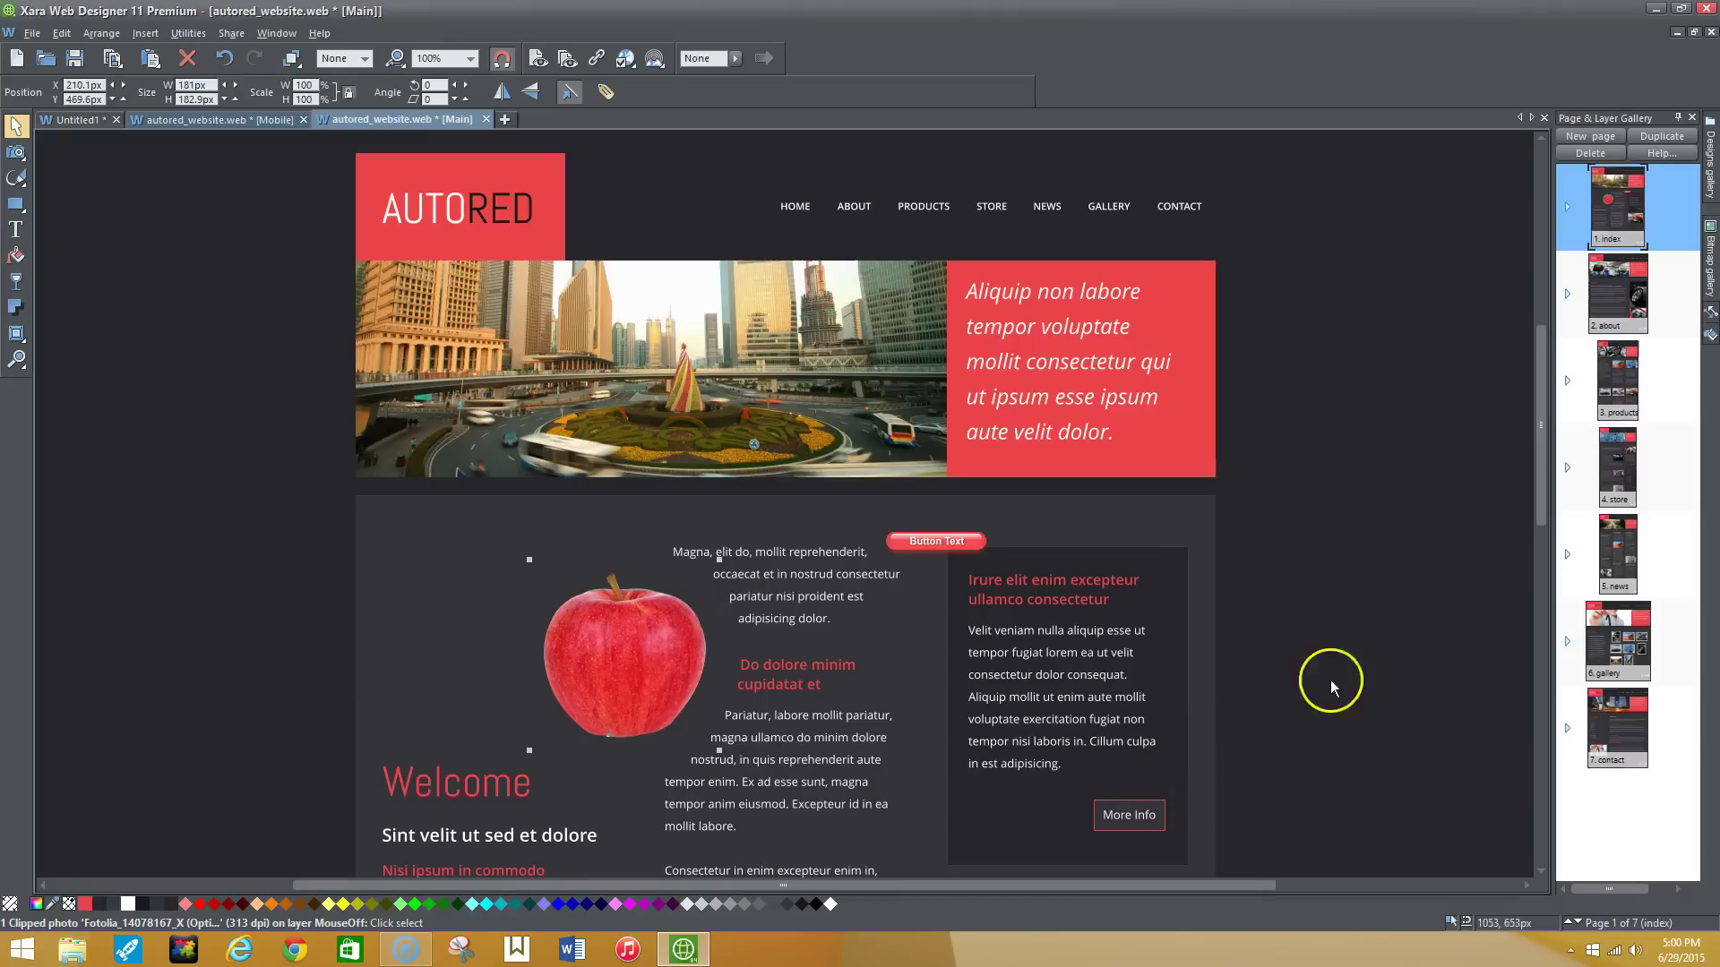
Step: Bring the Designs gallery back up, collapse the Photo Elements & Widgets folder, and expand the Website Backgrounds folder
click(1711, 171)
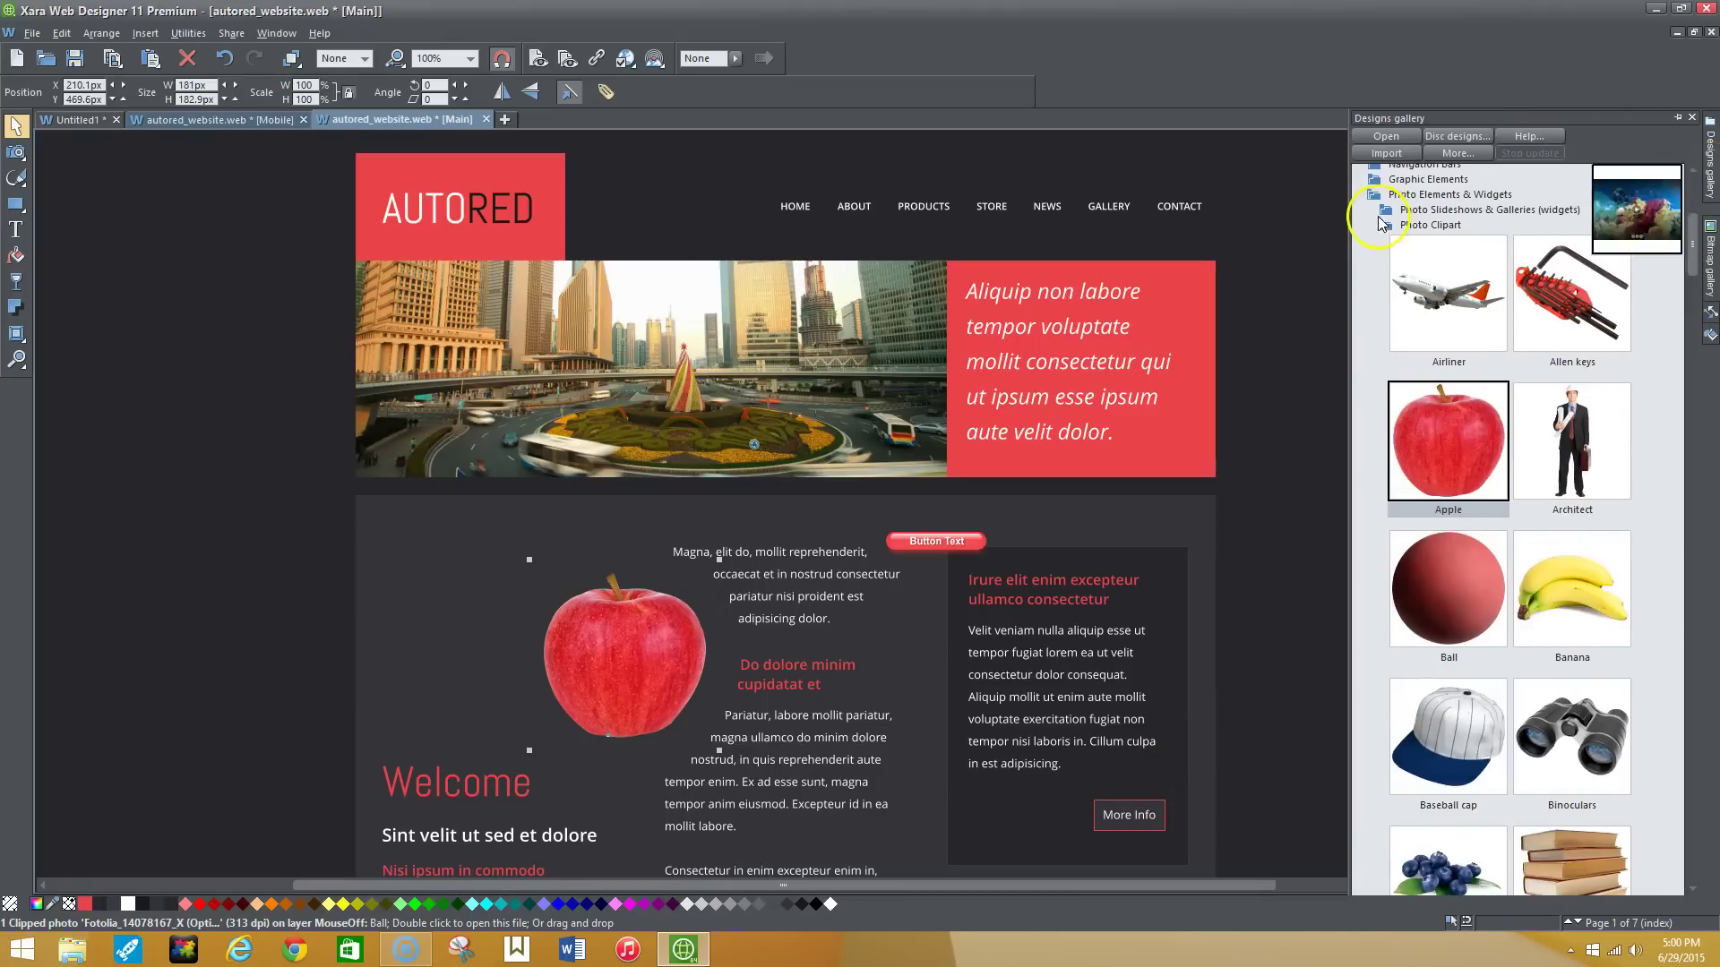
click(1354, 195)
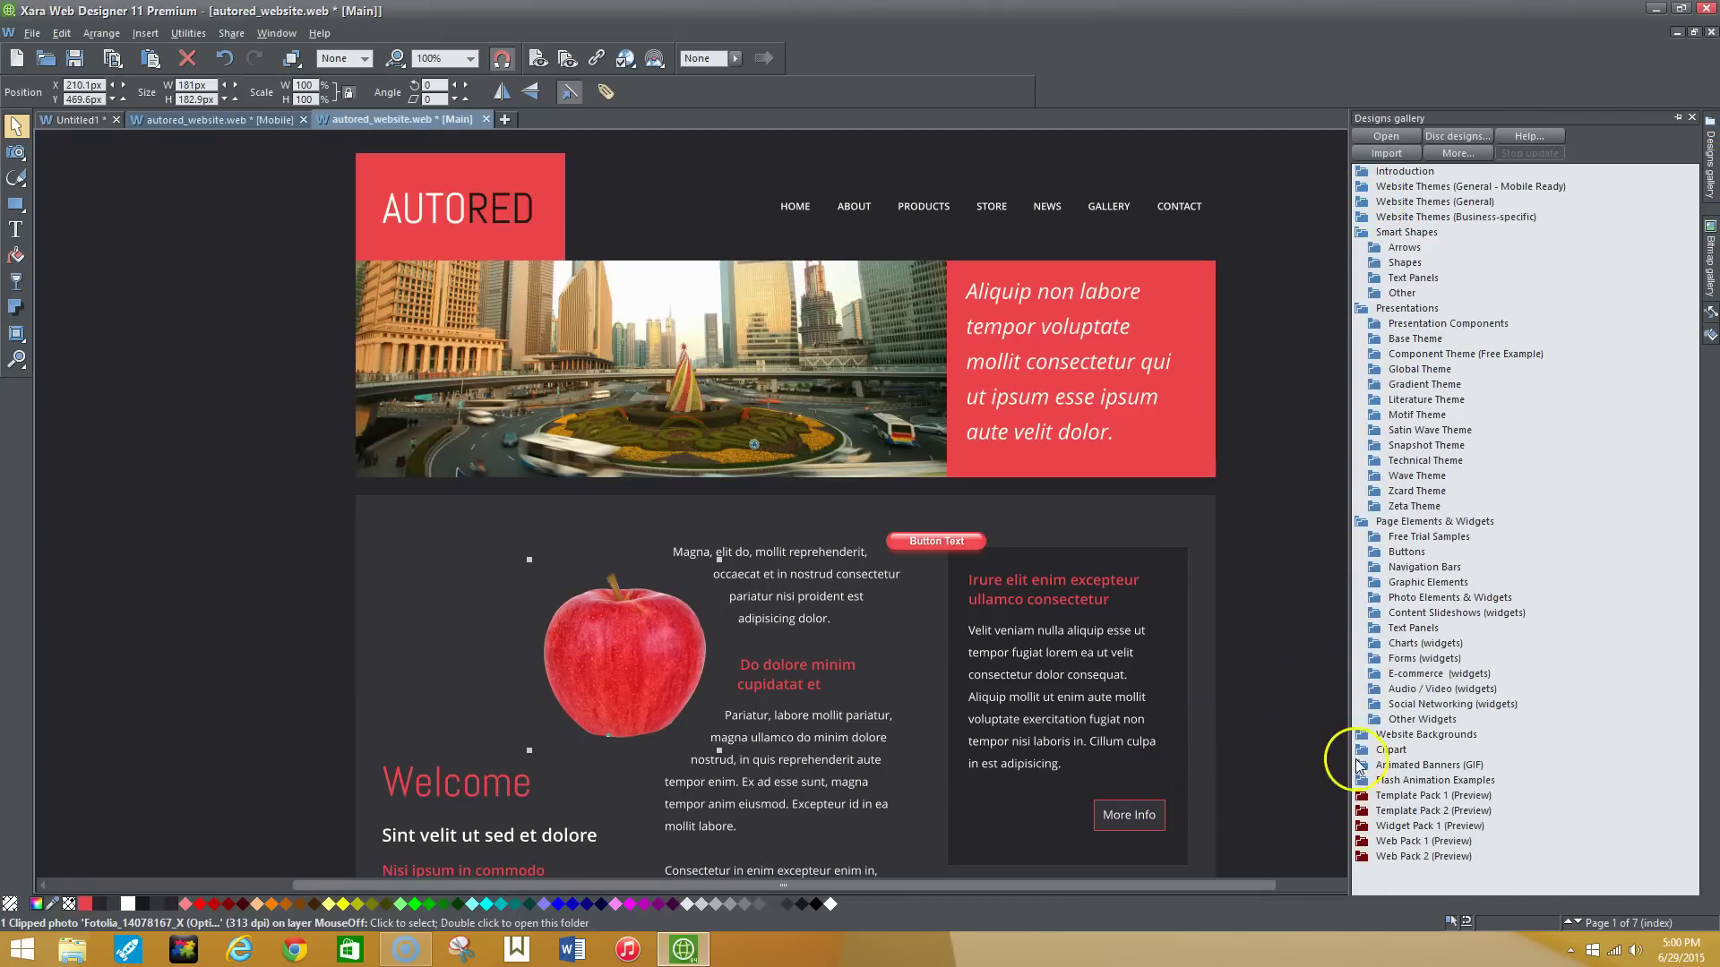
click(1362, 734)
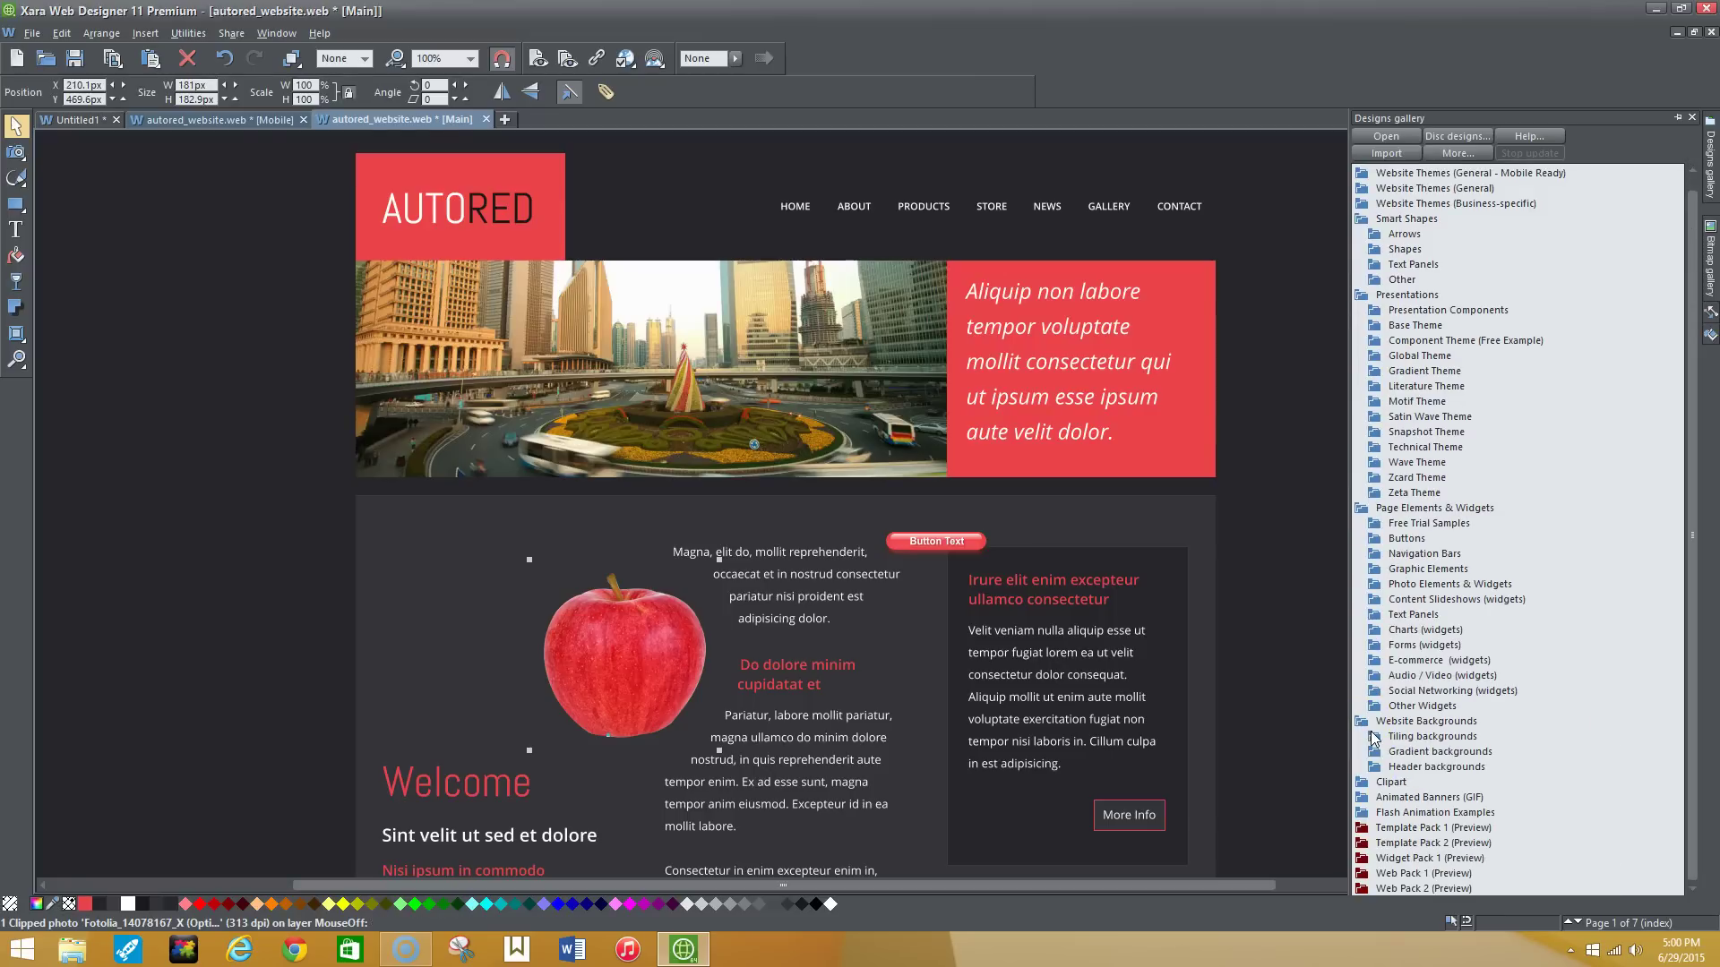
click(1384, 631)
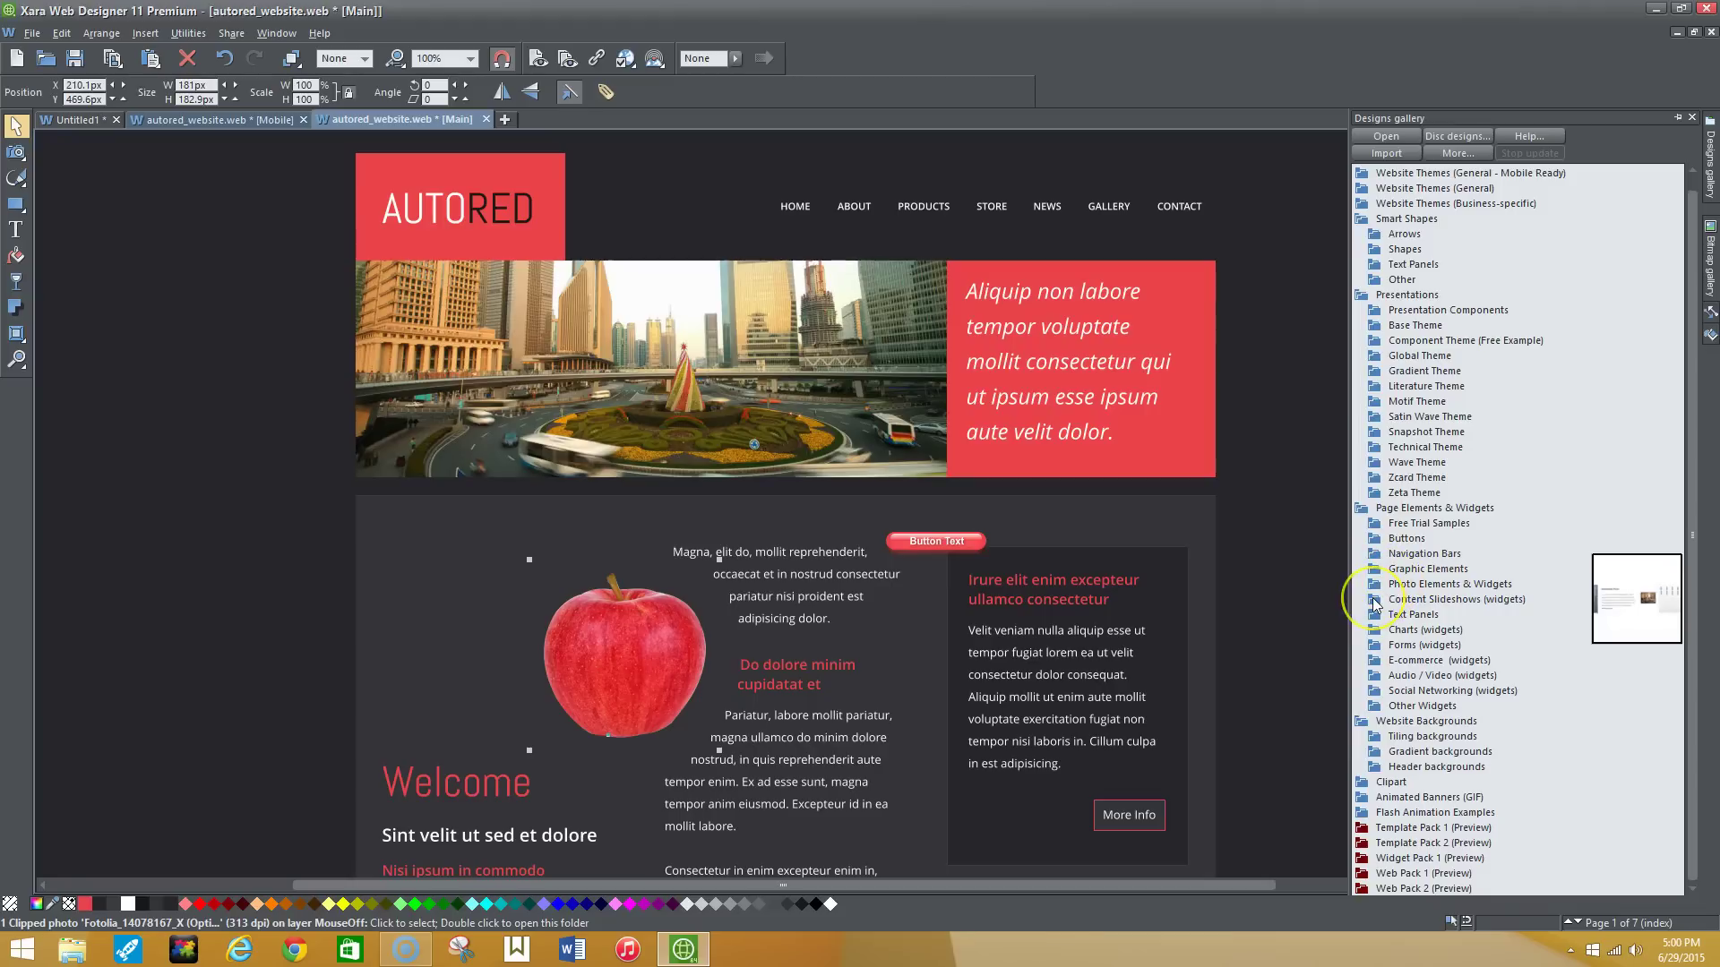
Step: Look through the Content Slideshows widgets, including Easy Accordion, and collapse the folder again
click(1377, 605)
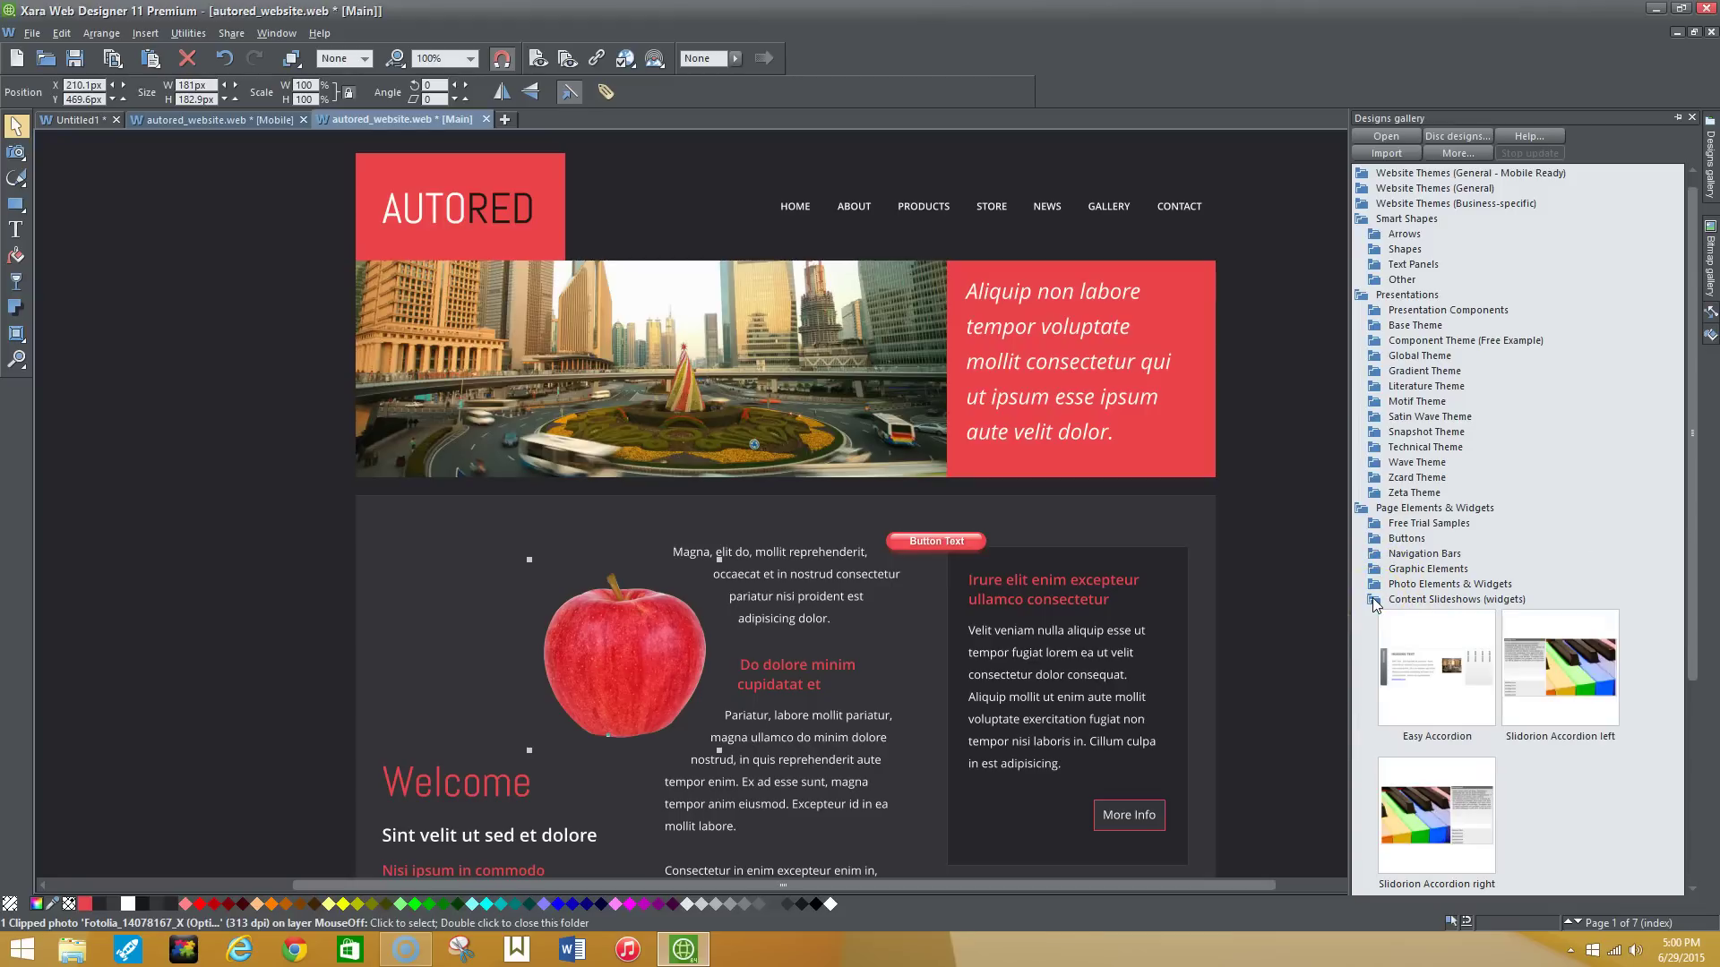
click(1415, 668)
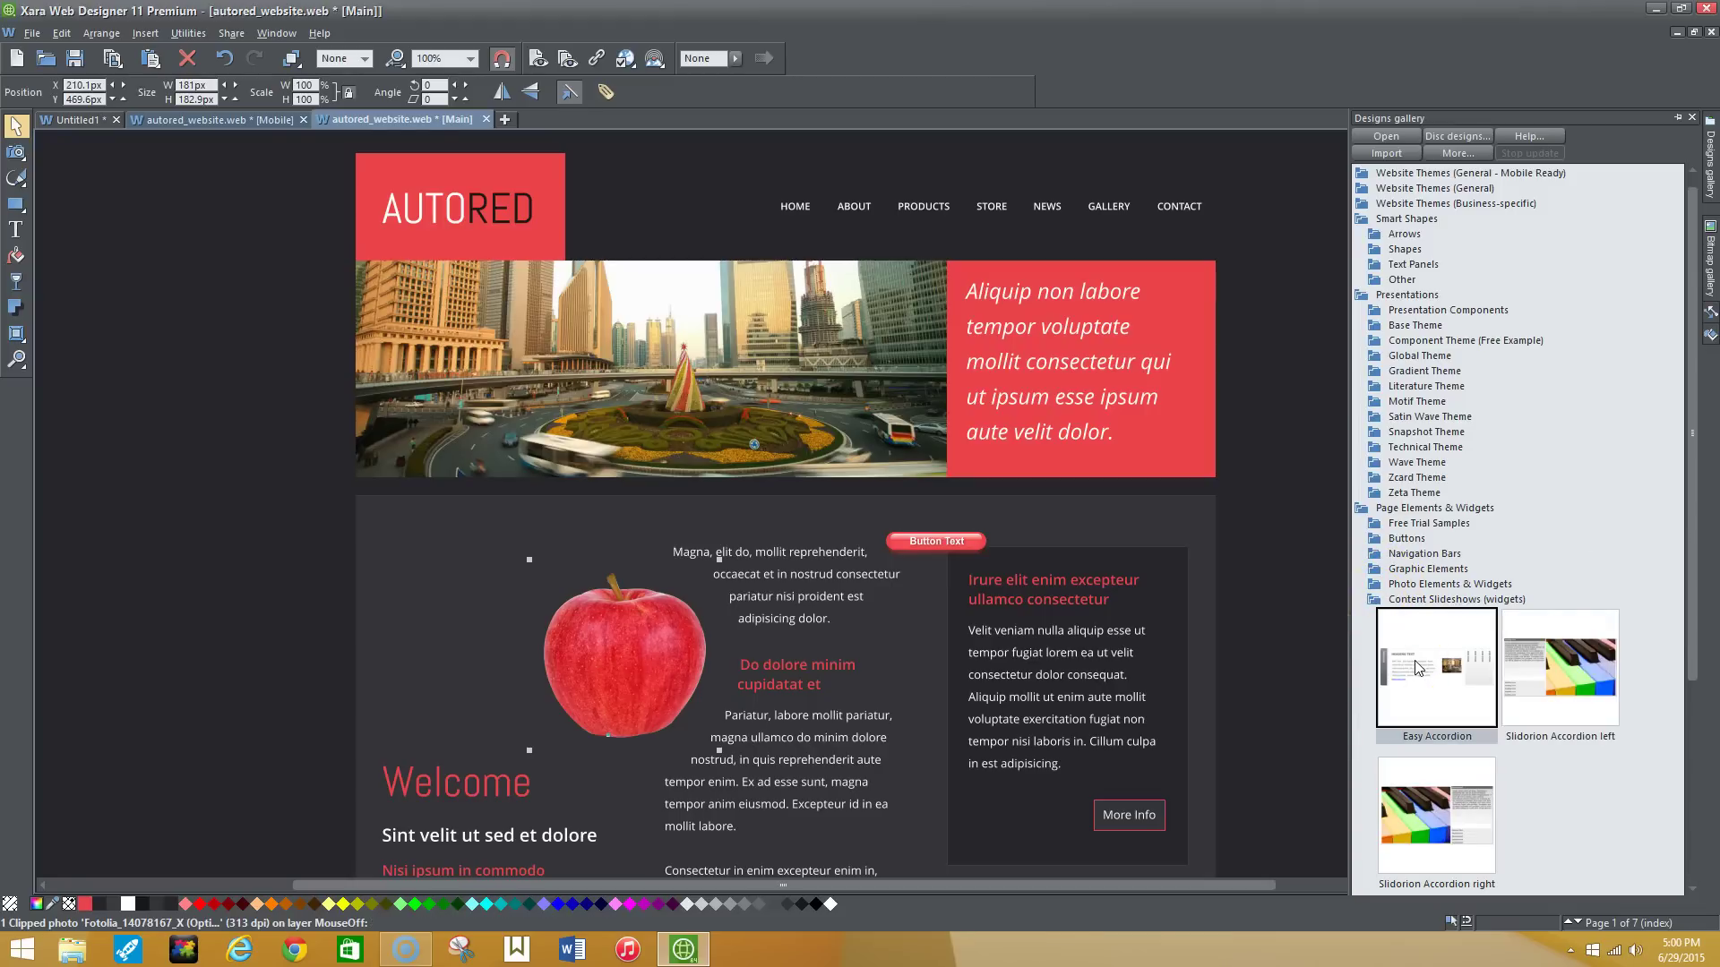
click(1430, 670)
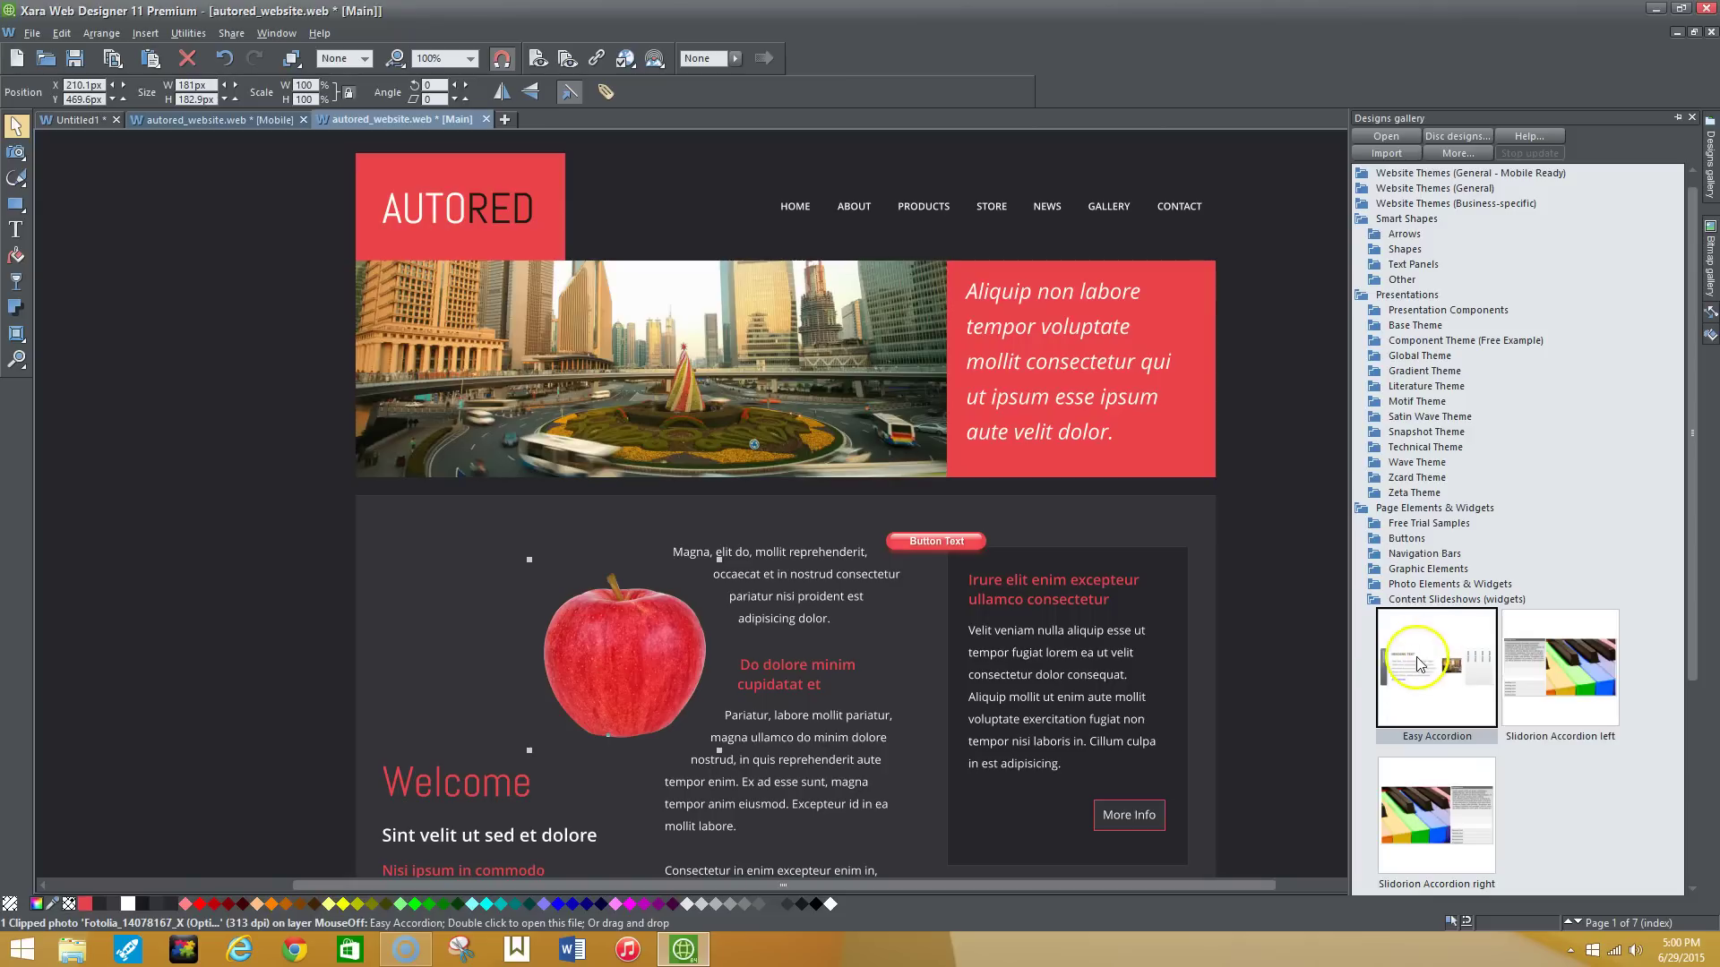
click(1377, 609)
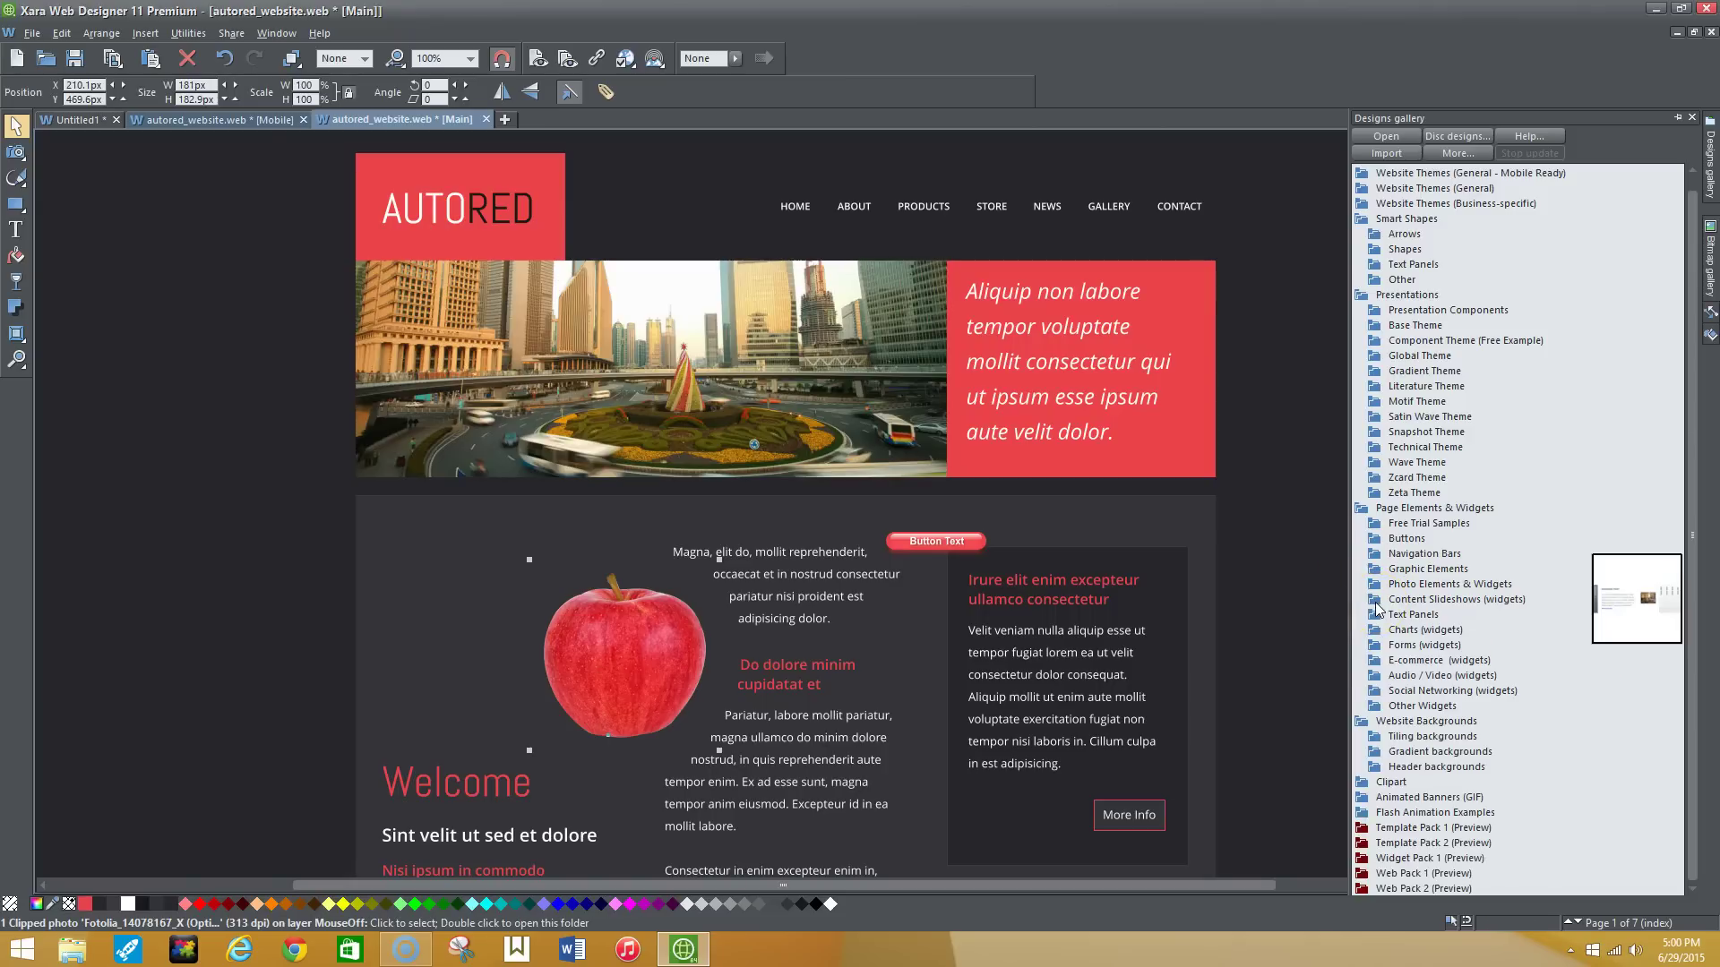
Step: Preview the Text Panels and Charts folders, and look through the form builders in the Forms widgets folder
click(1377, 617)
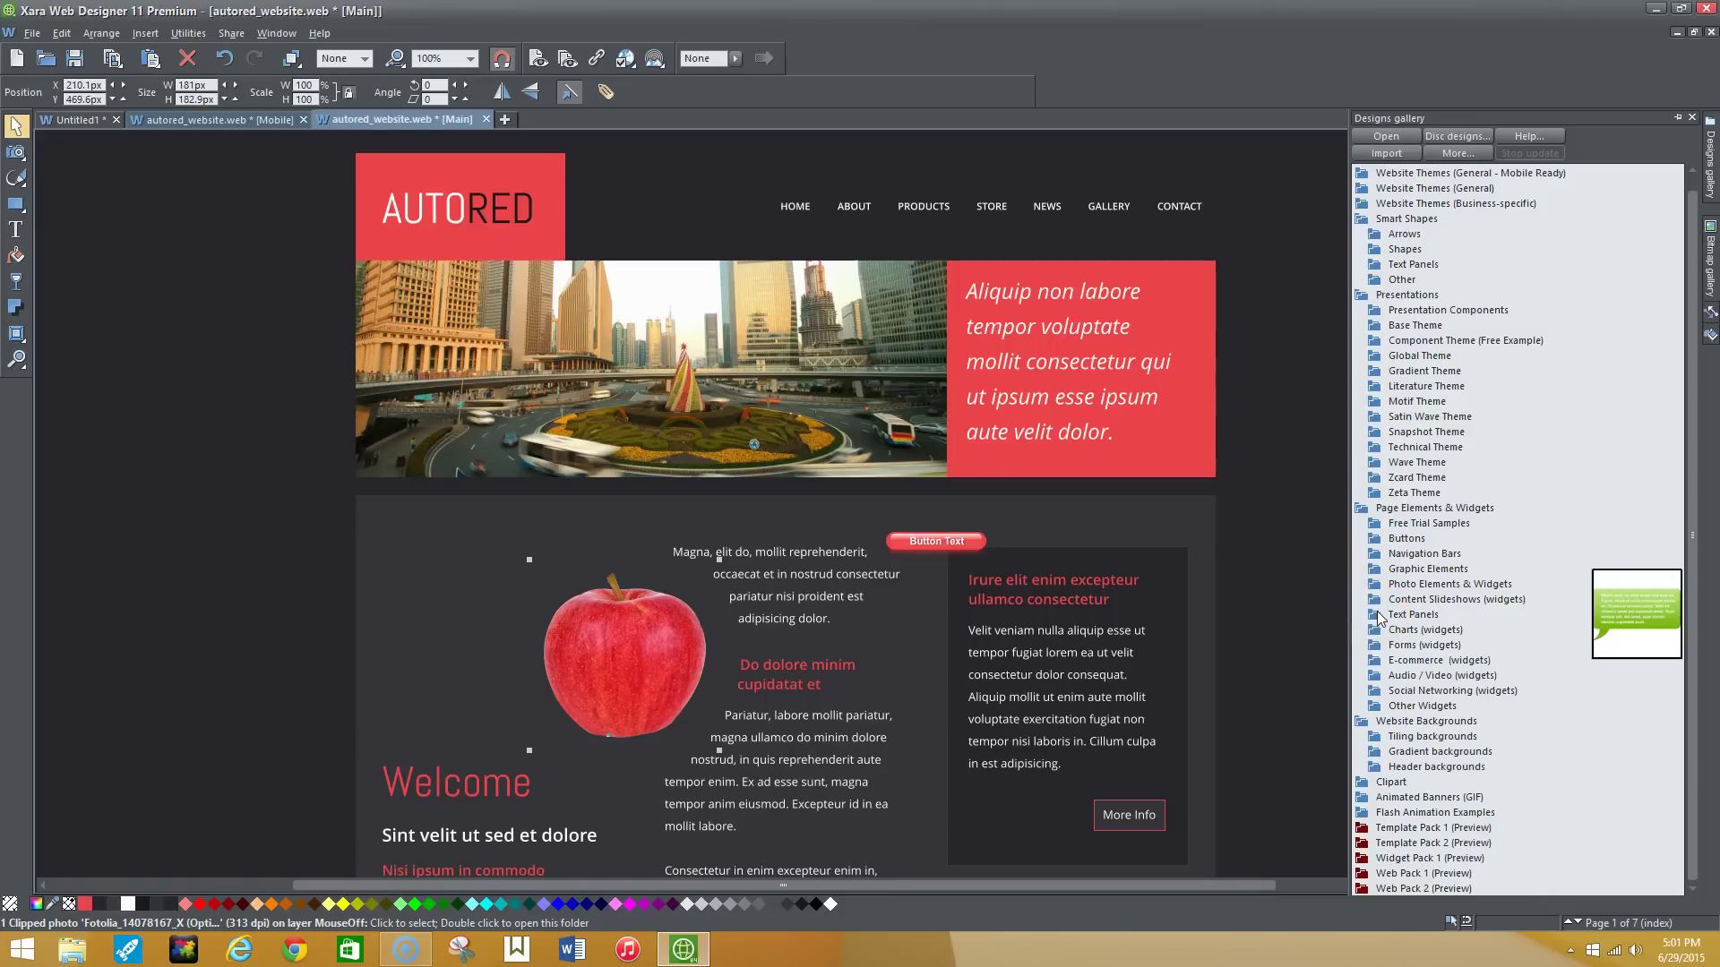
click(1378, 619)
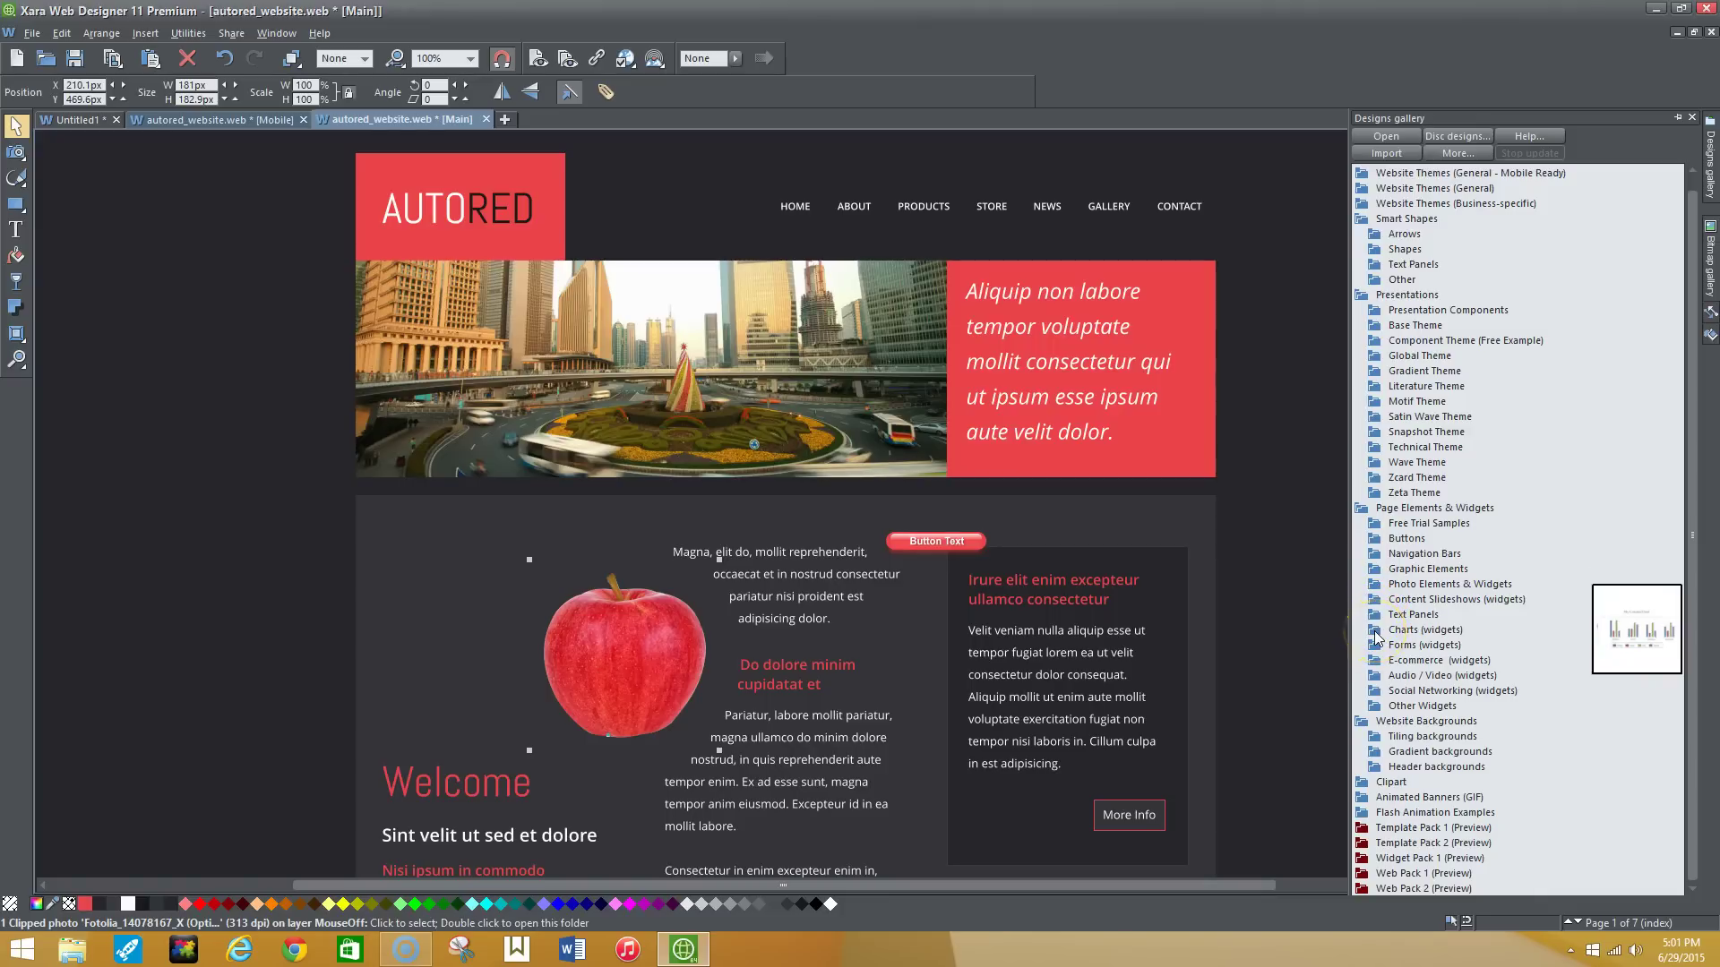
click(1378, 645)
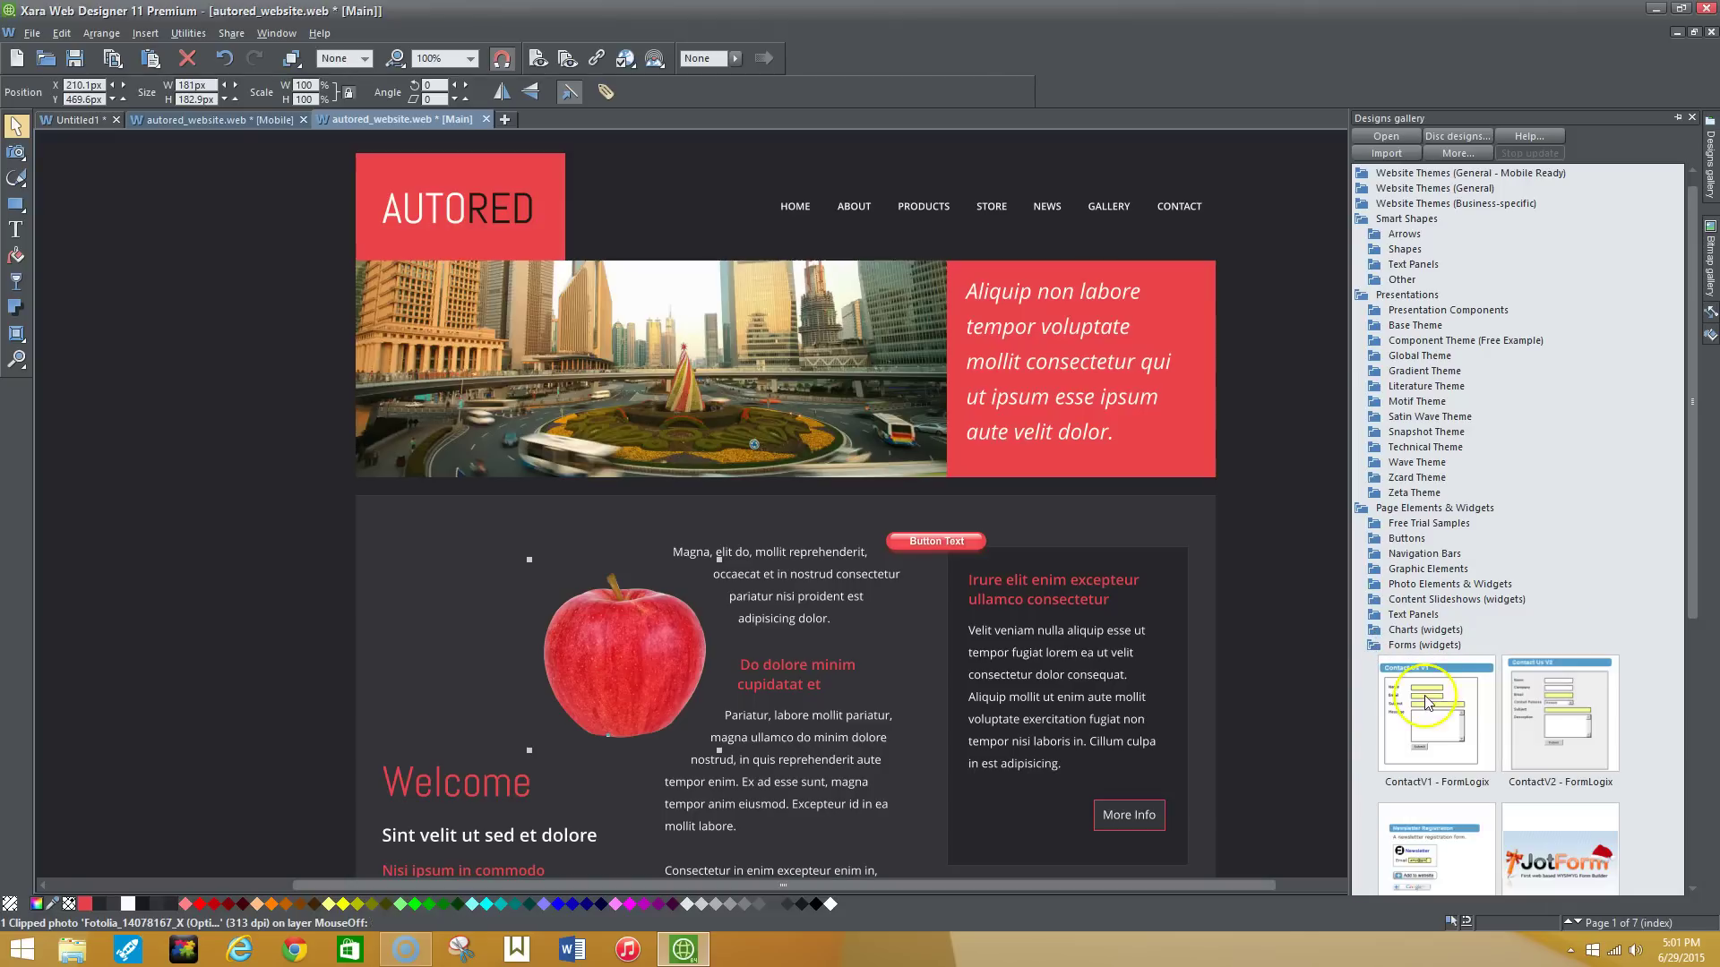
click(1426, 704)
scroll(1427, 703, down, 3)
click(1570, 706)
scroll(1569, 705, down, 3)
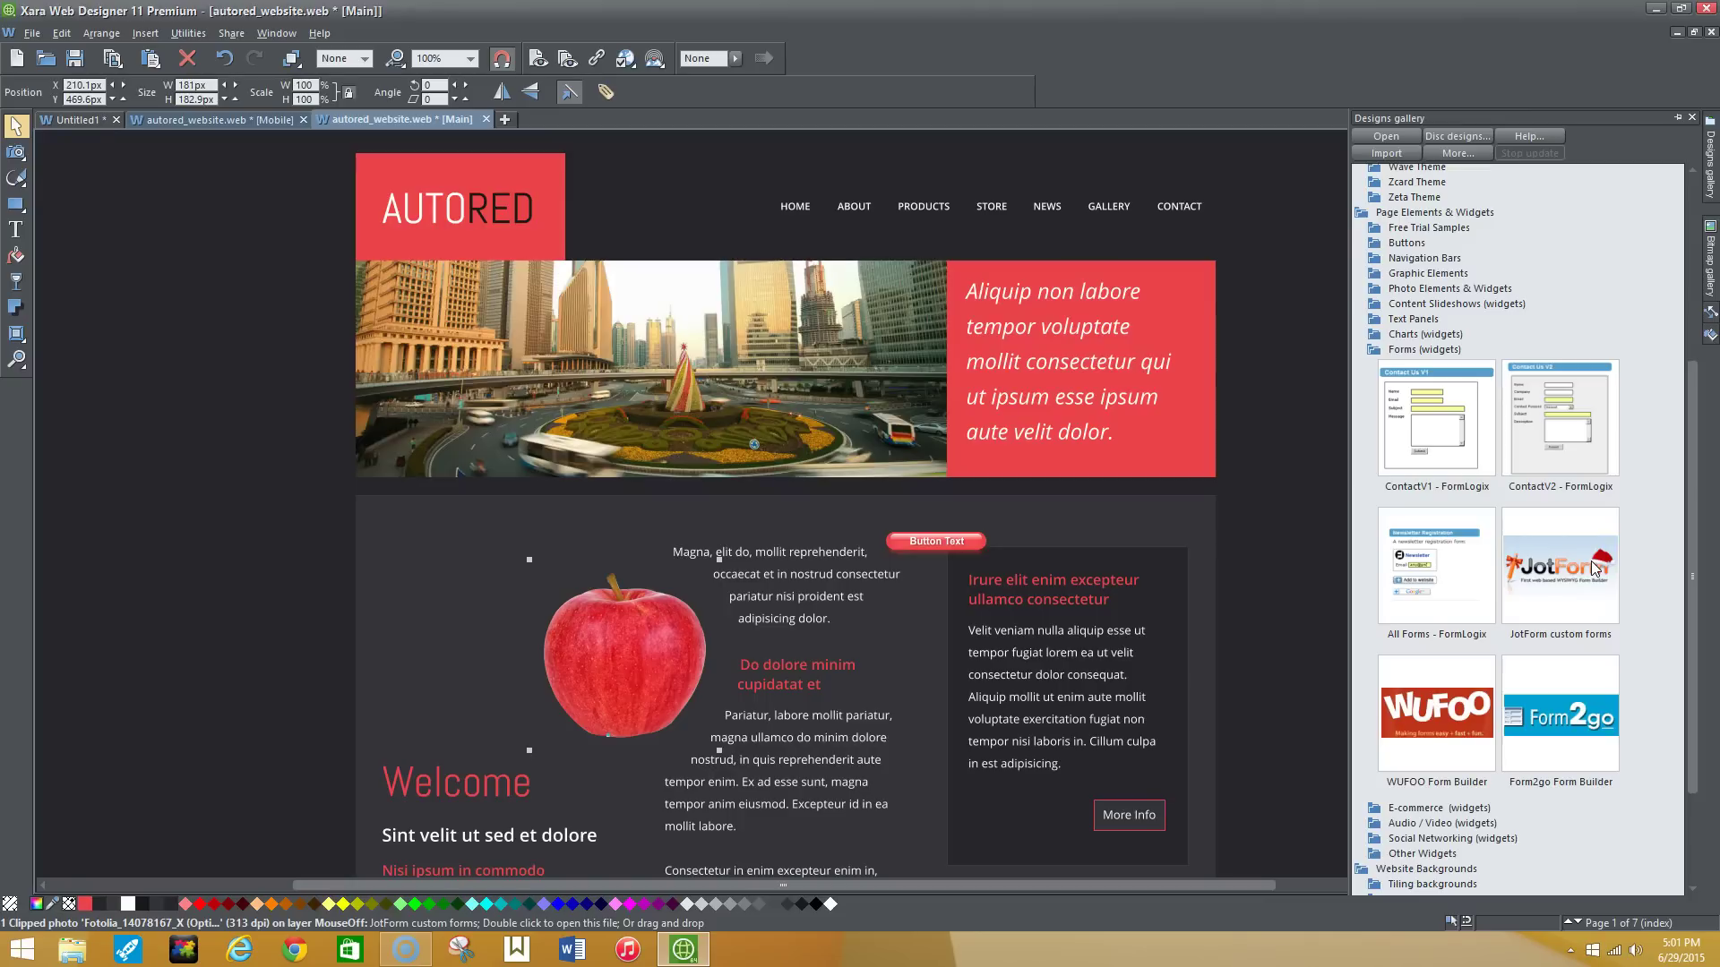
Step: Draw a black rectangle about 161 by 169 px above the Welcome heading, just beside the apple
key(F10)
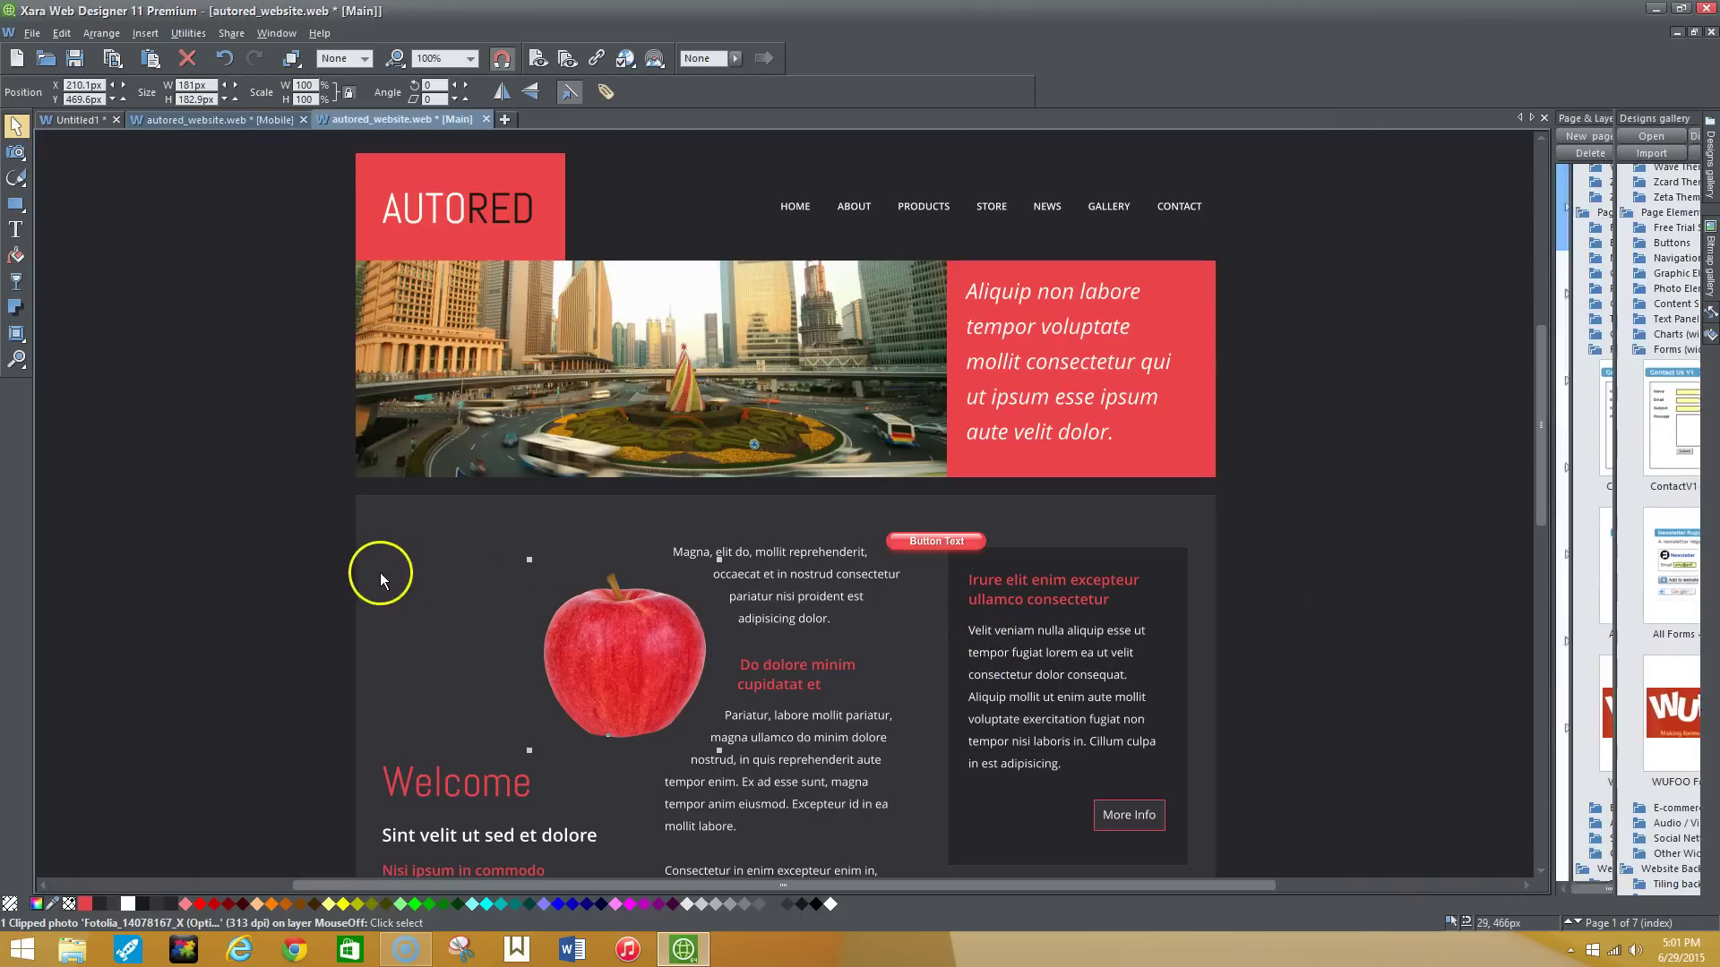
click(16, 205)
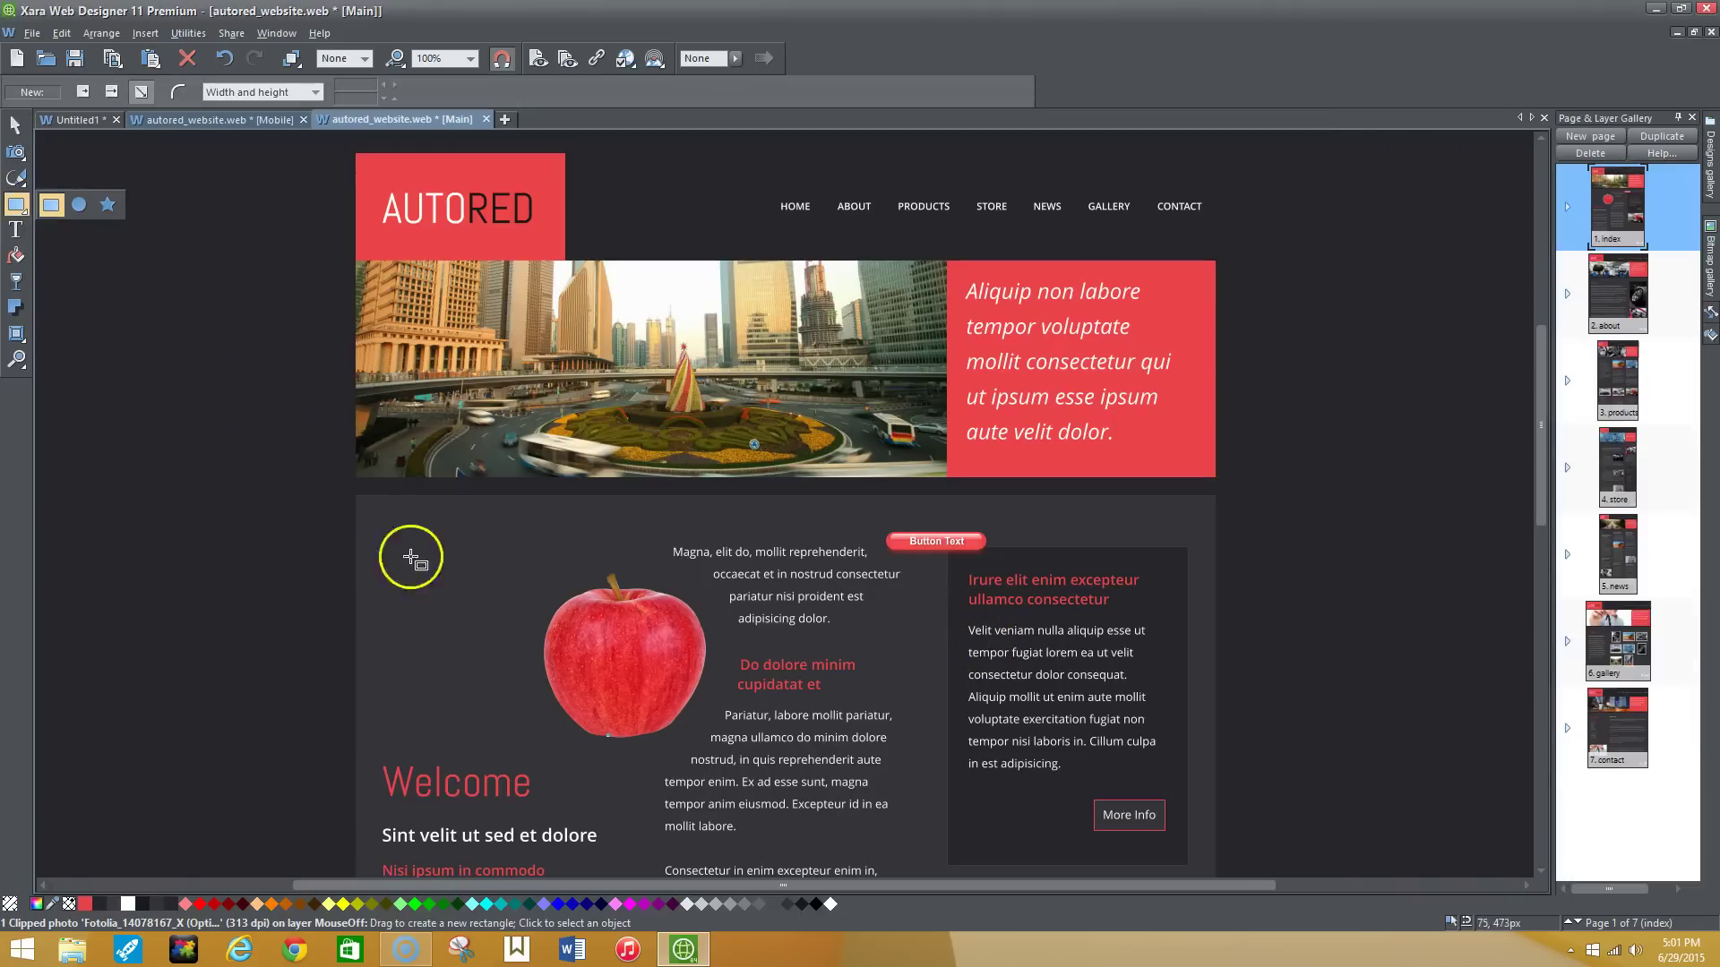
drag(385, 527, 527, 677)
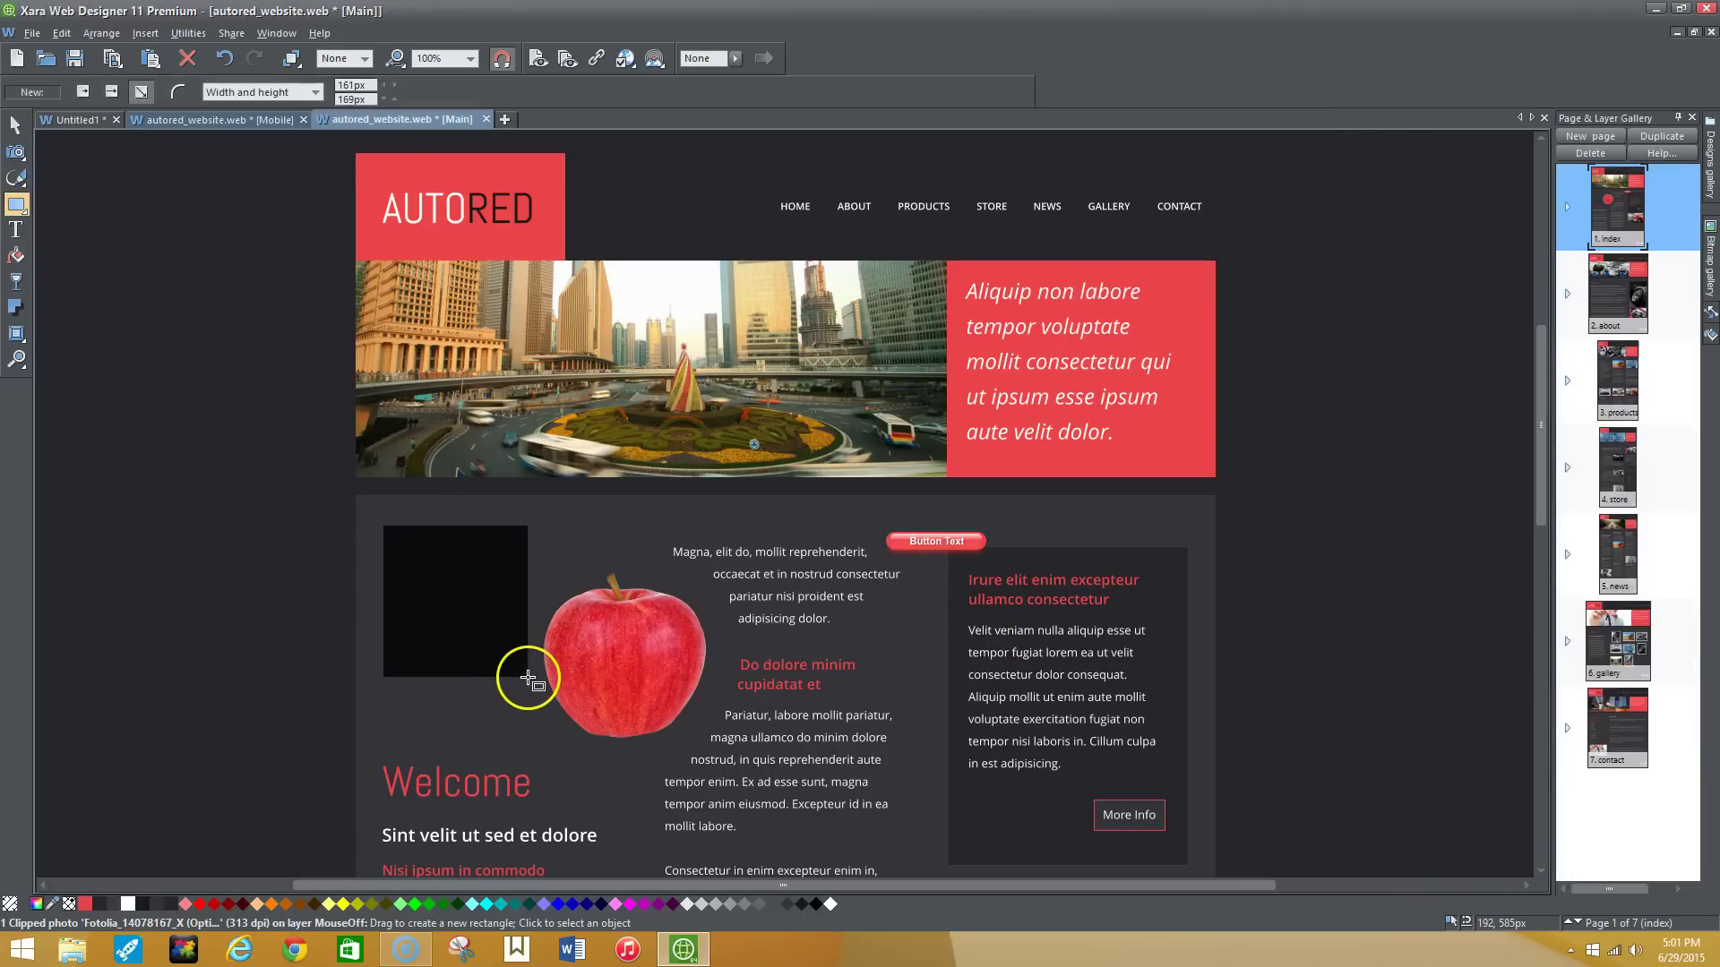
Step: Examine the Placeholder options in the rectangle's Web Properties, trying Flash and HTML code replacement, and discard the changes
right_click(487, 599)
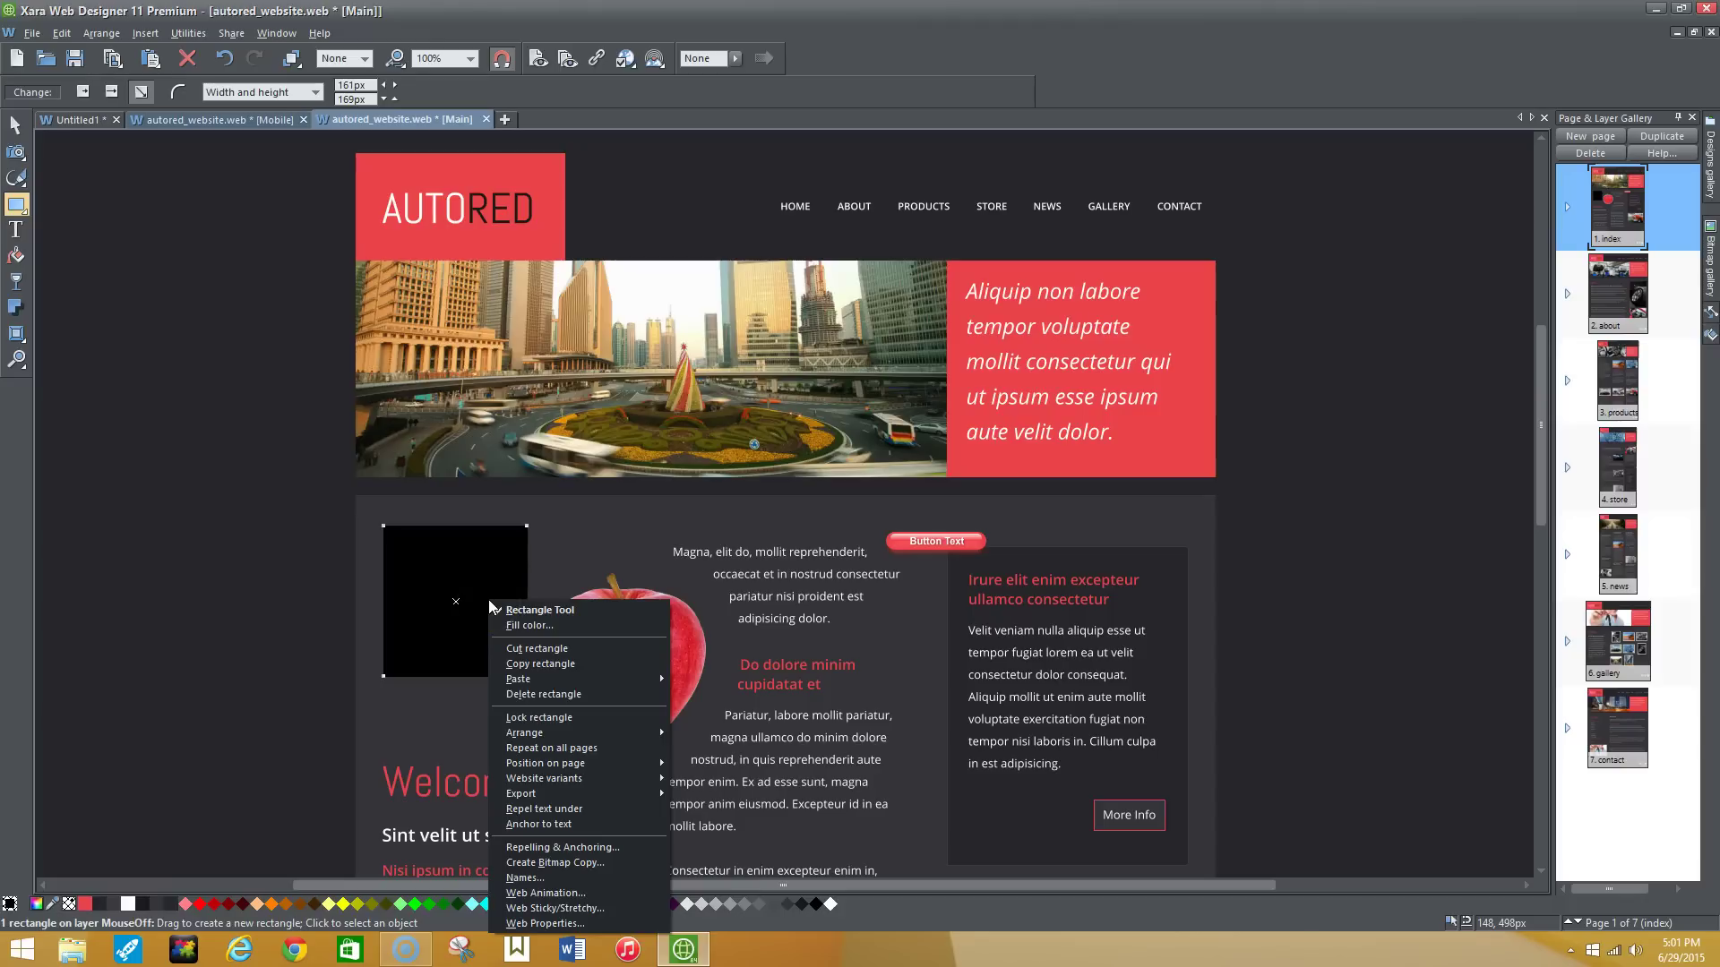
click(535, 922)
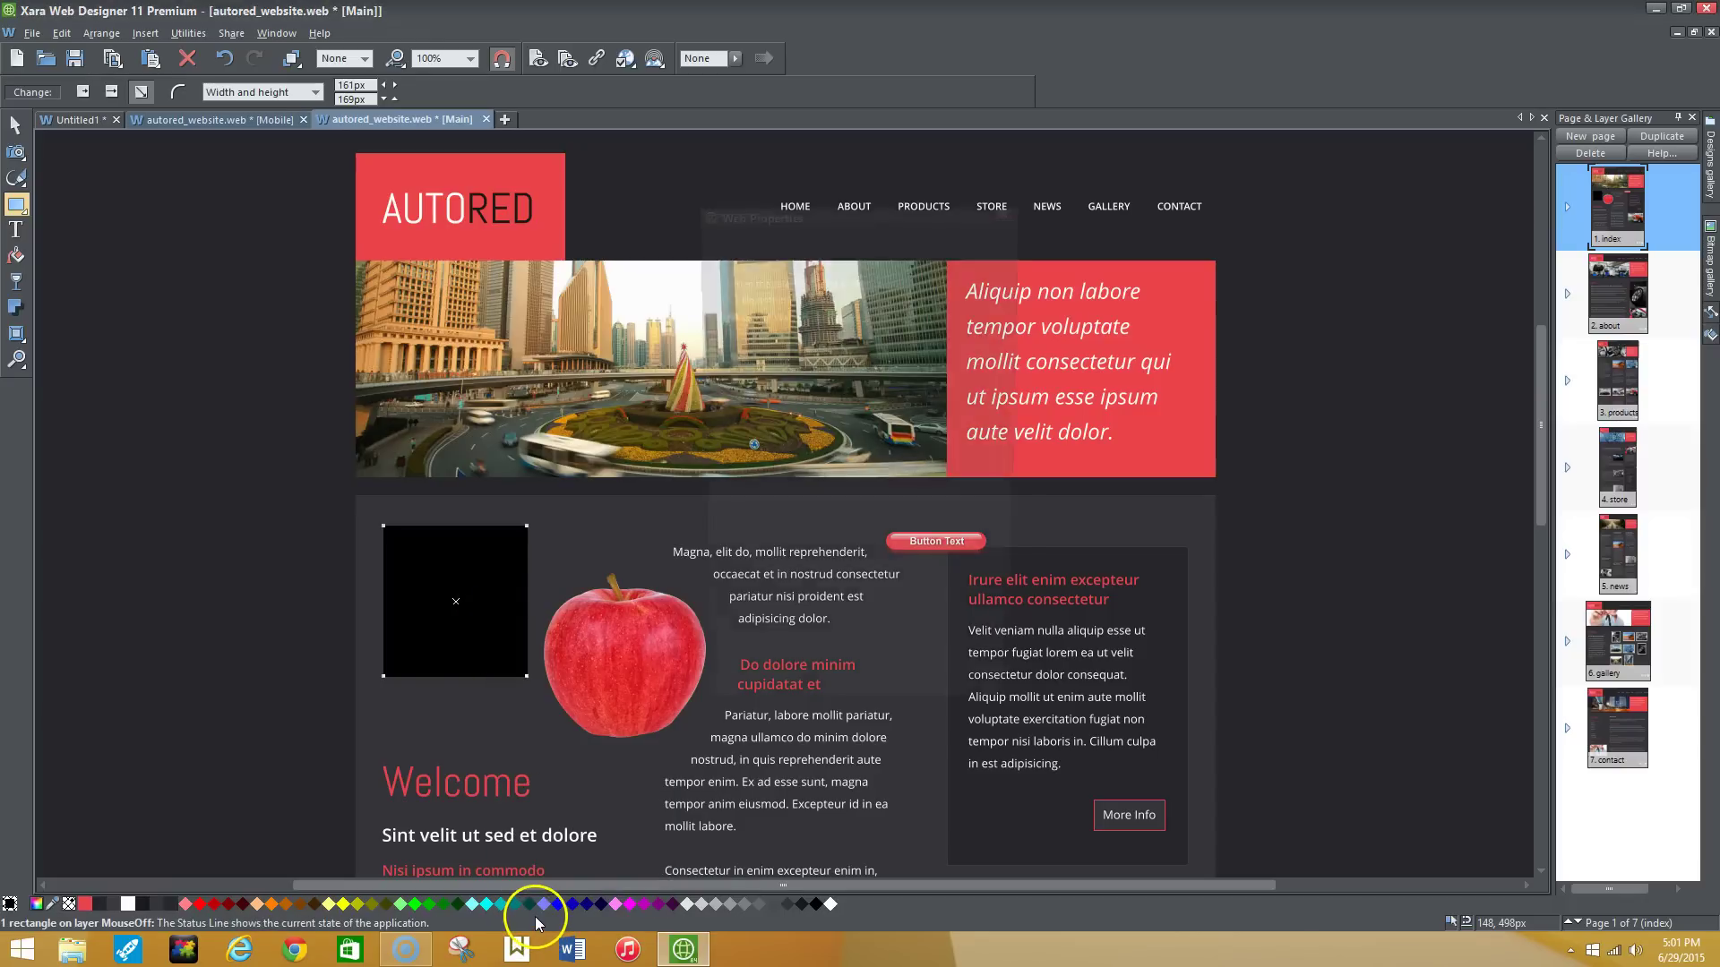
click(806, 260)
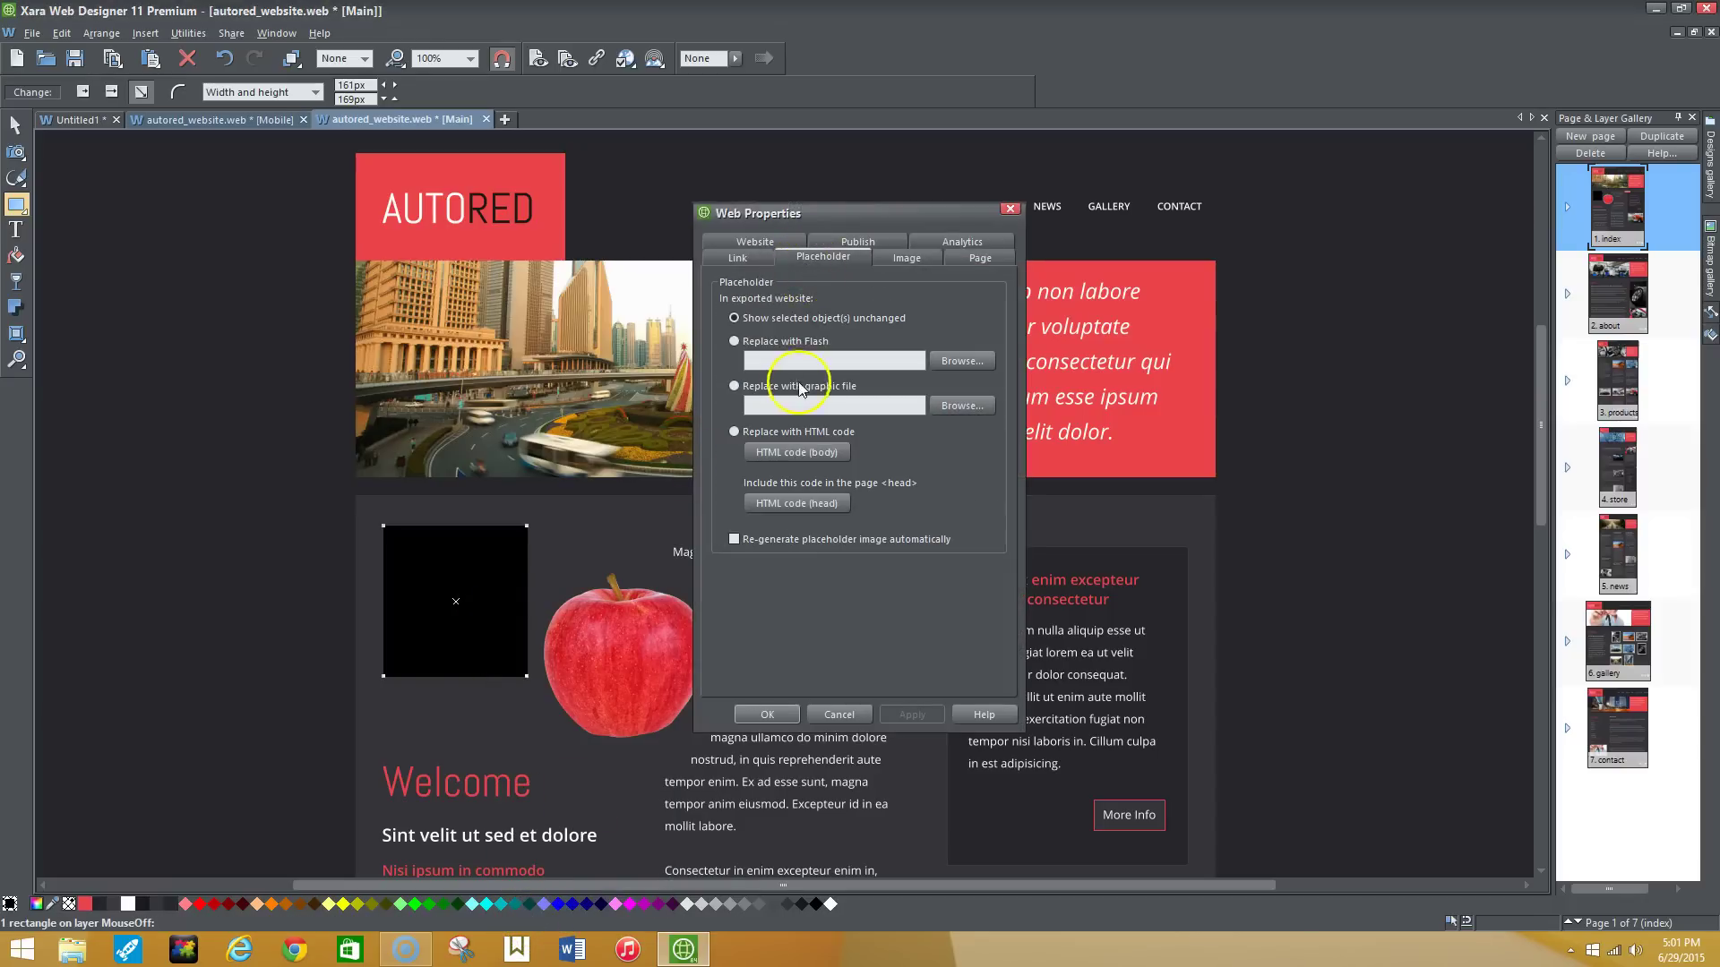
click(736, 344)
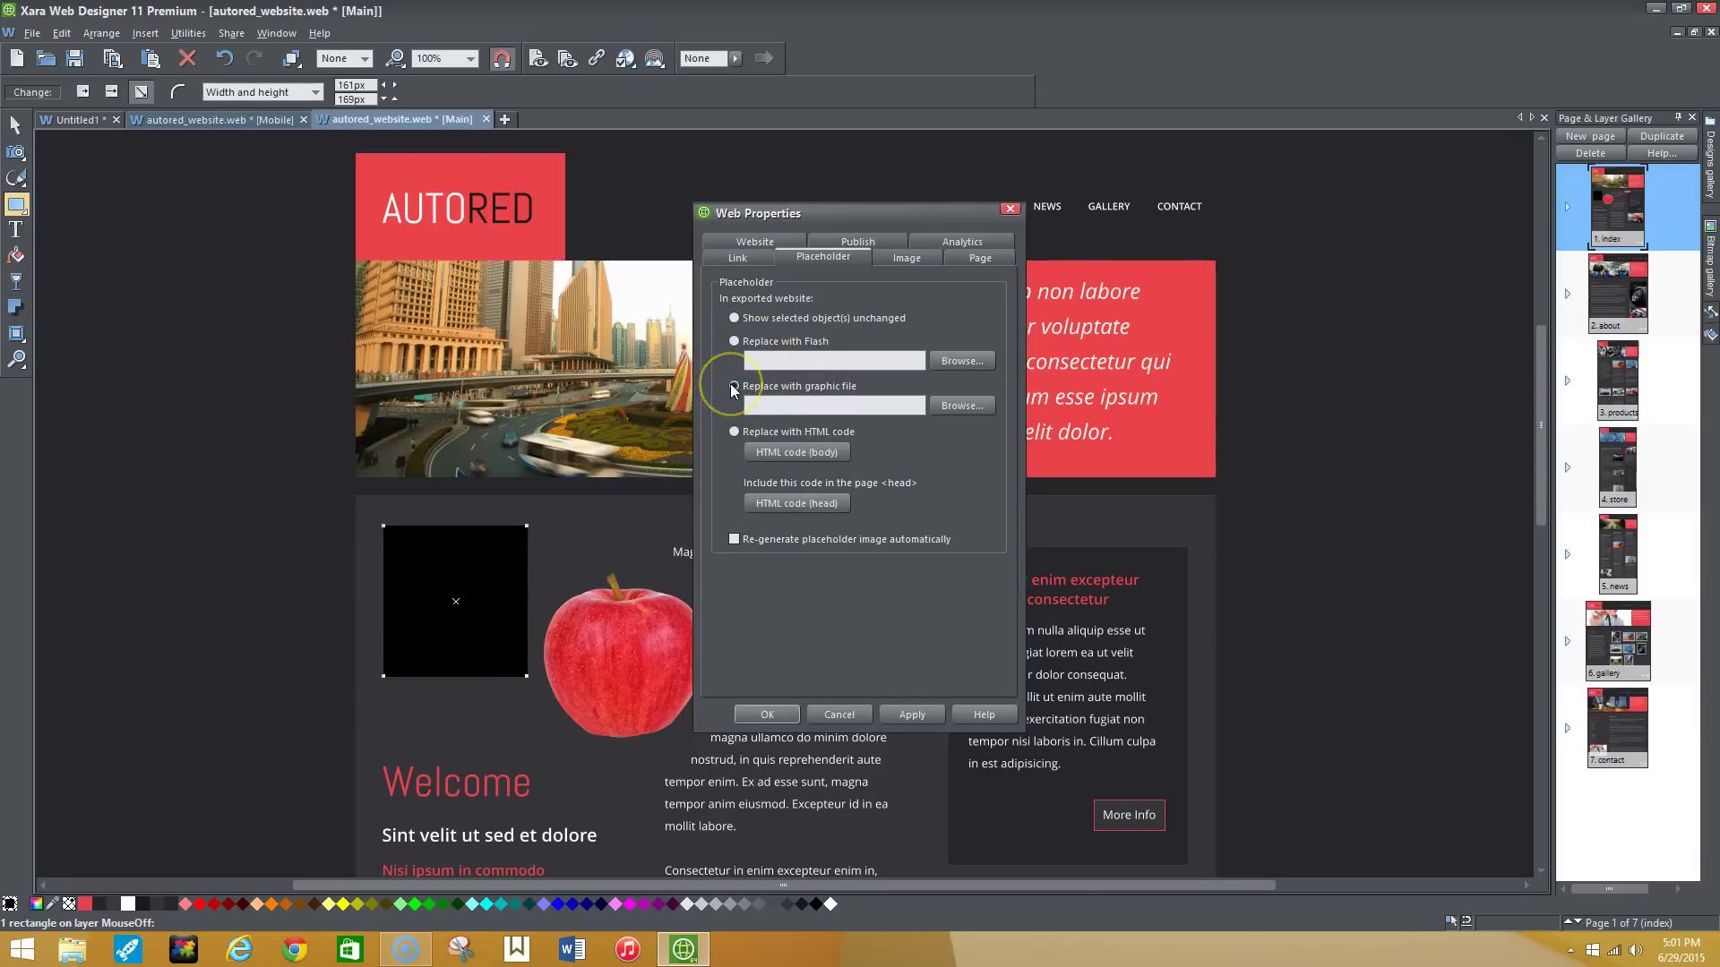
click(786, 450)
click(782, 455)
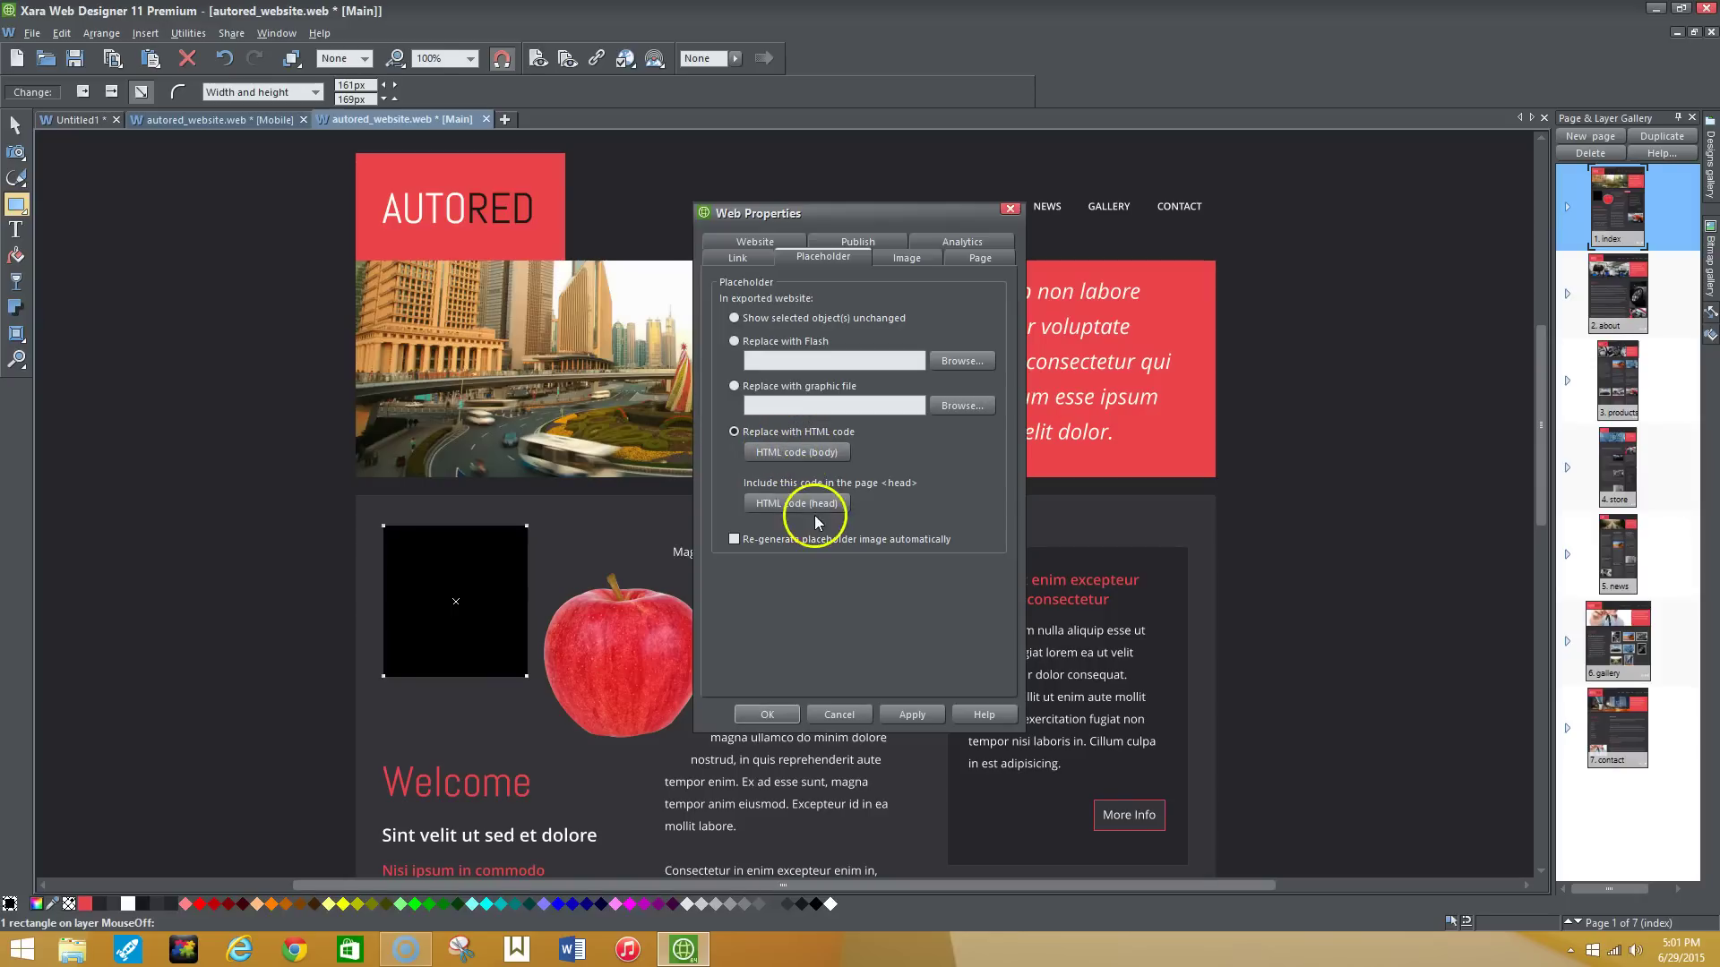
click(779, 542)
click(832, 714)
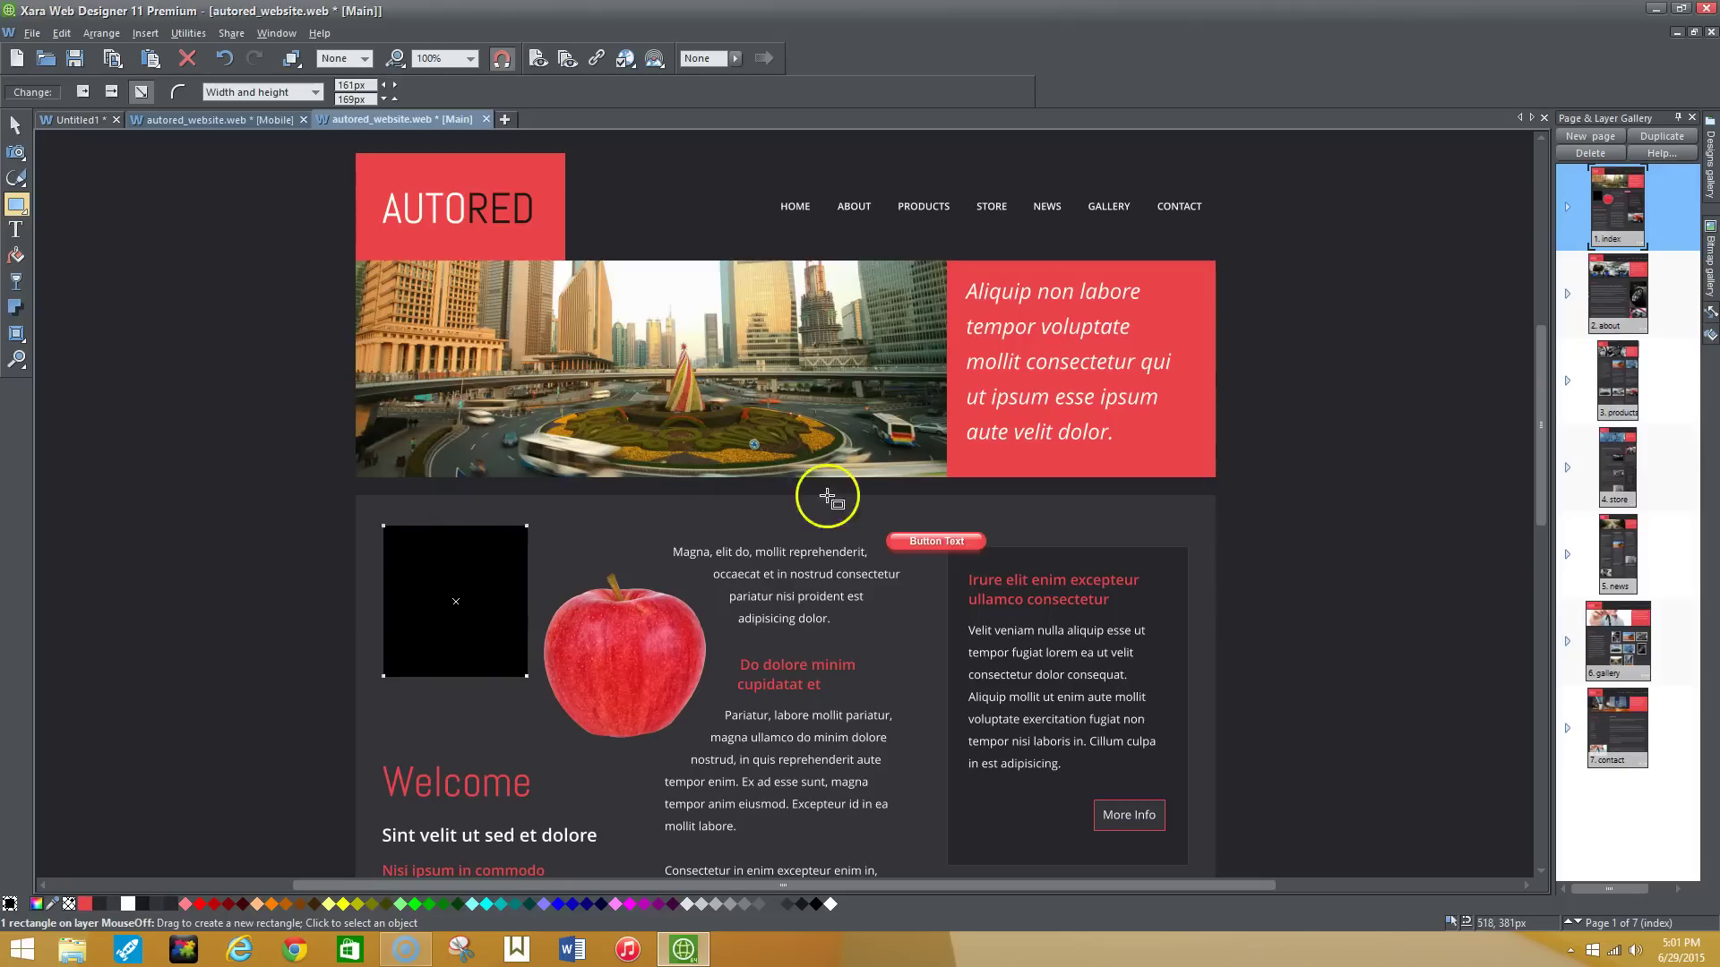
Step: Bring the Designs gallery back up, collapse the Forms folder, and look through the E-commerce widgets
click(1707, 172)
click(1373, 349)
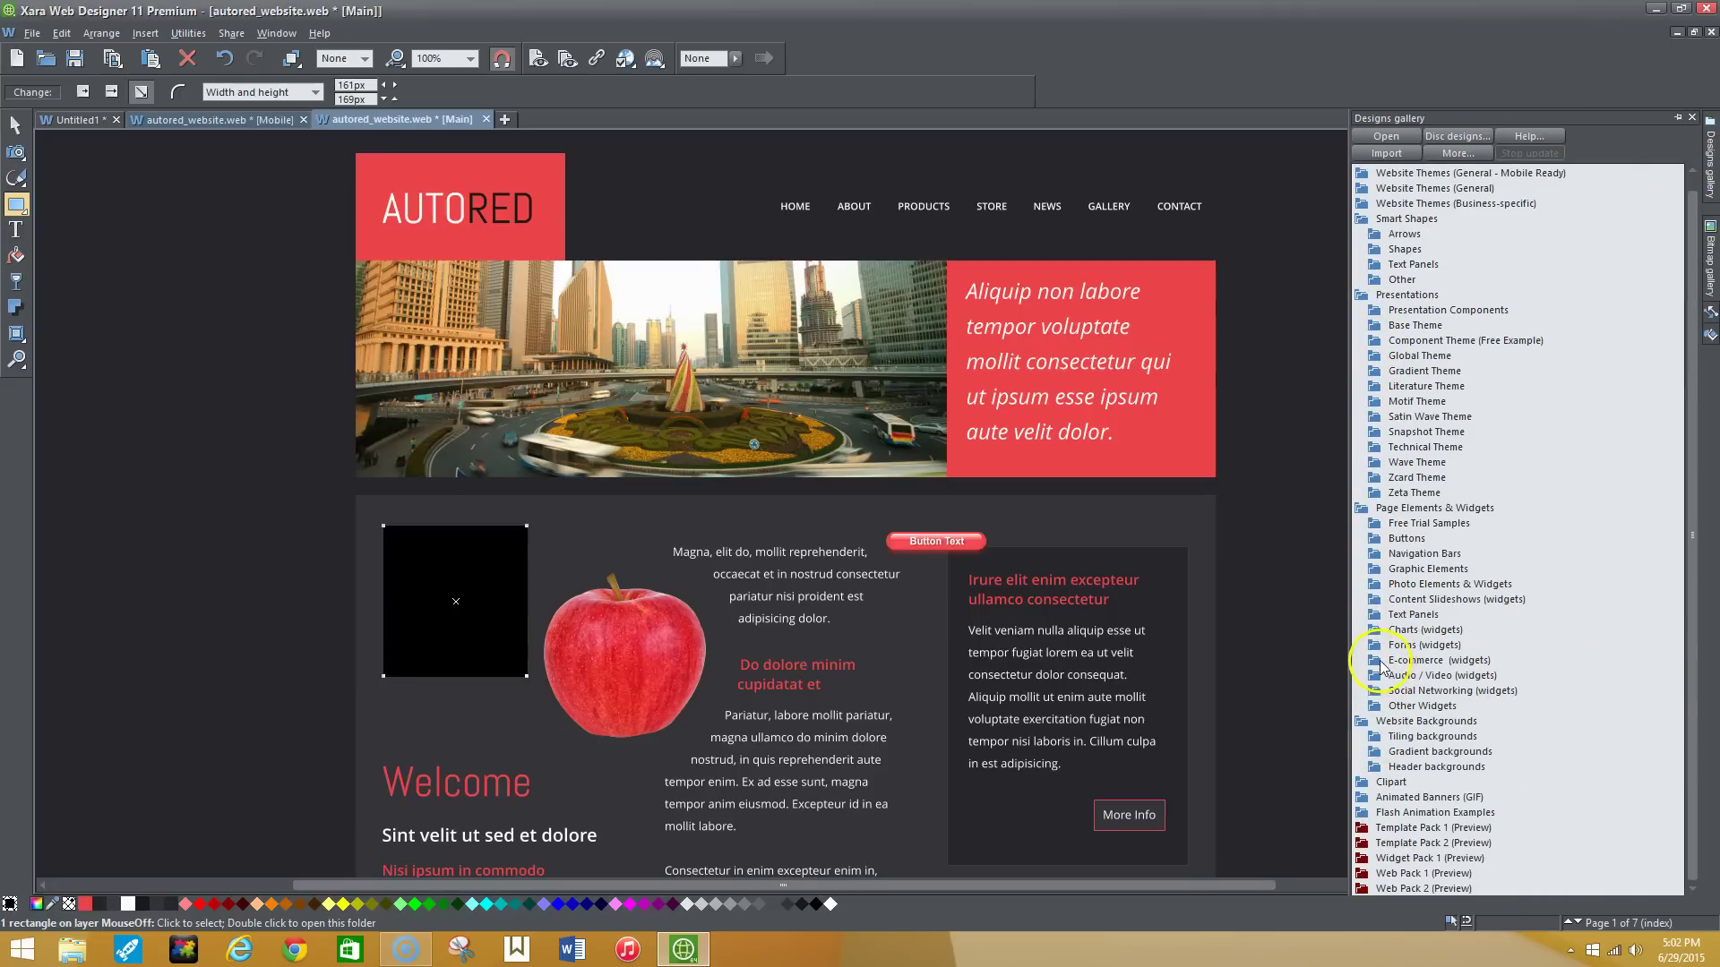
click(1375, 663)
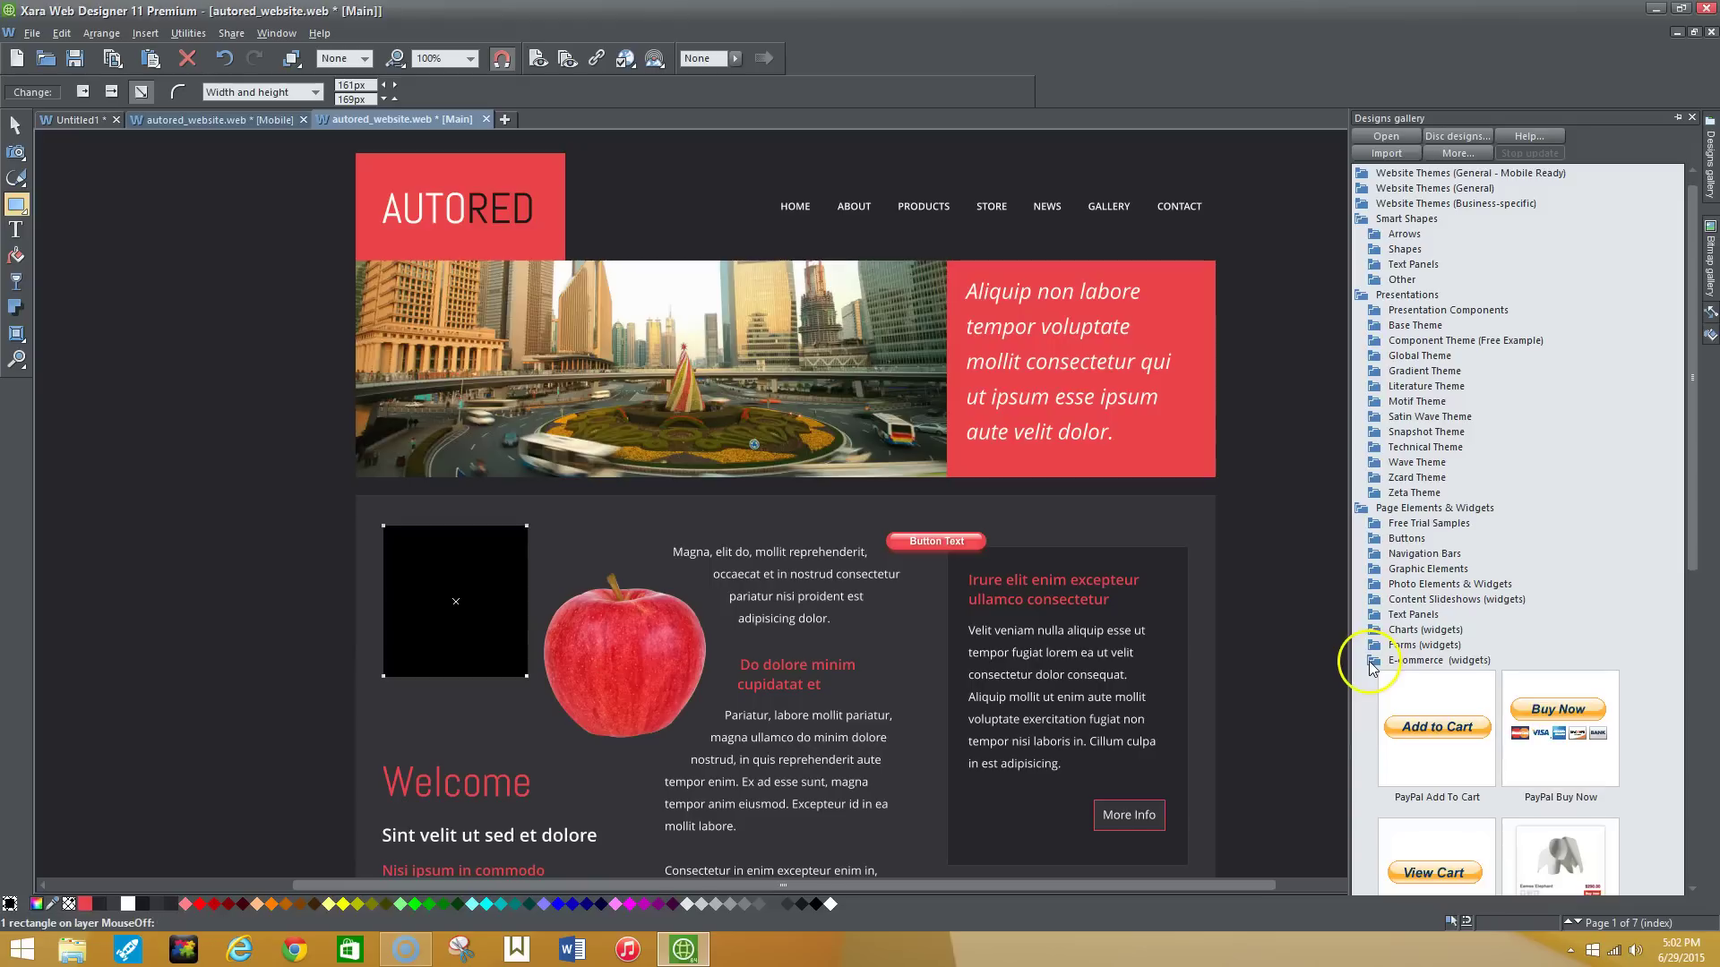
scroll(1370, 667, down, 4)
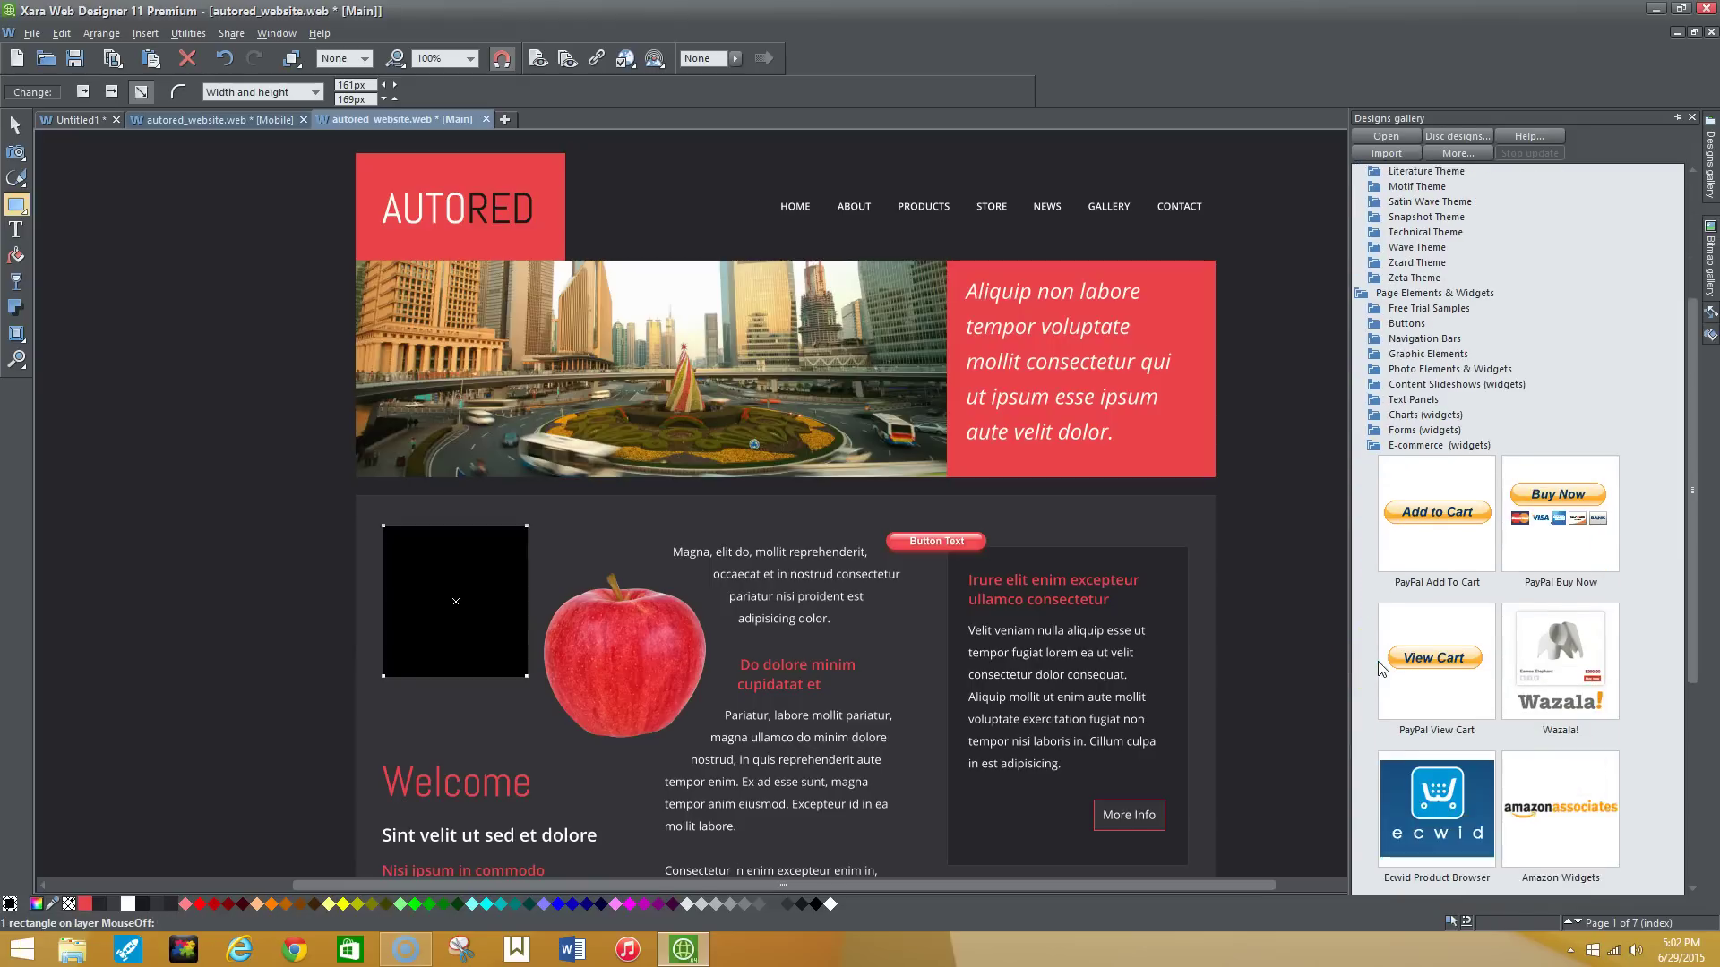
scroll(1381, 667, down, 1)
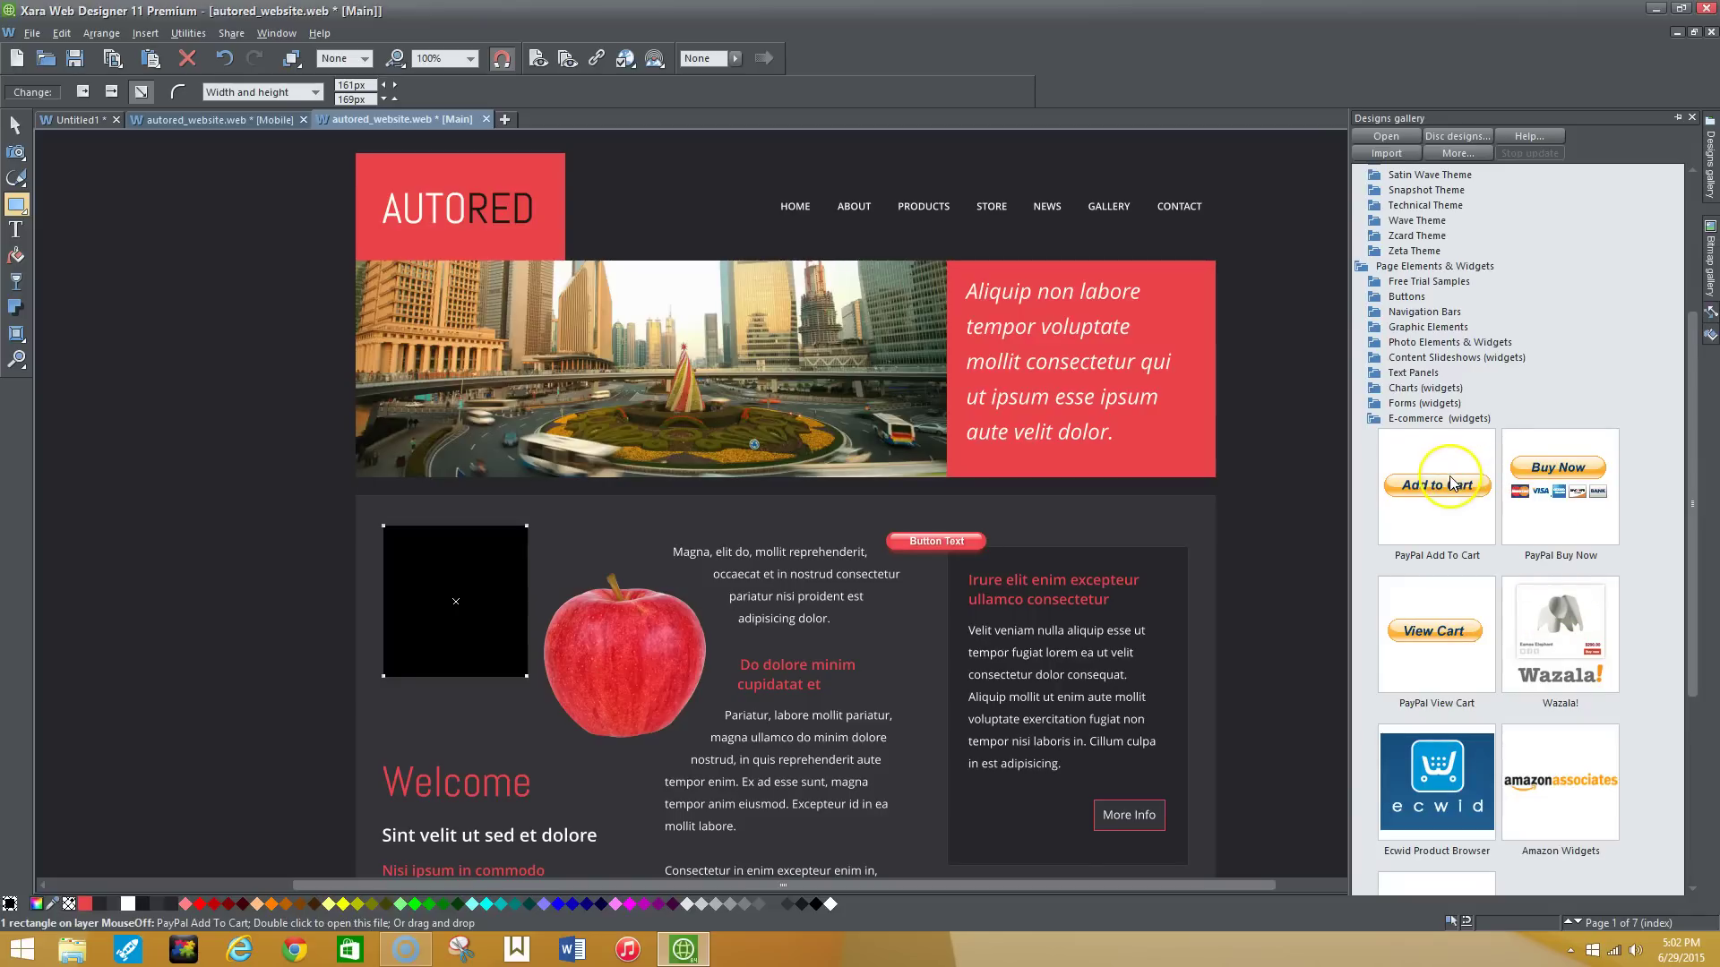
scroll(1454, 483, down, 1)
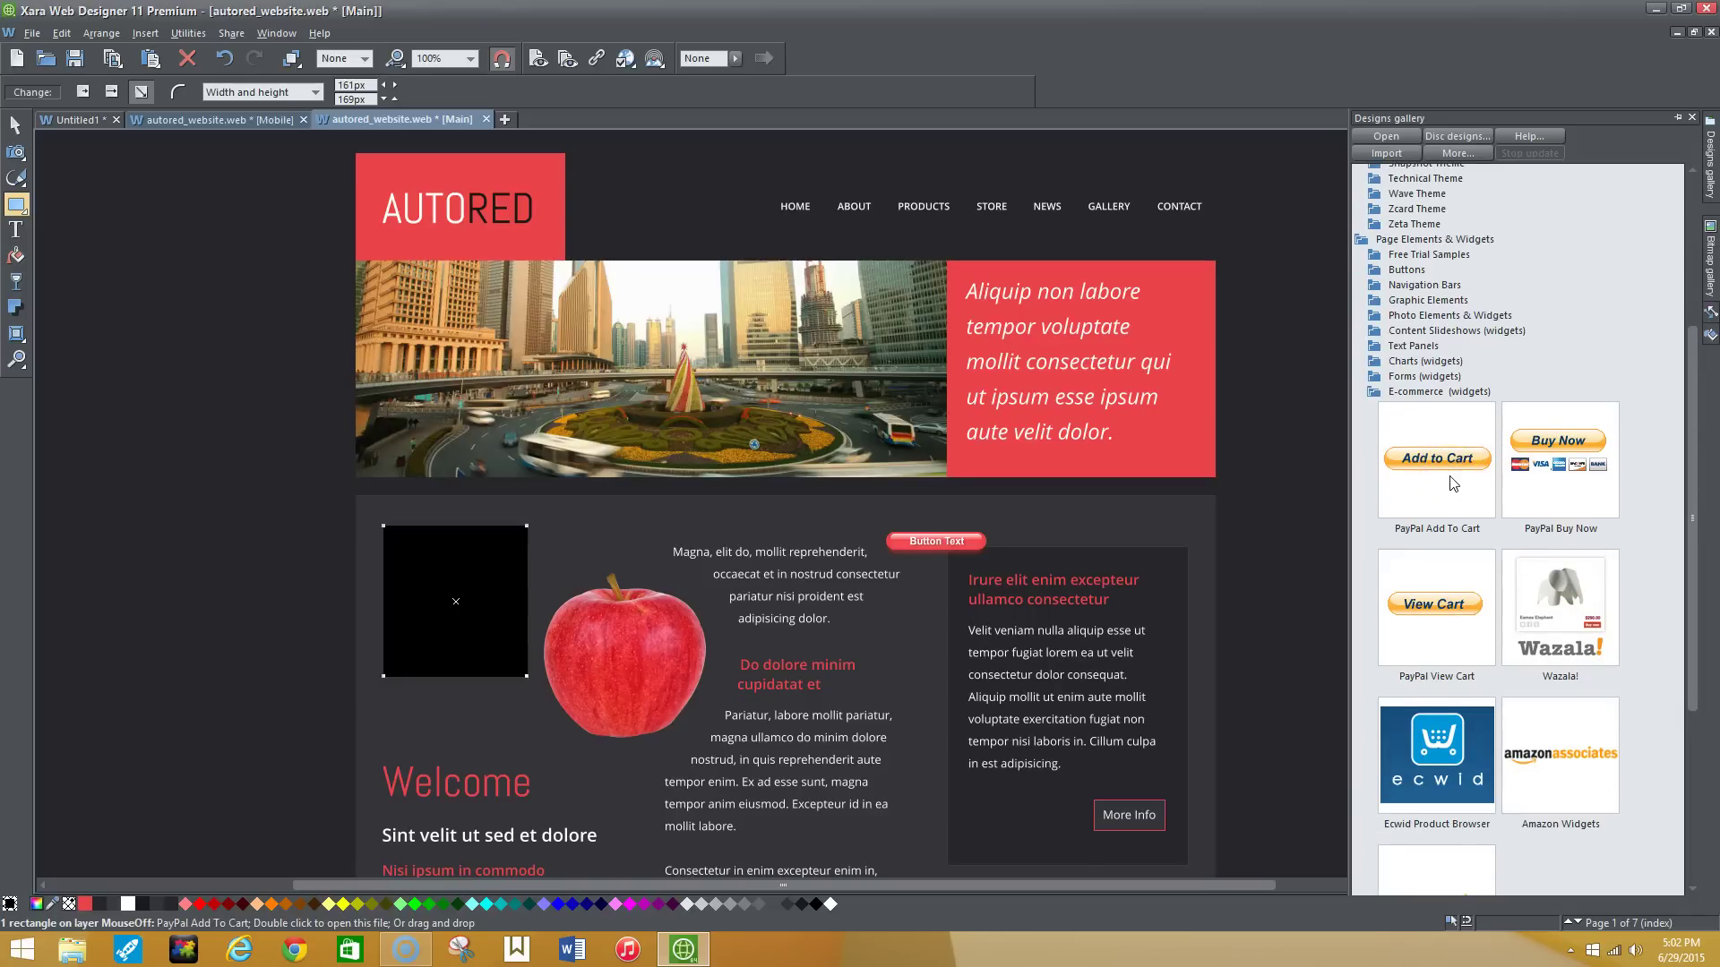
scroll(1454, 483, down, 2)
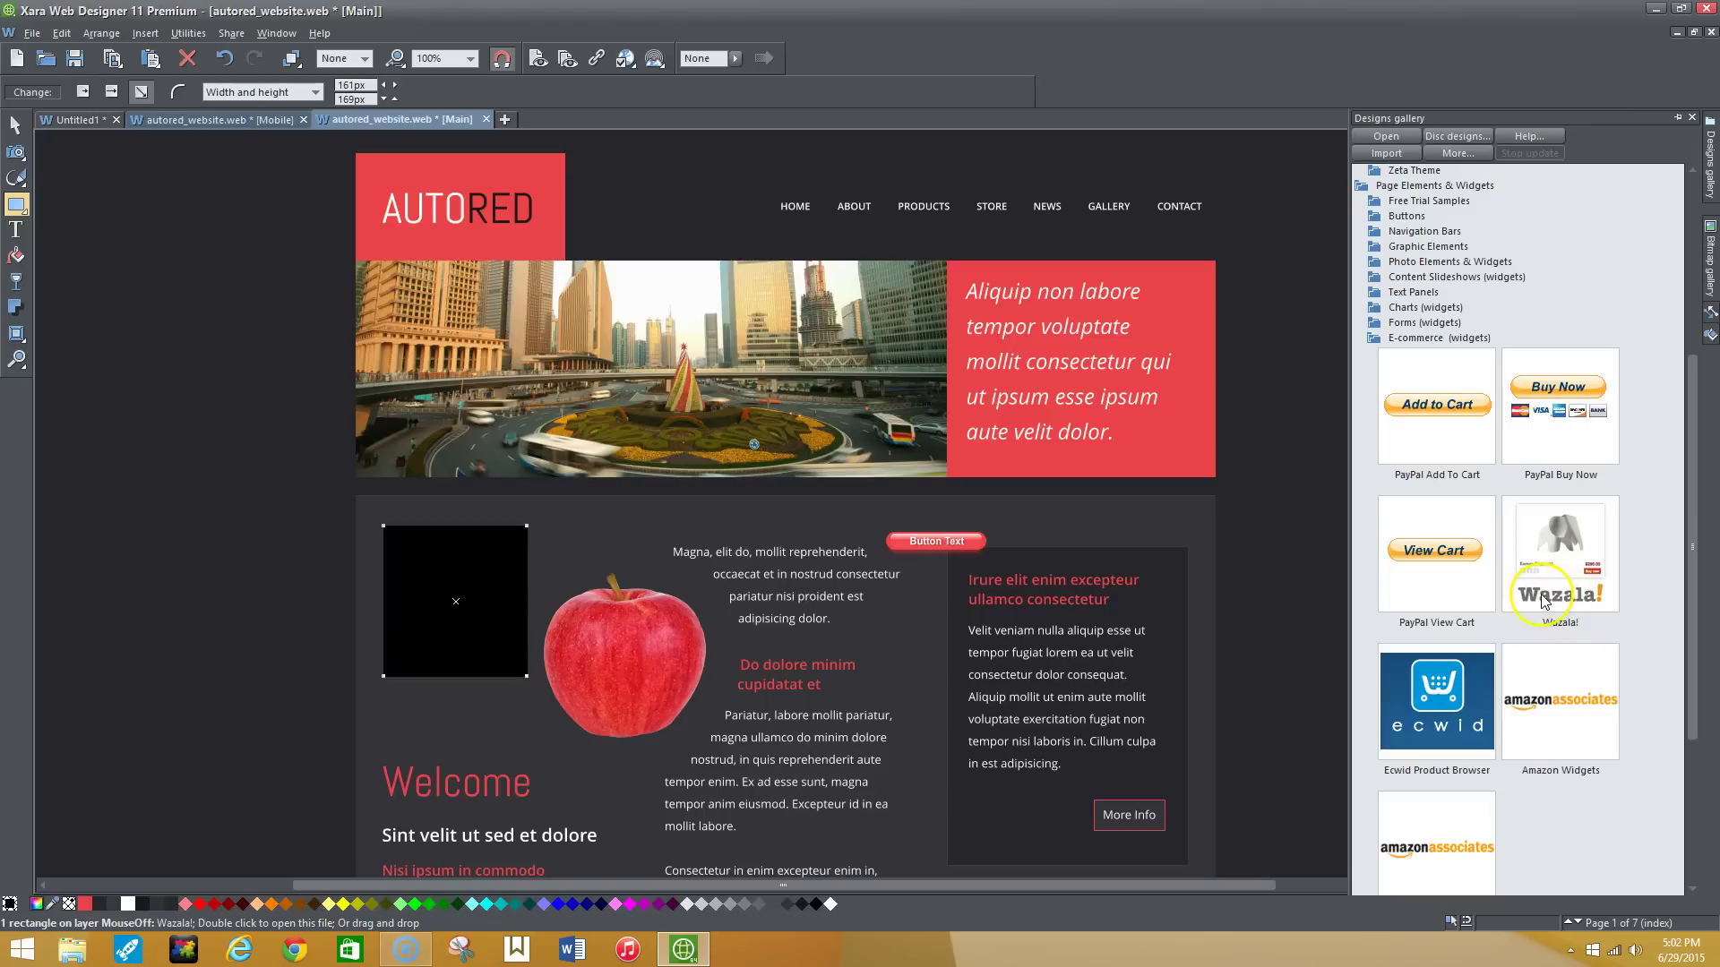
Step: Look through the remaining E-commerce widgets, including Wazala, Ecwid and Amazon, bringing the Designs gallery back up when it hides
scroll(1548, 707, down, 1)
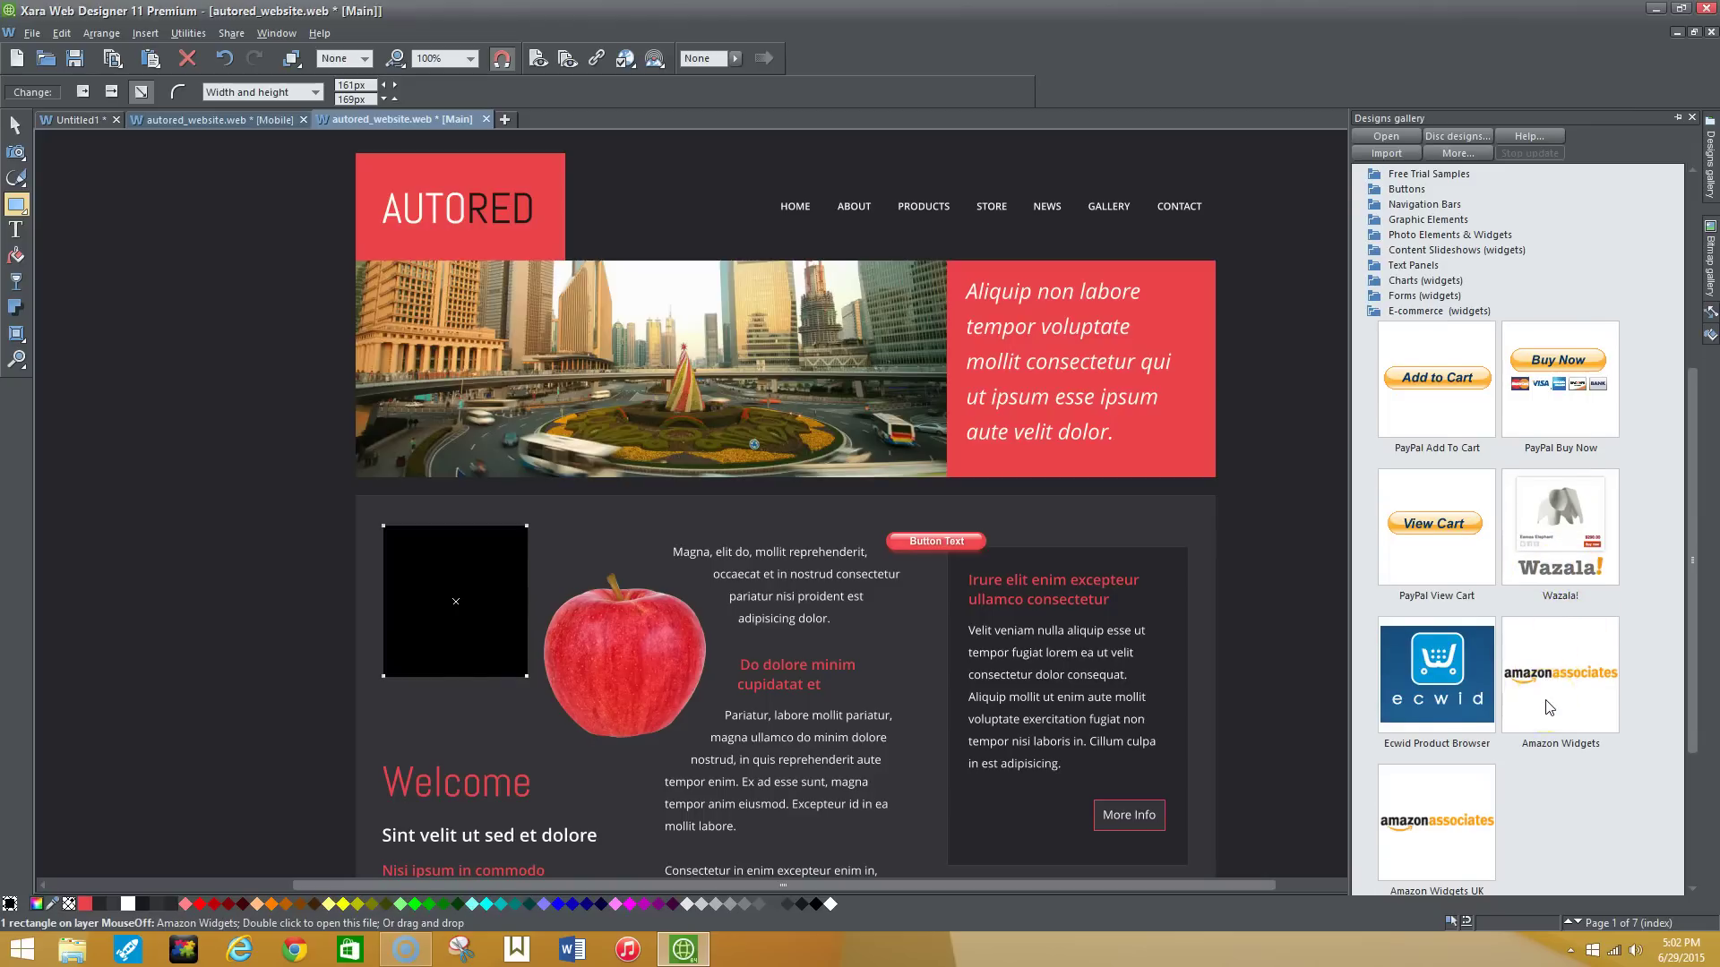
scroll(1548, 708, down, 2)
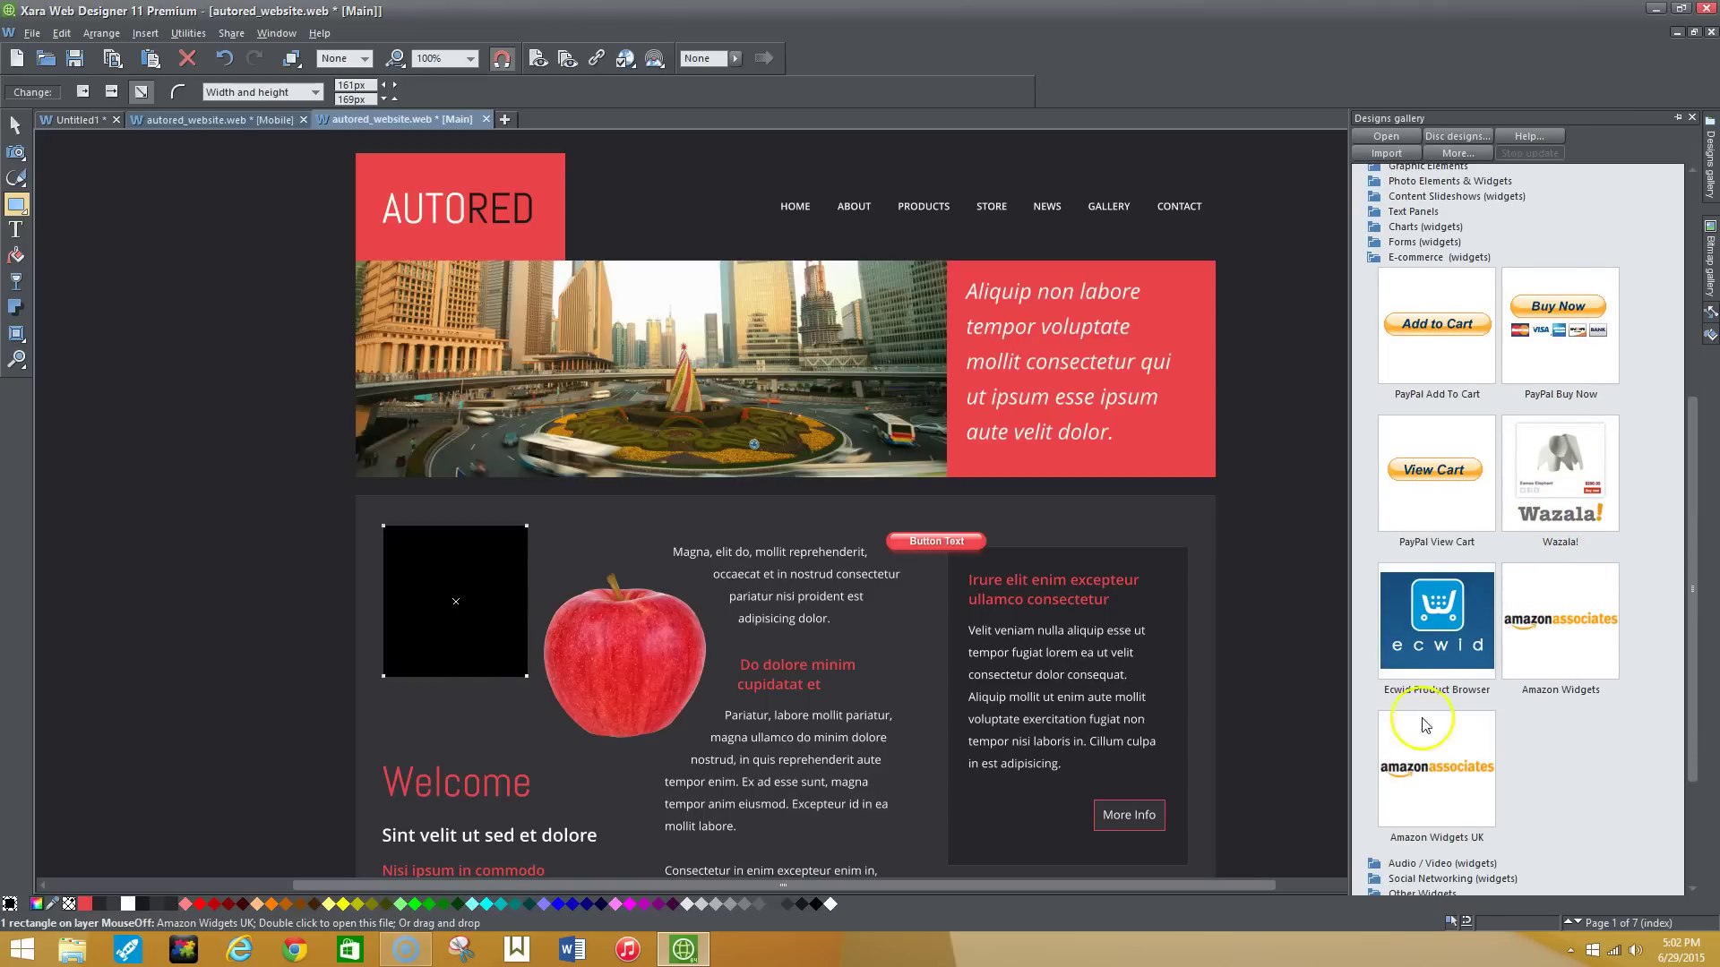
scroll(1439, 674, down, 4)
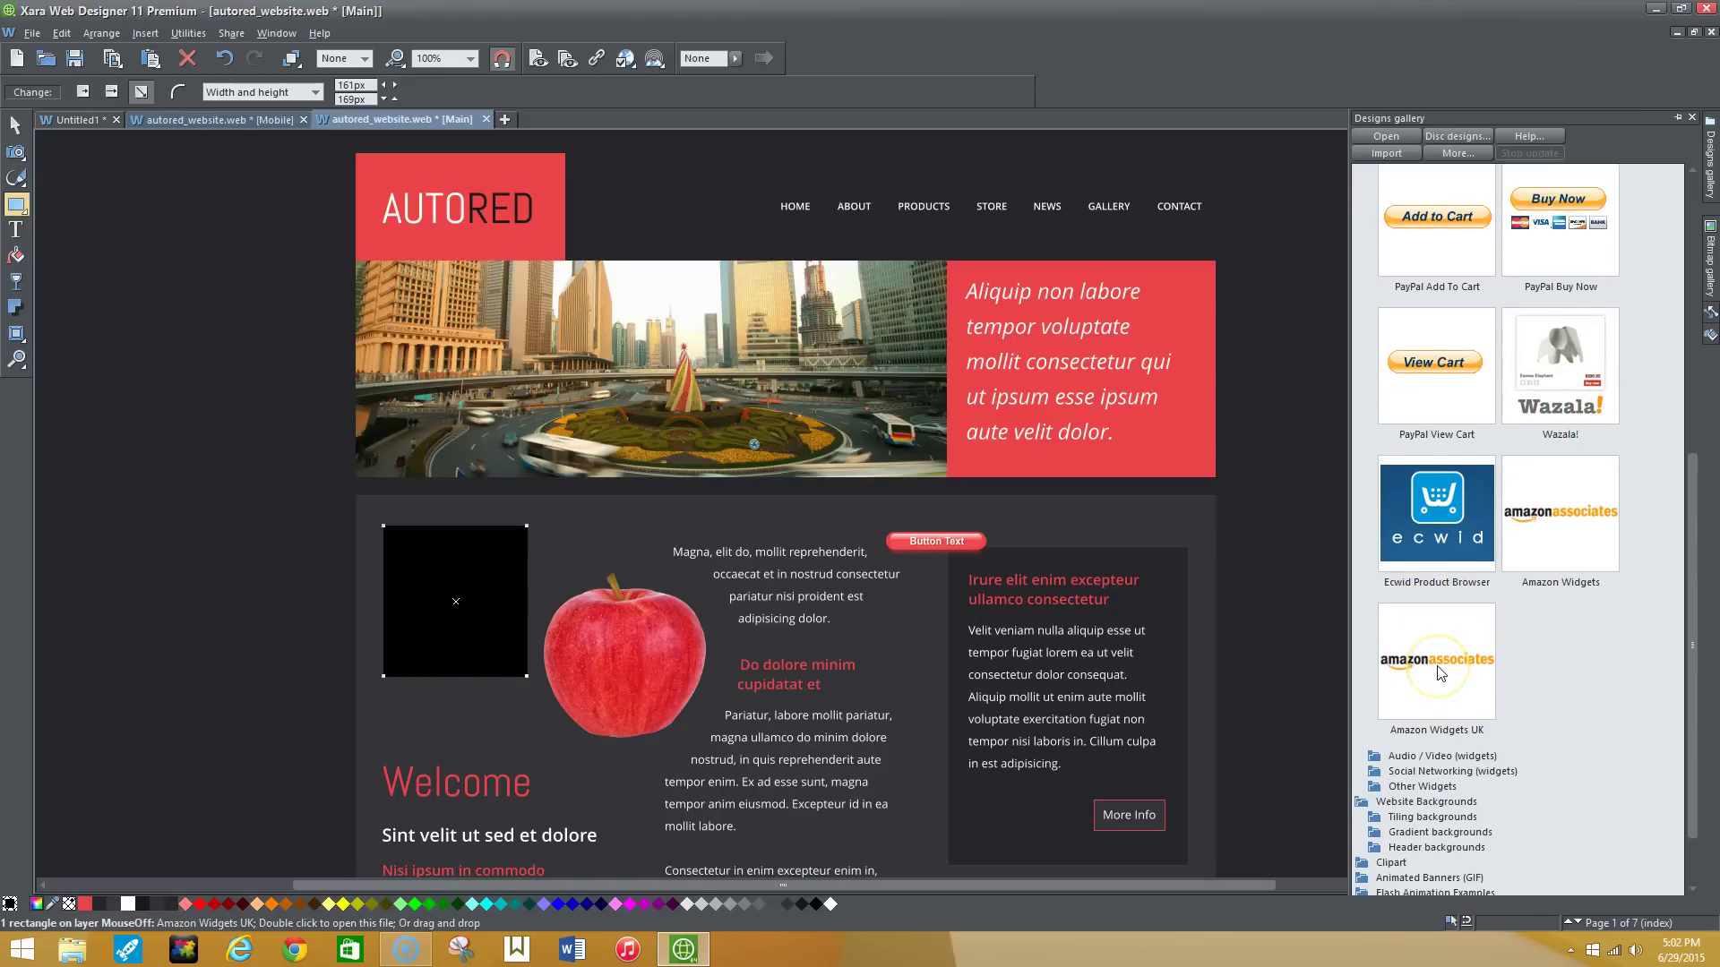
click(1505, 676)
click(1509, 656)
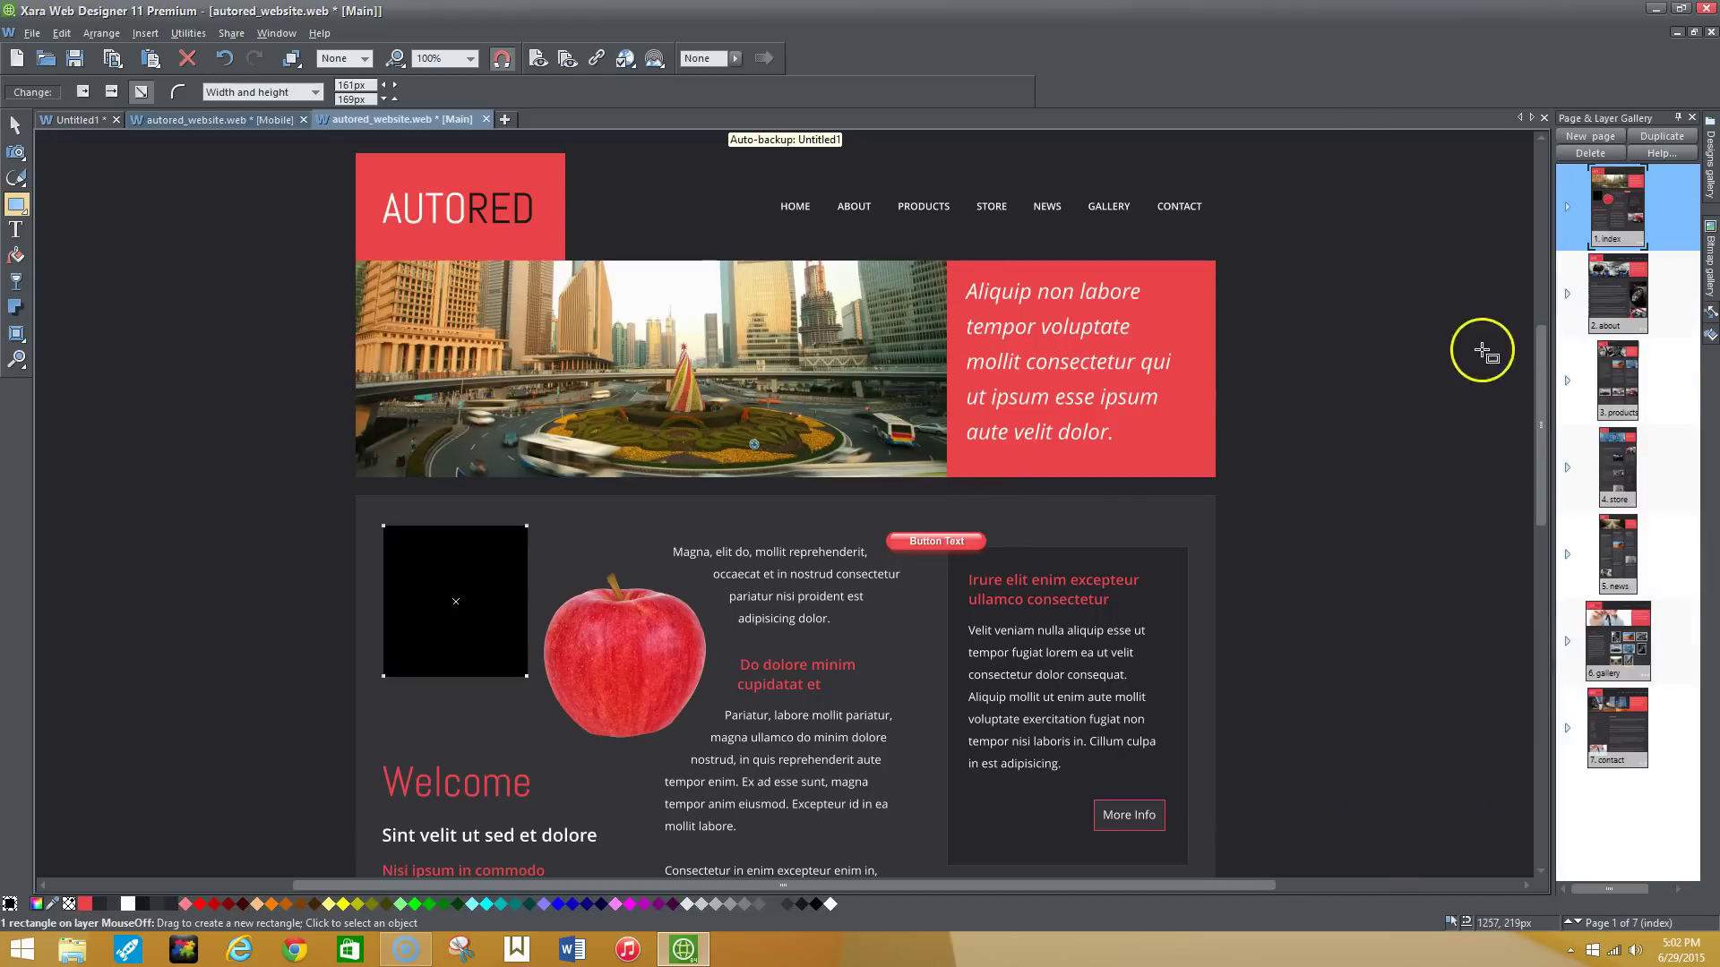
mouse_move(1711, 153)
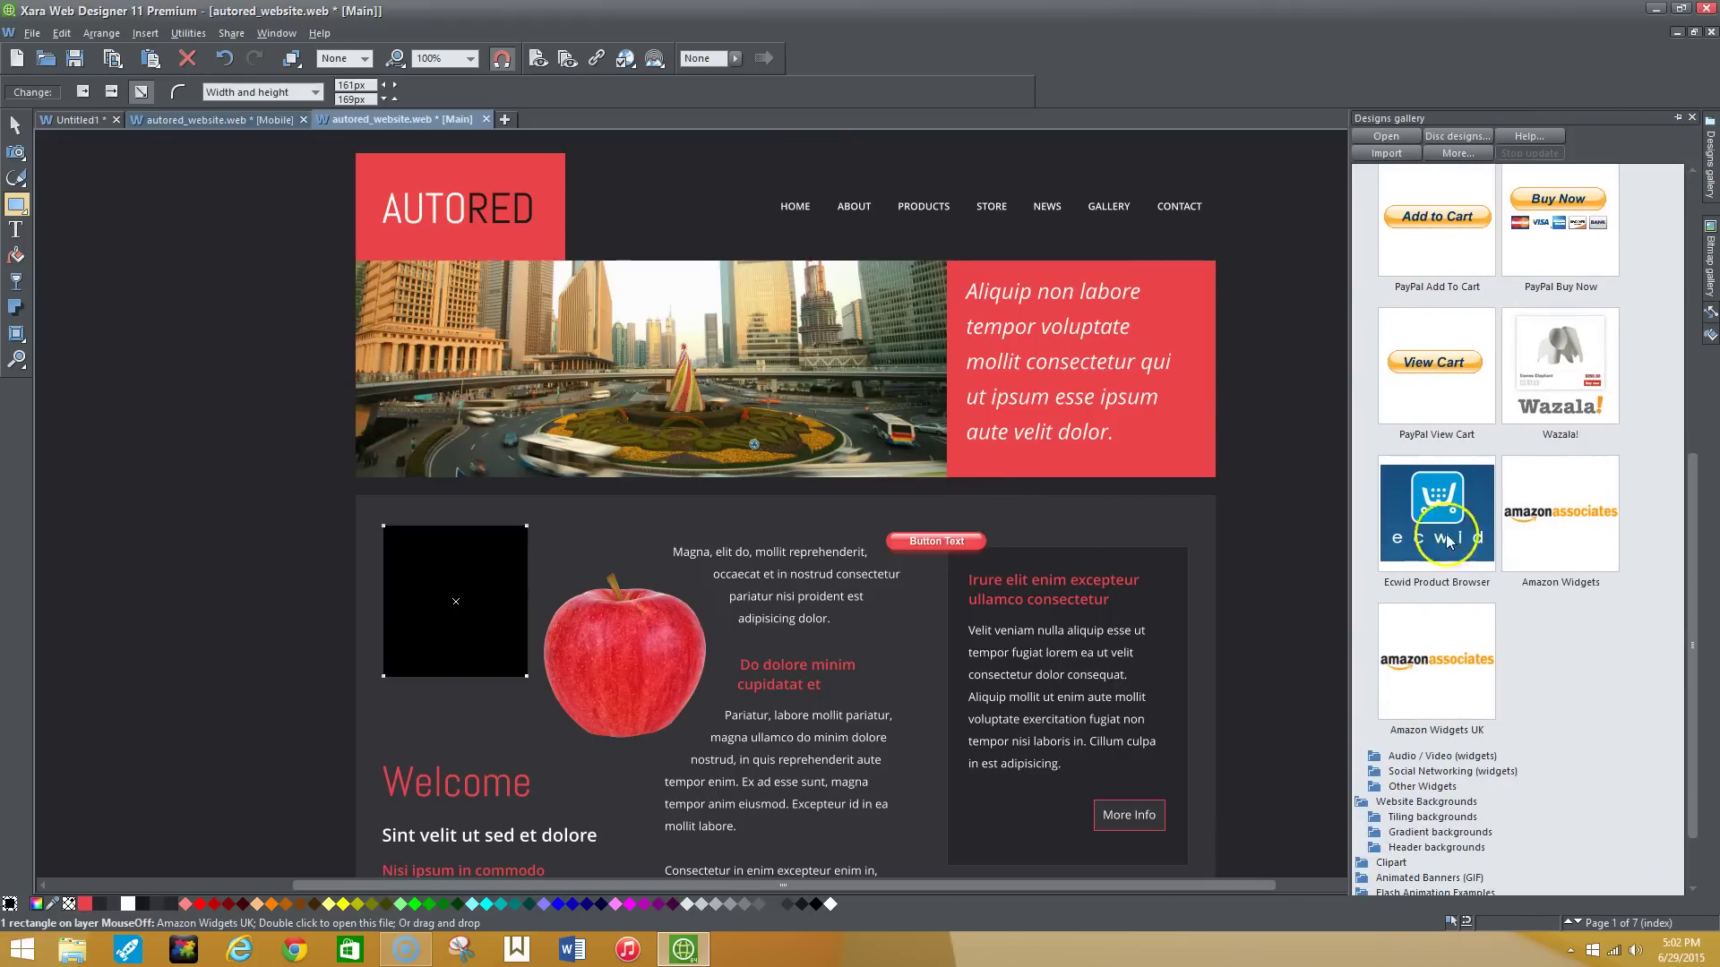
click(1535, 541)
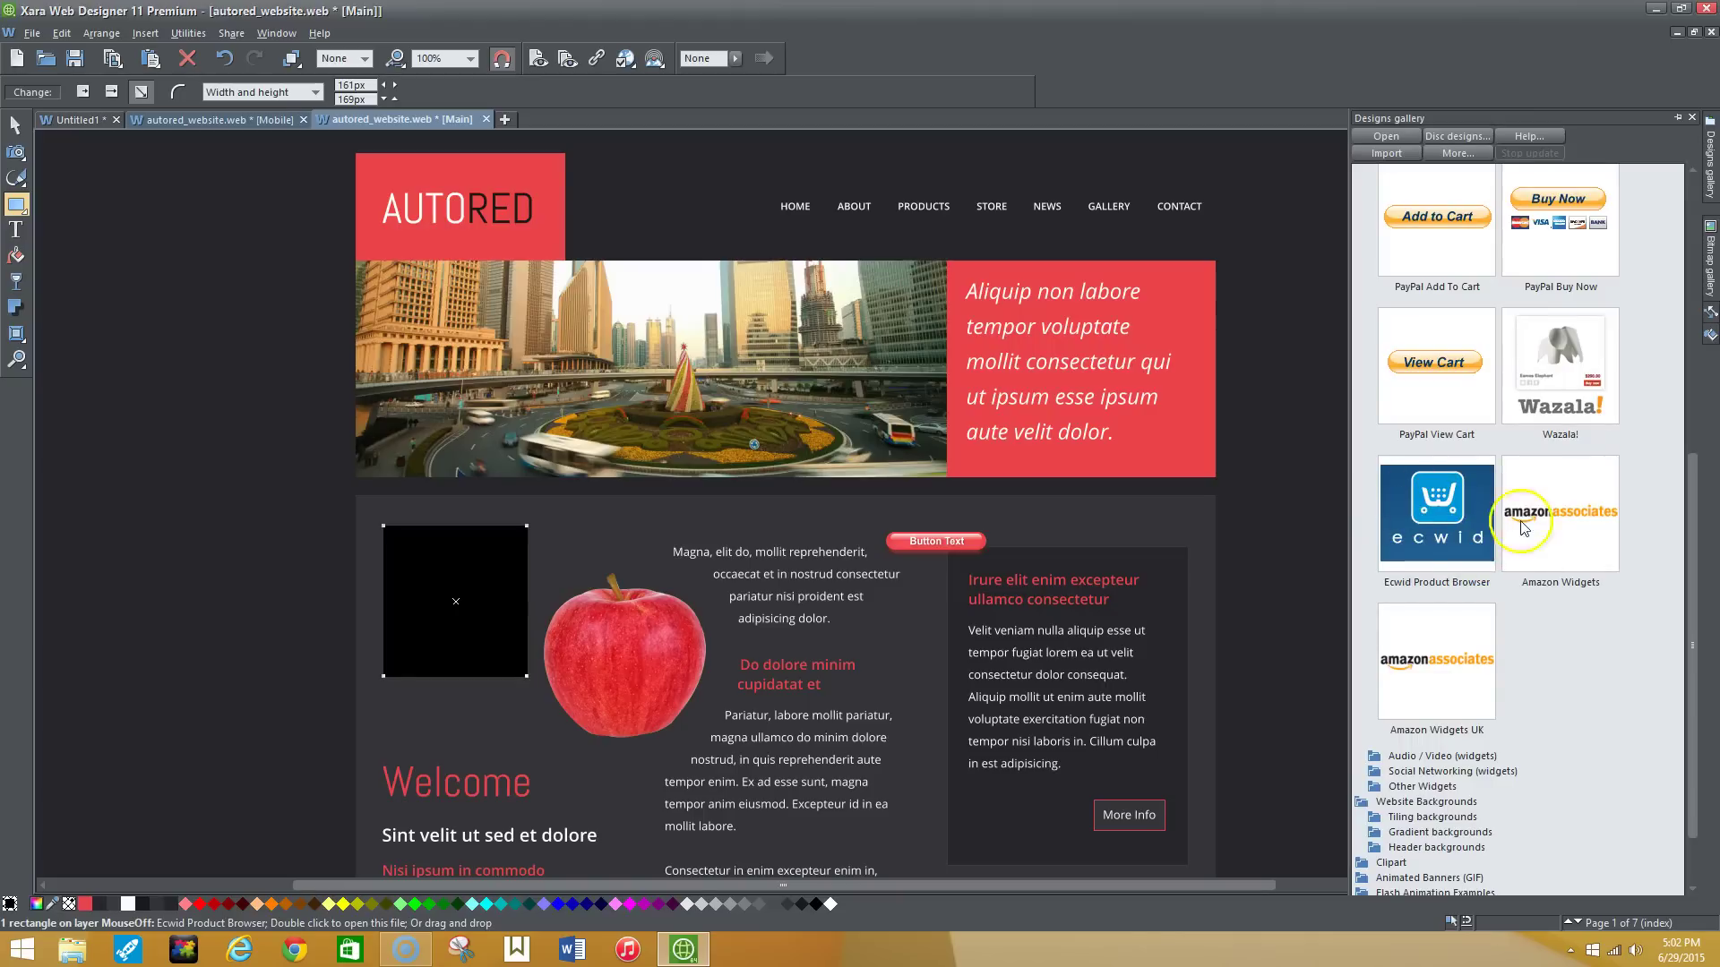
Step: Expand the Audio / Video widgets folder, look through its media and photo album widgets, and collapse it again
click(1382, 772)
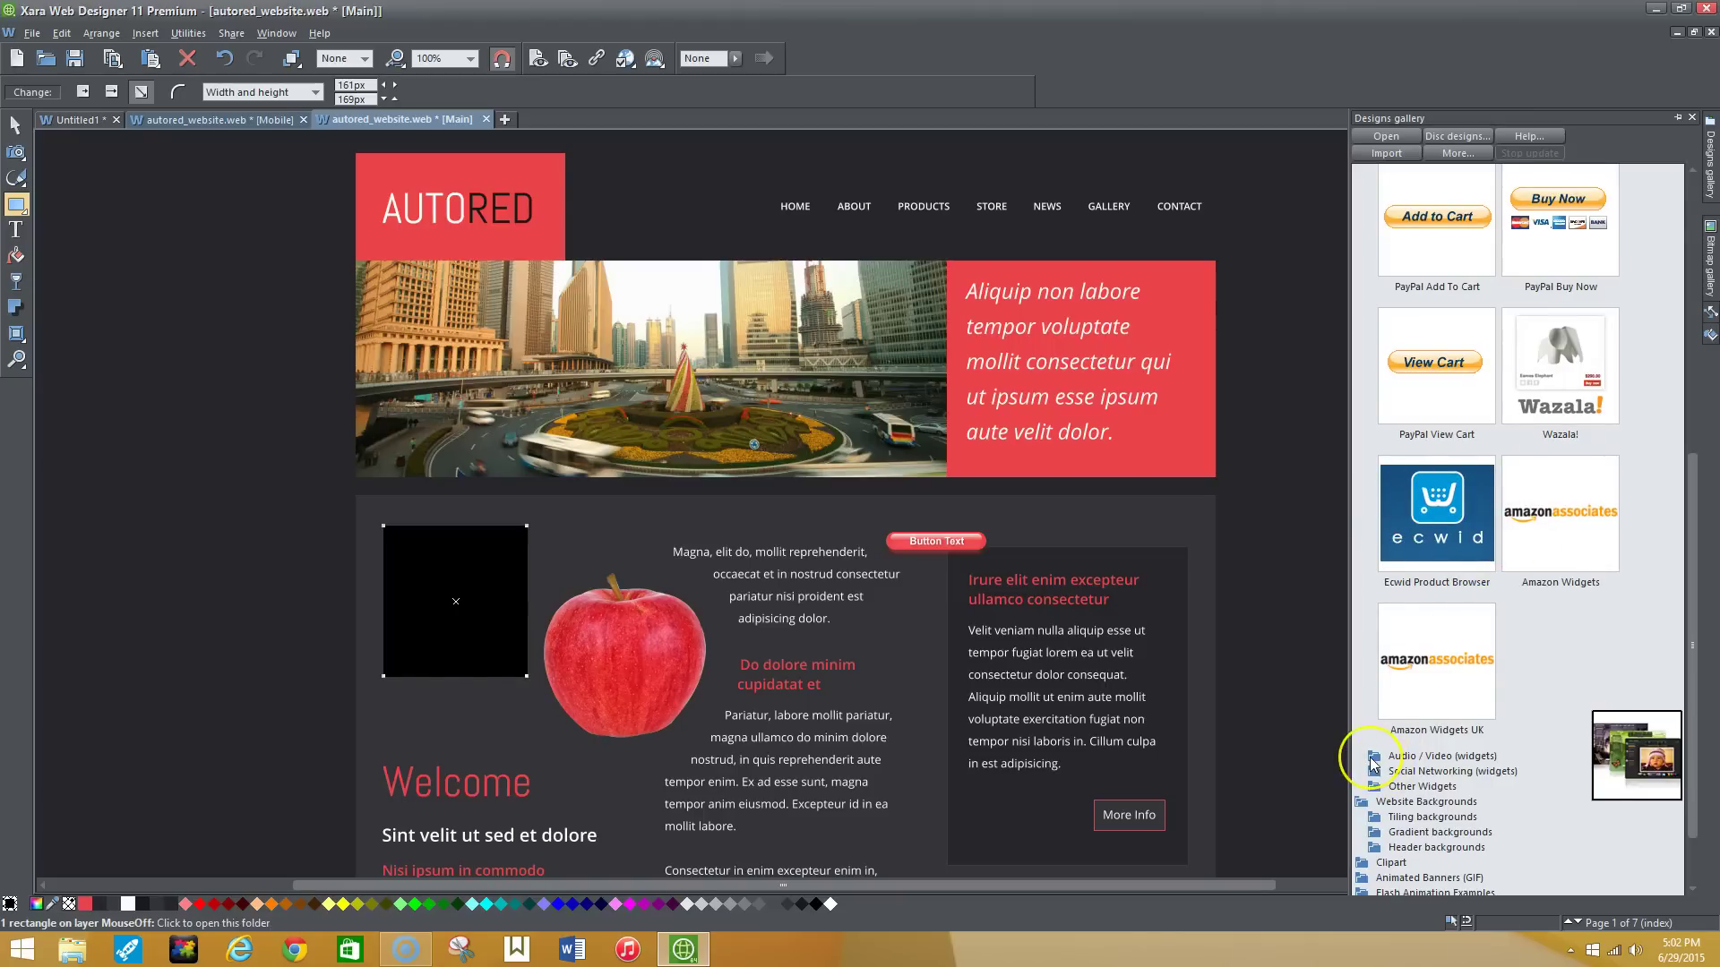
click(1373, 759)
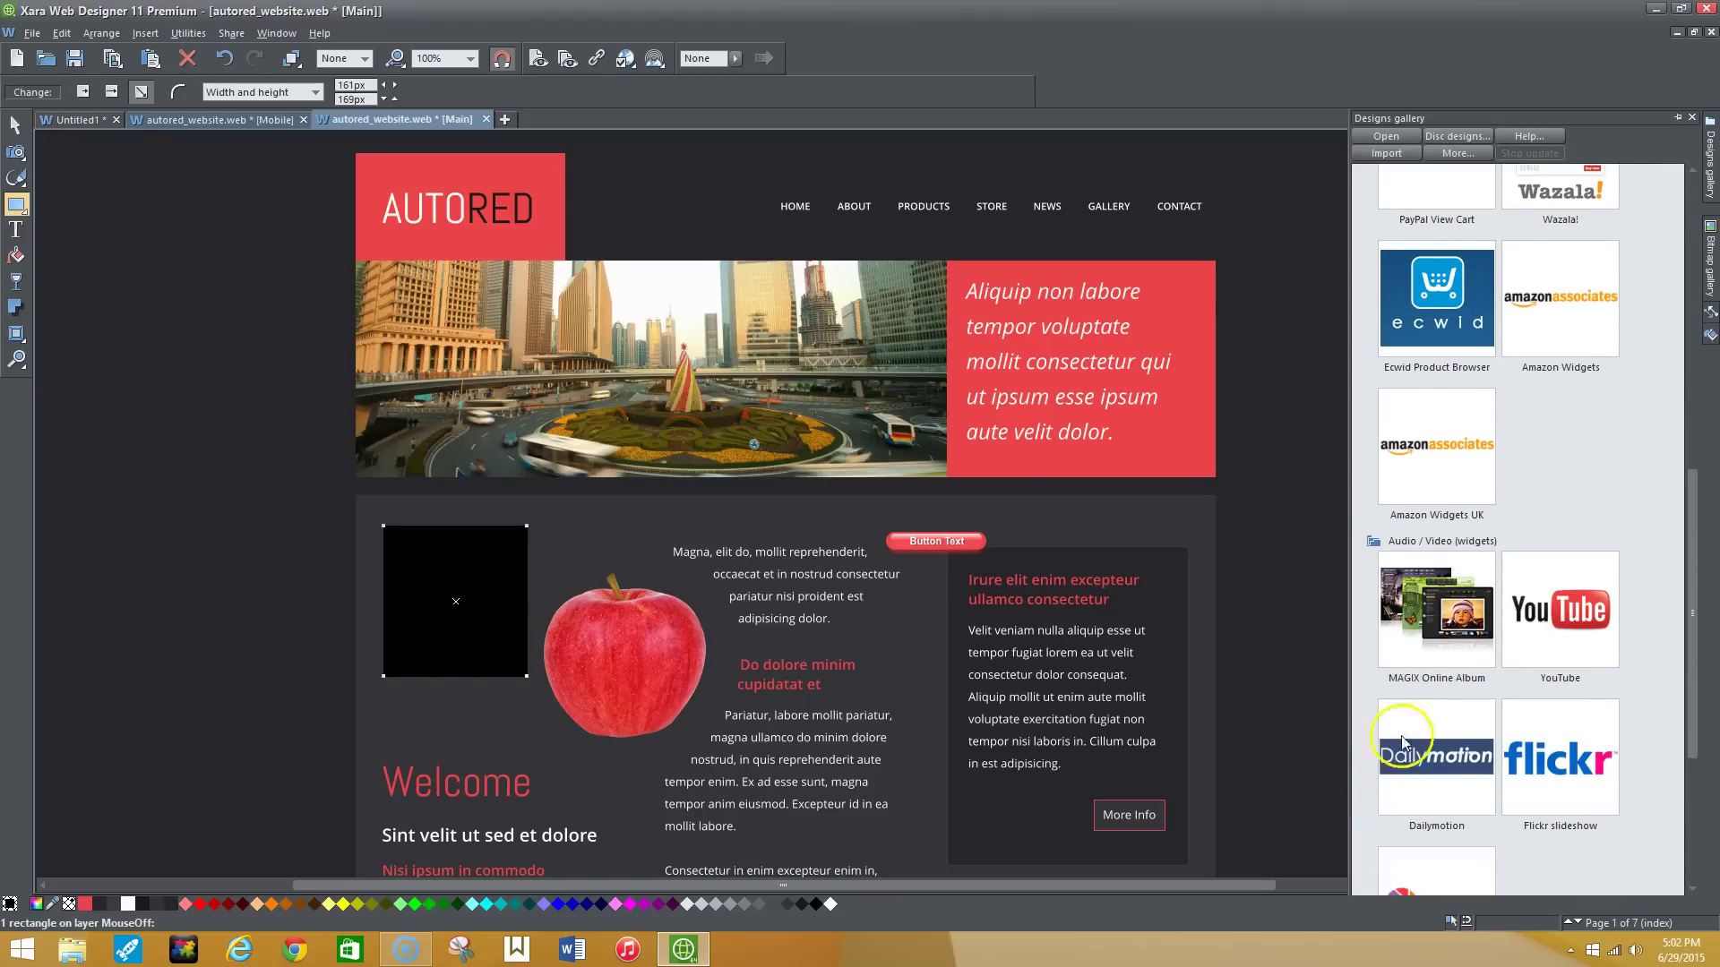
click(1511, 654)
scroll(1511, 655, down, 2)
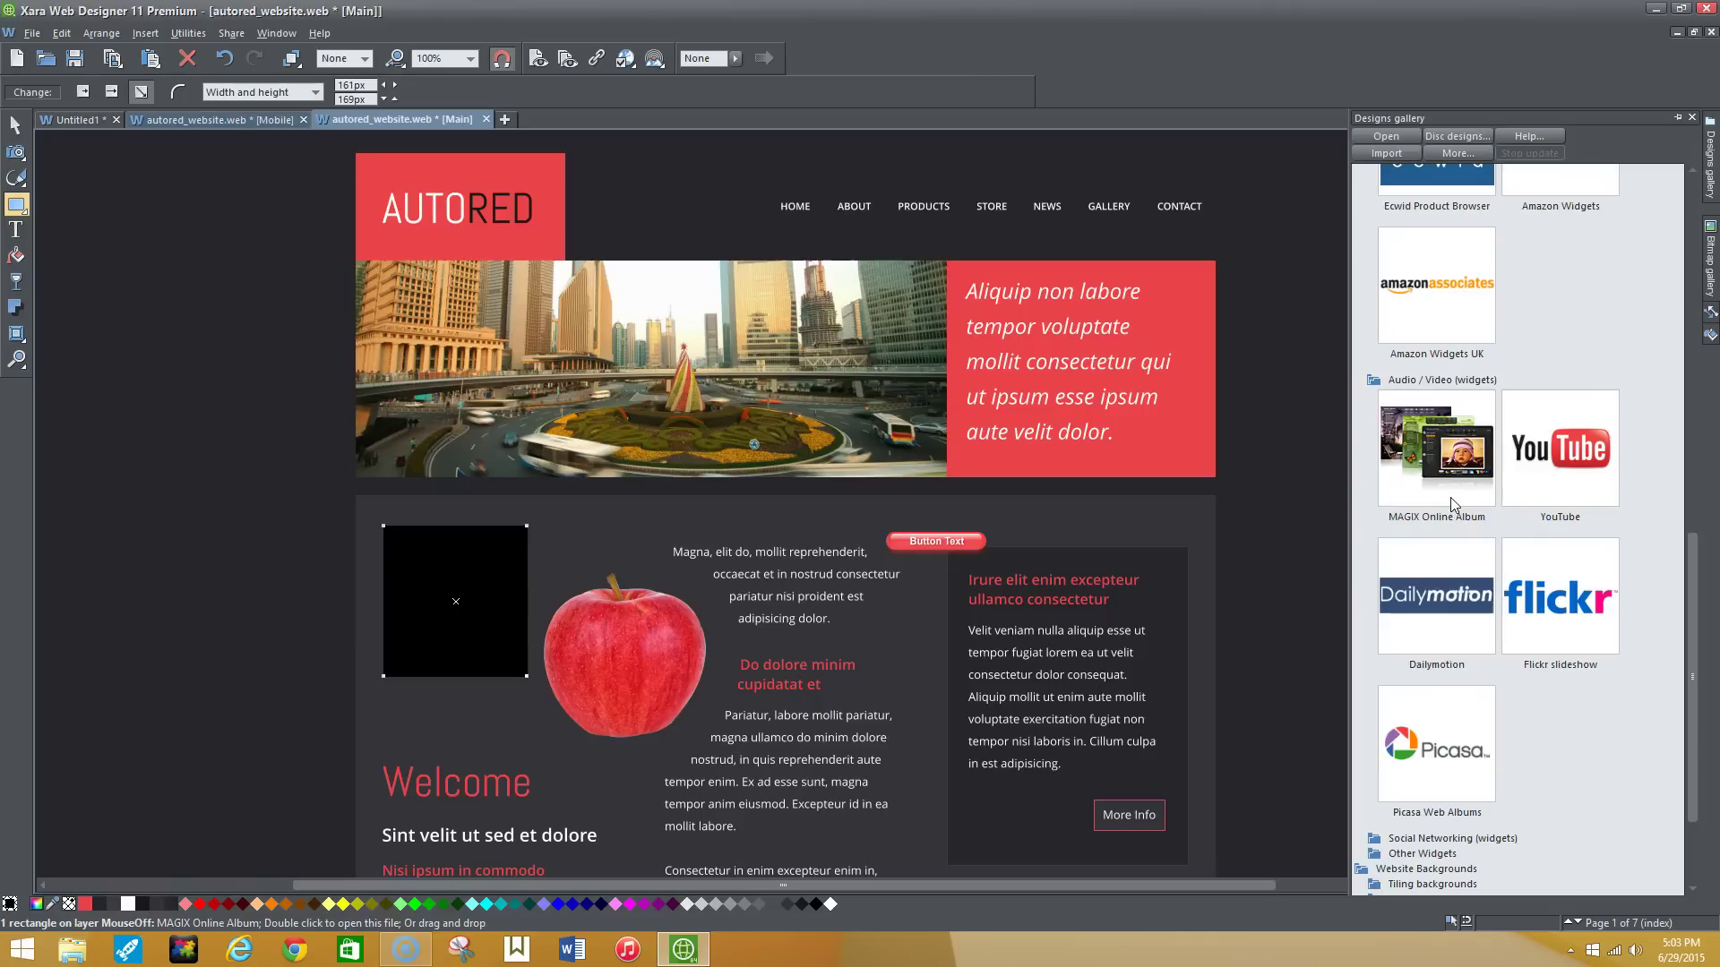
click(1375, 382)
Step: Expand the Social Networking widgets folder, view its Google+, Facebook and Twitter widgets, and collapse it again
click(1373, 678)
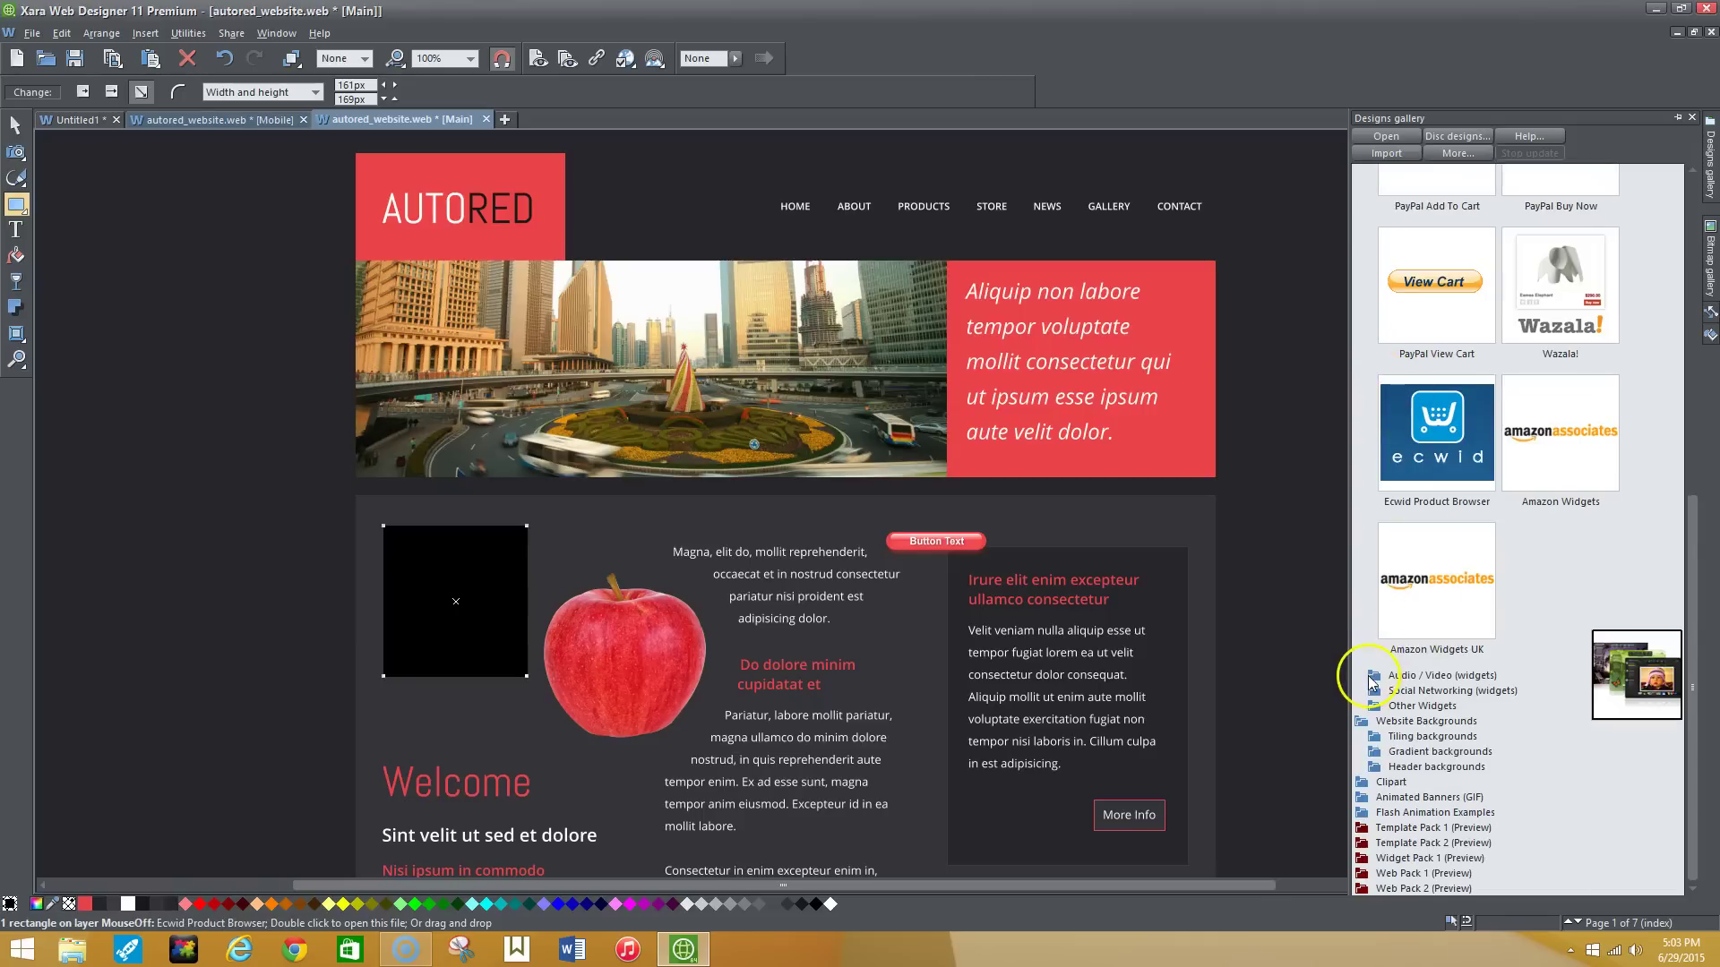
click(1374, 692)
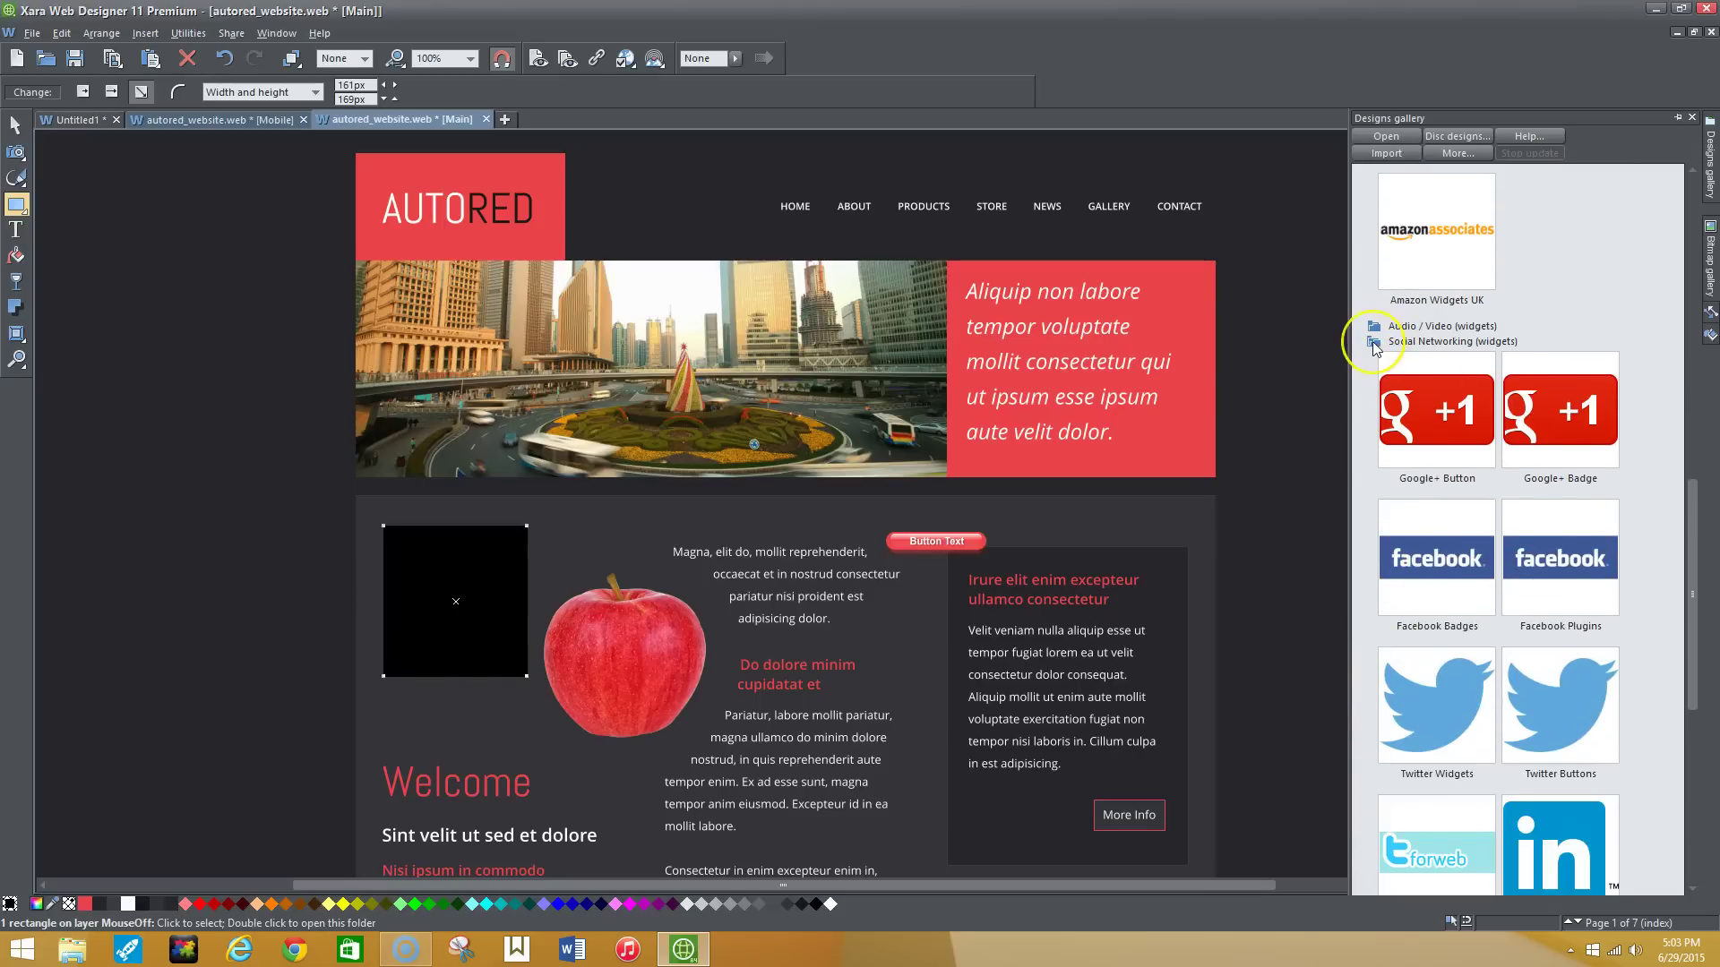
click(1375, 344)
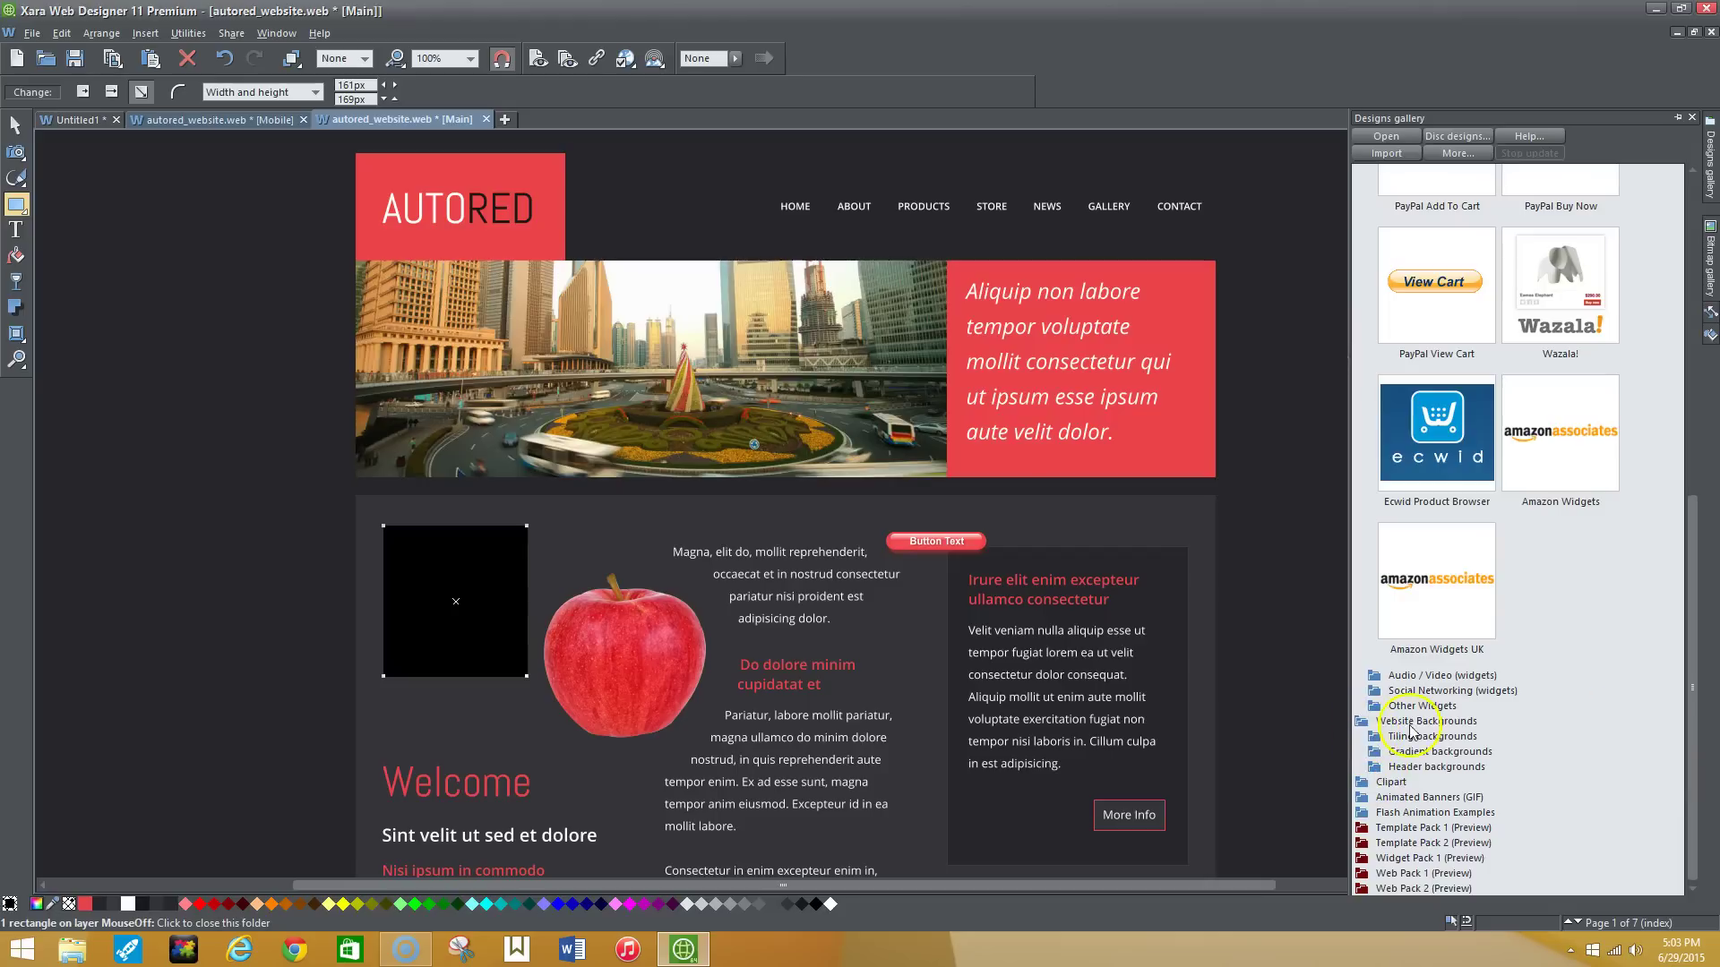
Step: Expand the Other Widgets folder and look through its widgets, from Google AdSense to the RSS and forum ones
click(1389, 712)
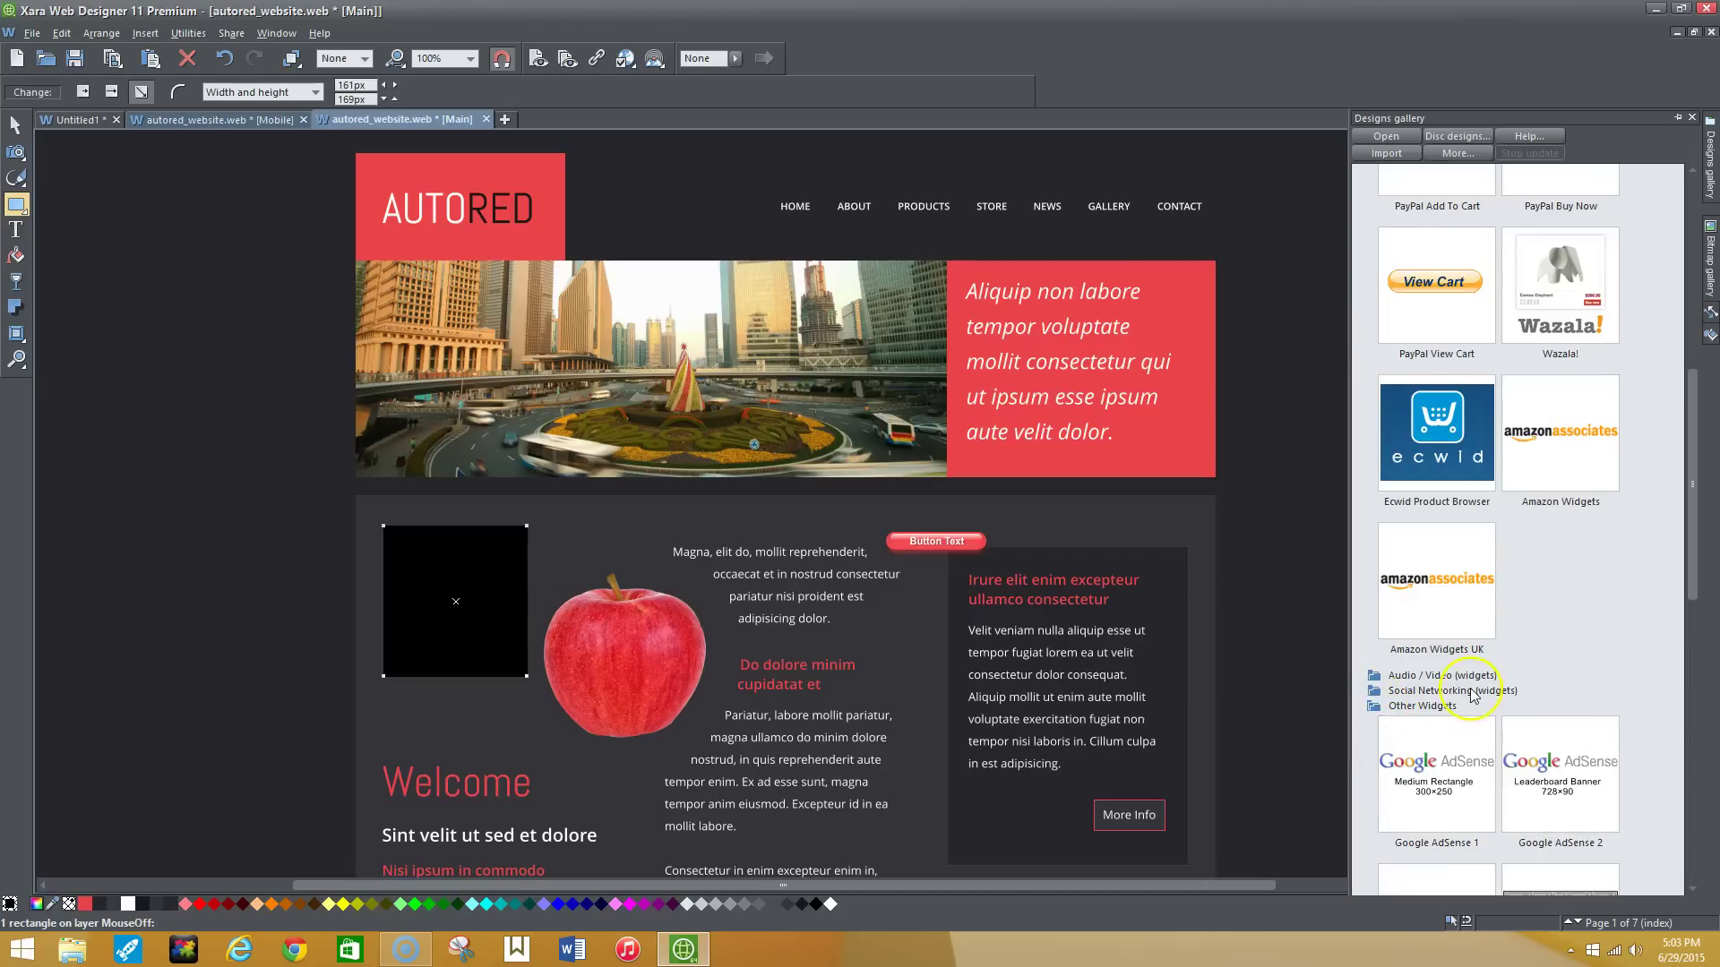
scroll(1473, 695, down, 5)
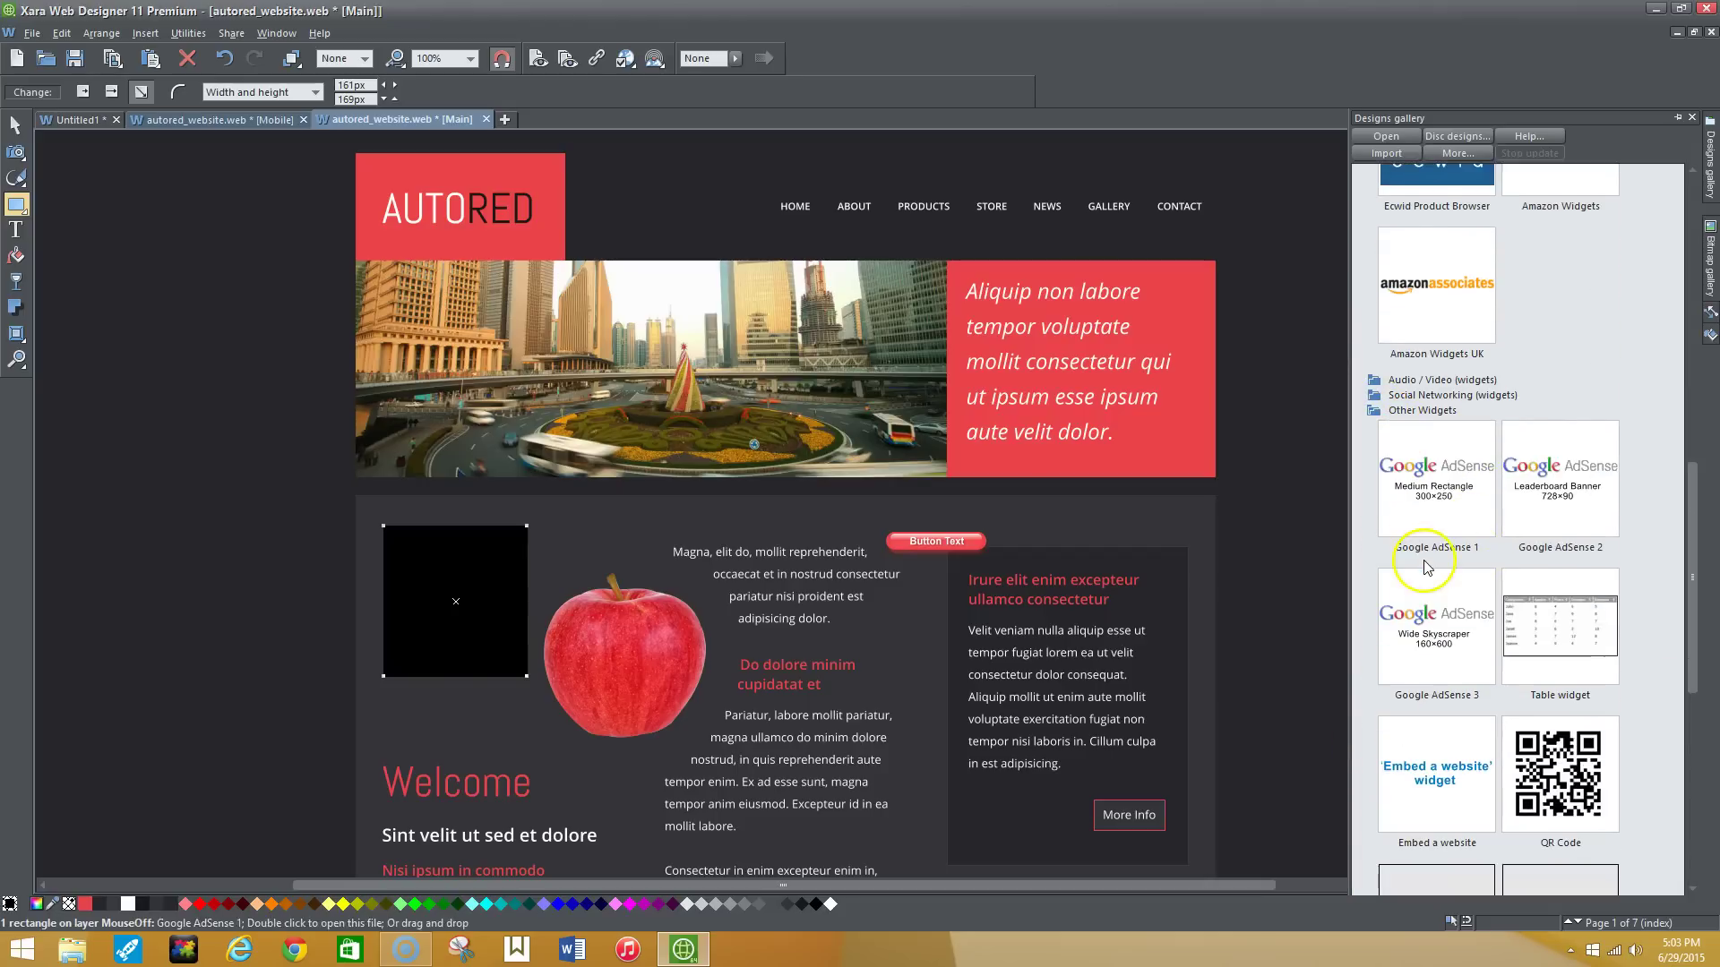
scroll(1425, 570, down, 3)
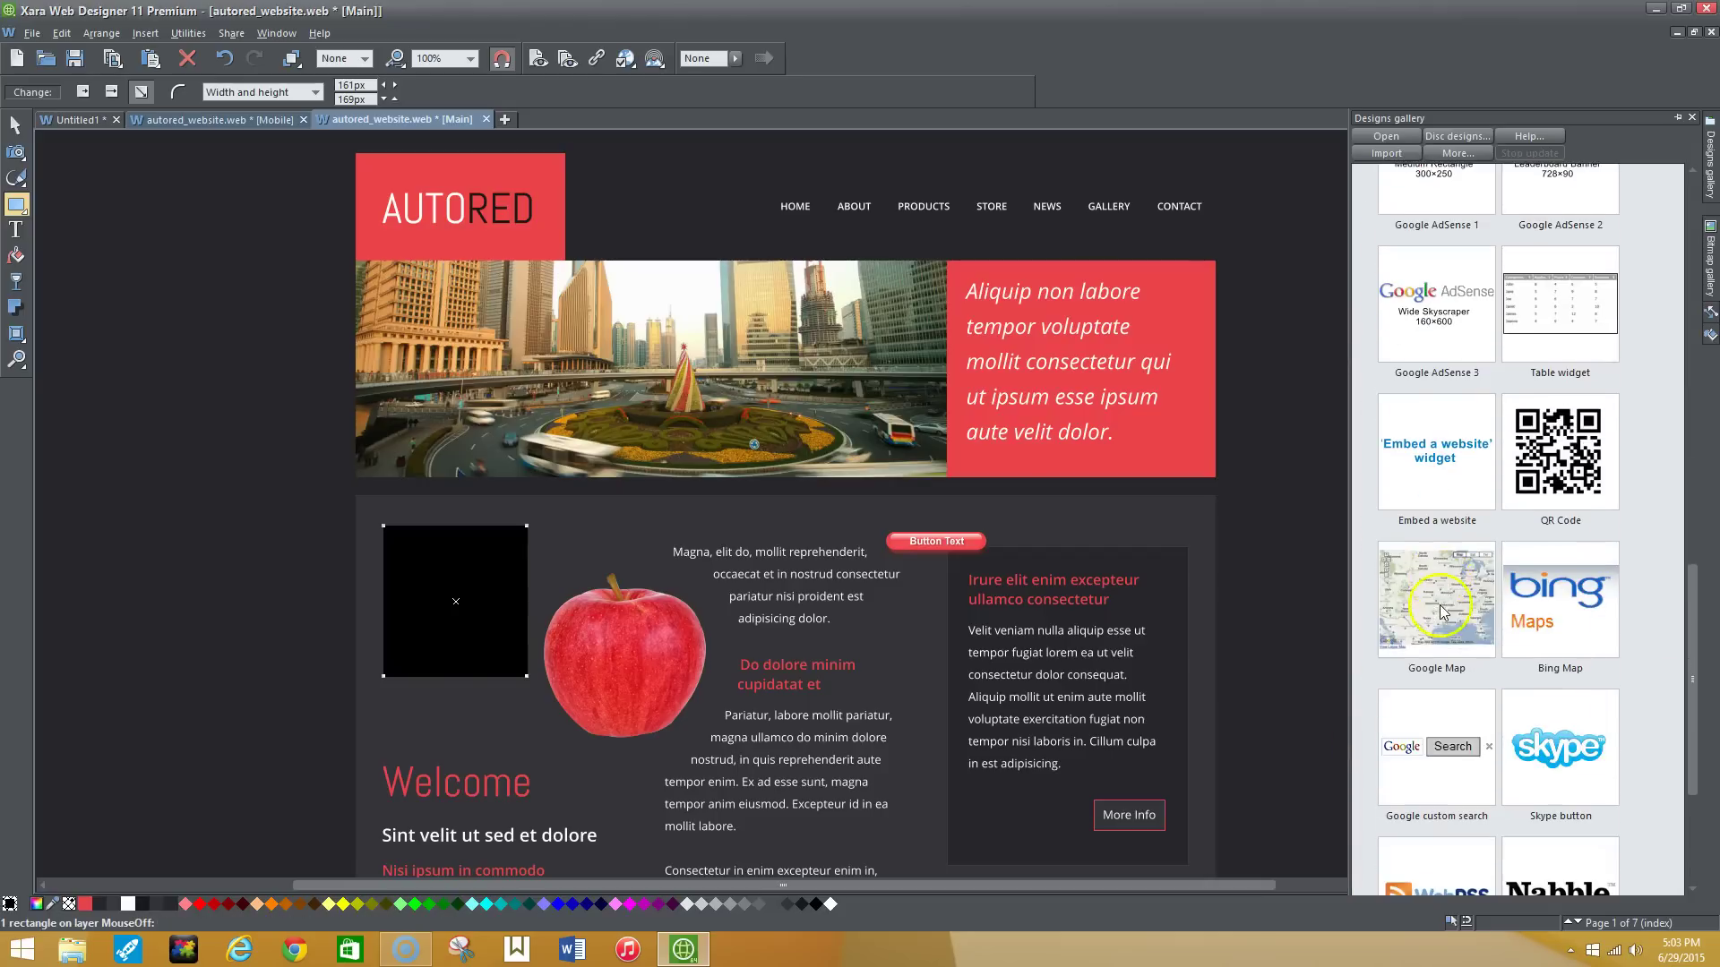
scroll(1412, 694, down, 3)
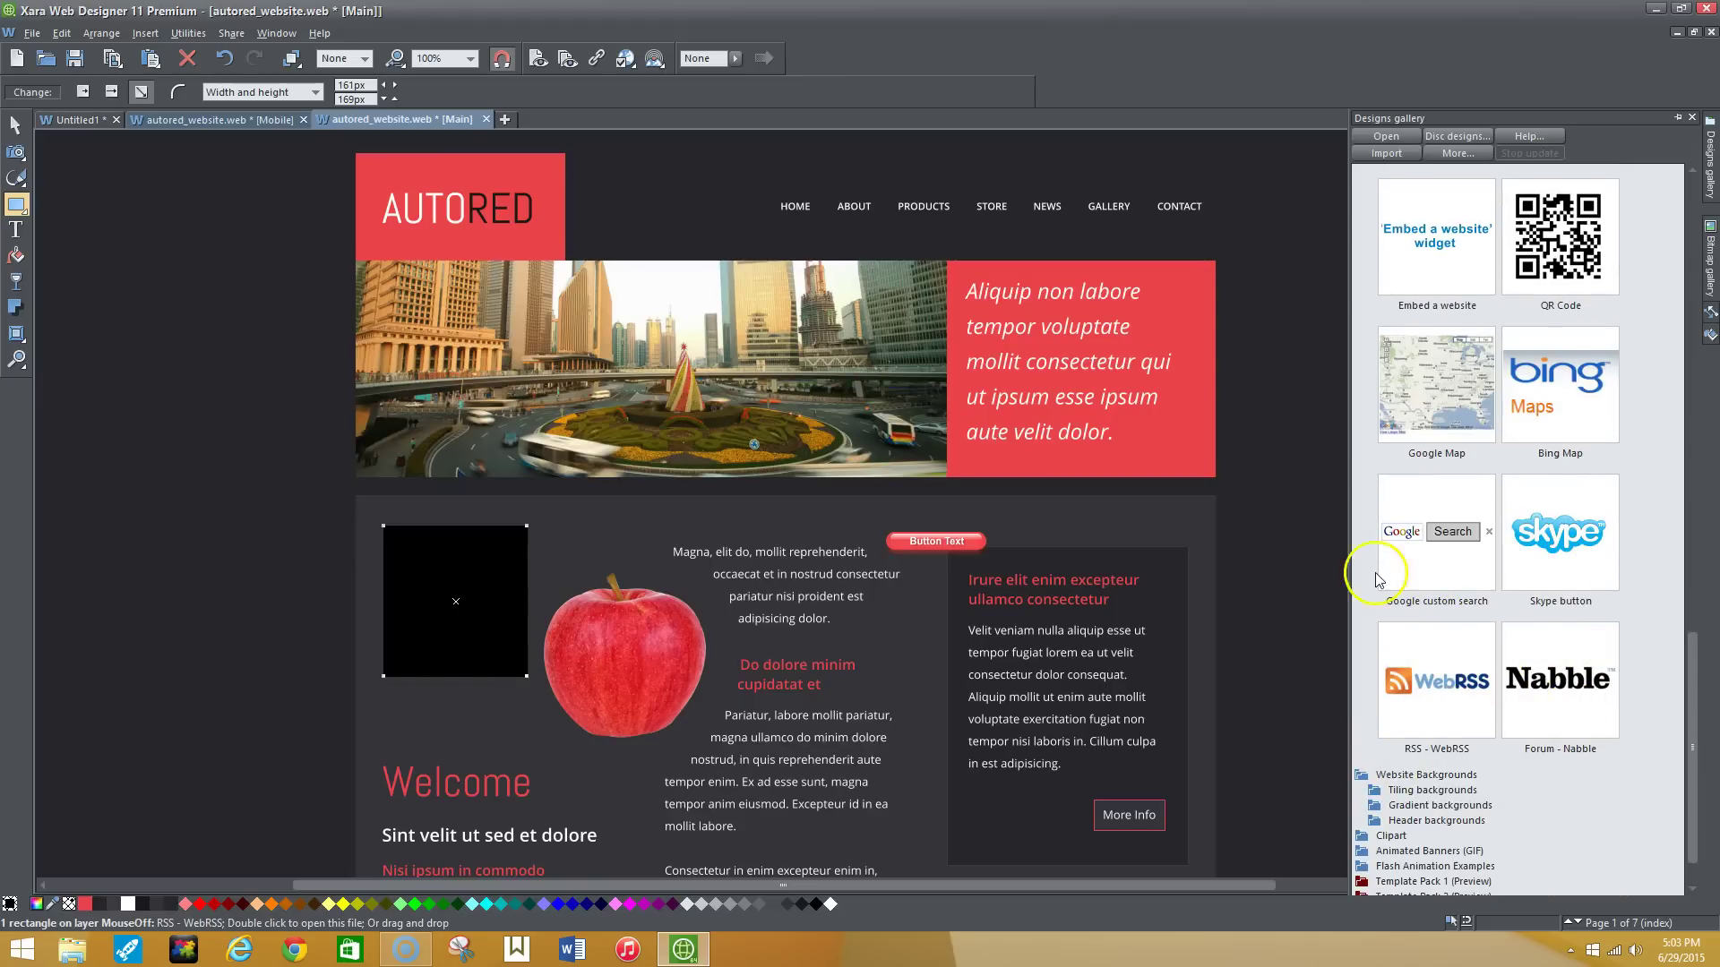
scroll(1366, 781, down, 1)
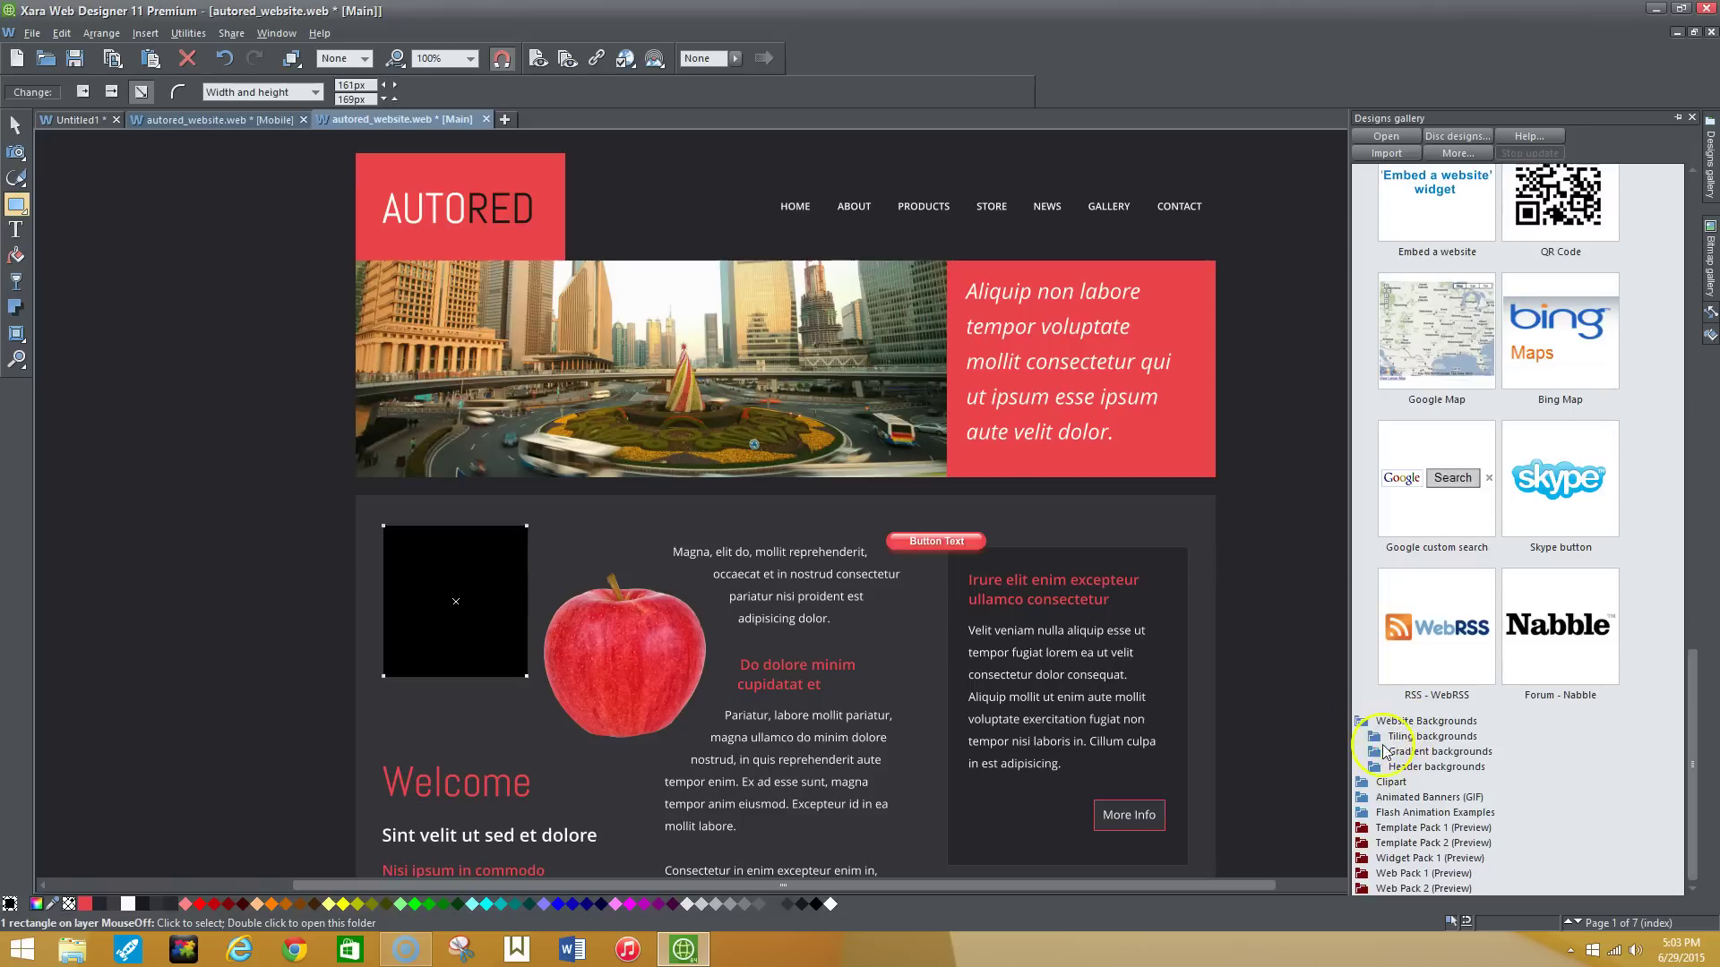
Step: Preview the Gradient backgrounds and Flash Animation Examples folders, and leave the Designs gallery
mouse_move(1377, 754)
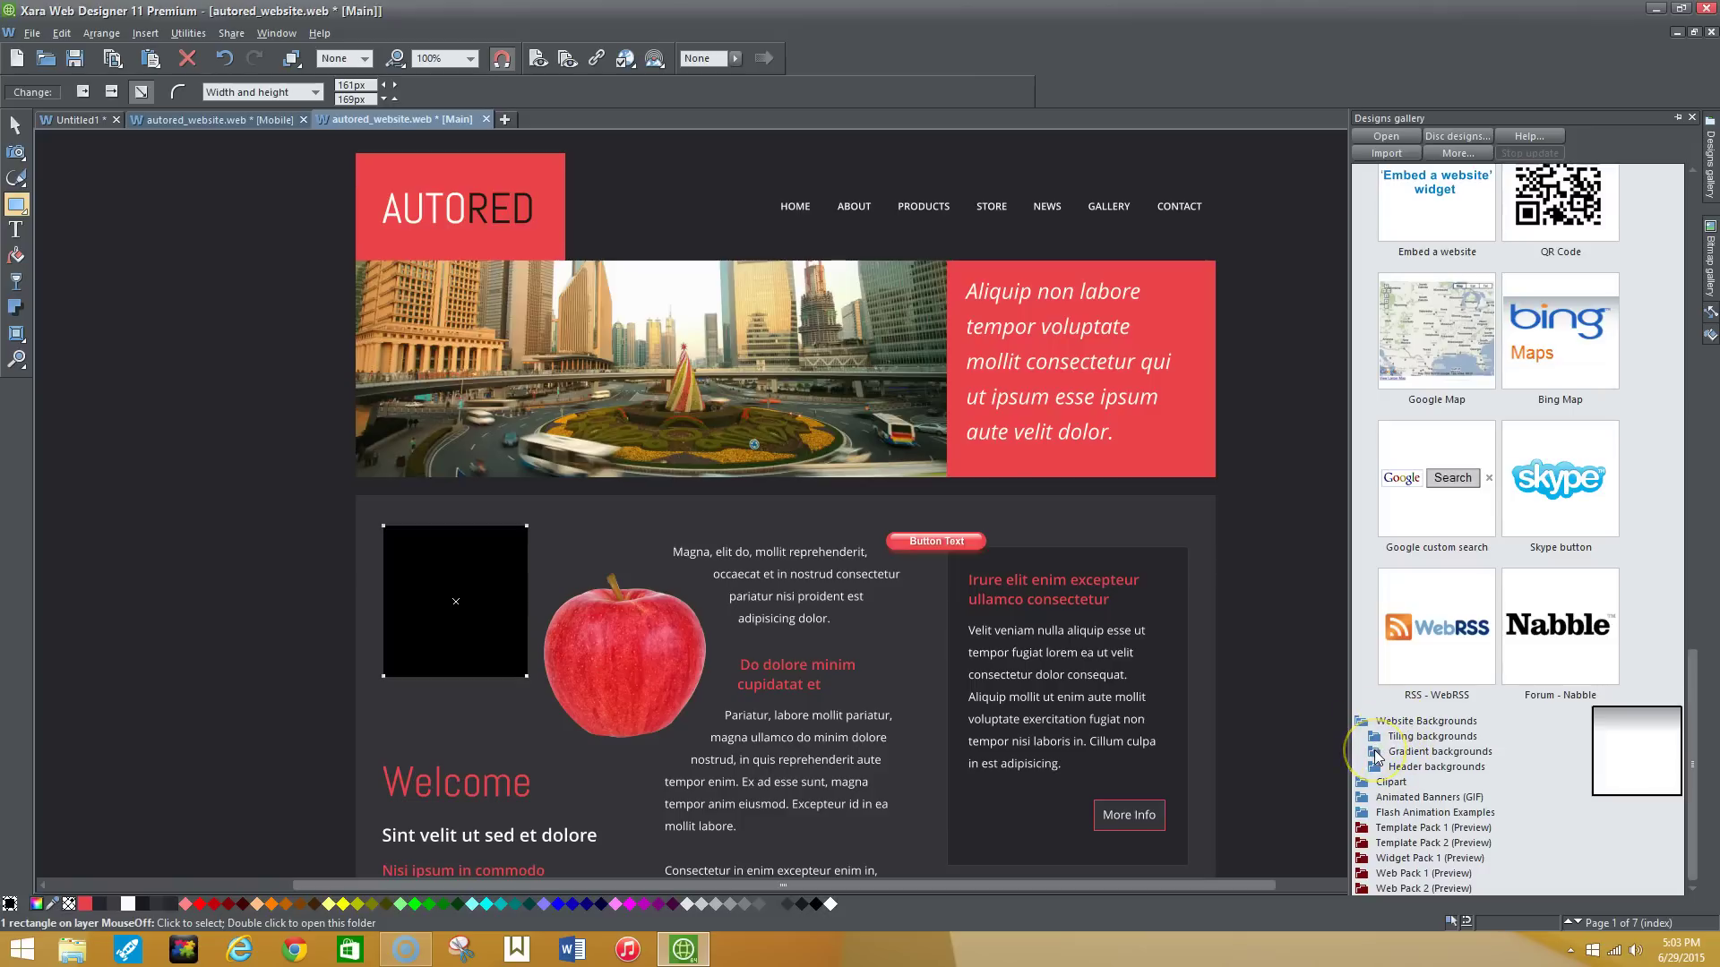
click(1361, 789)
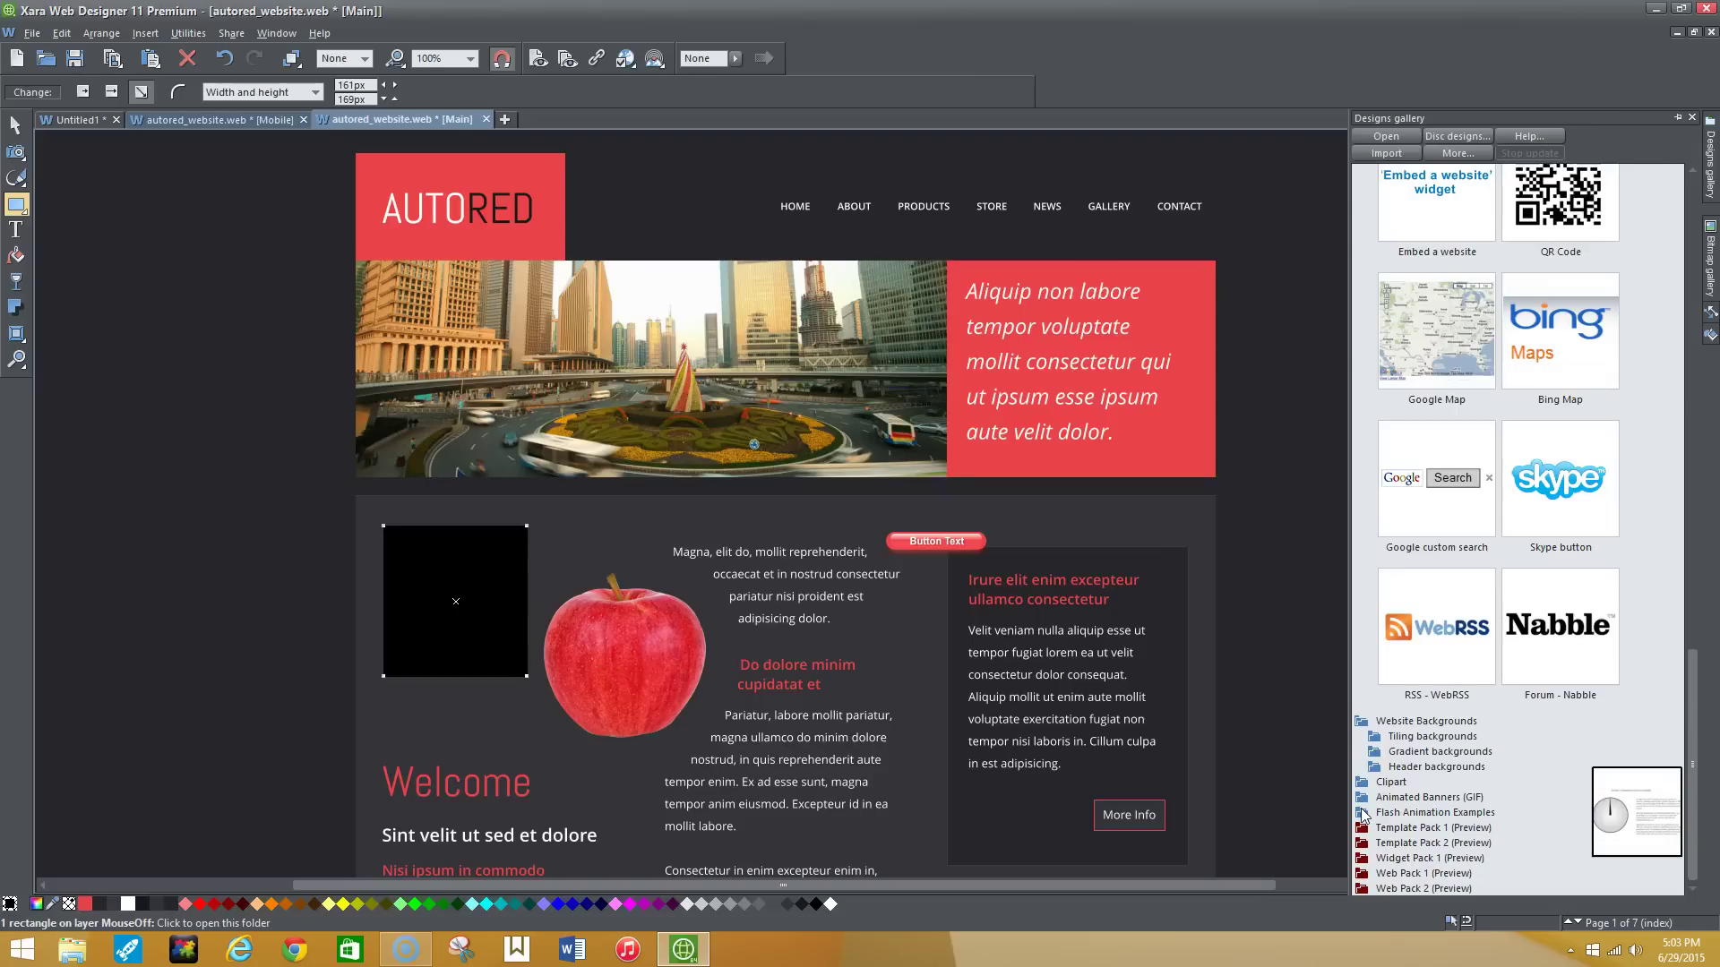
key(F10)
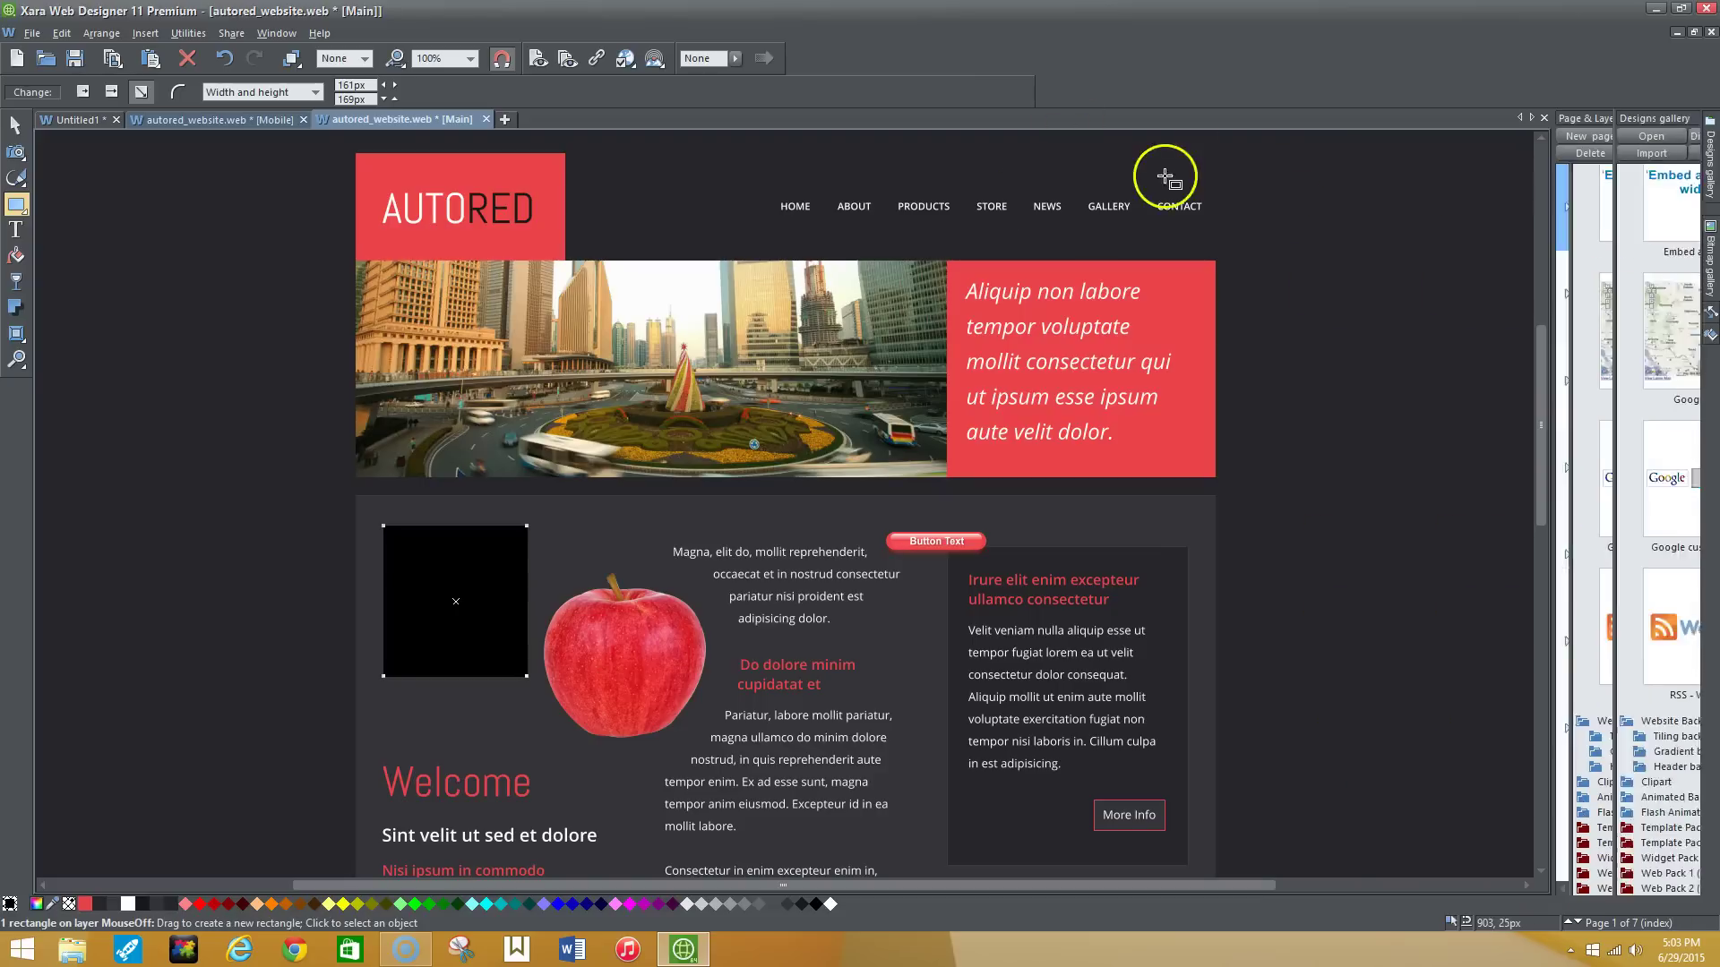